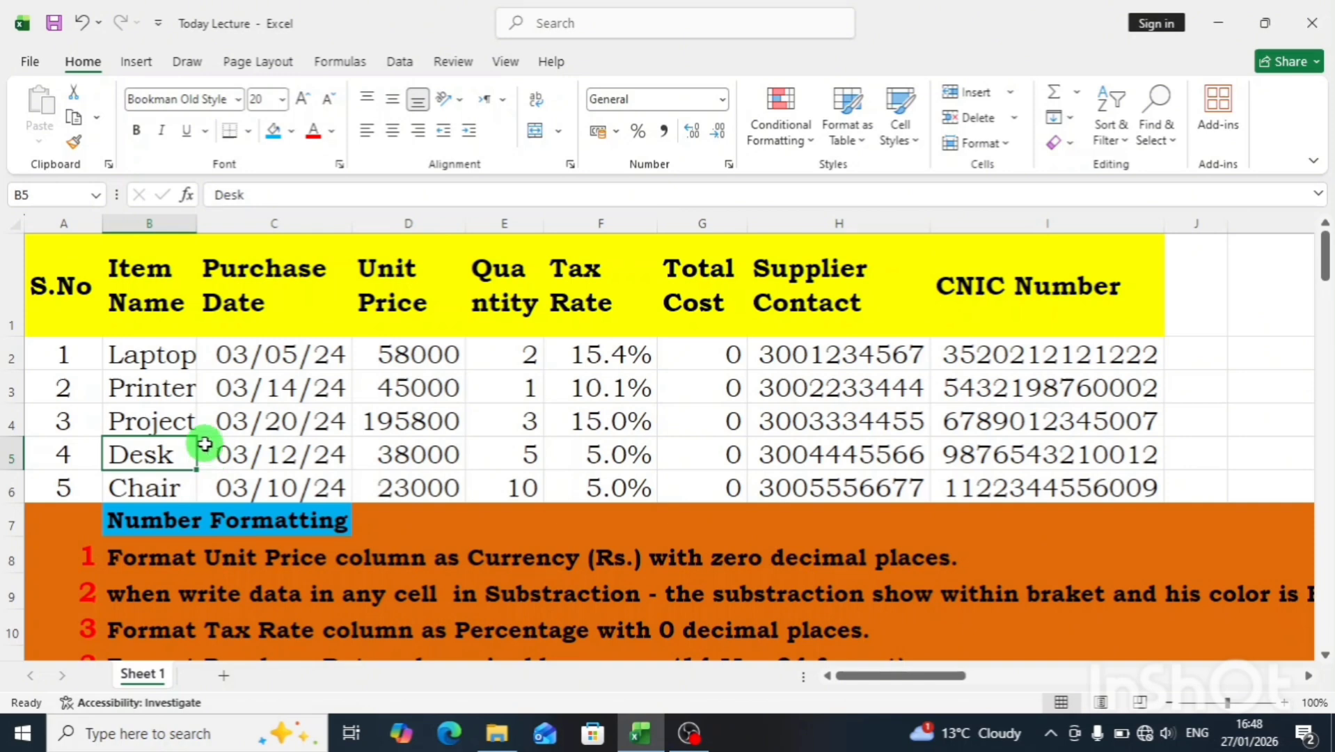
Look at the Format Cells dialog for the Item Name header cell B1, and close it without changes.
click(132, 387)
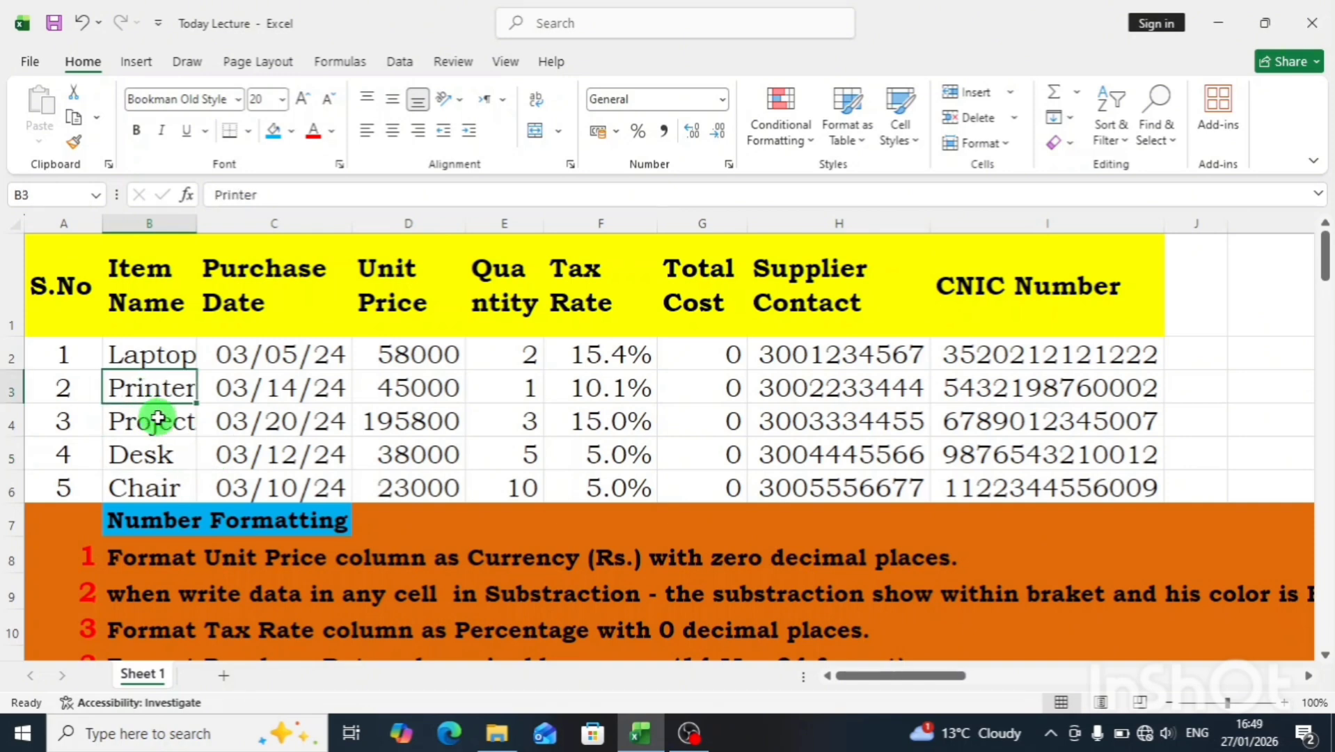
key(Up)
key(Up)
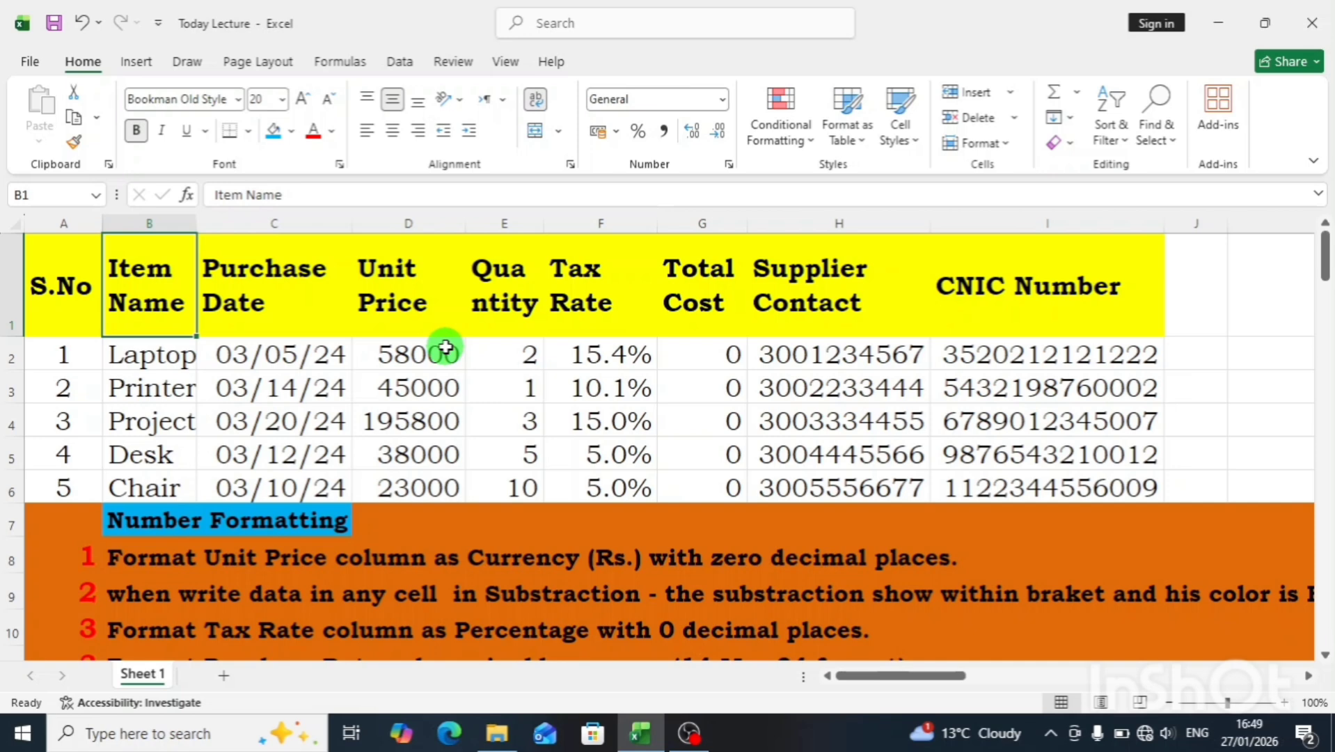
key(ctrl+1)
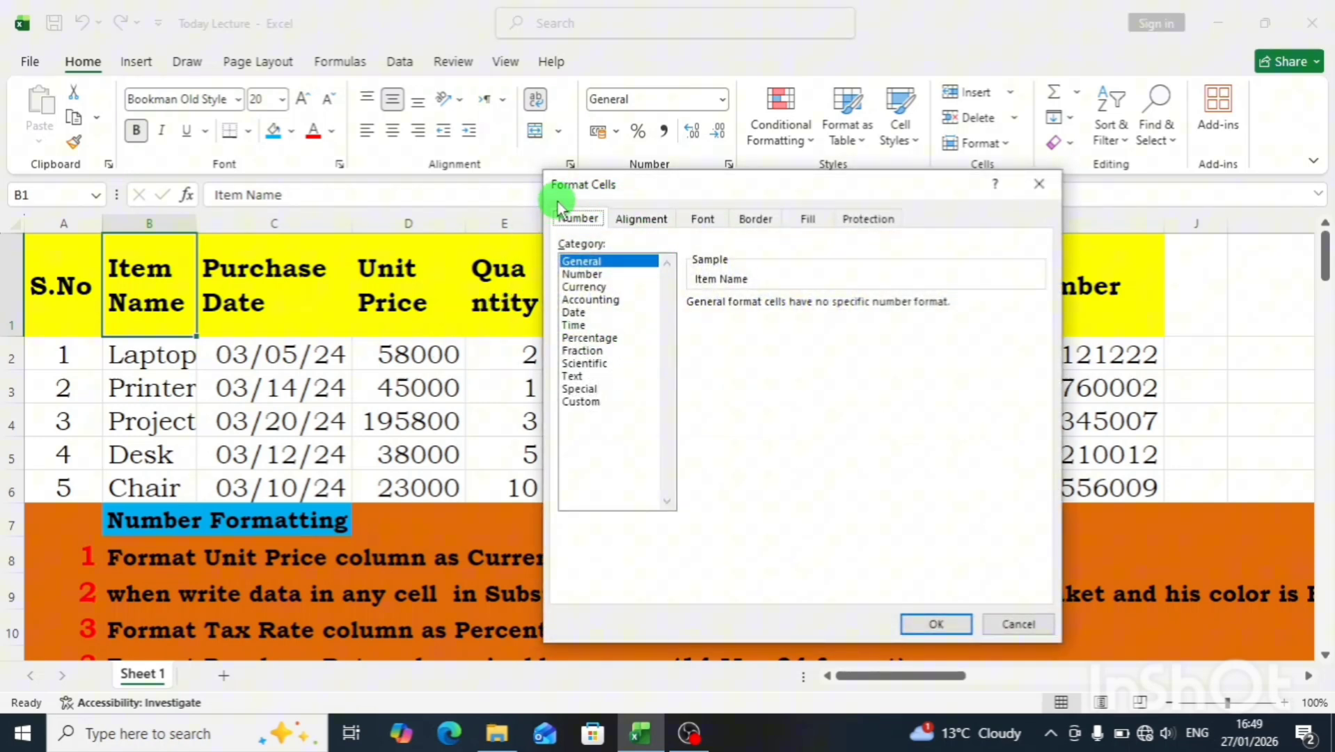
drag(704, 195, 760, 190)
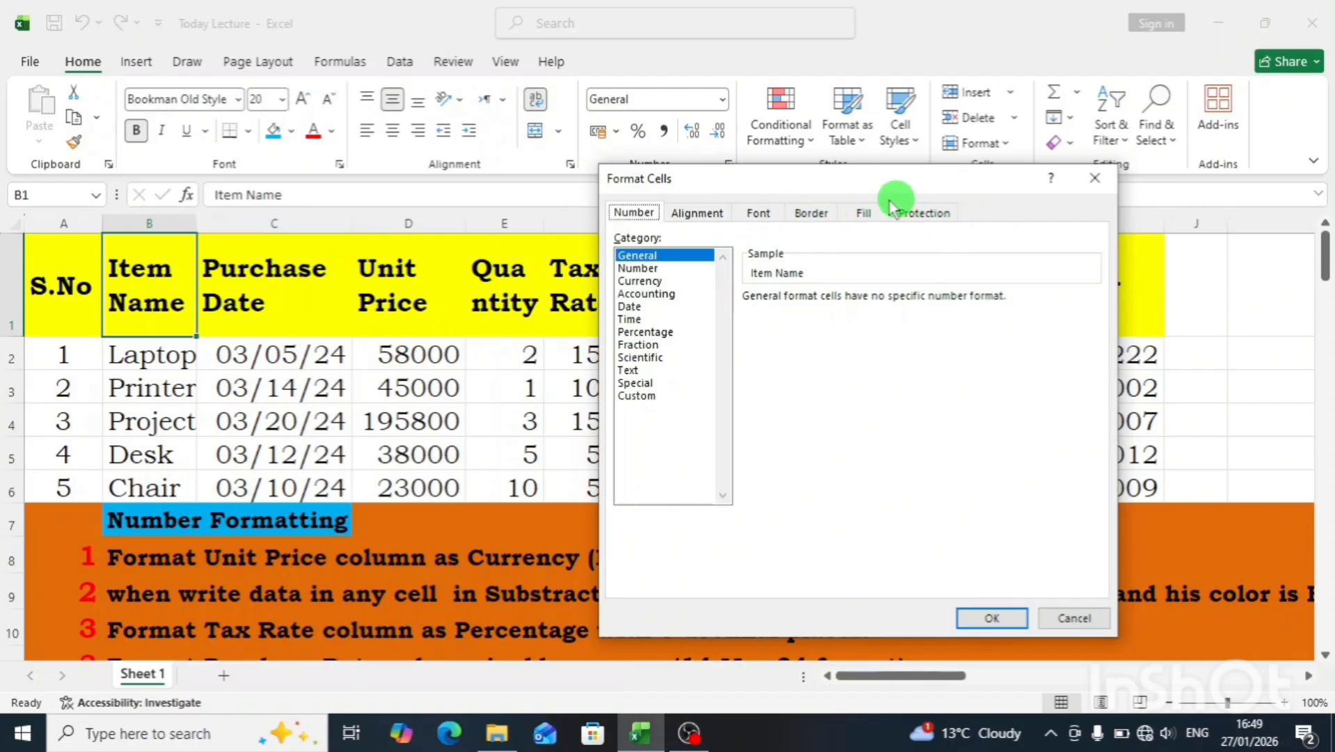
drag(820, 191, 1004, 204)
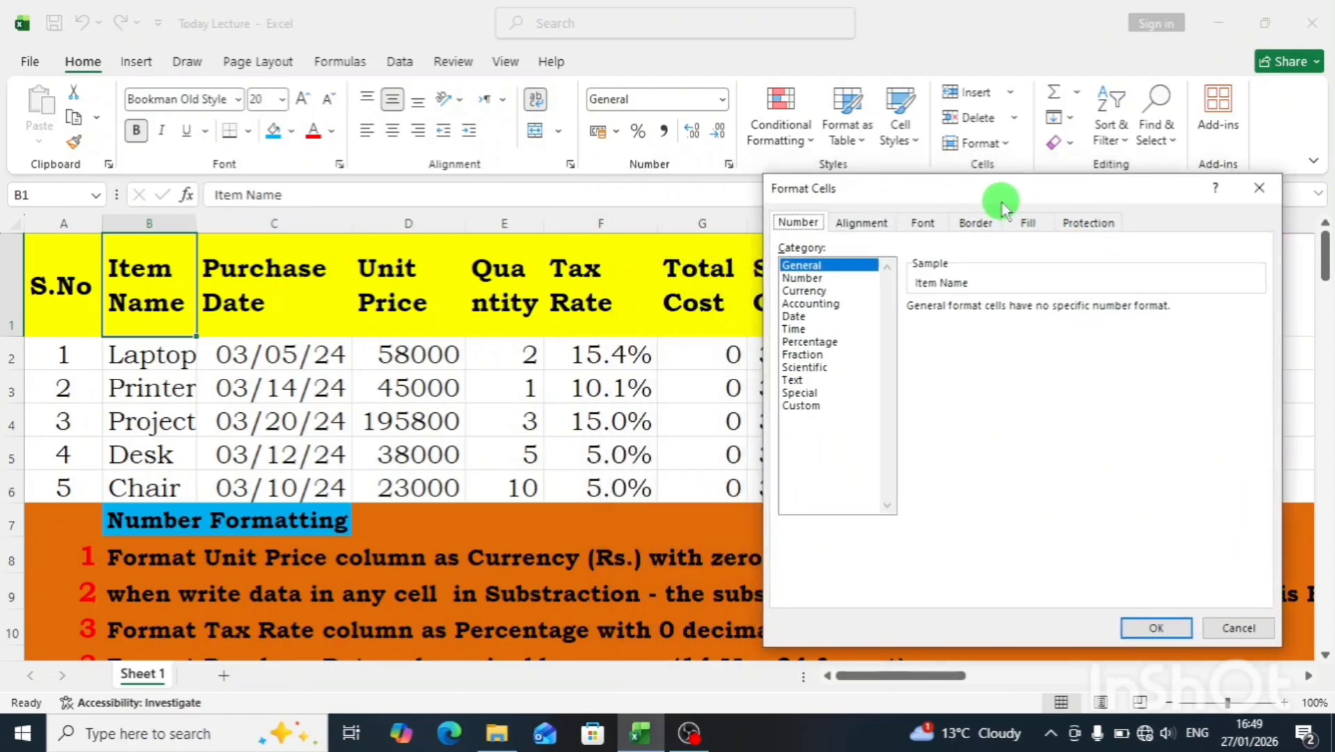
click(1260, 189)
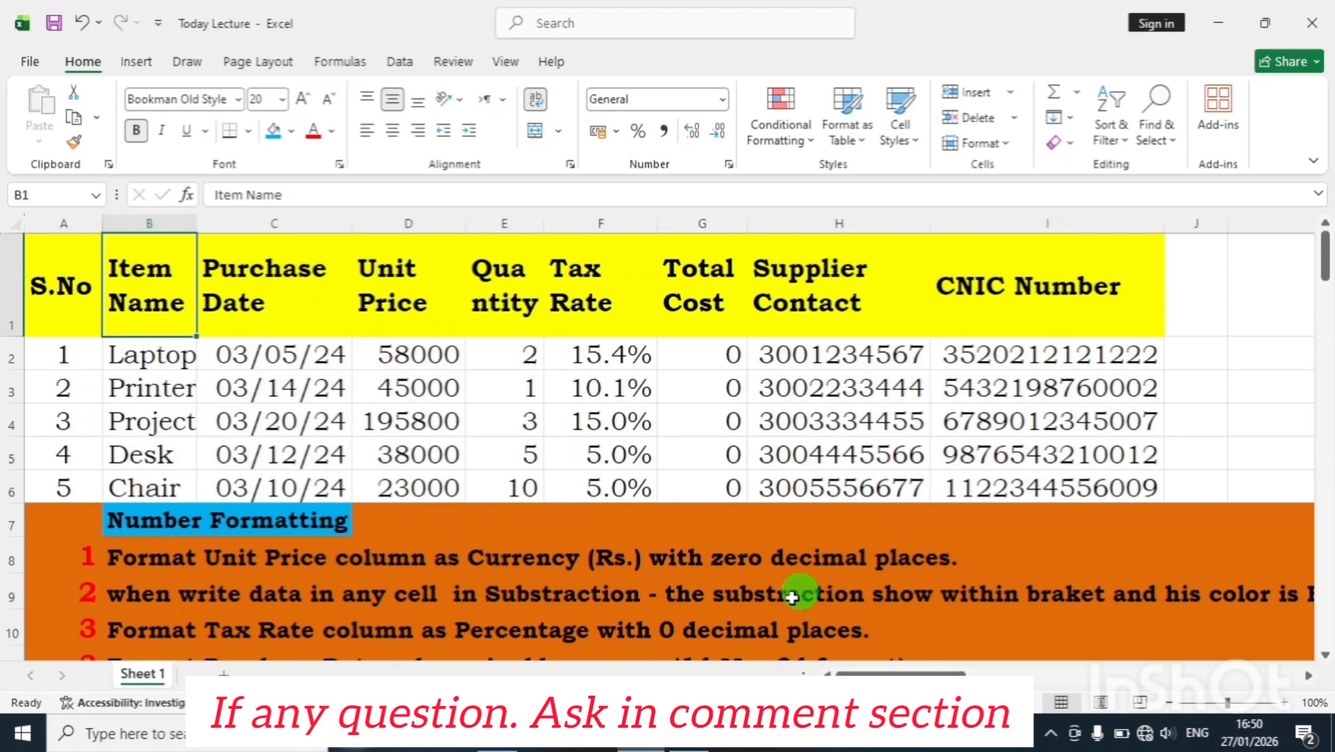
Select the Unit Price values in D2:D6 and open their cell format settings.
click(416, 363)
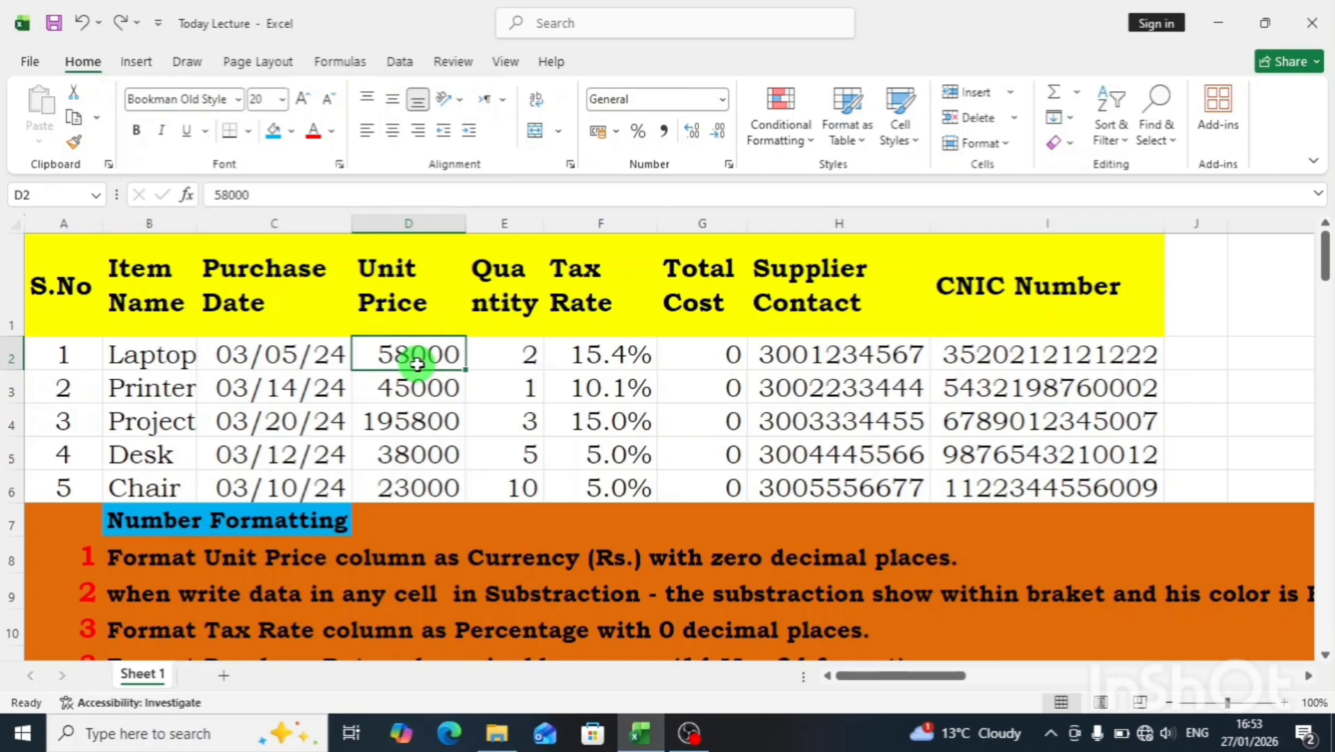
key(shift+Down)
key(shift+Down)
key(shift+Down)
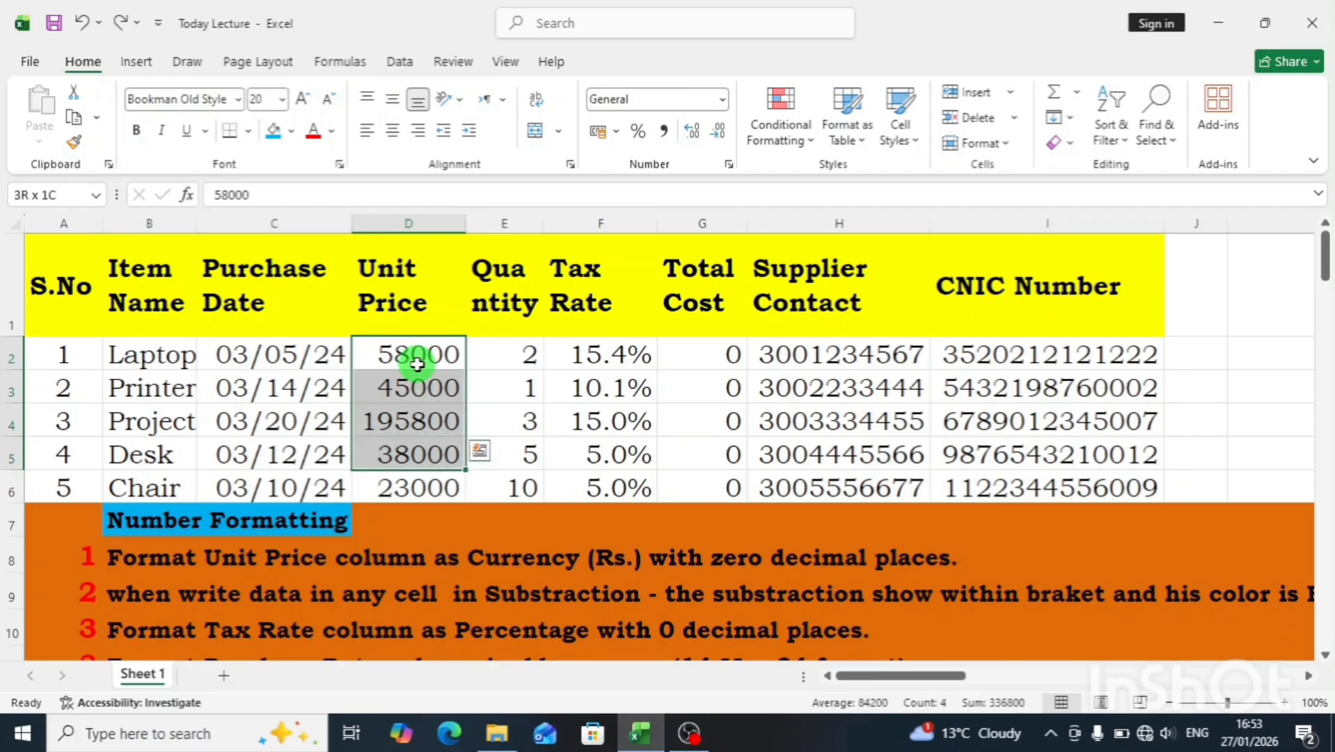
key(shift+Down)
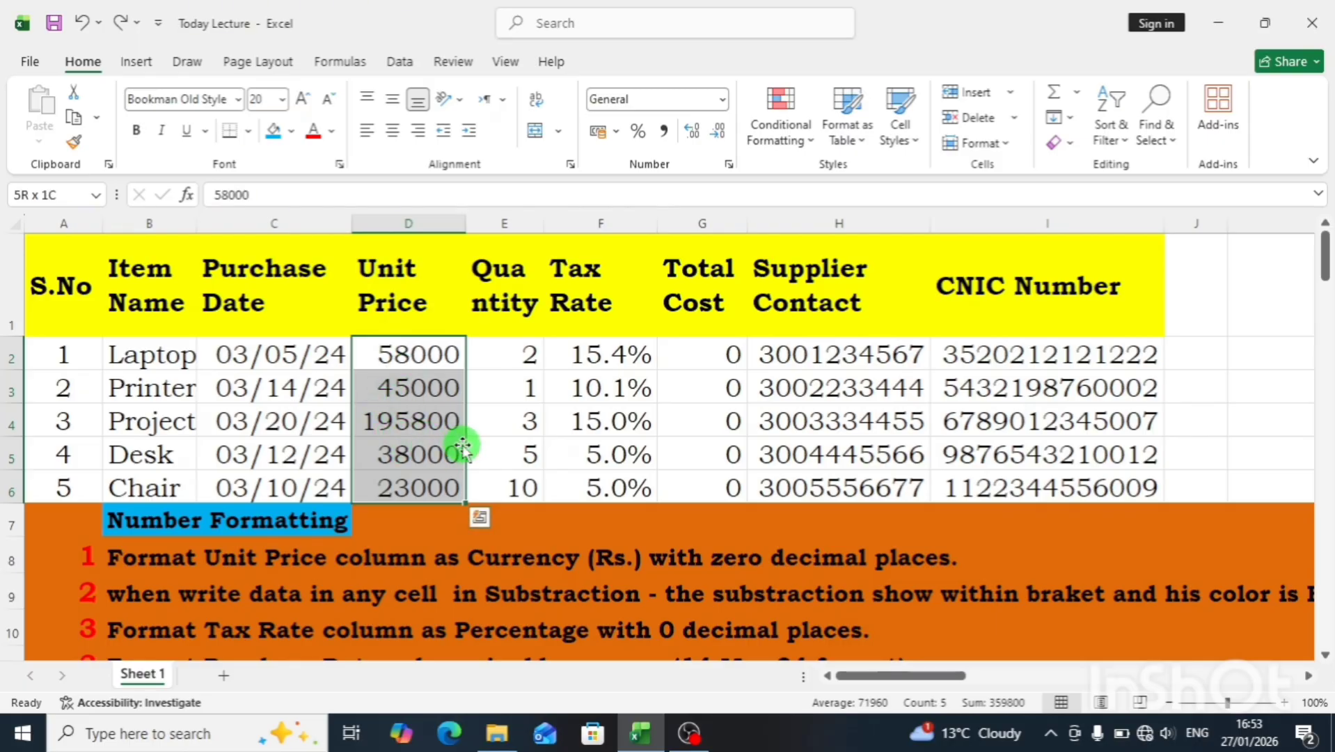
key(ctrl+1)
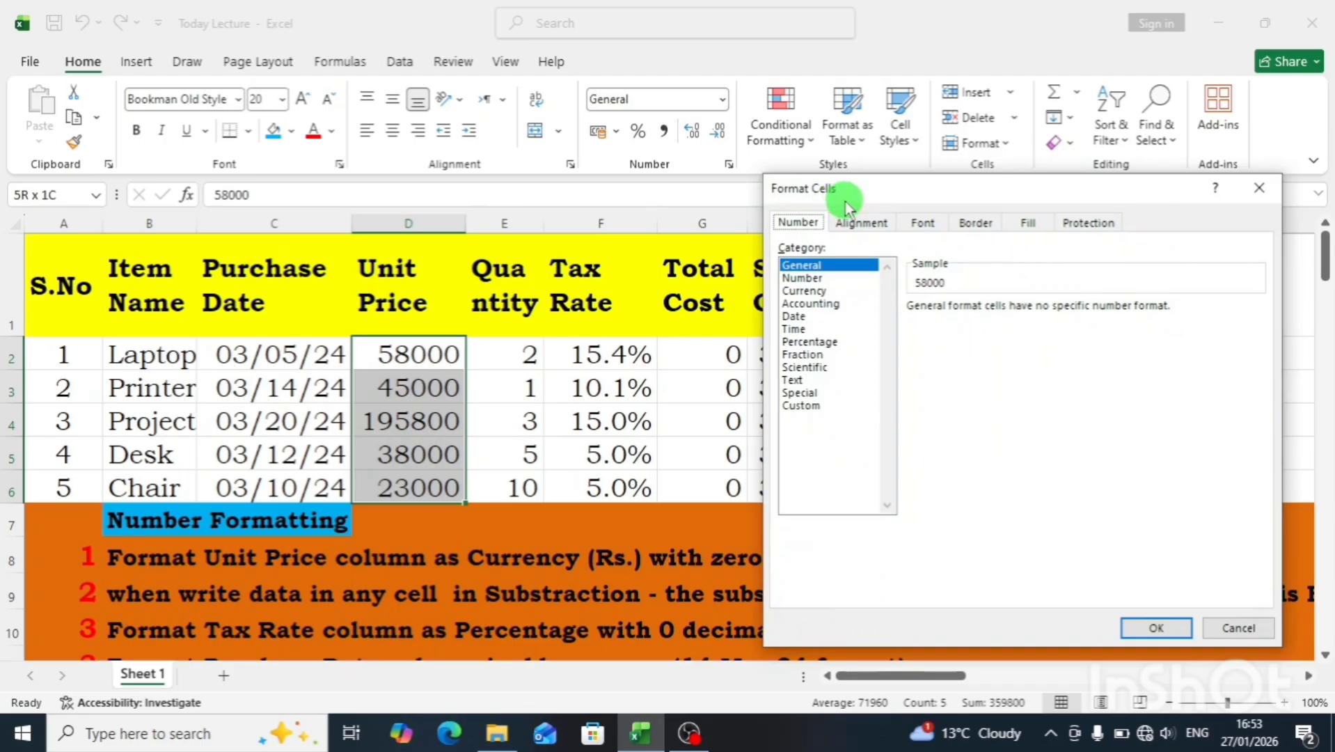
Try the Currency format with the RSD and PKR symbols on the Unit Price values.
click(800, 291)
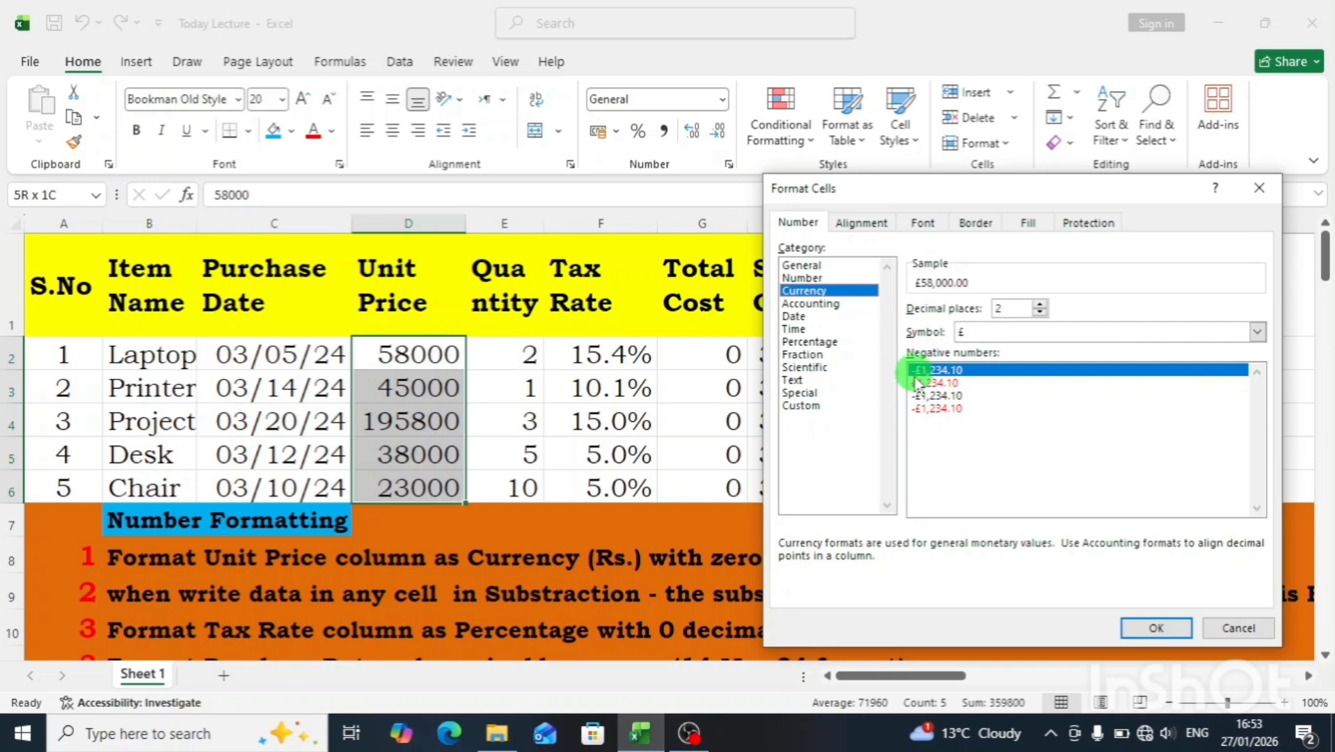
click(1258, 332)
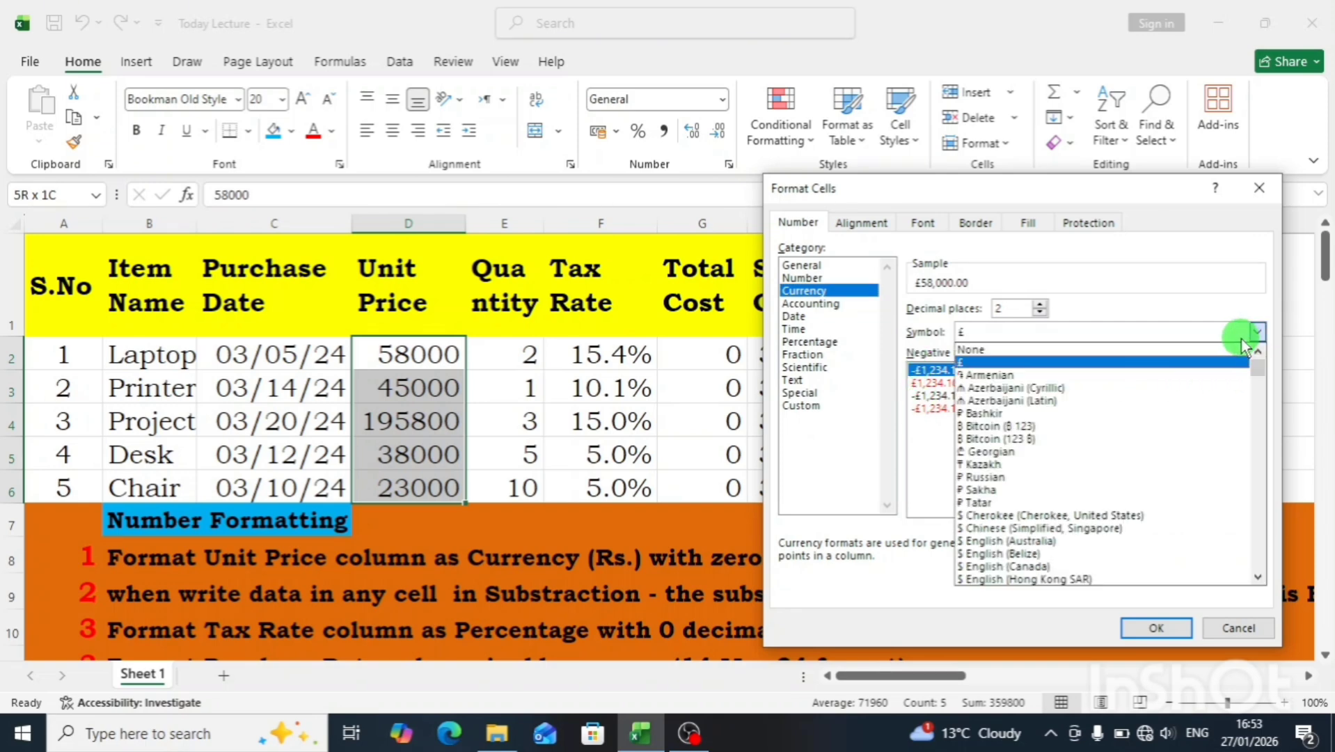
text(Rs)
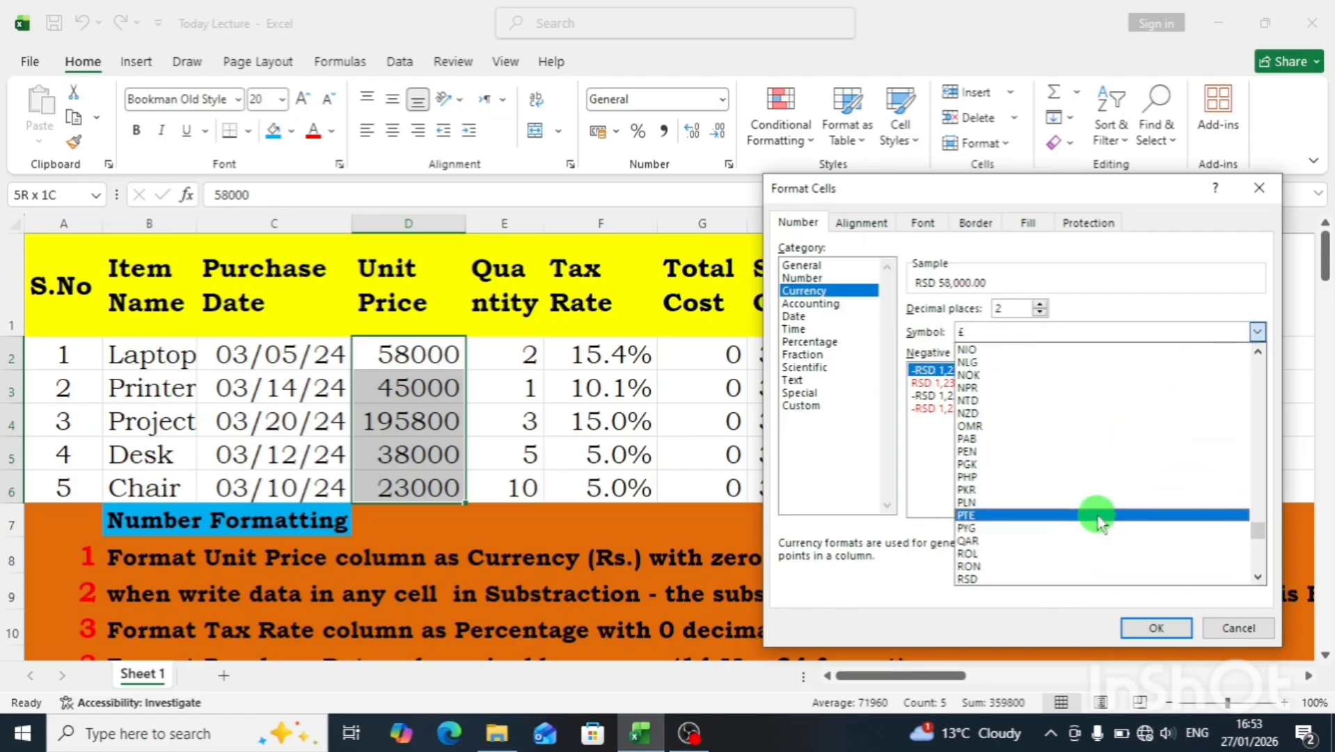
text(PK)
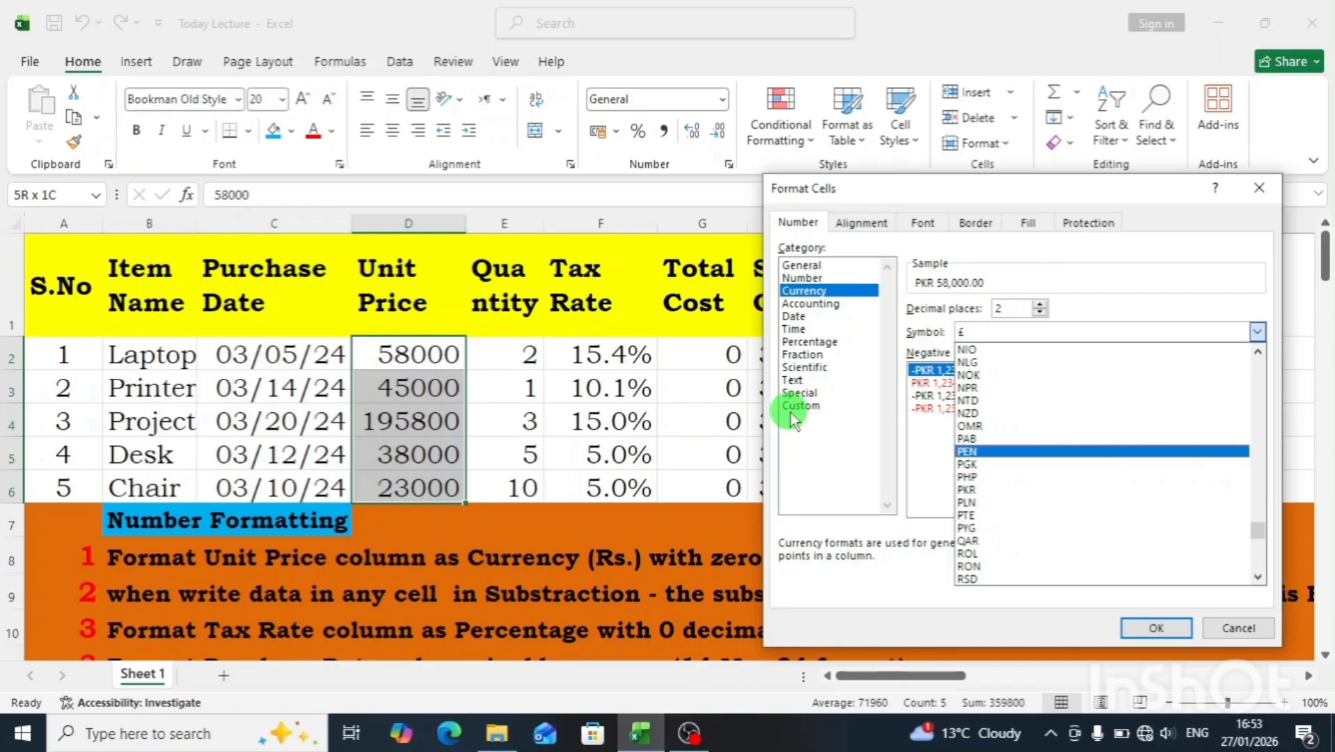
Apply the custom number format "Rs."0 to the Unit Price values in D2:D6.
click(801, 407)
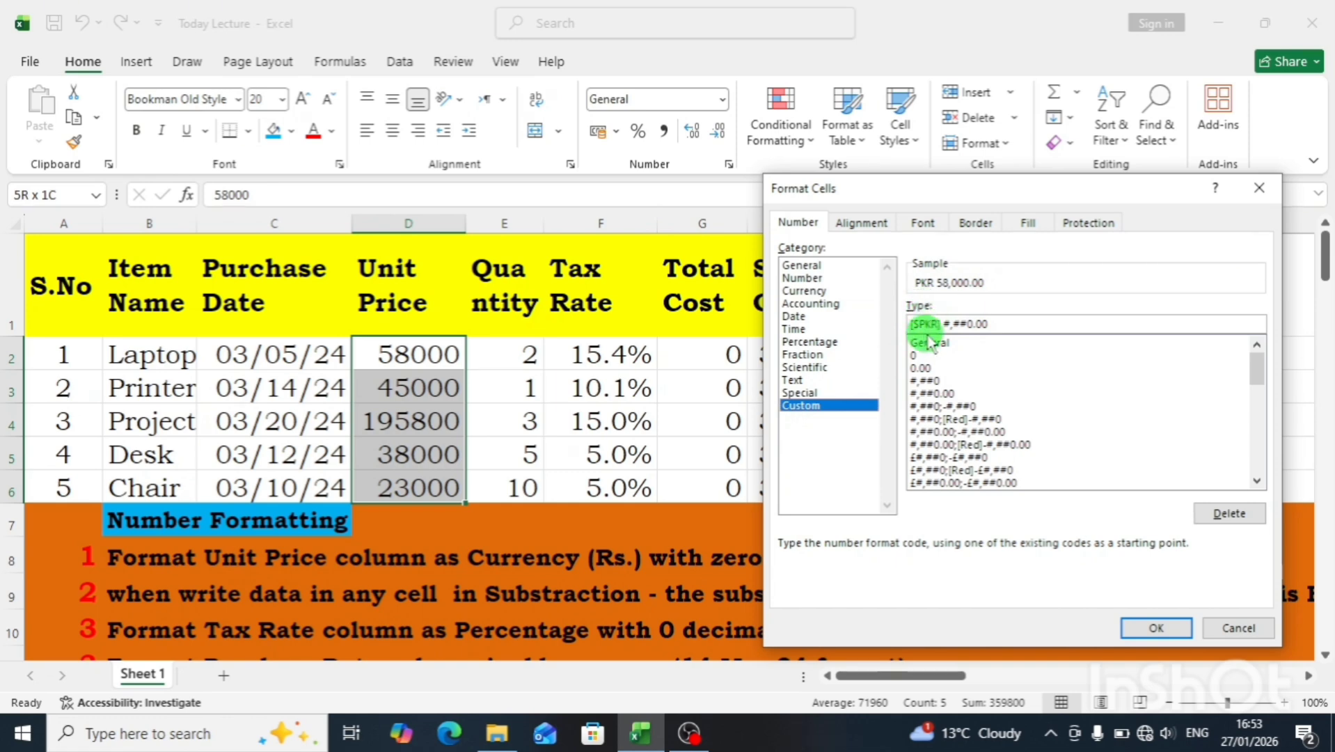
double_click(1007, 325)
key(BackSpace)
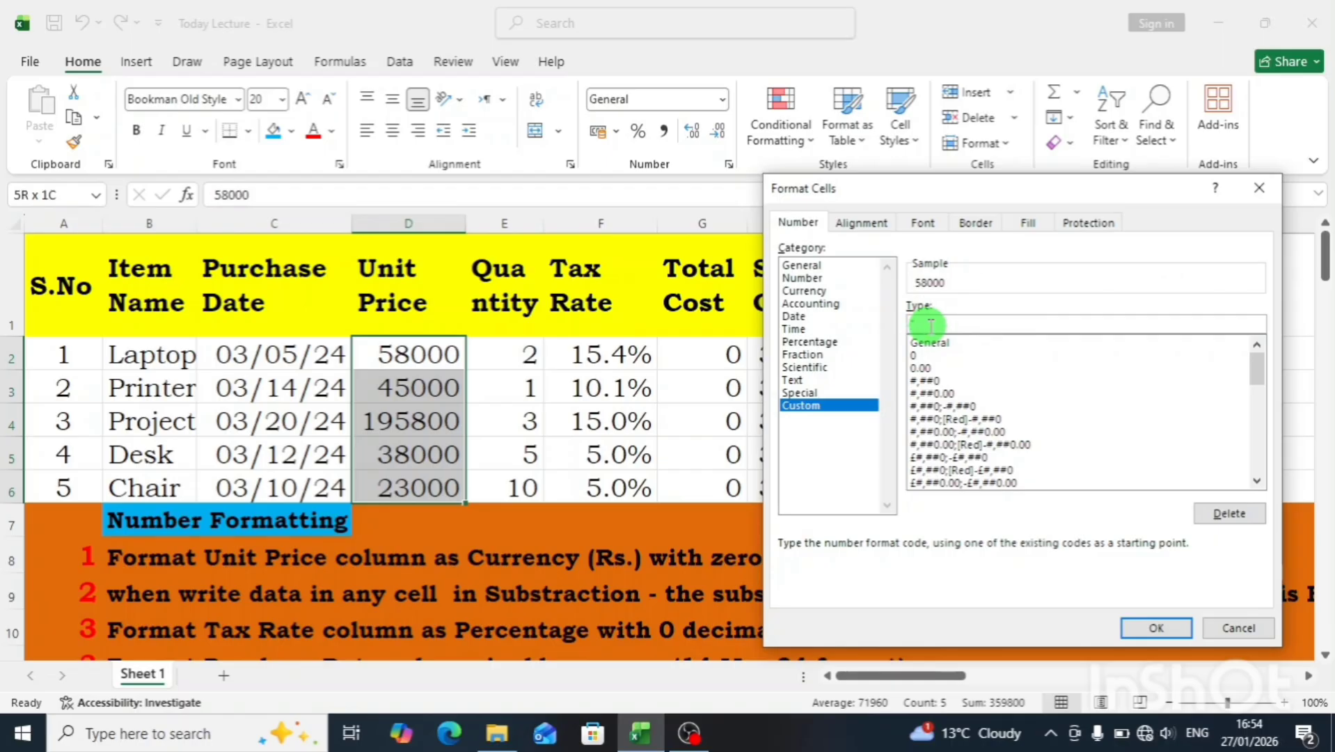
text("R)
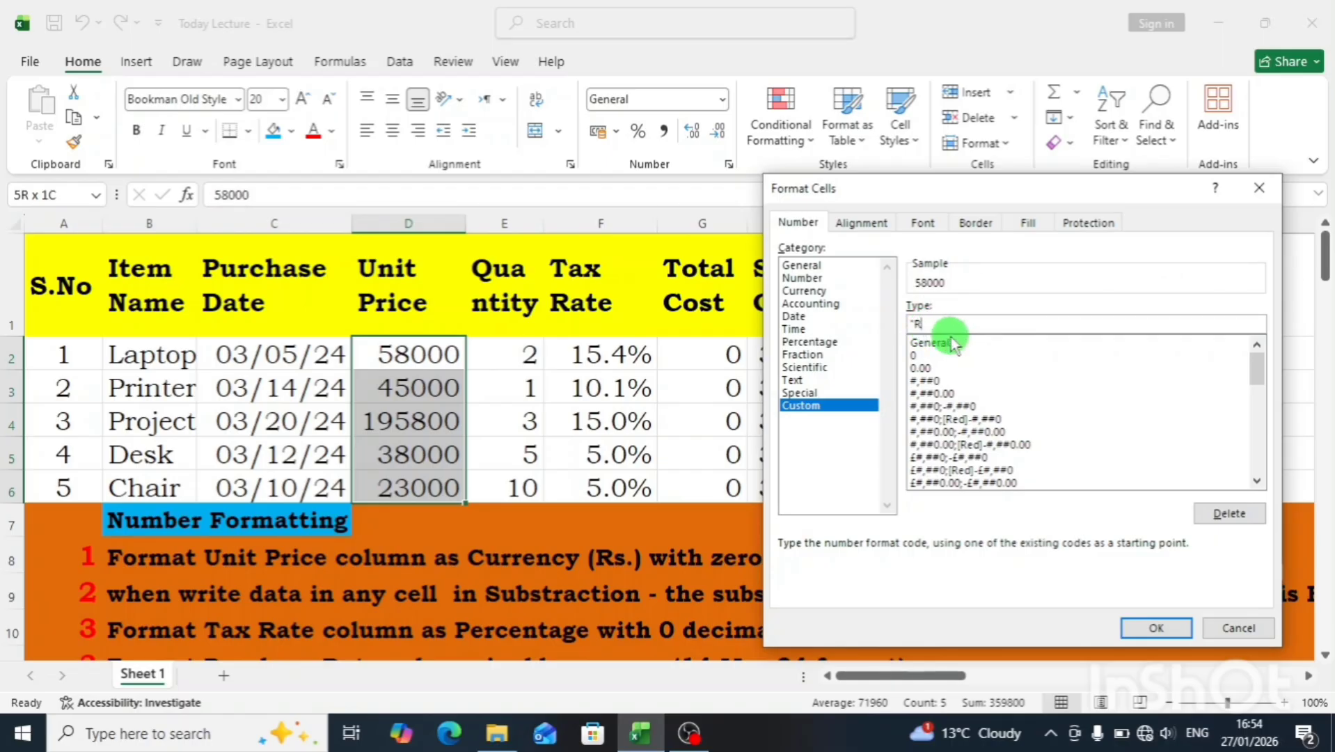
text(s.")
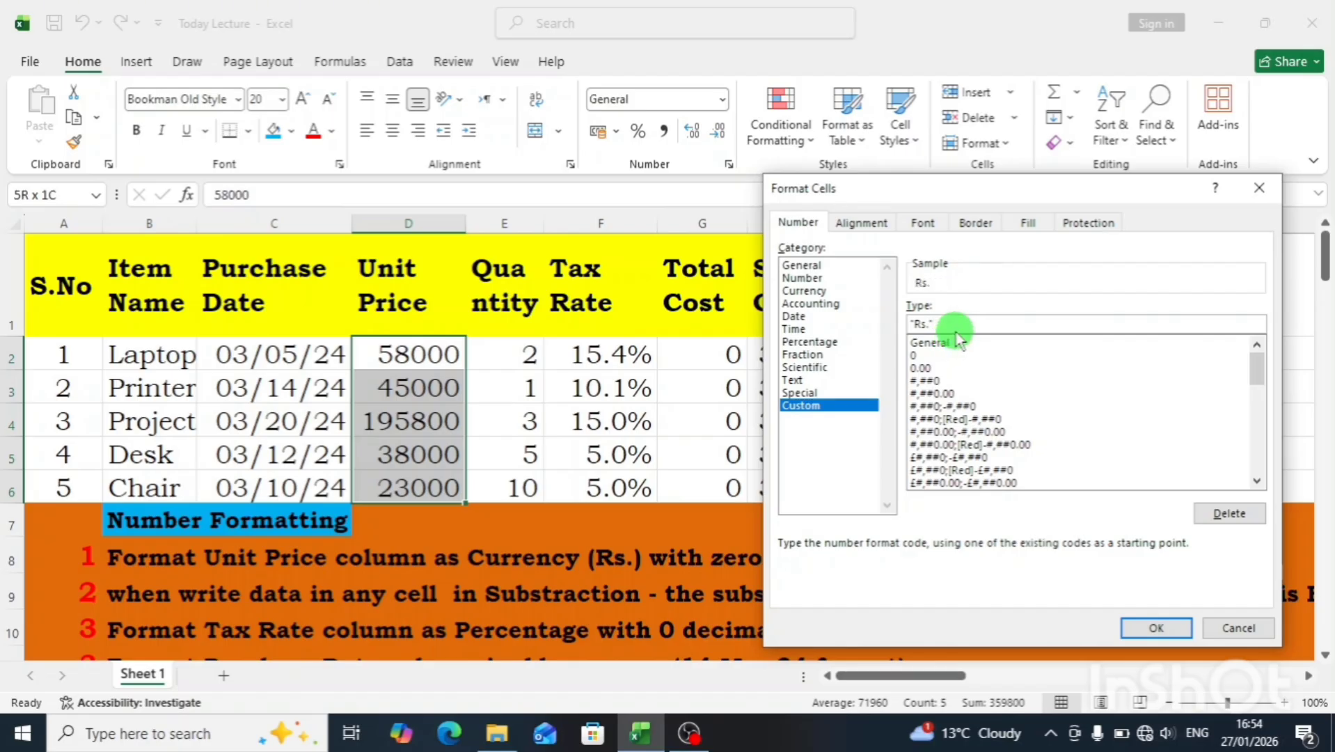
text(0)
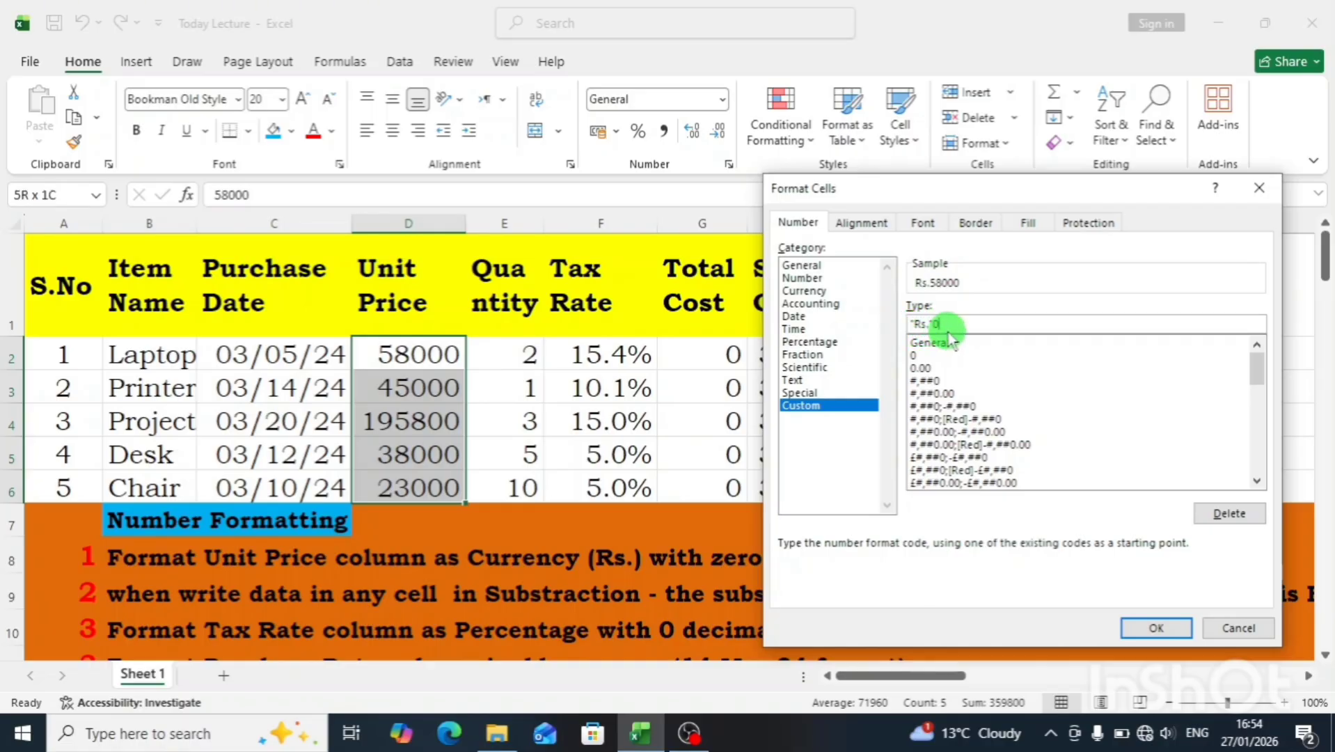
click(1139, 630)
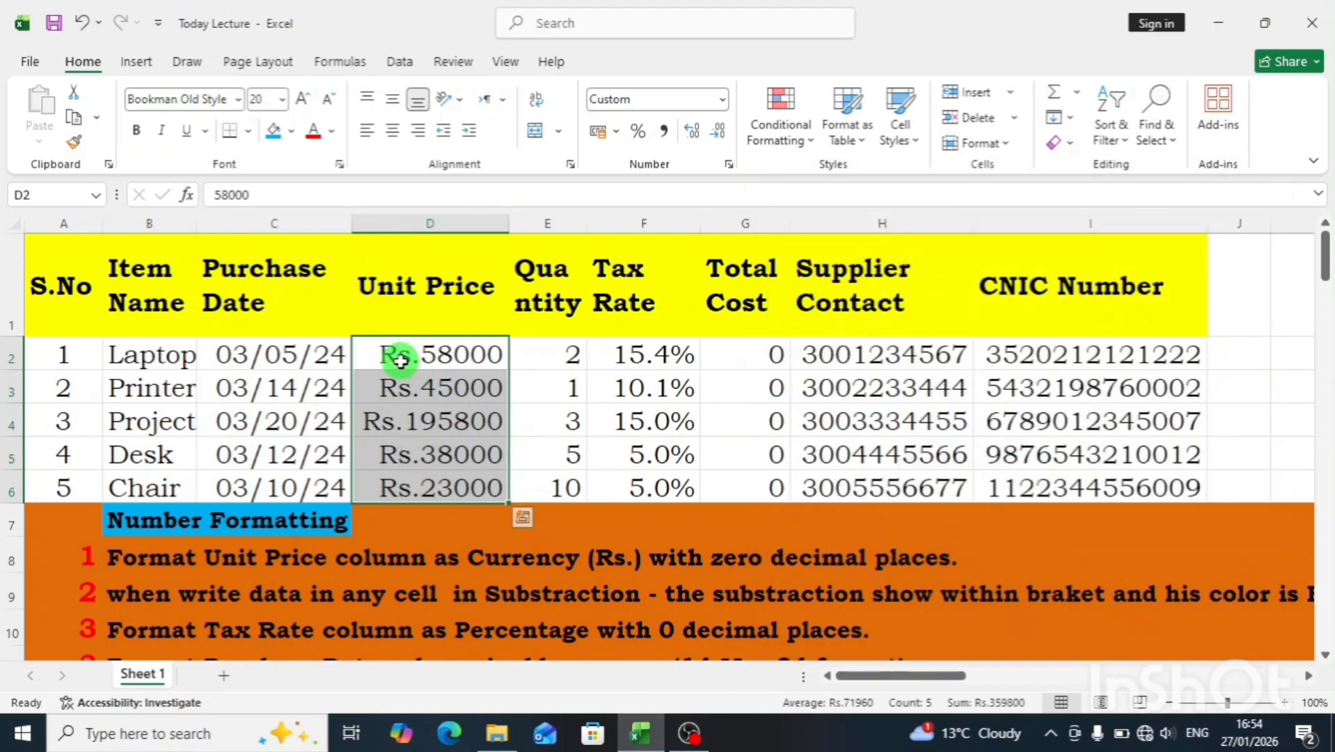
click(396, 389)
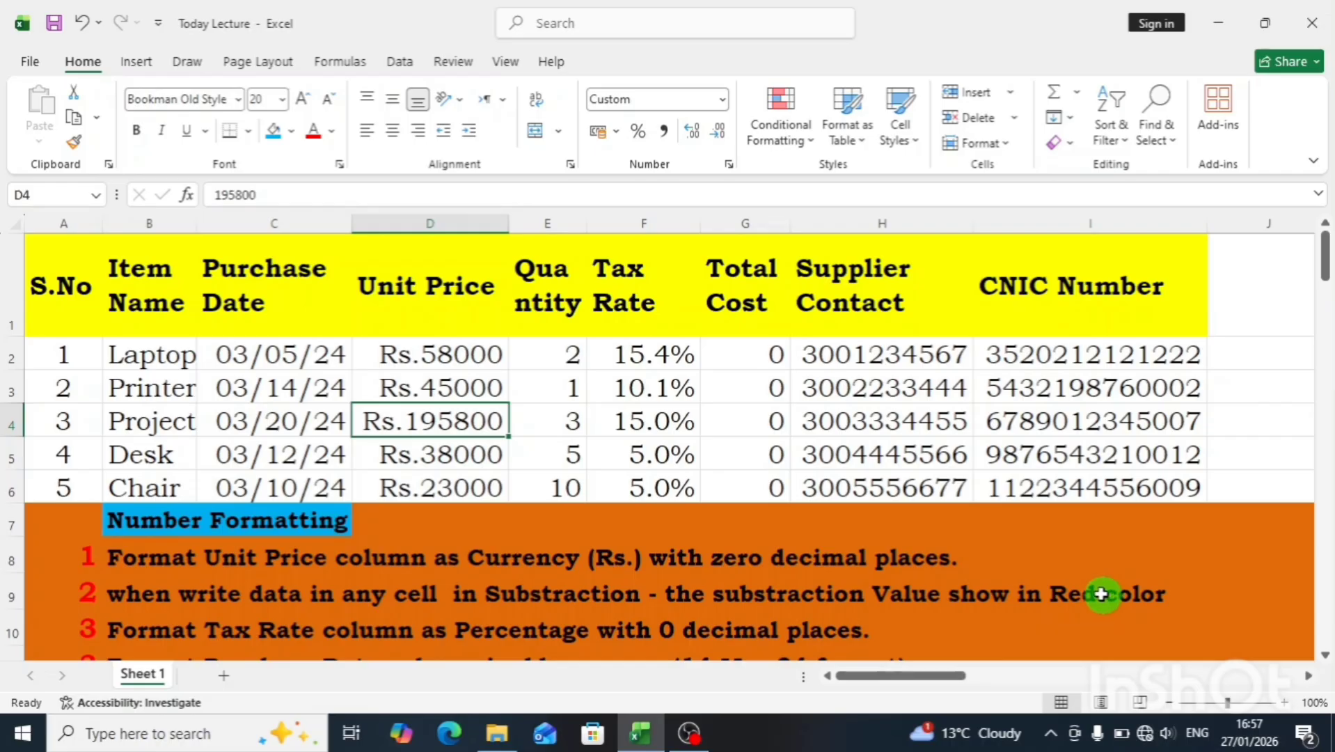
Enter -58000 as the Laptop's unit price in cell D2.
click(458, 356)
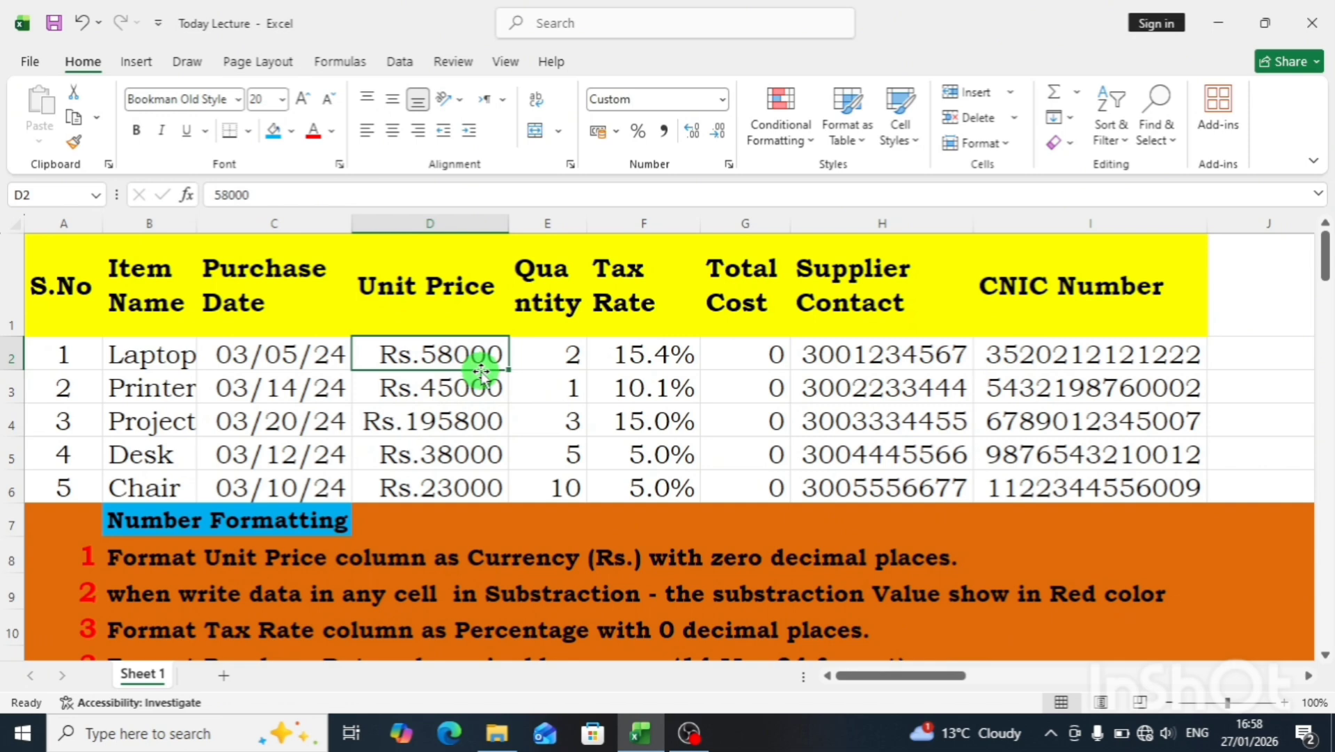
text(-5)
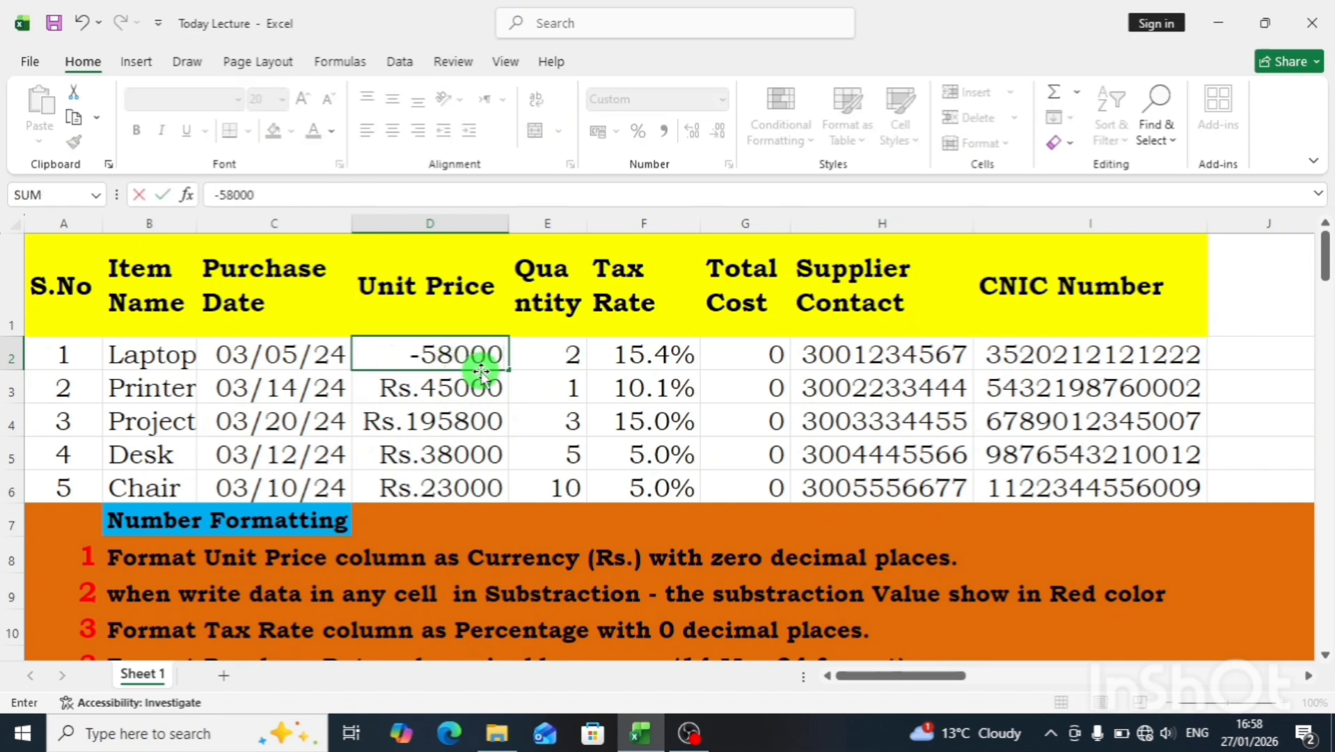
key(Return)
Format cell D2 as Number with 0 decimal places and negative values in red with a minus sign.
click(447, 359)
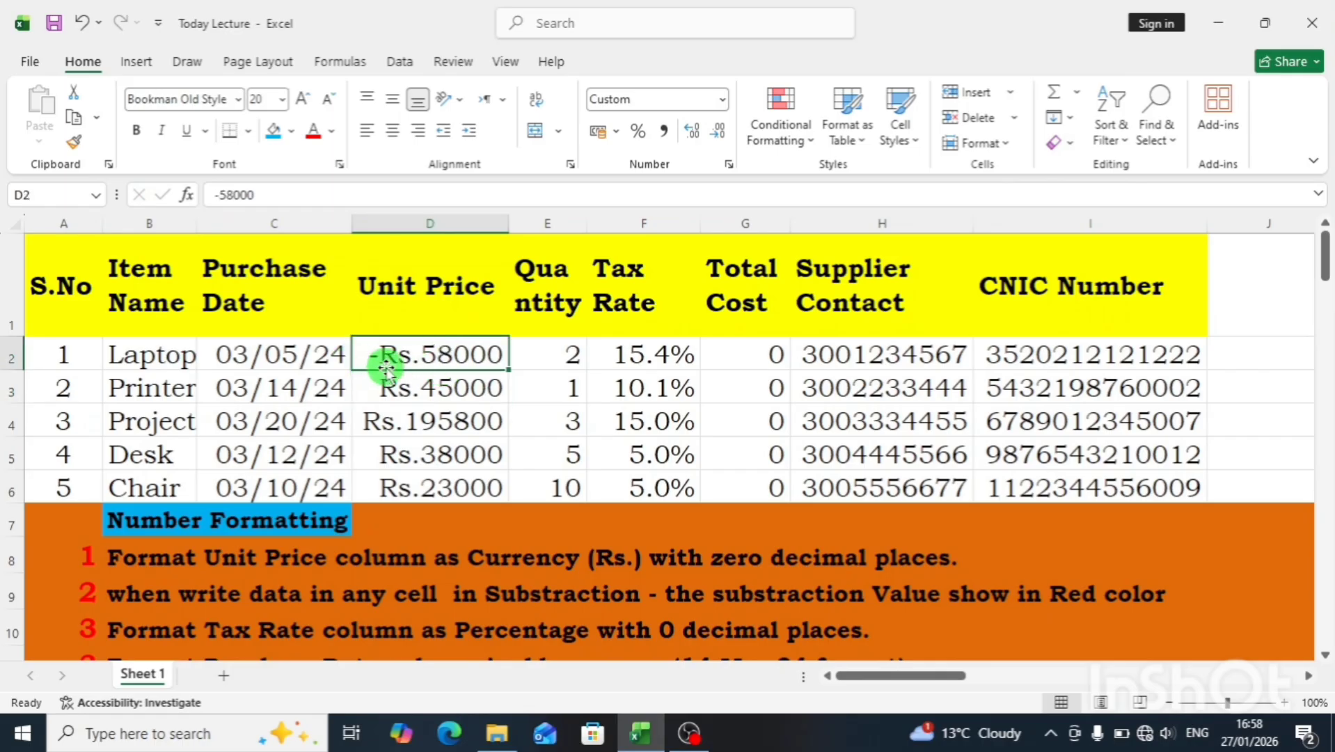
key(ctrl+1)
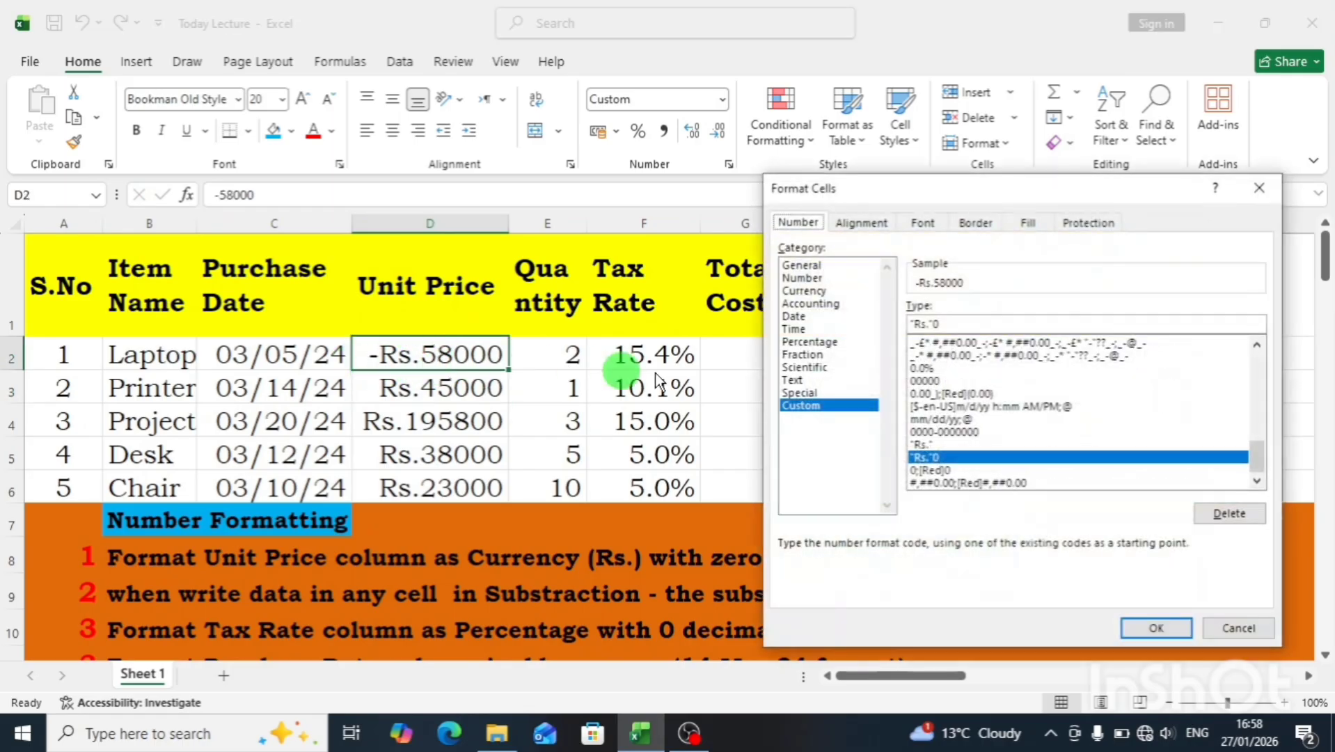
click(802, 278)
click(924, 372)
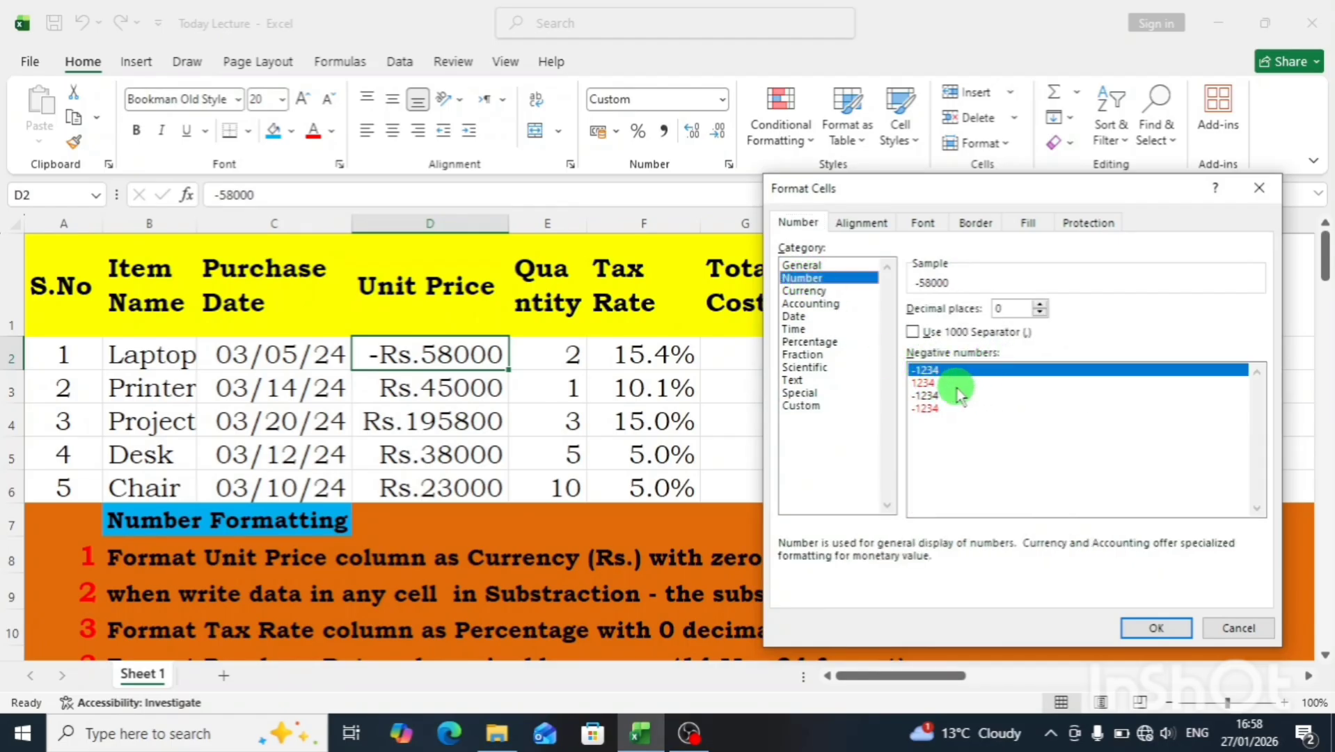
click(926, 409)
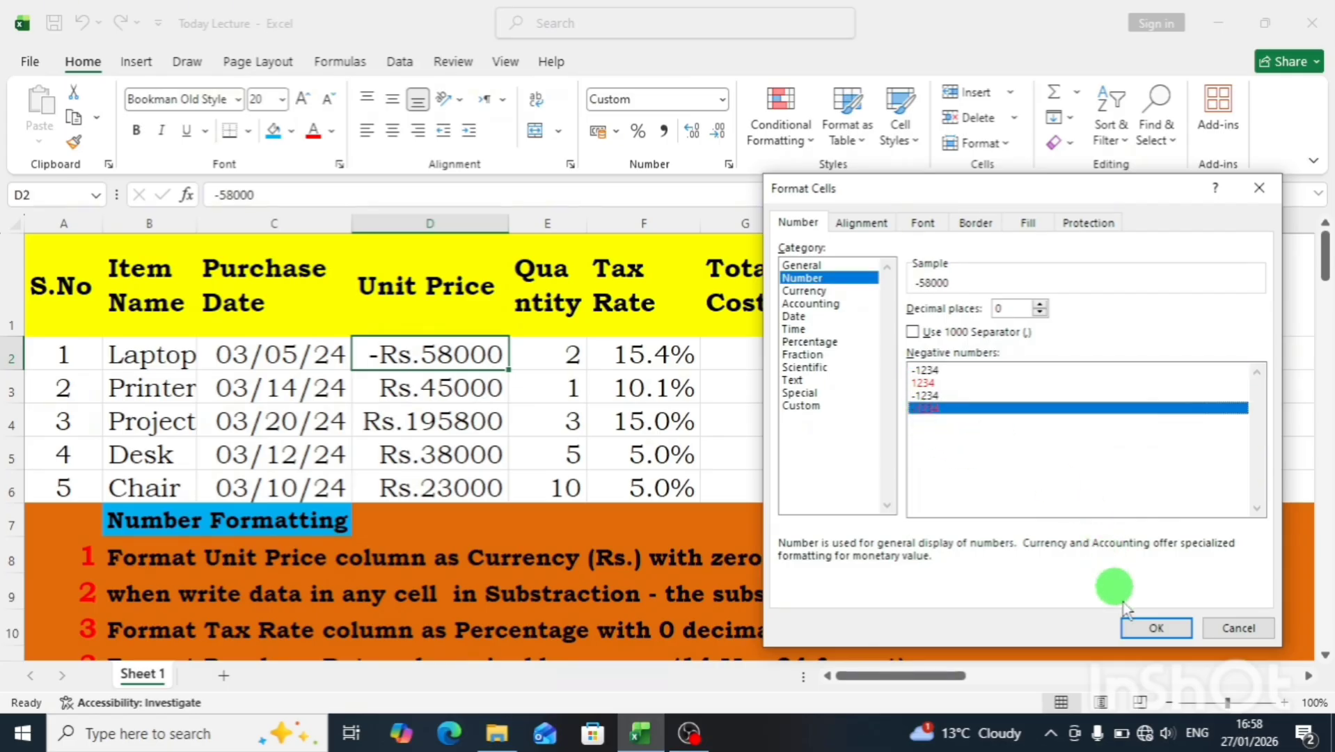
click(1142, 627)
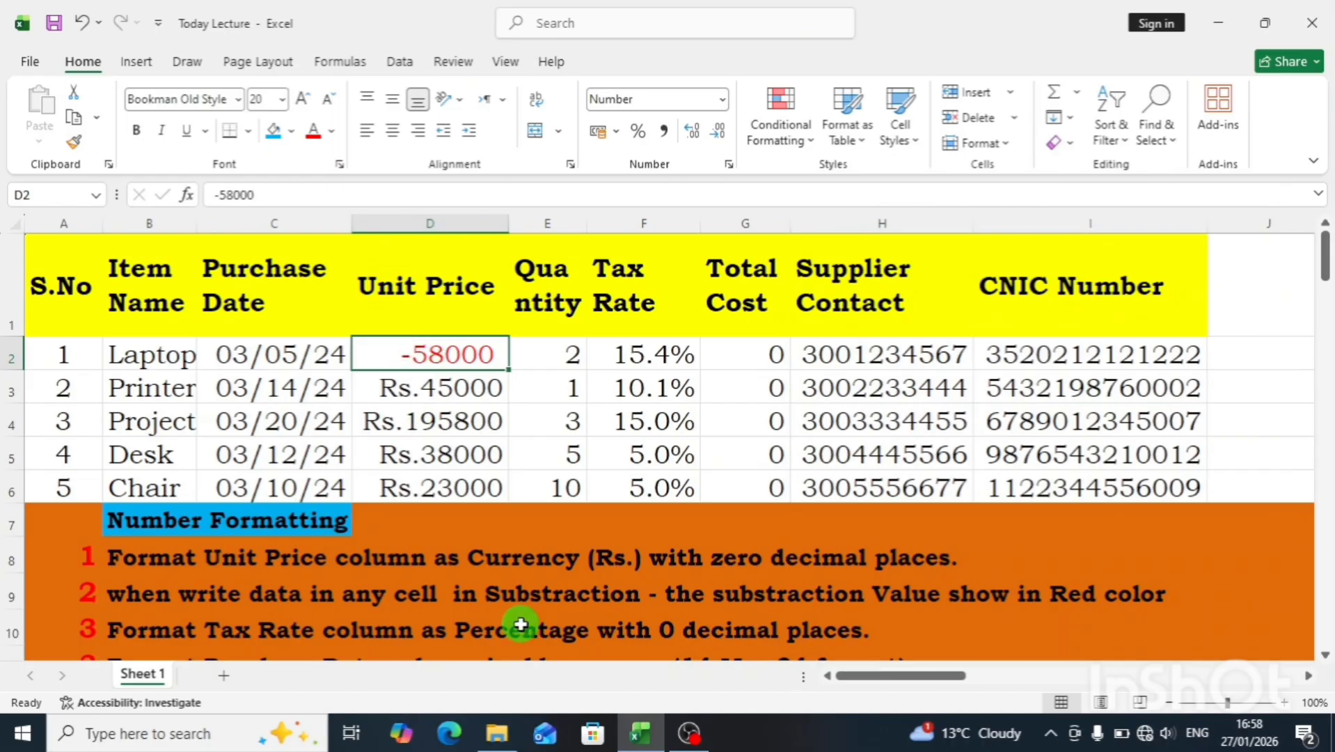
Read the numbered formatting tasks below the table, especially the third one about the Tax Rate column.
drag(240, 624, 268, 597)
key(Left)
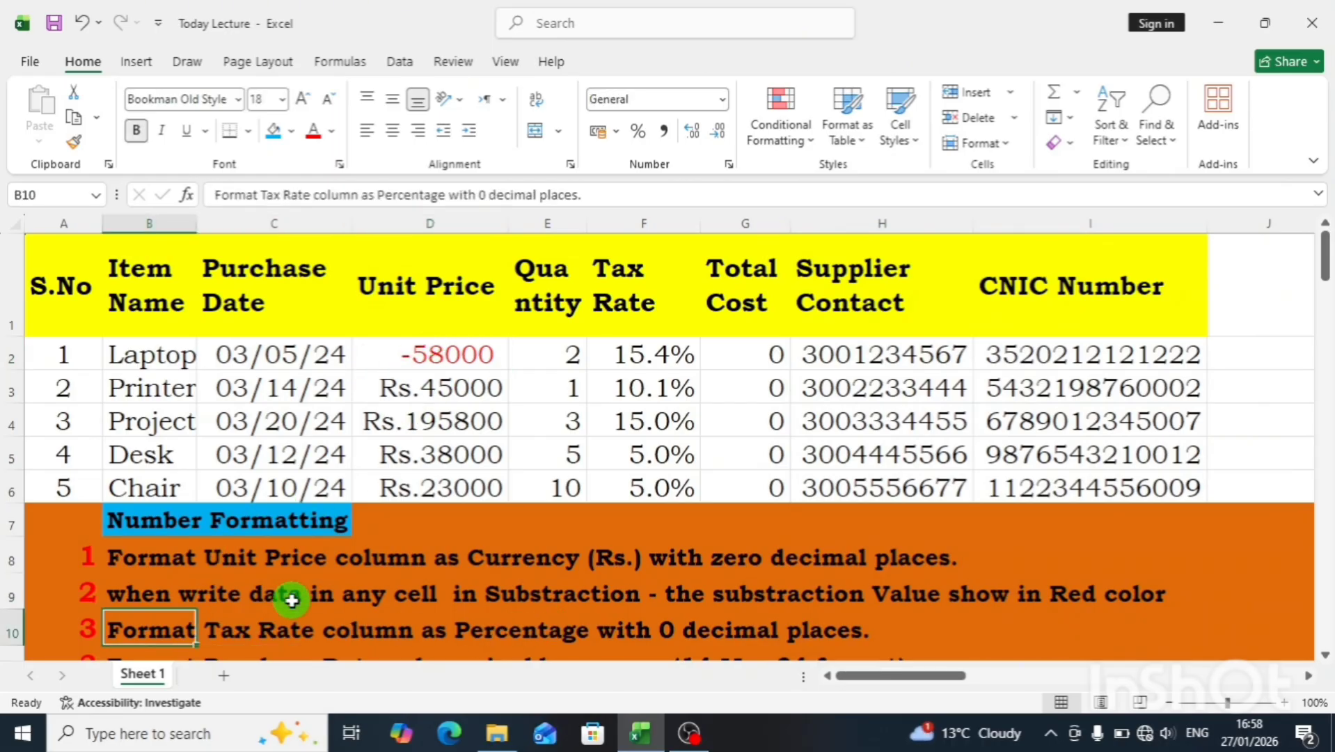
key(Down)
key(Down)
key(Up)
key(Up)
key(Up)
key(Left)
key(Down)
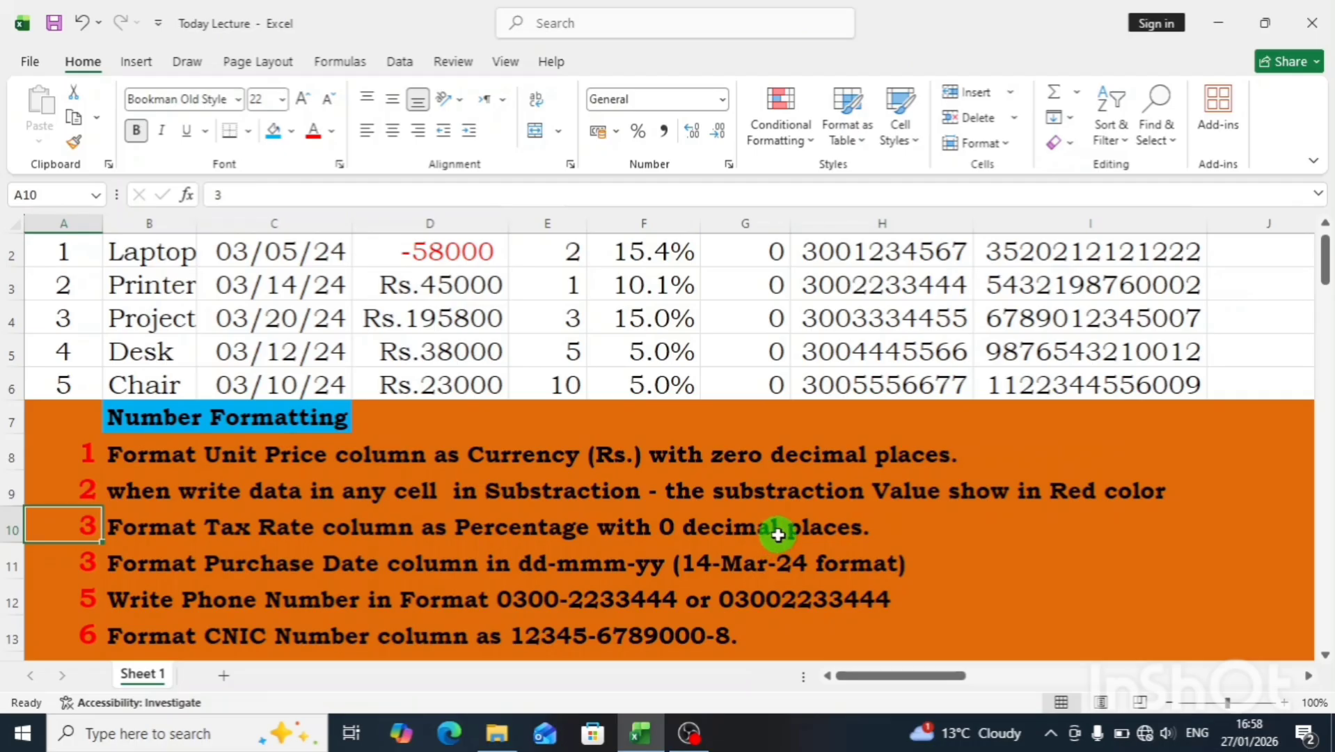
click(543, 533)
click(670, 533)
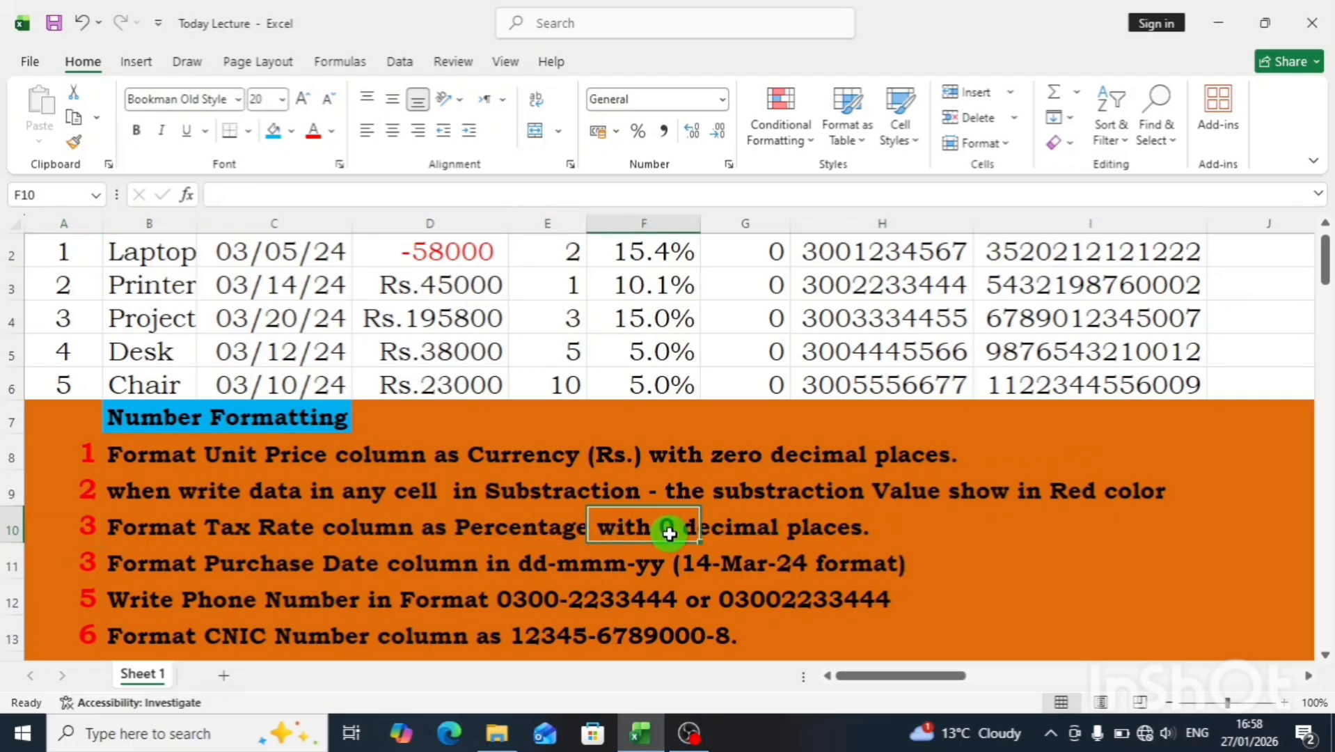
Format the Tax Rate values in F2:F6 as Percentage with 0 decimal places.
key(Up)
key(Up)
key(Up)
key(Up)
key(Up)
key(Up)
key(Up)
key(Up)
key(Up)
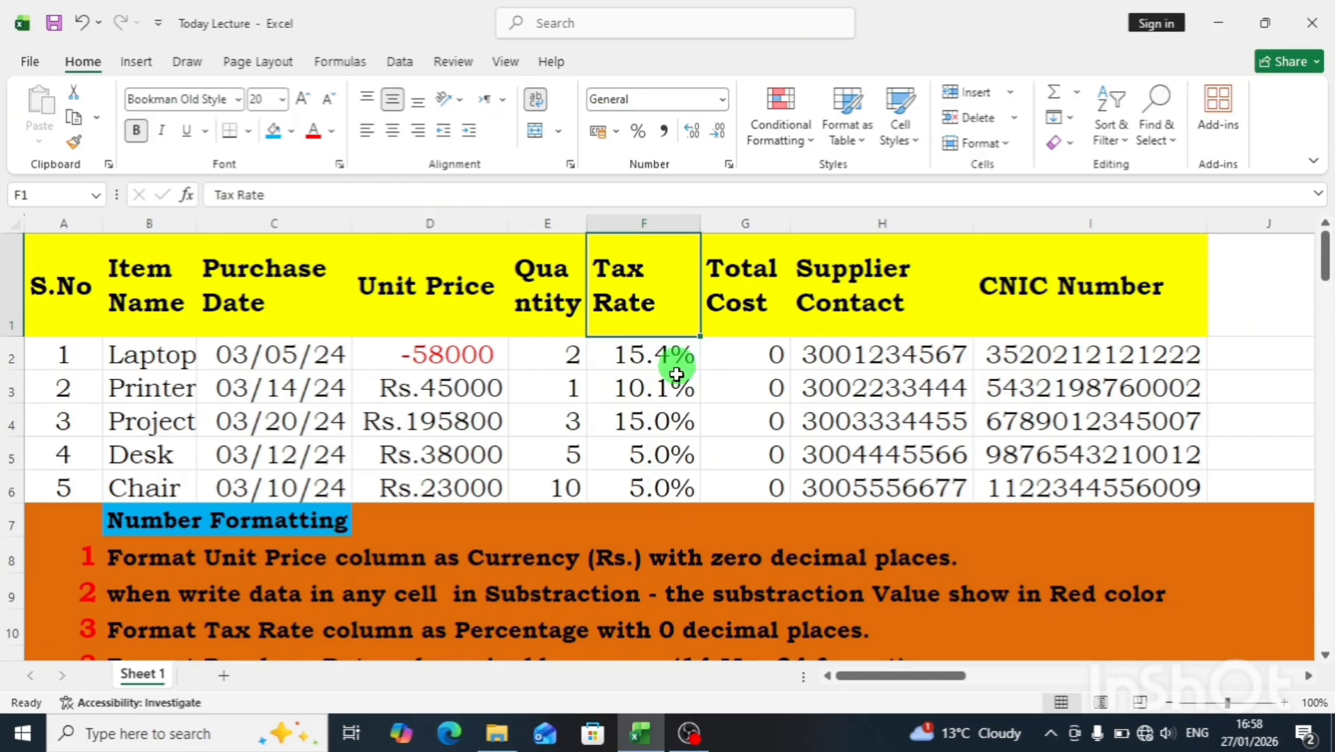
click(669, 474)
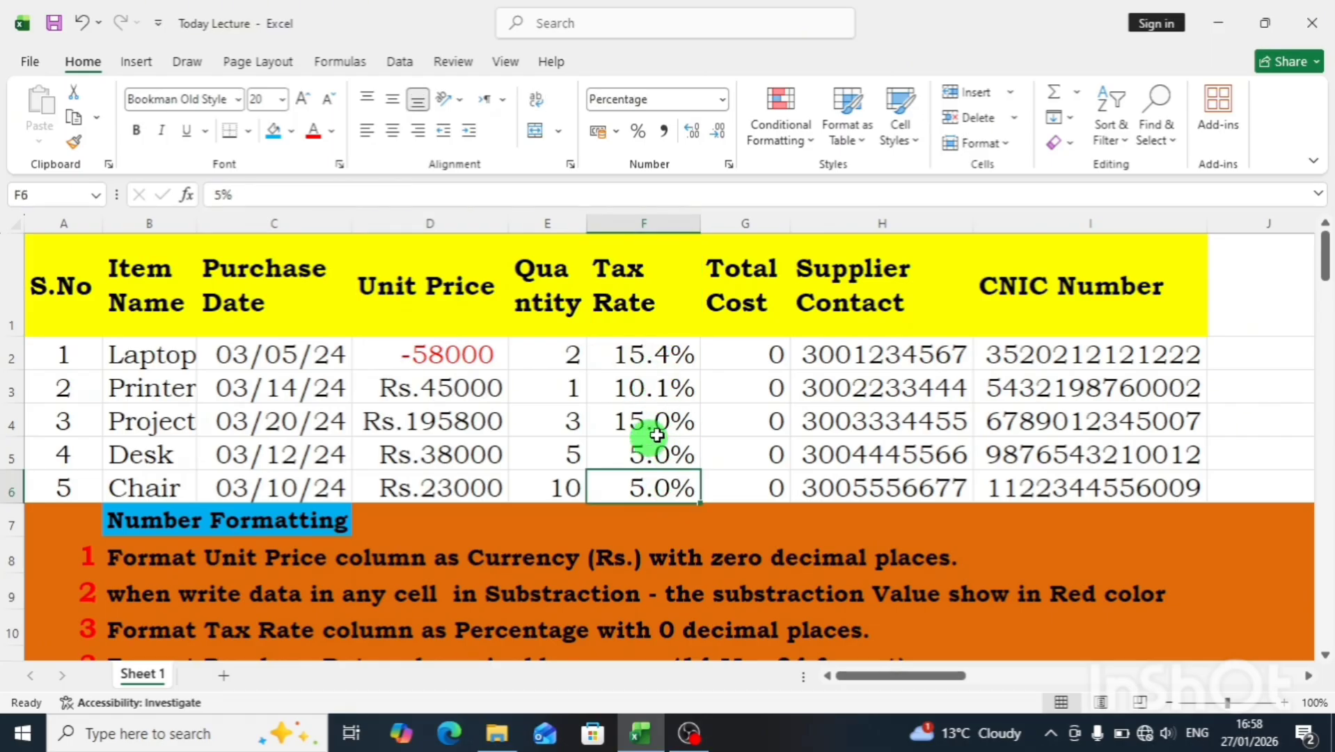
drag(648, 356, 643, 465)
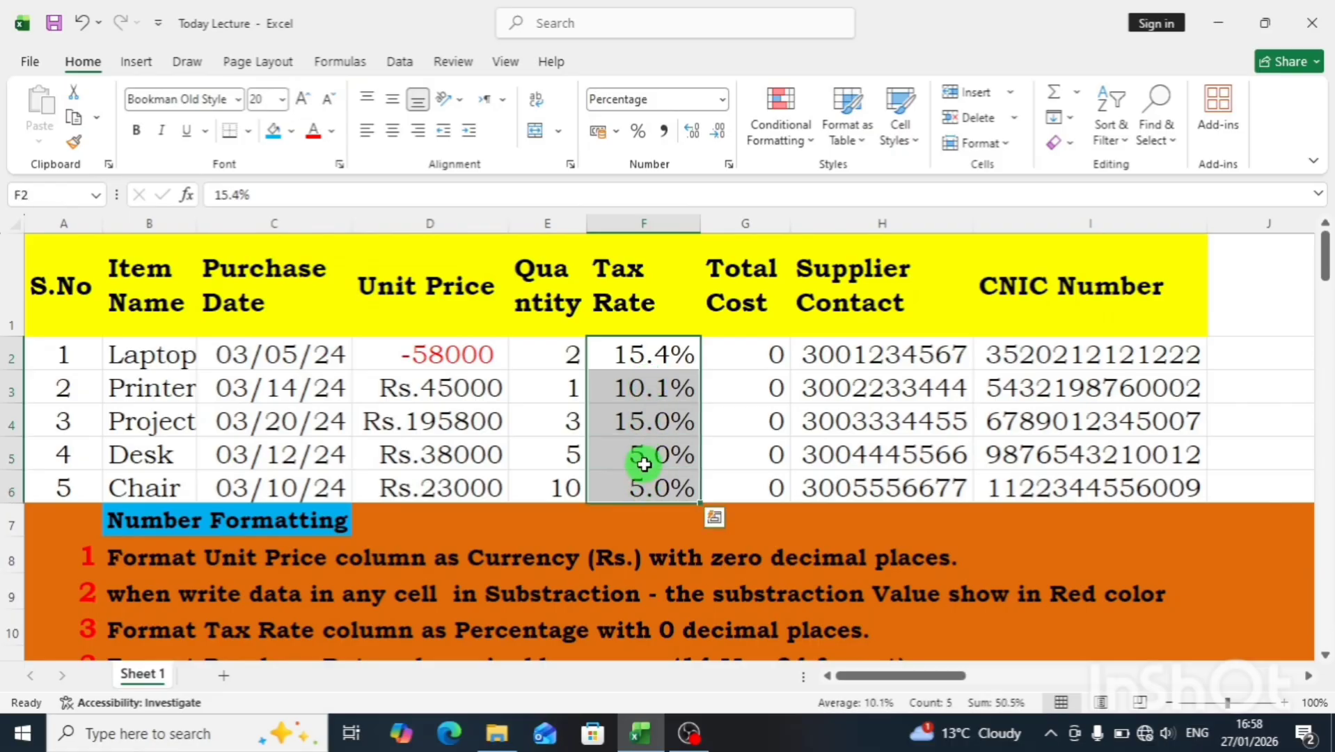
key(ctrl+1)
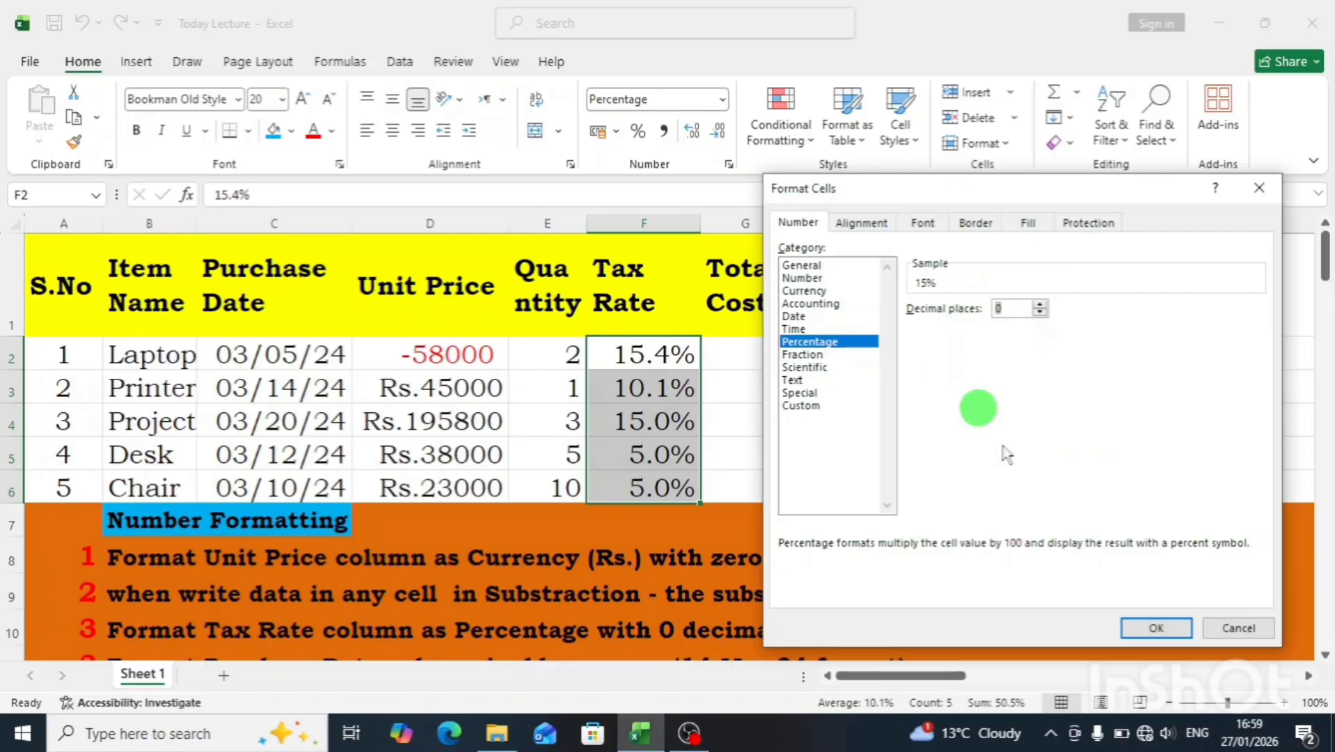
click(1150, 627)
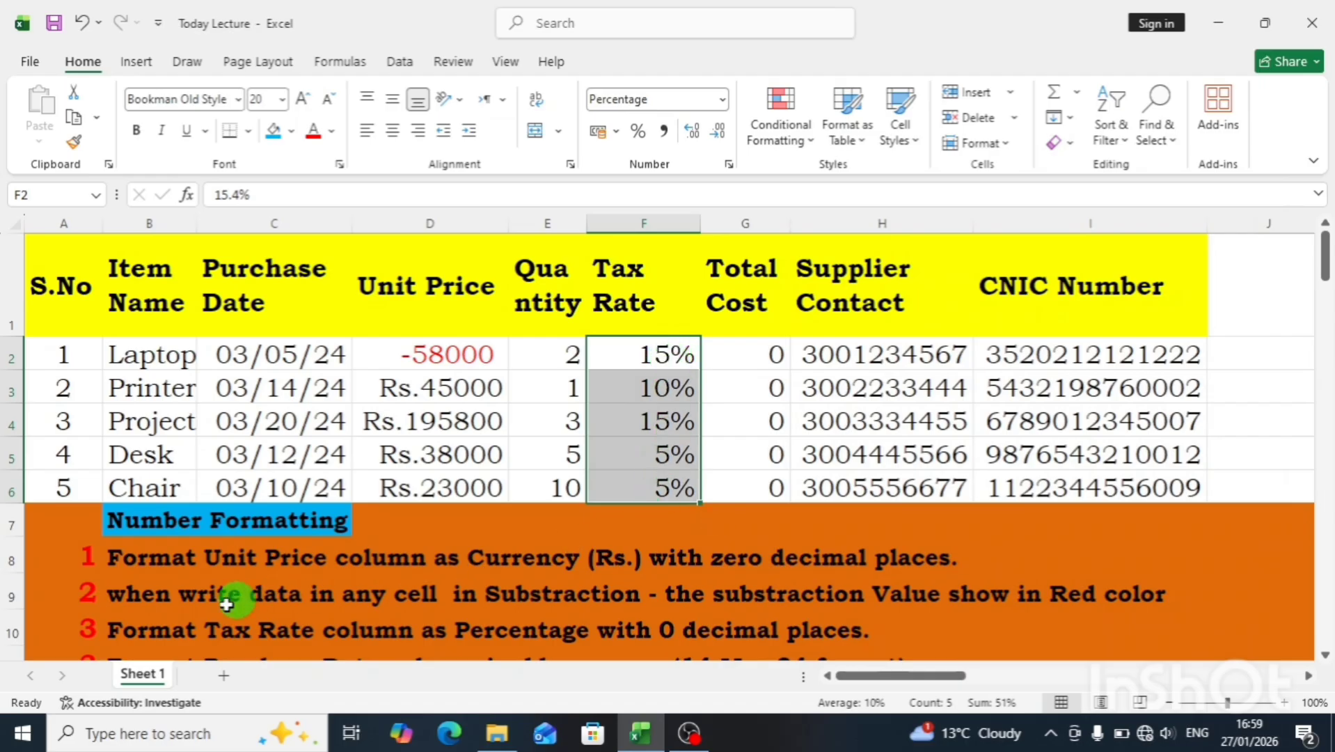
Read the formatting task about the Purchase Date column in the list below the table.
click(201, 617)
key(Left)
key(Down)
key(Down)
key(Down)
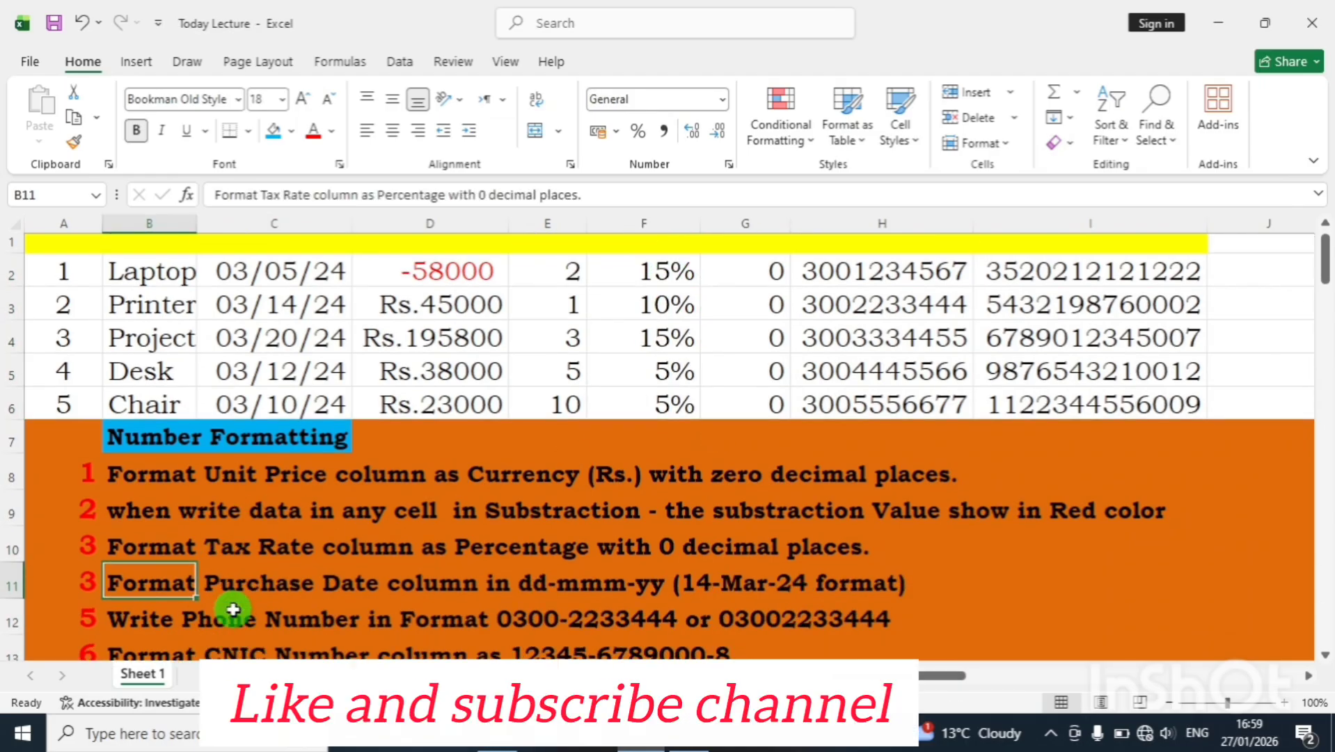
key(Up)
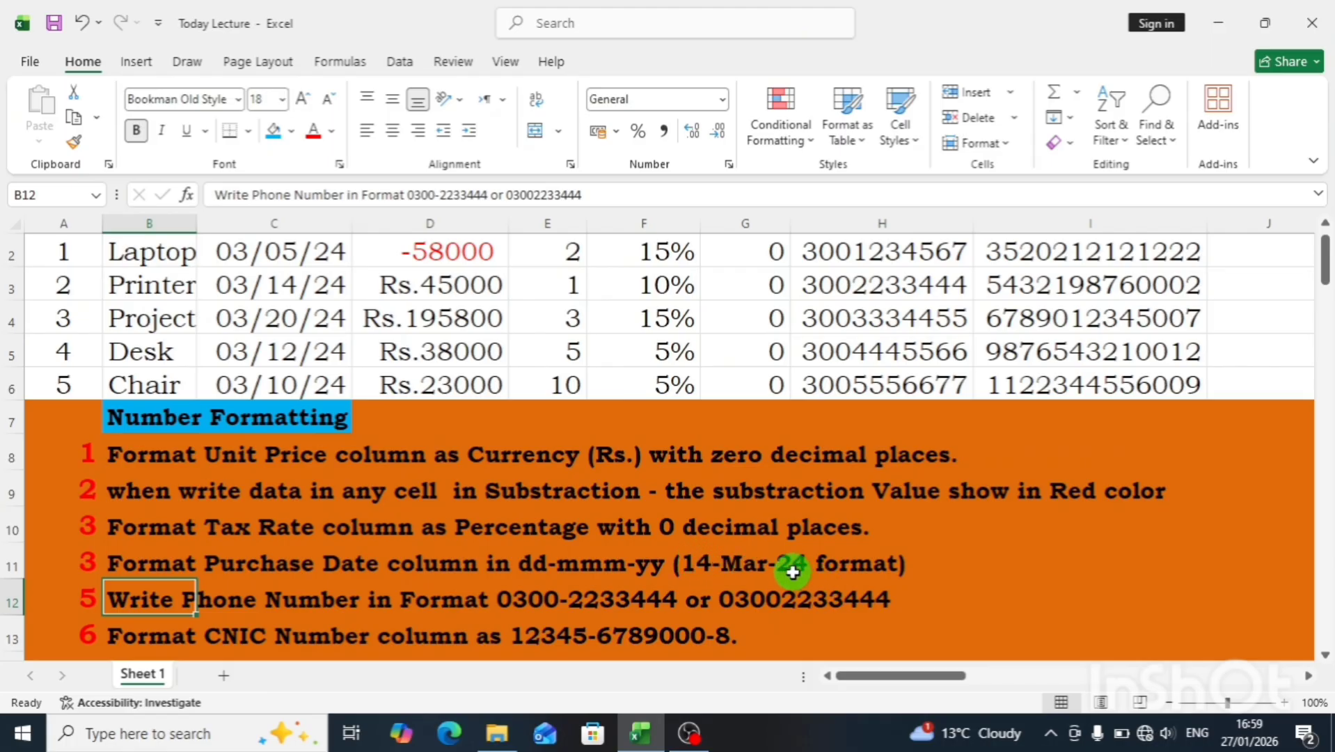
Format the Purchase Date values in C2:C6 with the two-digit-day date type 14-Mar-12.
click(241, 347)
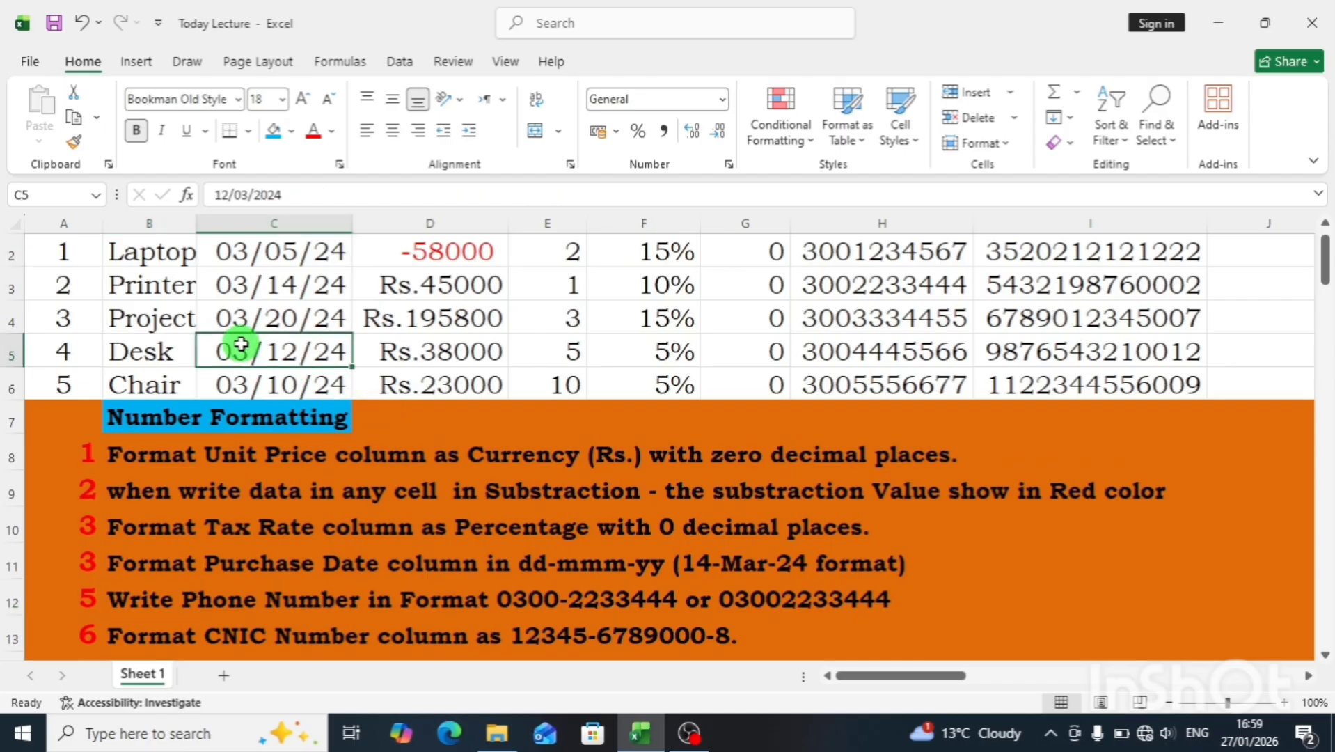
key(Up)
key(Up)
key(Up)
key(Up)
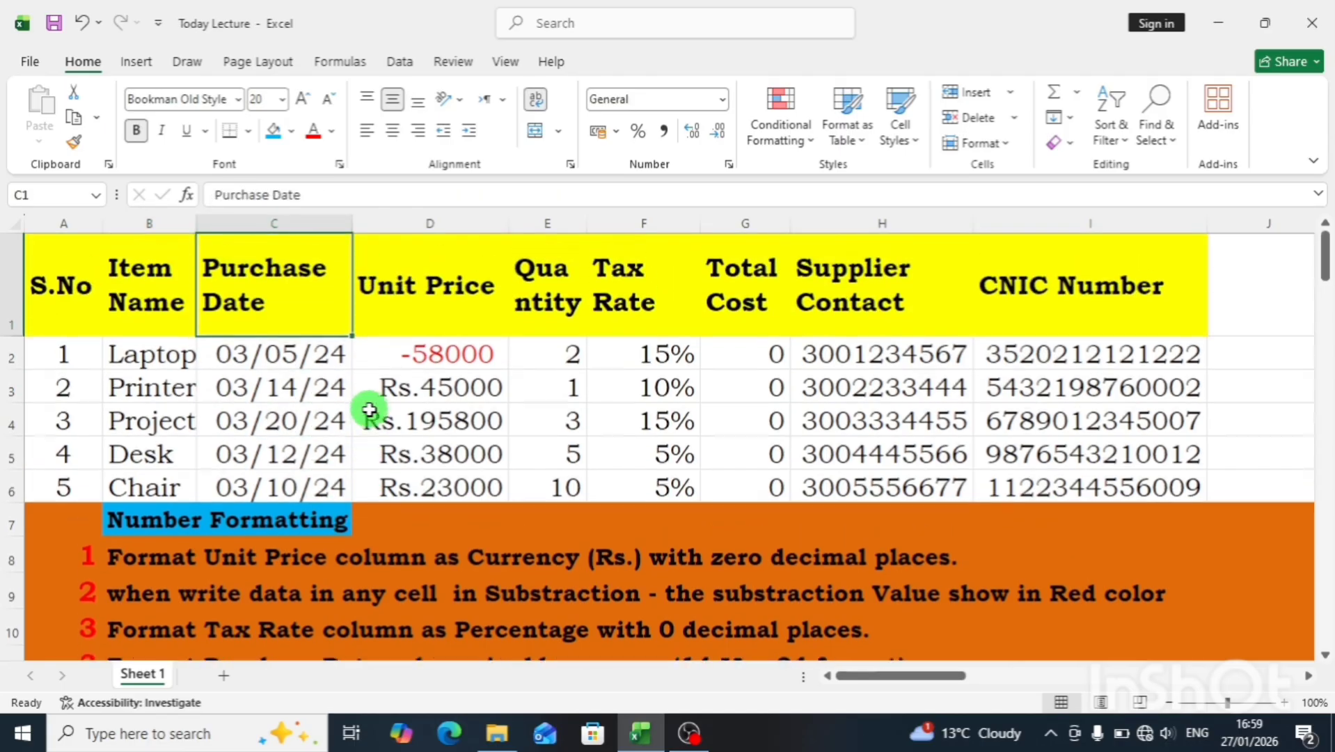
key(Down)
key(shift+Down)
key(shift+Down)
key(shift+Down)
key(shift+Down)
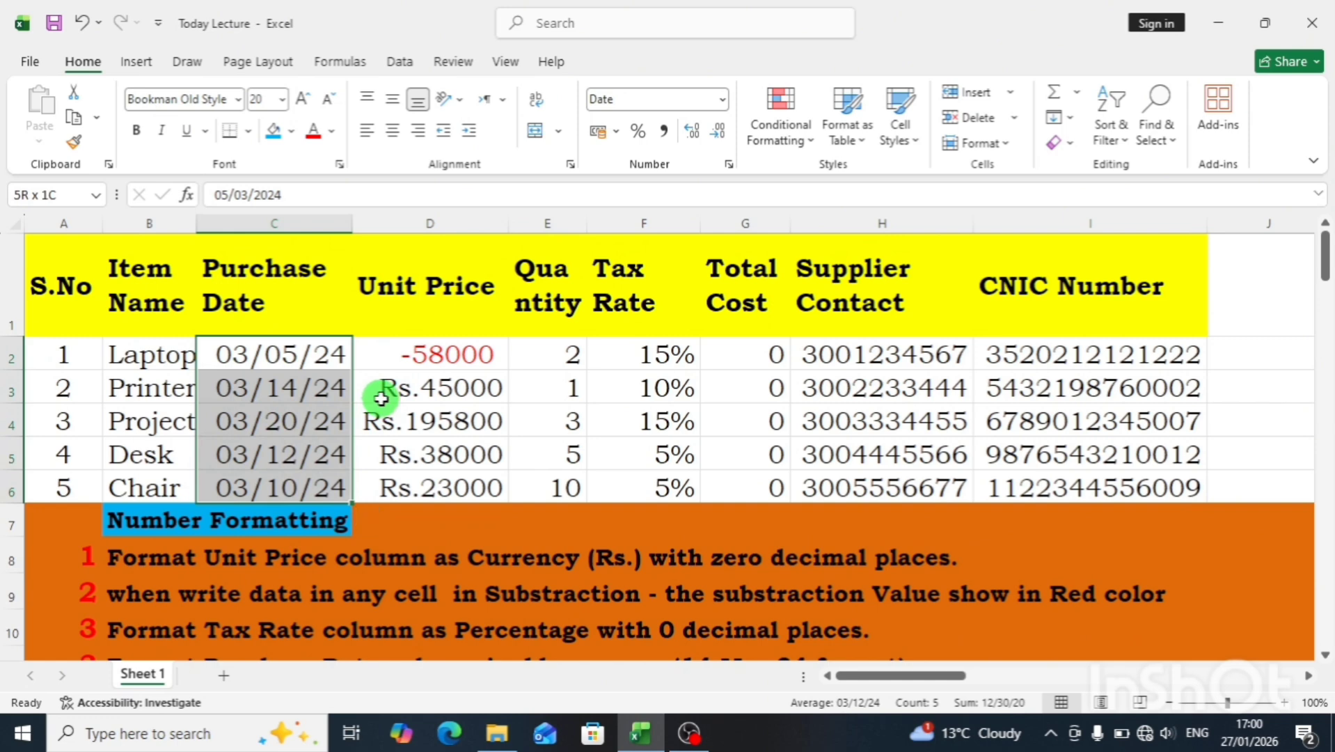
key(ctrl+1)
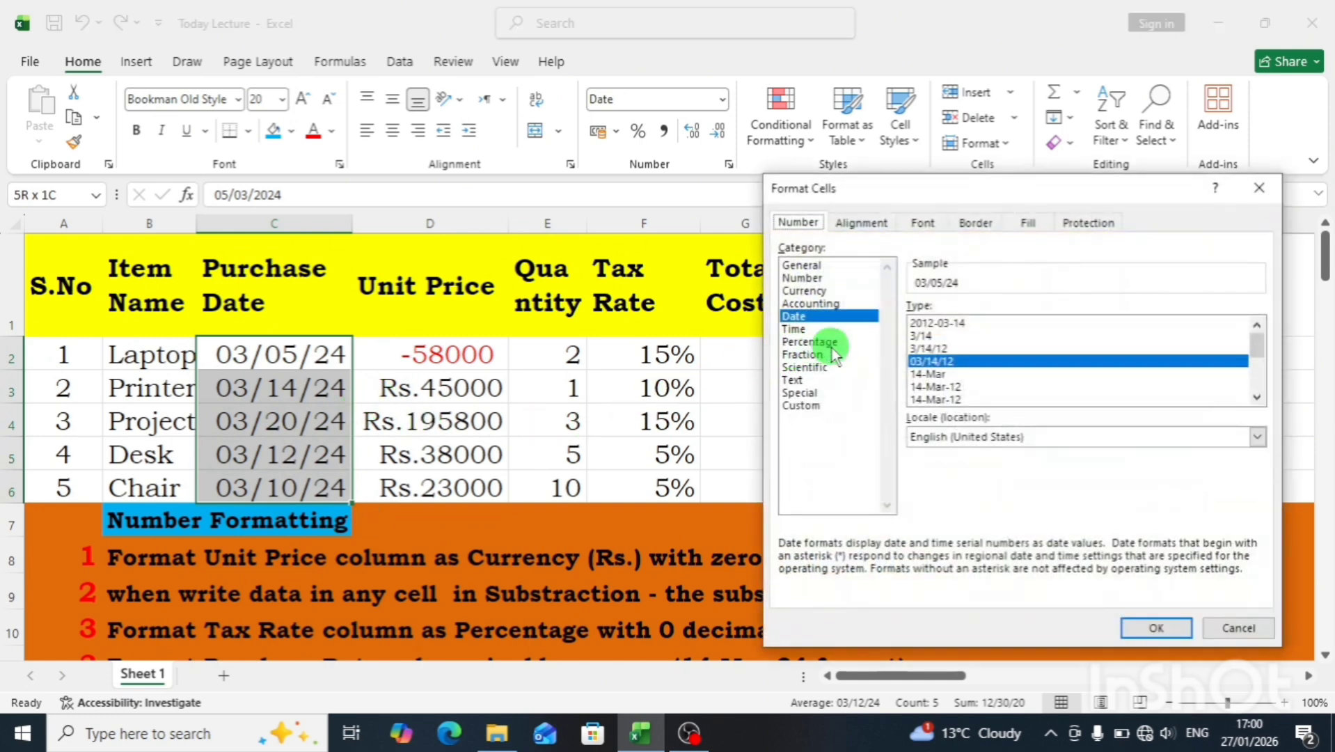
click(1258, 398)
click(1258, 398)
click(1258, 398)
click(1257, 400)
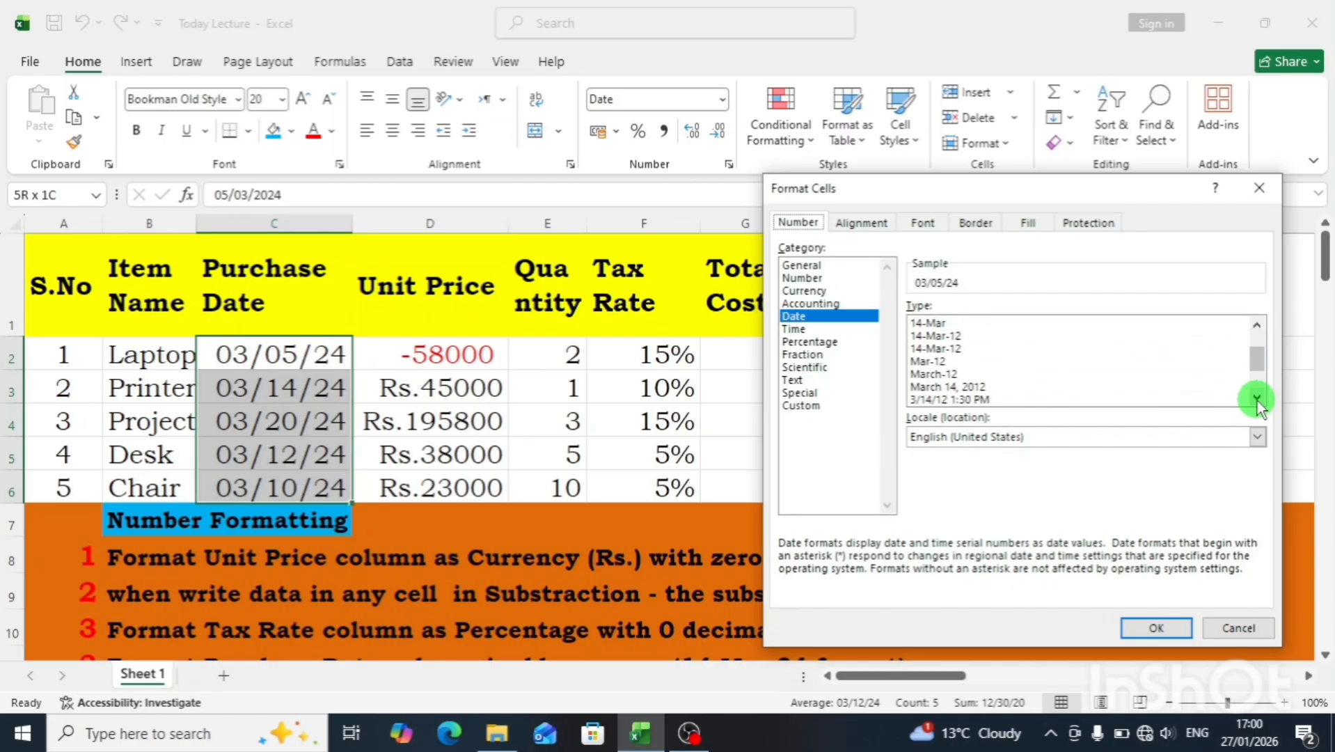
click(1257, 401)
click(1258, 327)
click(1258, 327)
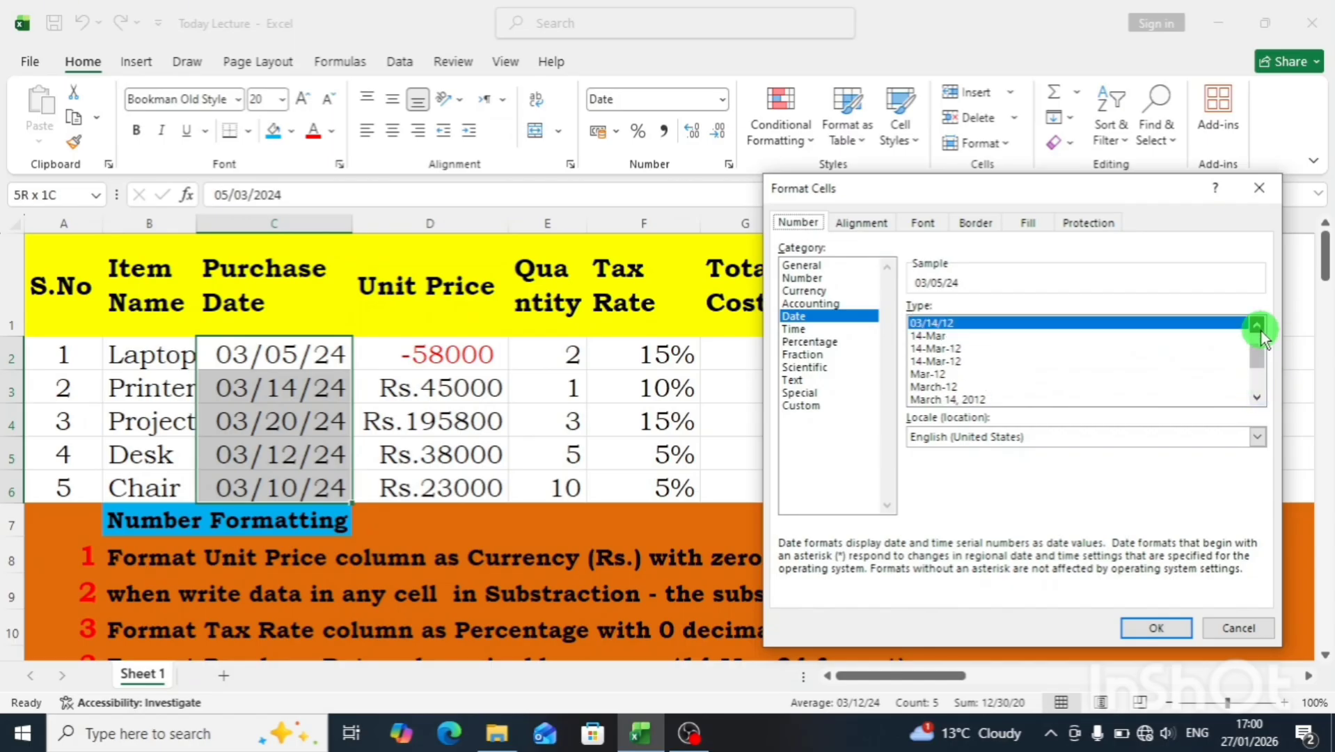
click(942, 362)
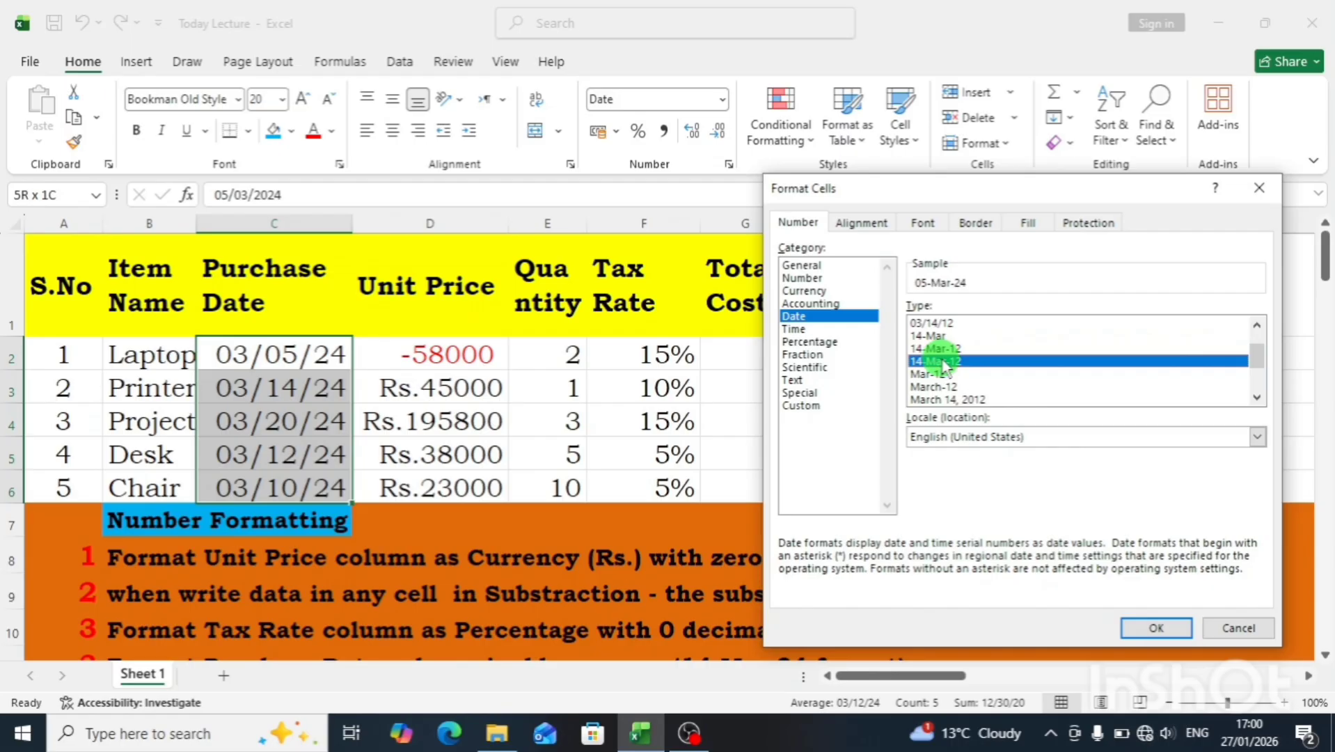
click(1149, 624)
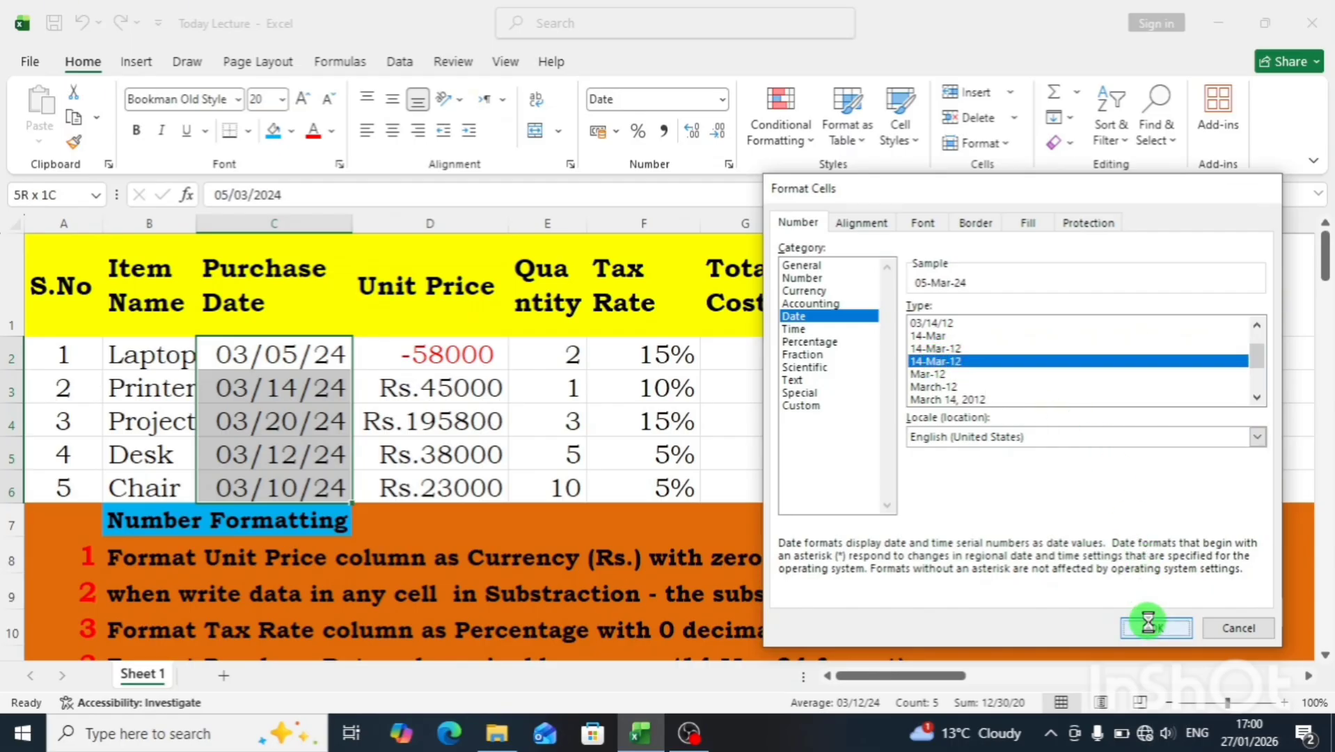
click(244, 389)
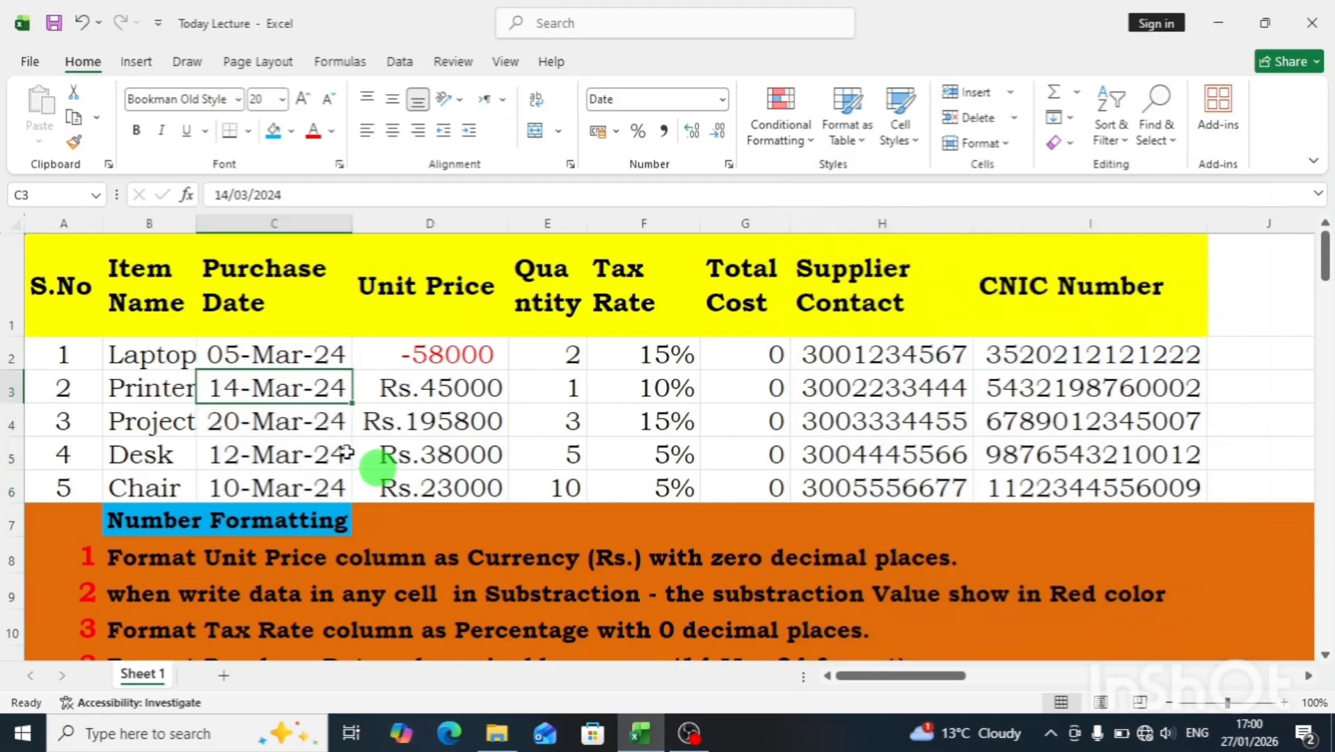
Read the formatting task about writing phone numbers in the list below the table.
click(228, 626)
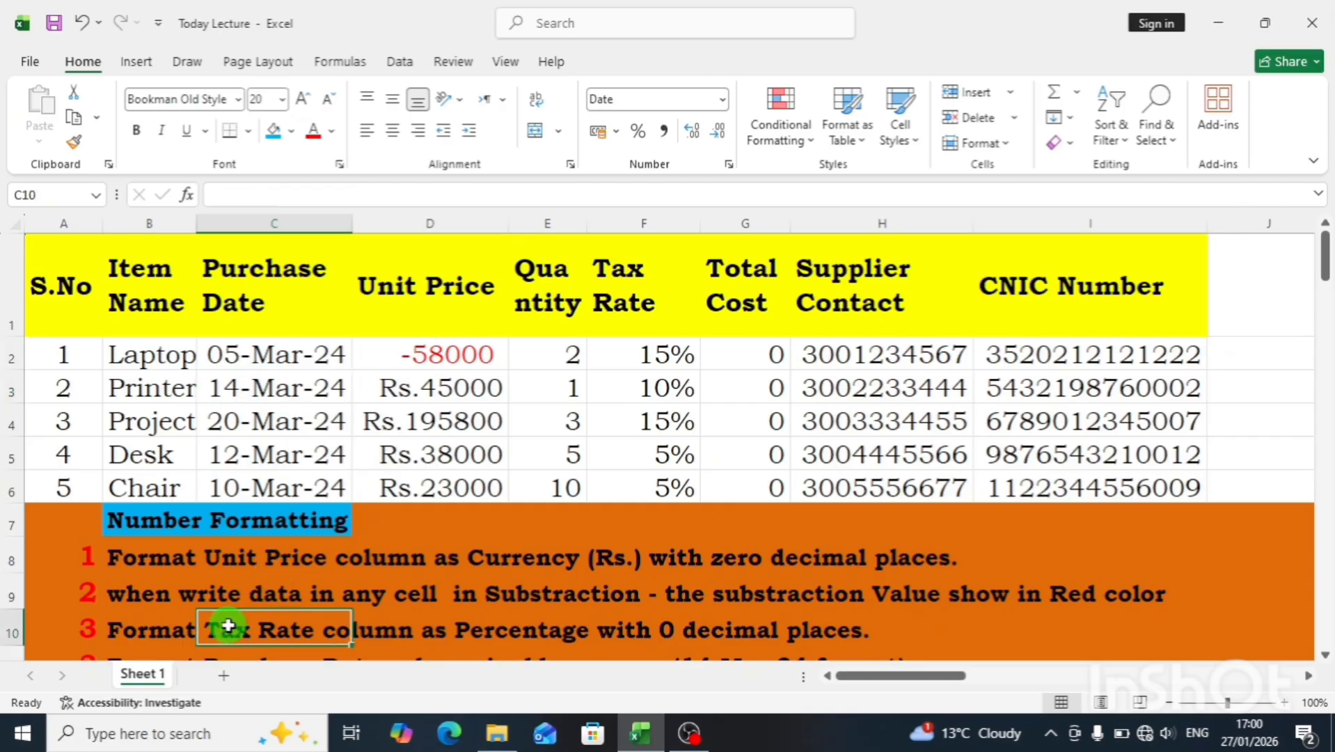
key(Left)
key(Down)
key(Down)
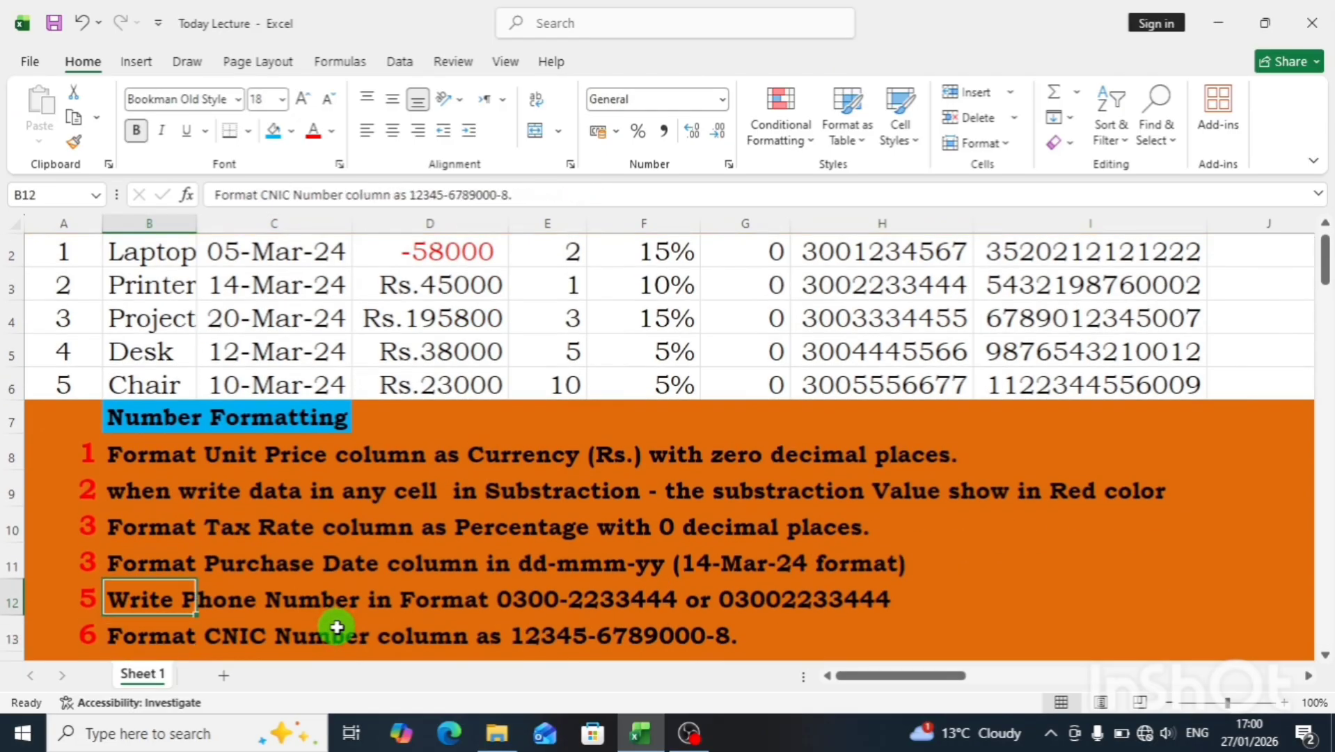
key(Down)
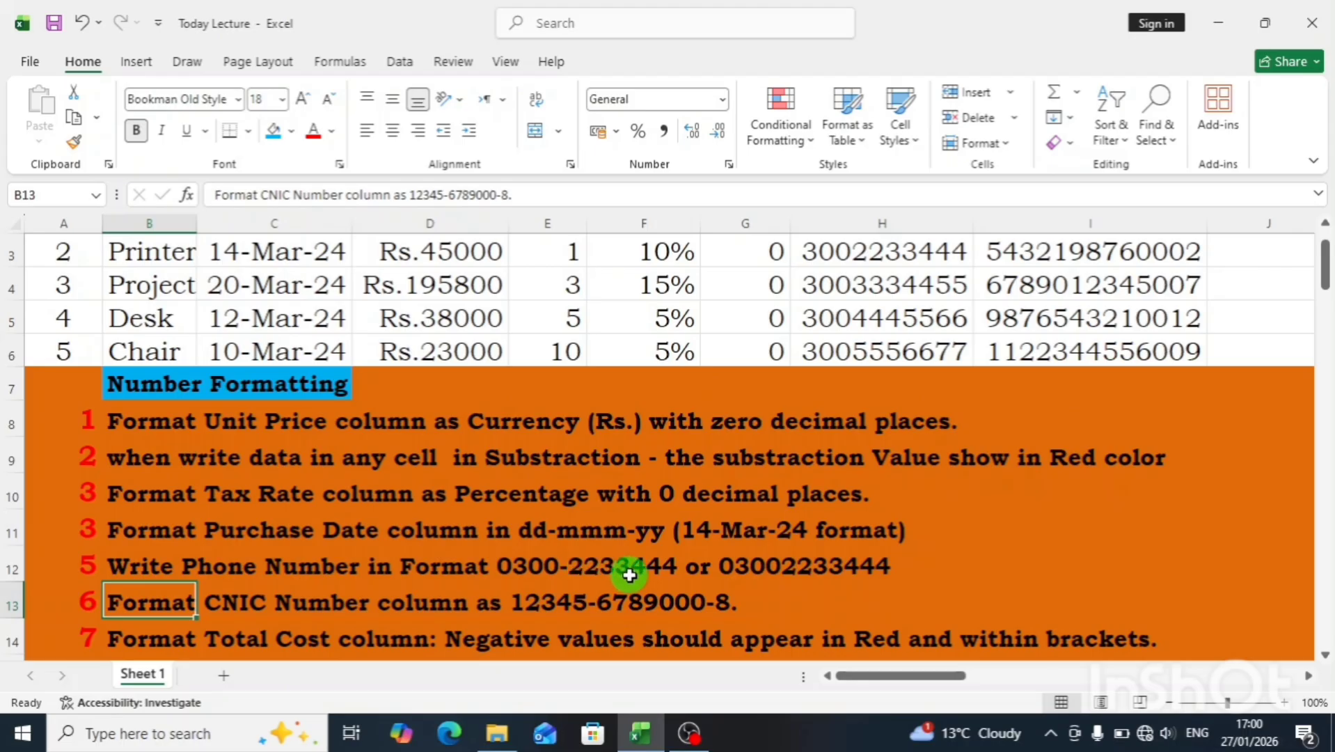
click(856, 322)
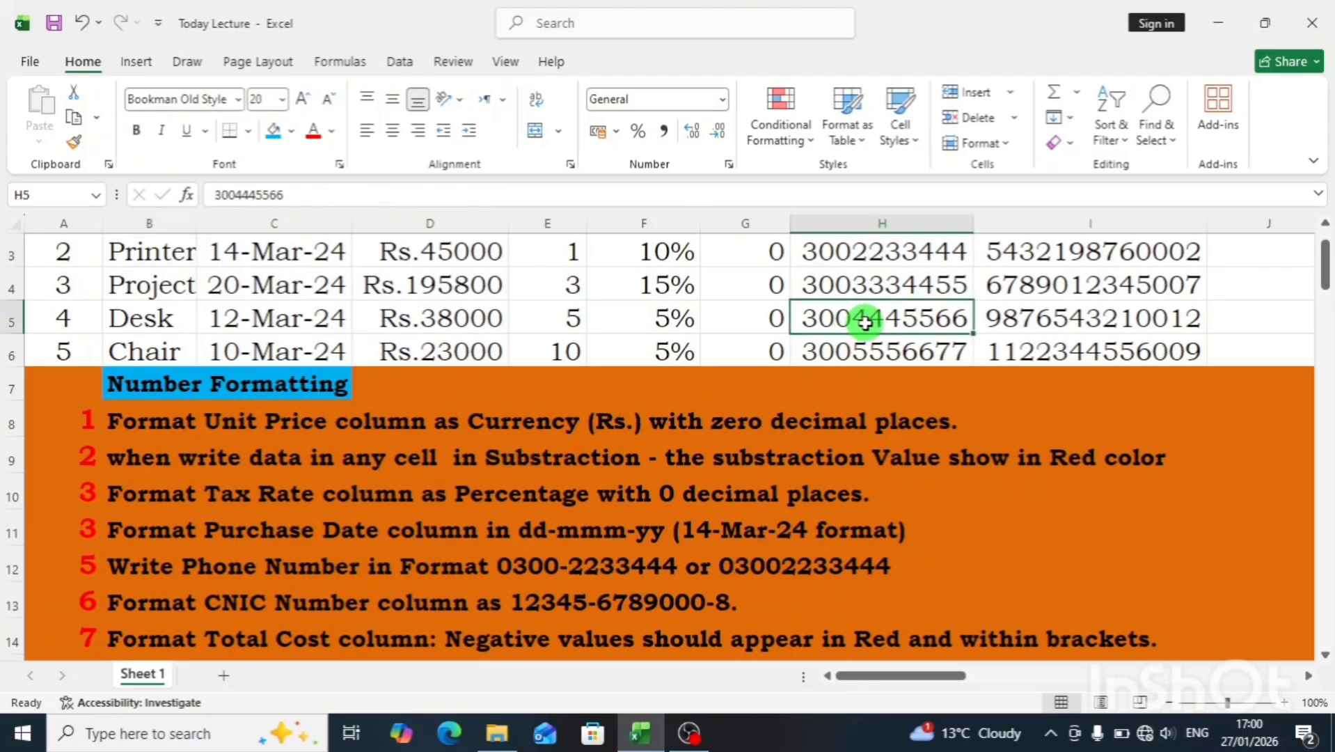
key(Up)
key(Up)
key(Up)
key(Up)
key(Down)
key(Down)
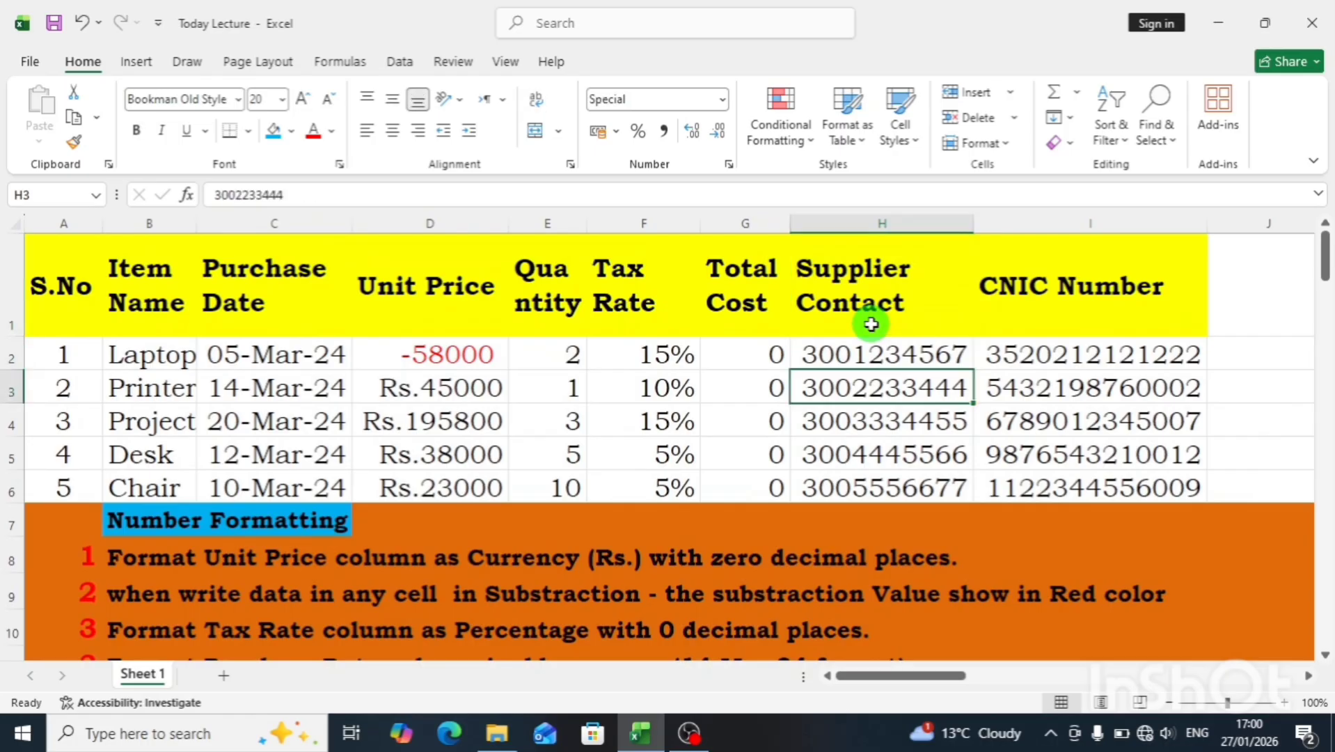
key(Up)
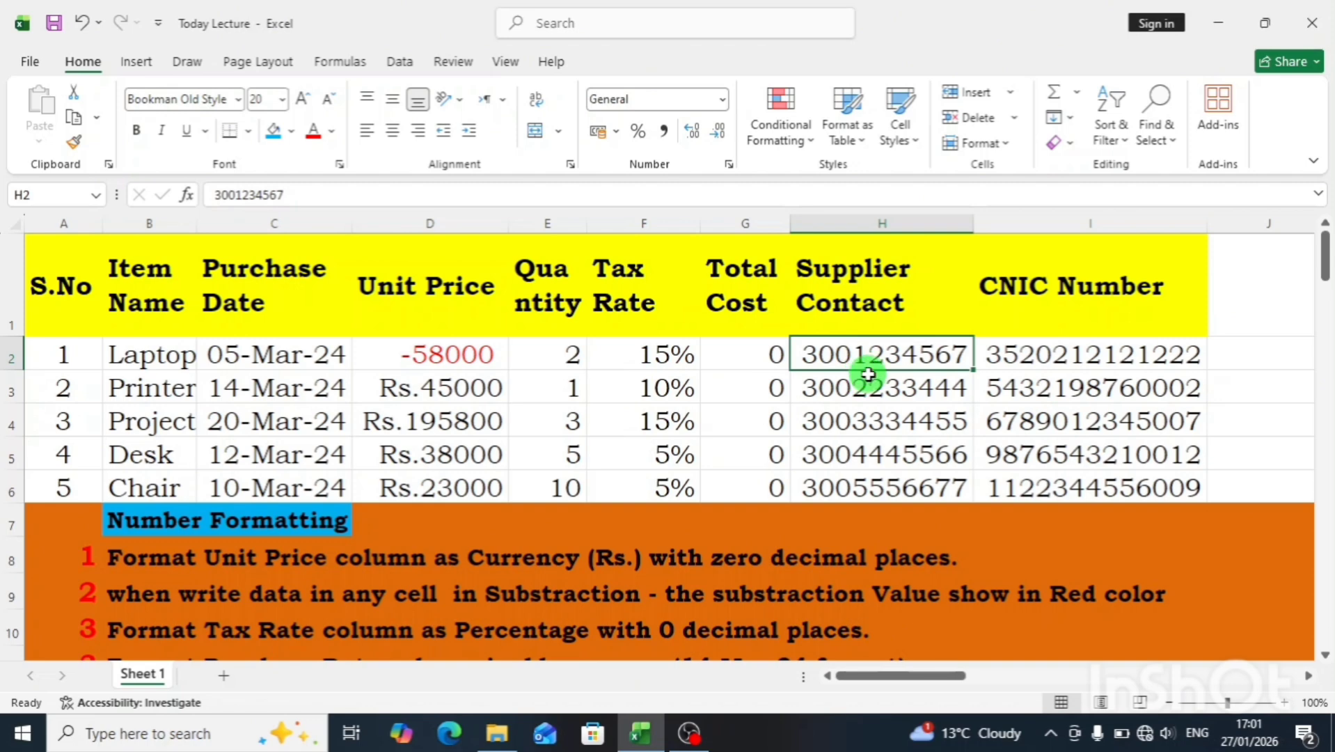
drag(865, 353, 859, 484)
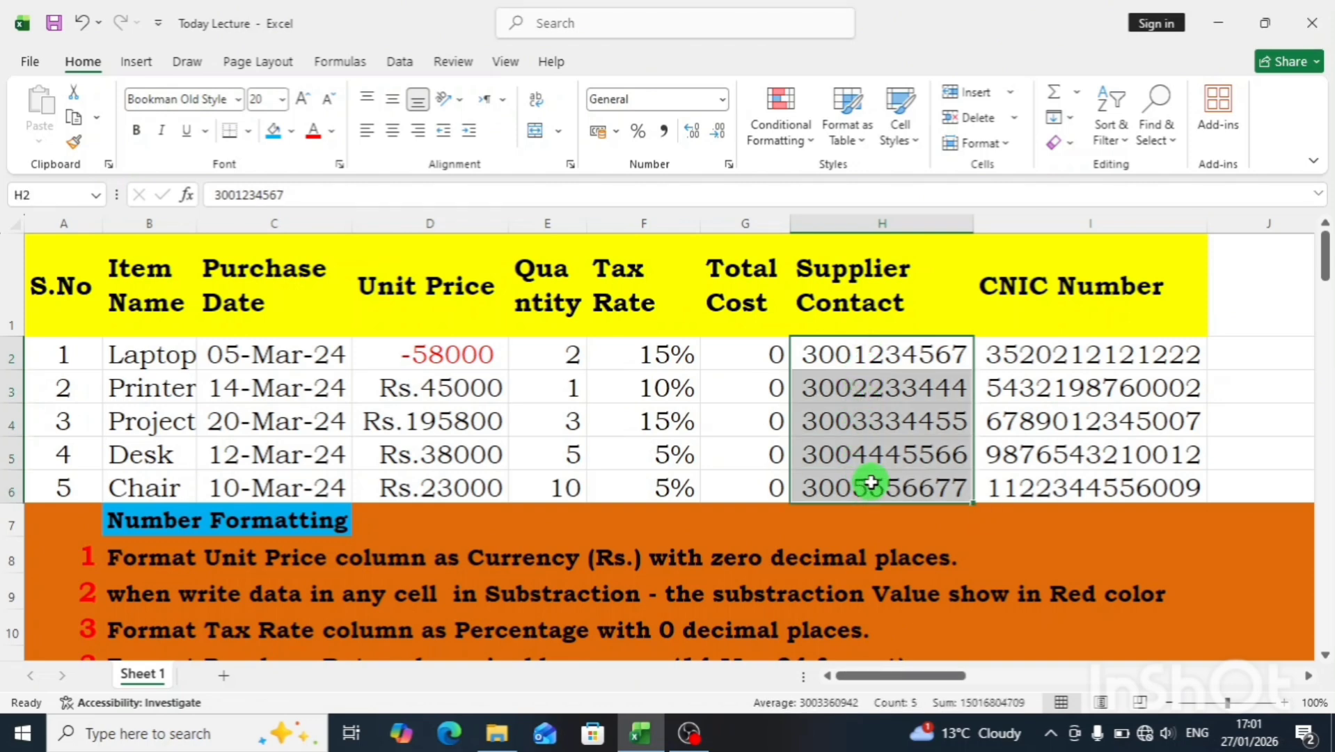
key(ctrl+1)
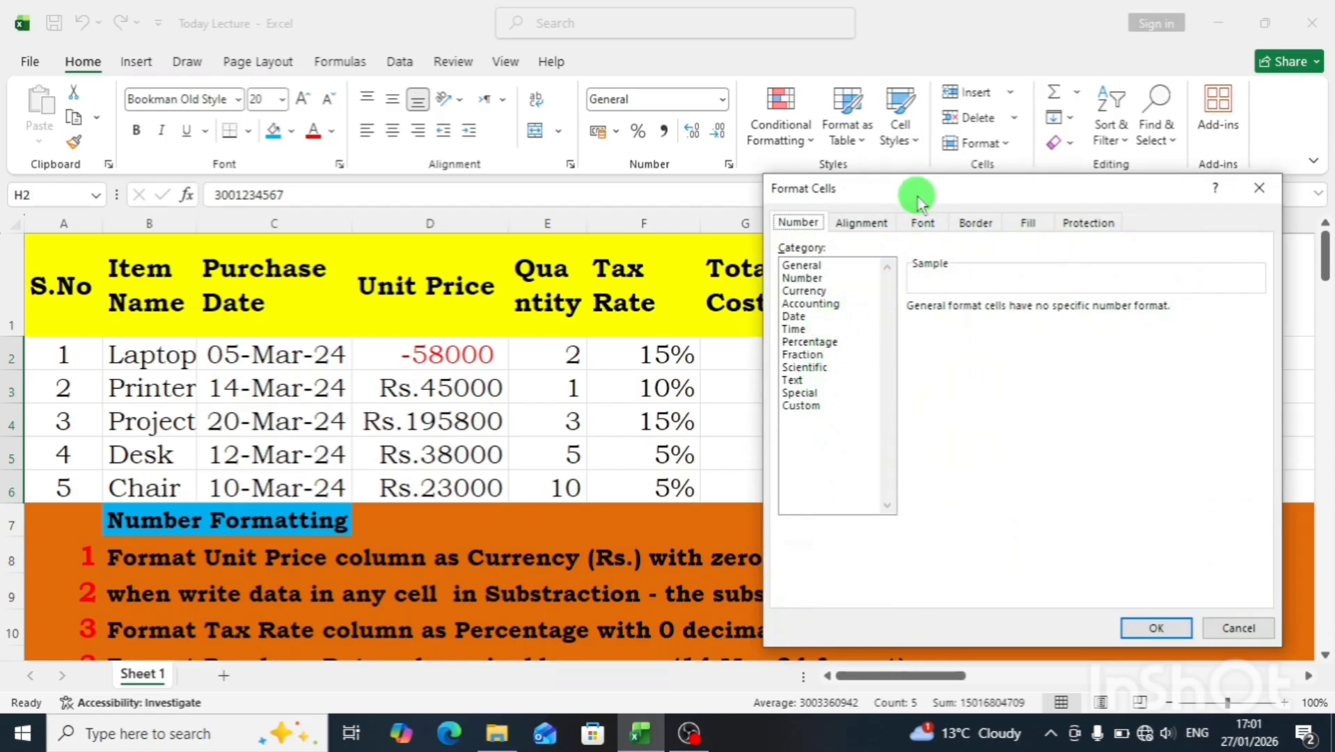
drag(916, 199, 378, 164)
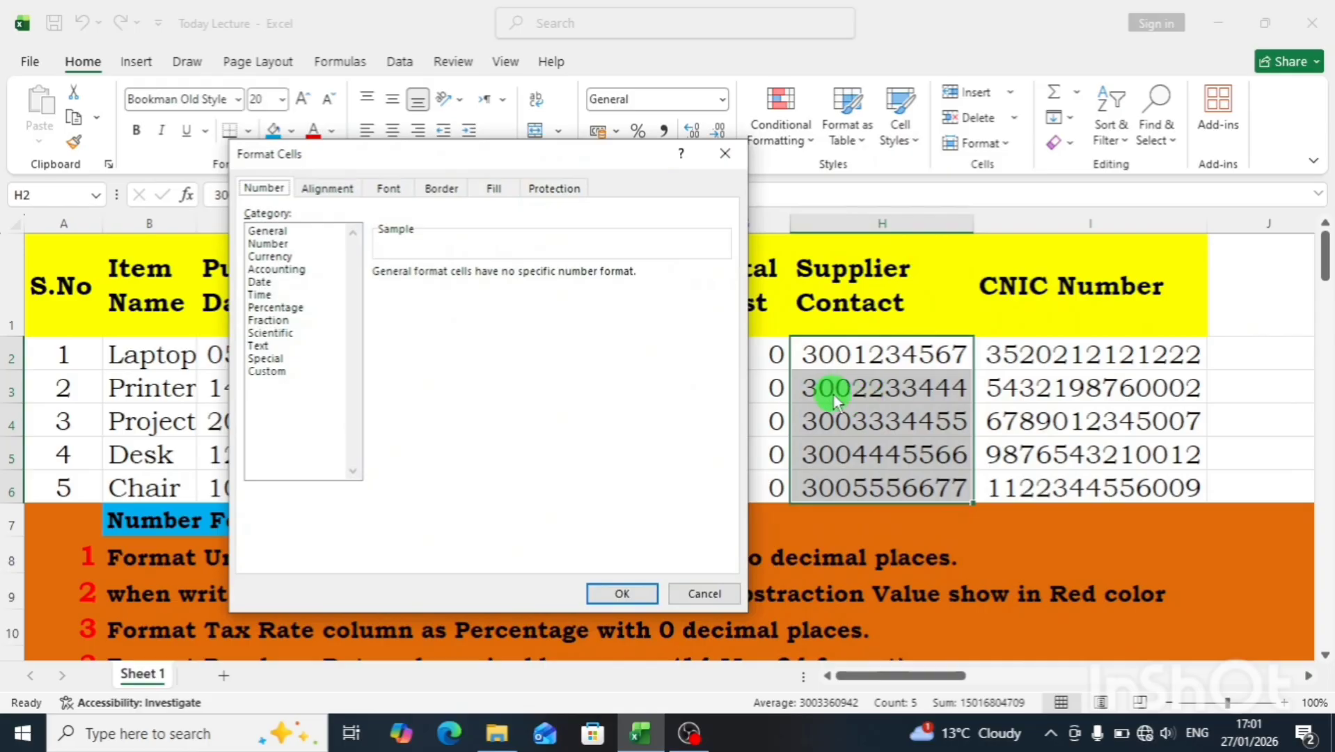
click(263, 372)
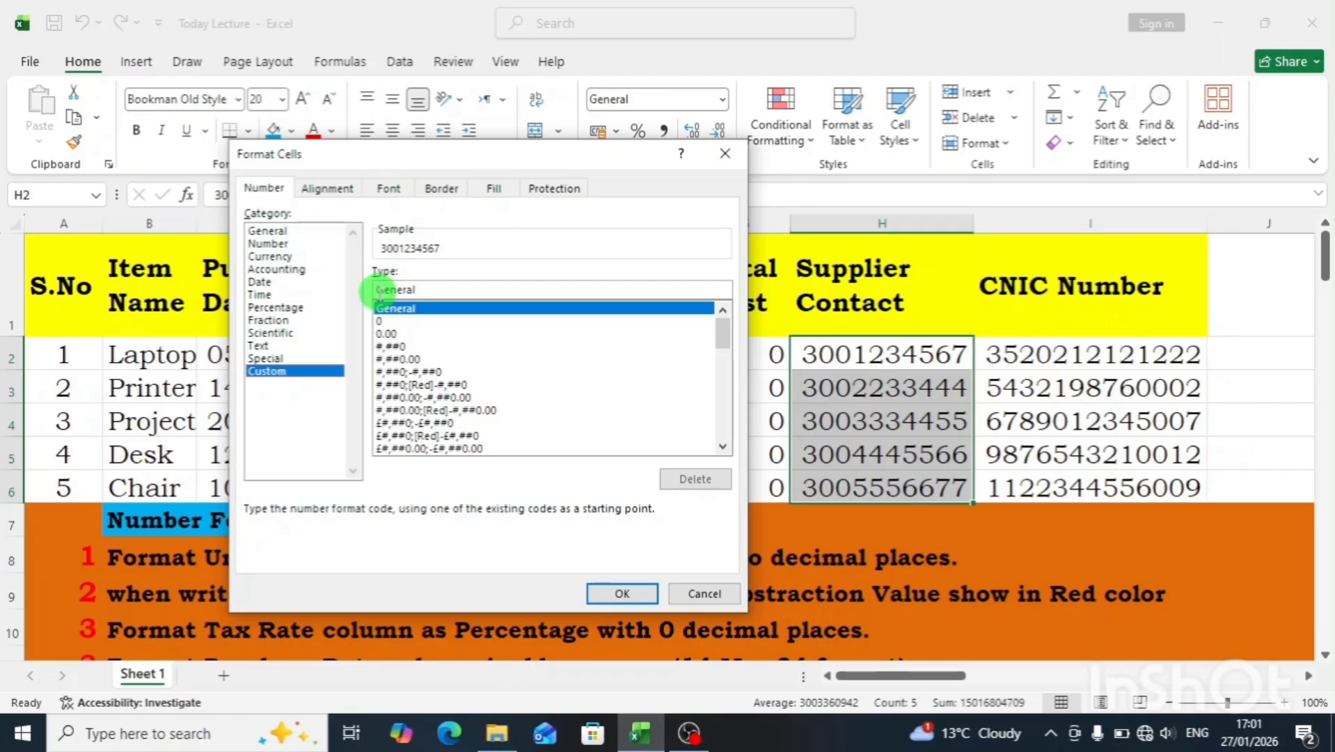
click(419, 291)
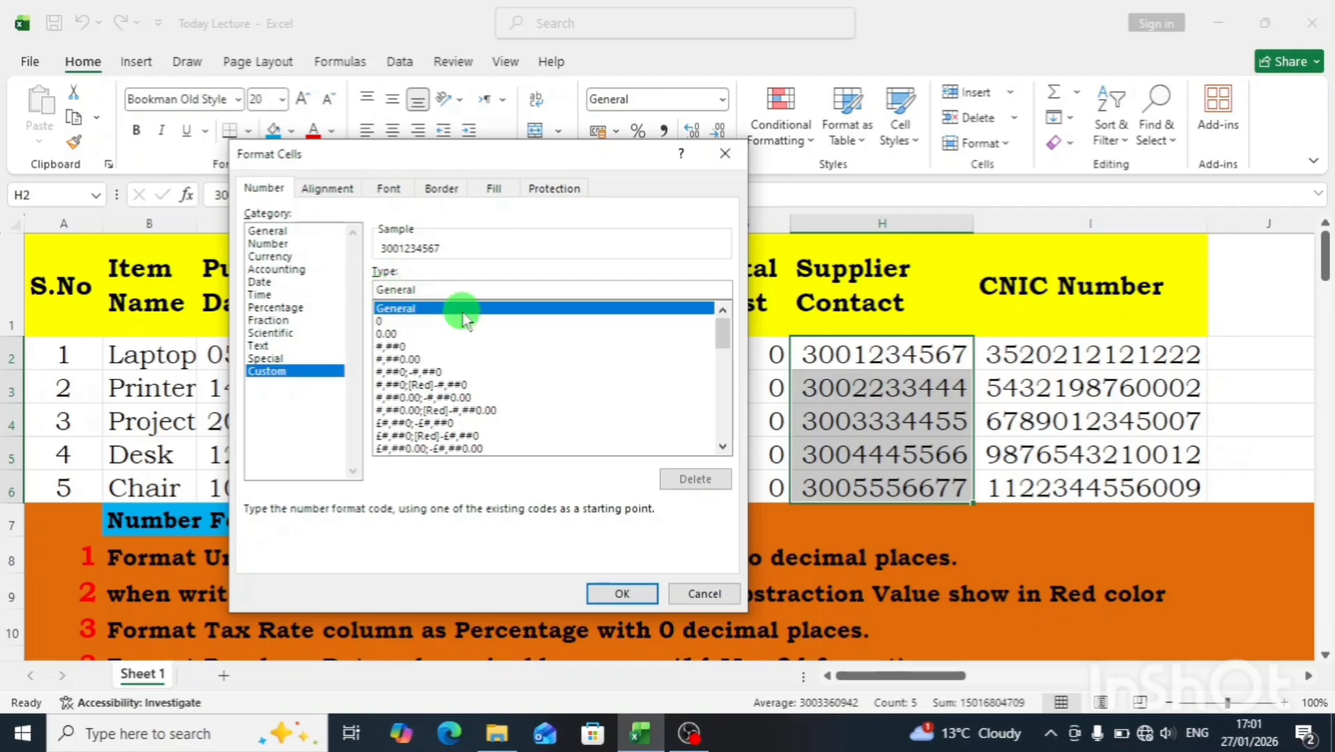
key(BackSpace)
key(BackSpace)
key(BackSpace)
key(BackSpace)
key(BackSpace)
key(BackSpace)
key(BackSpace)
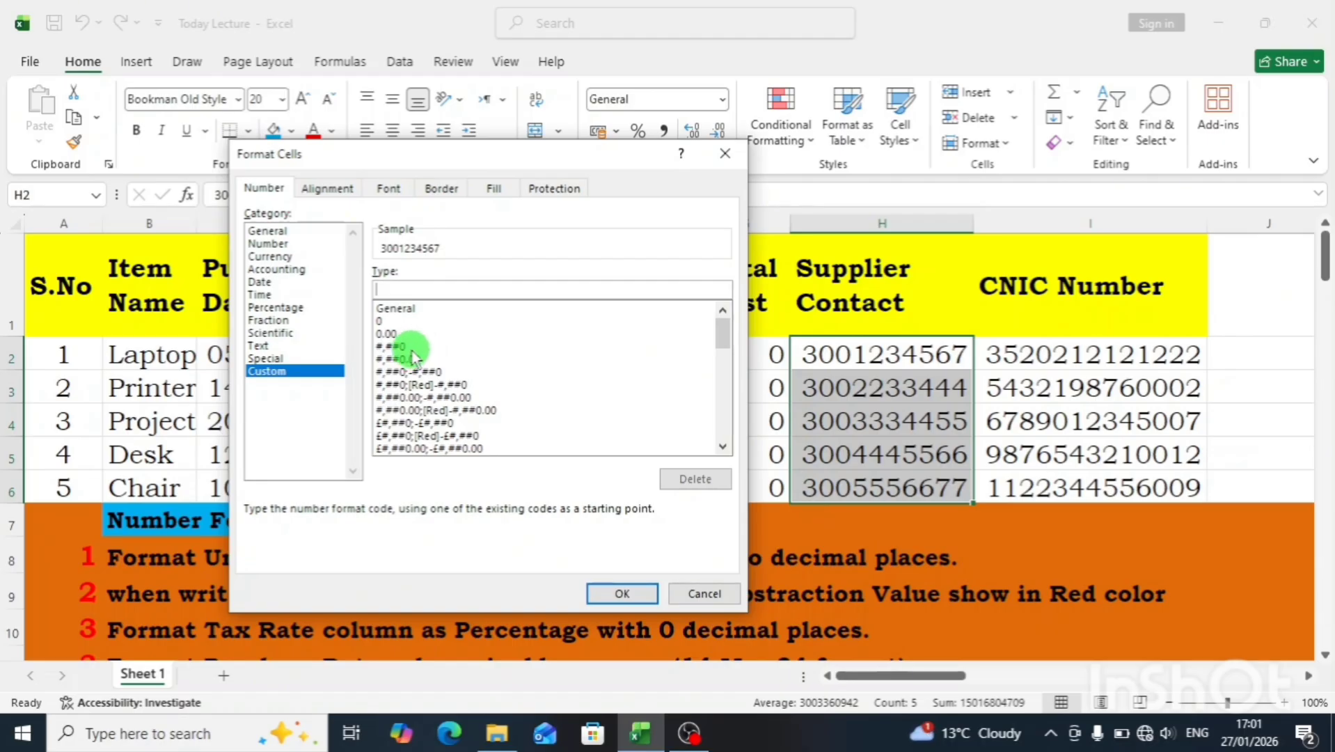
text(0000)
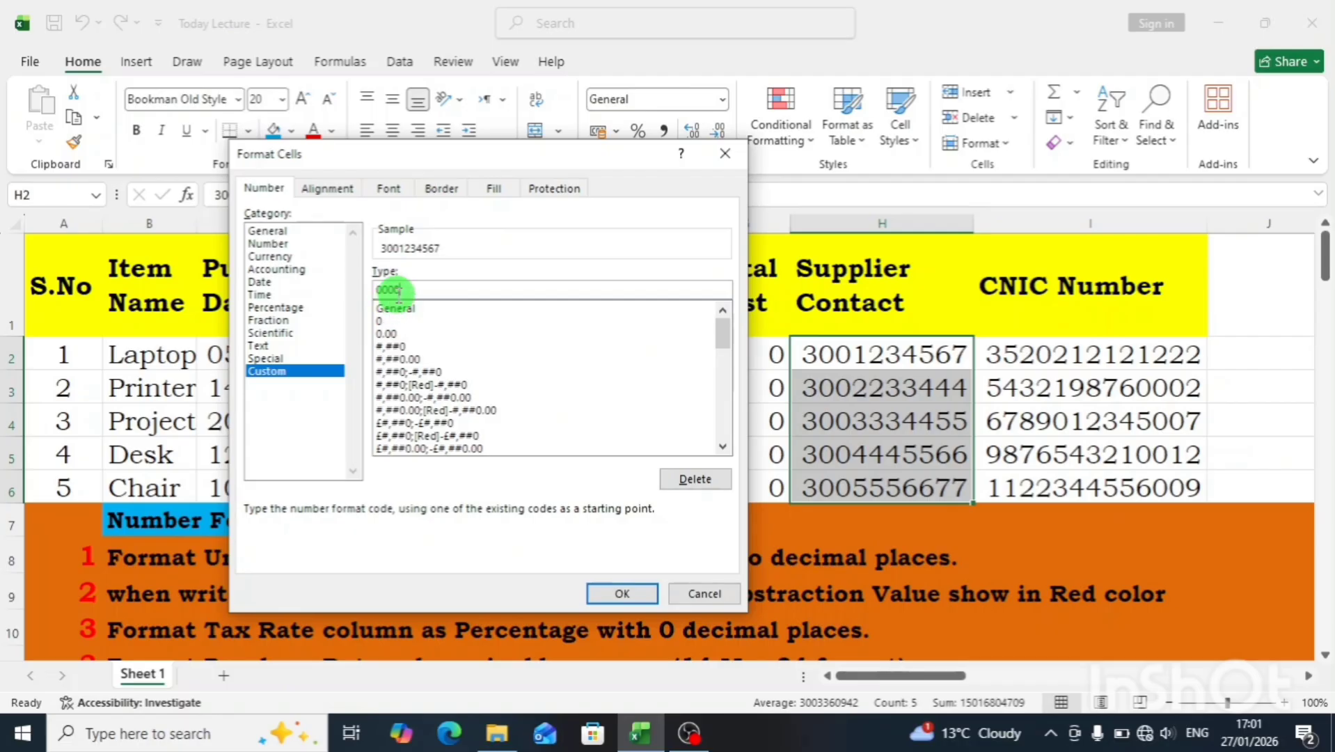
text(-)
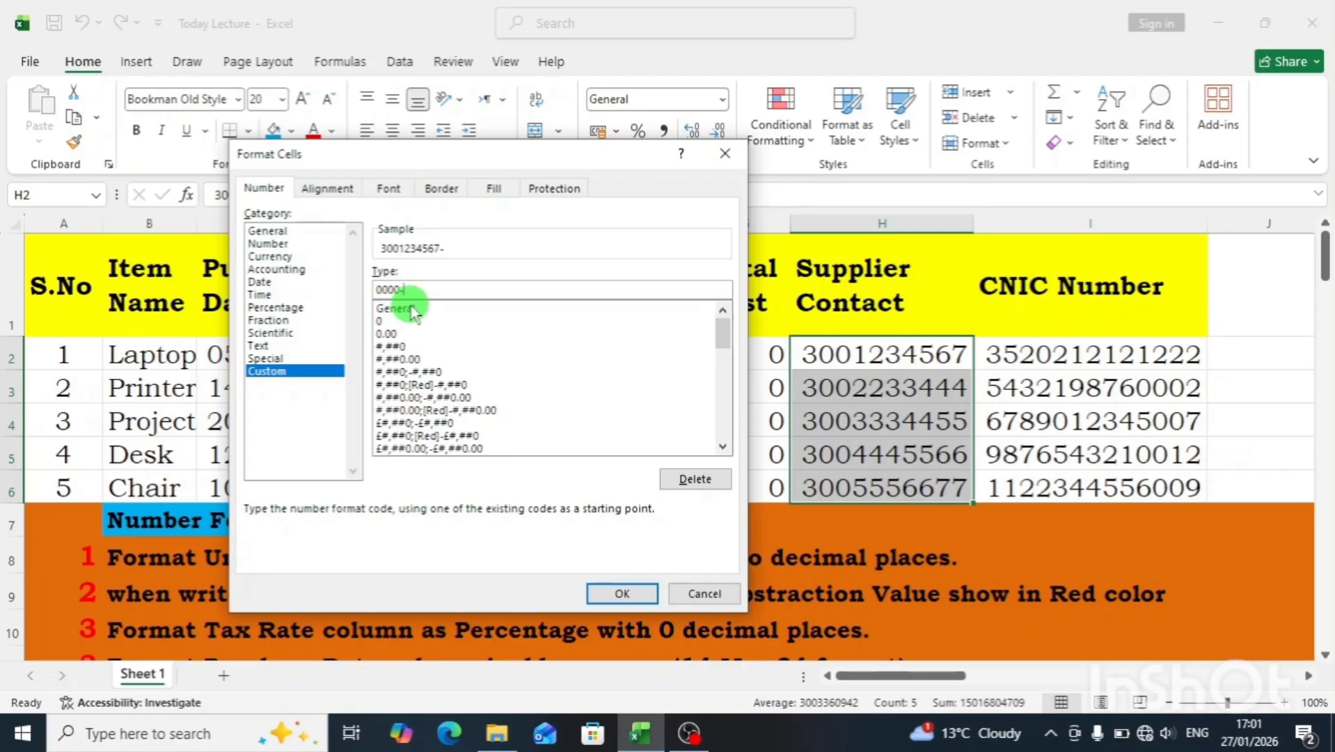
text(0000000)
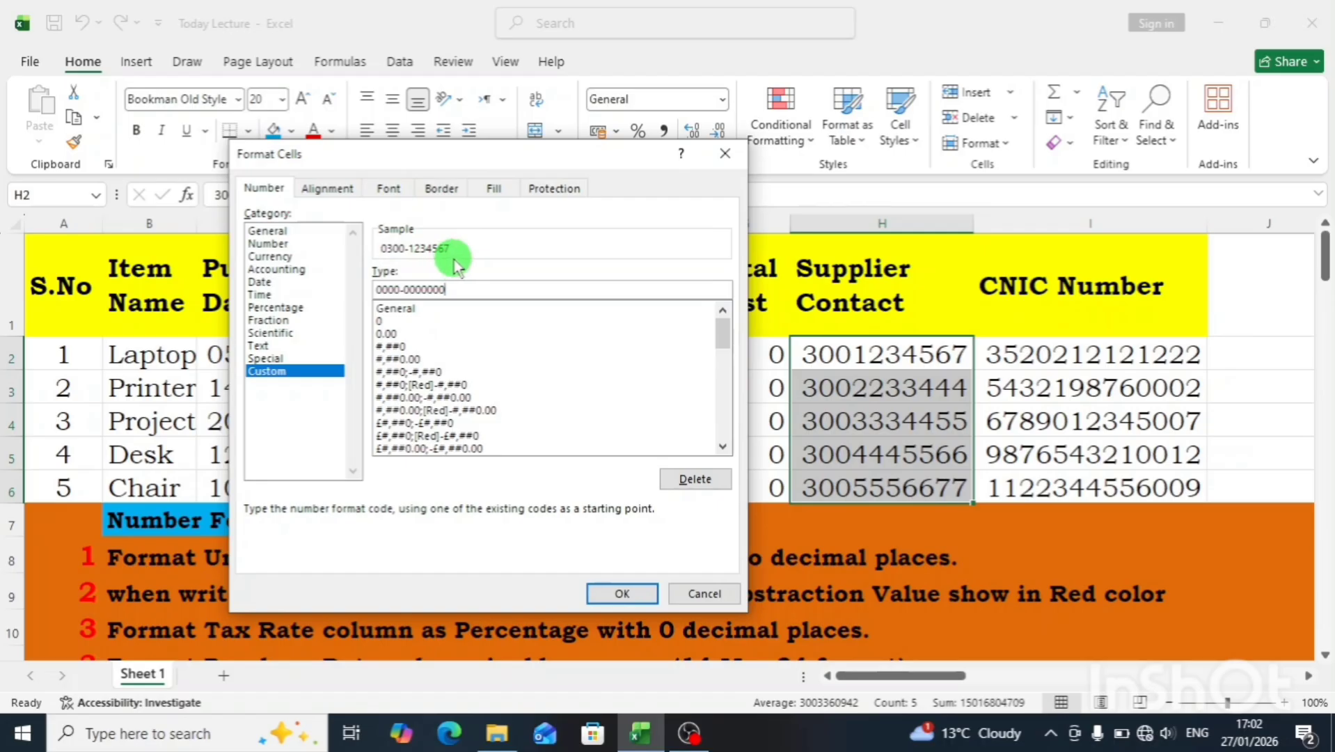
click(620, 594)
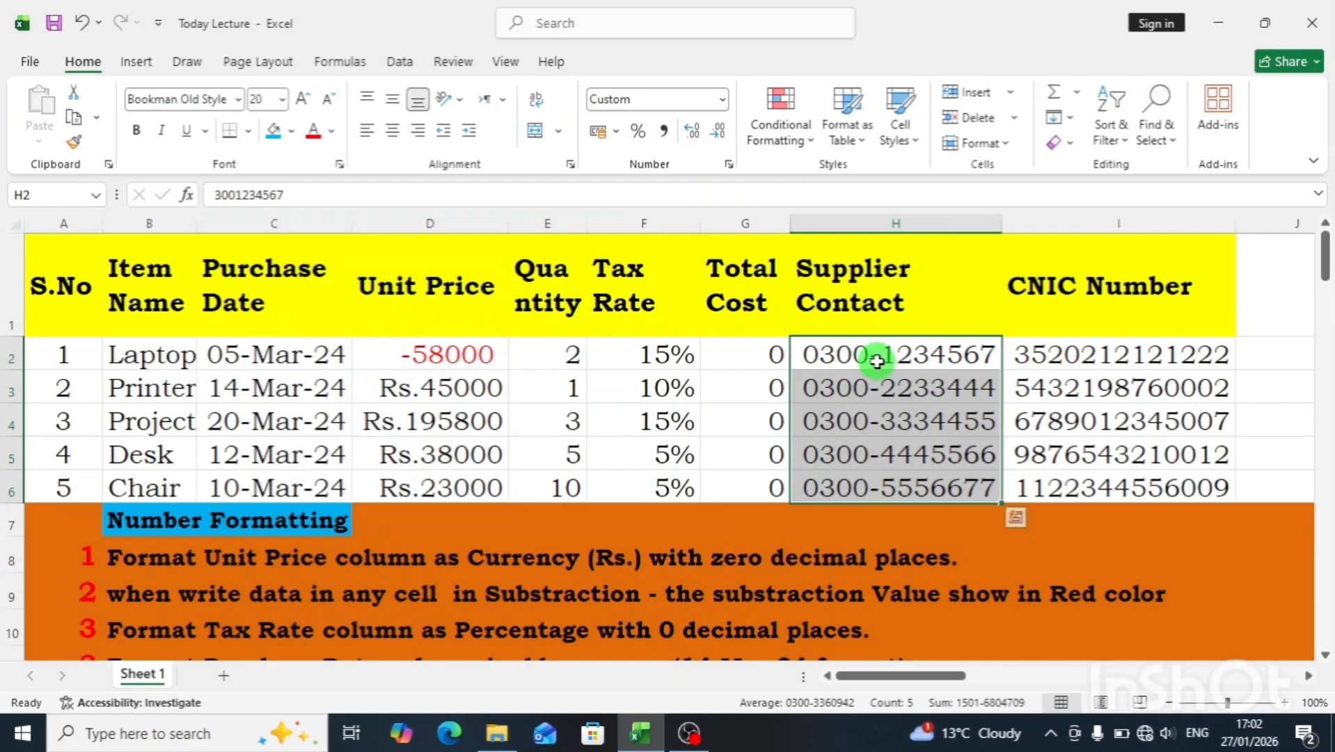
click(891, 394)
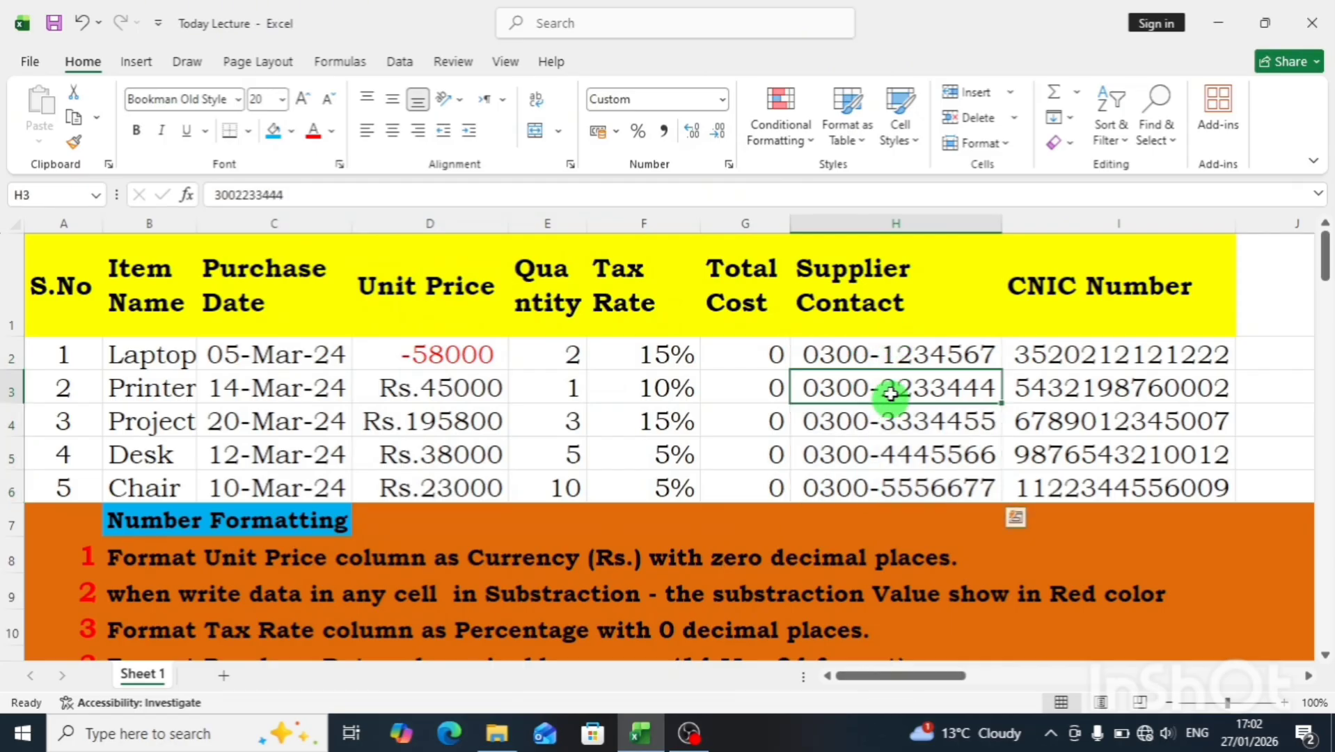
click(883, 358)
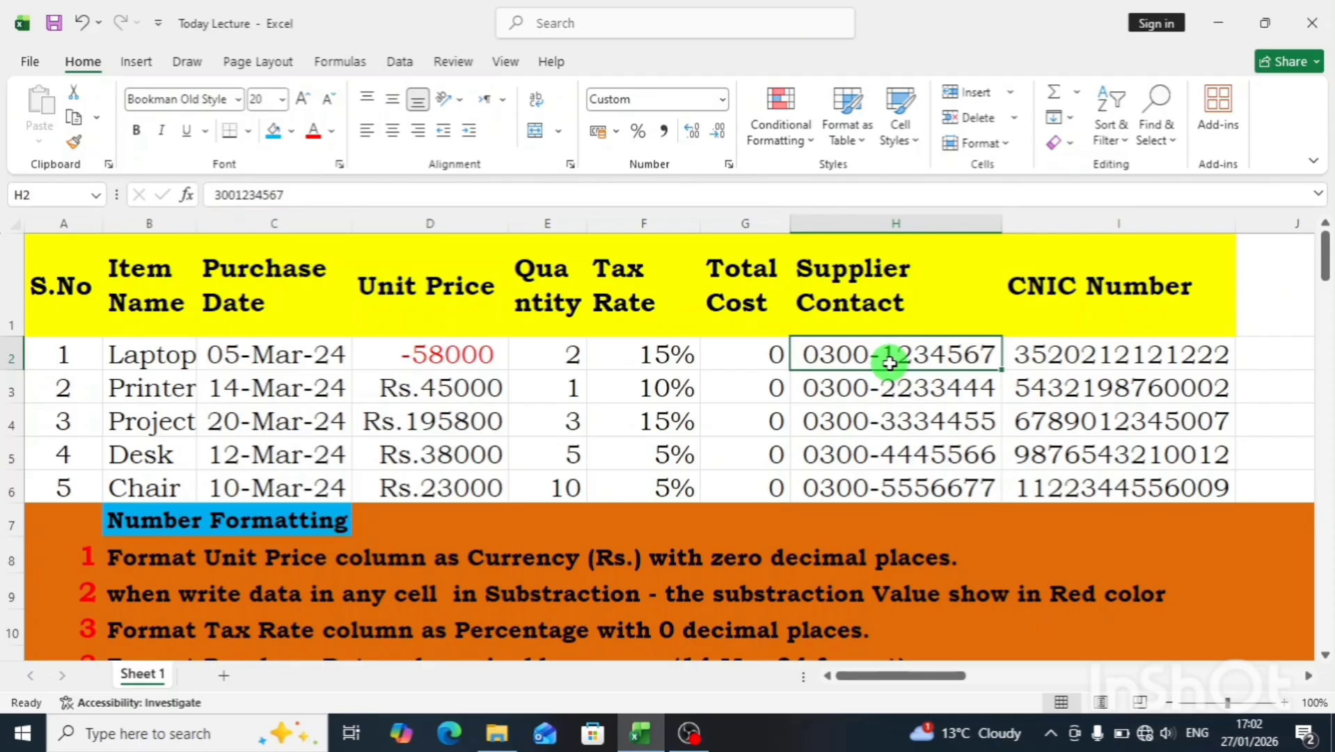
Read the formatting task about the CNIC Number column in the list below the table.
click(269, 589)
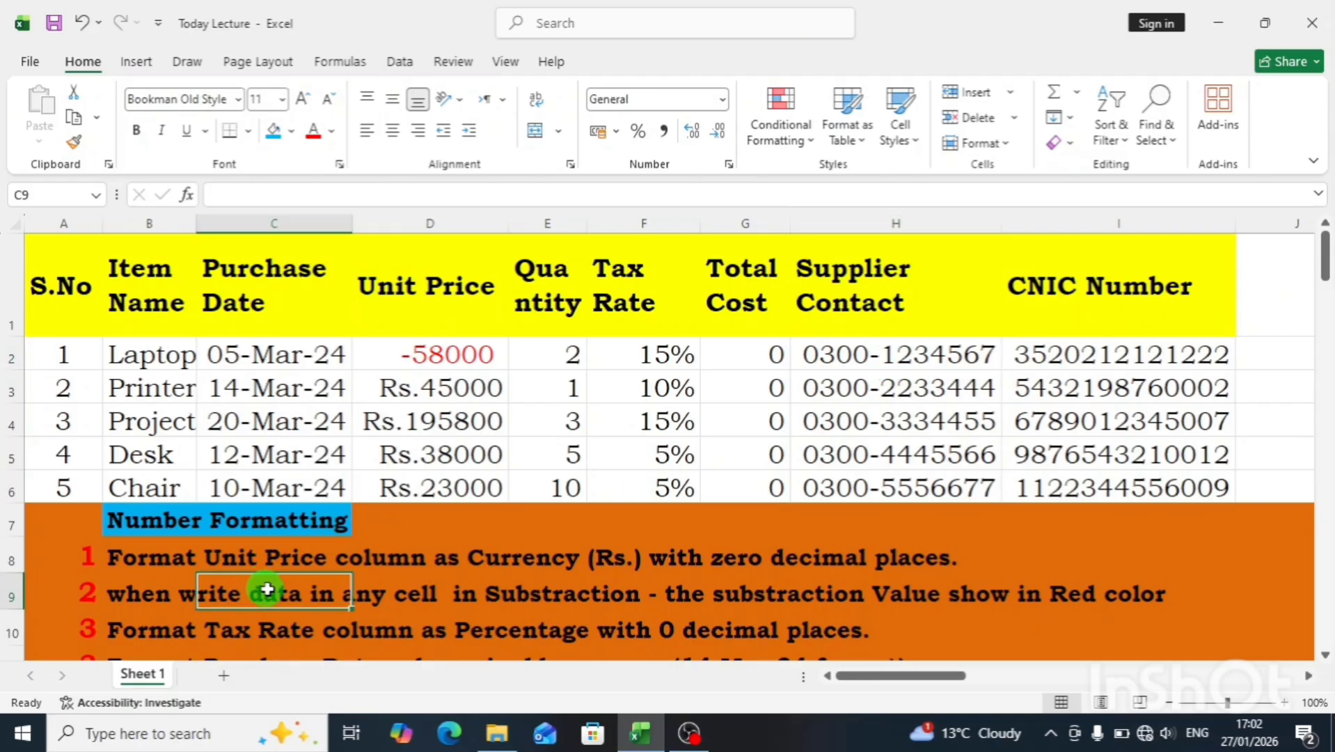
key(Left)
key(Down)
key(Down)
key(Down)
key(Down)
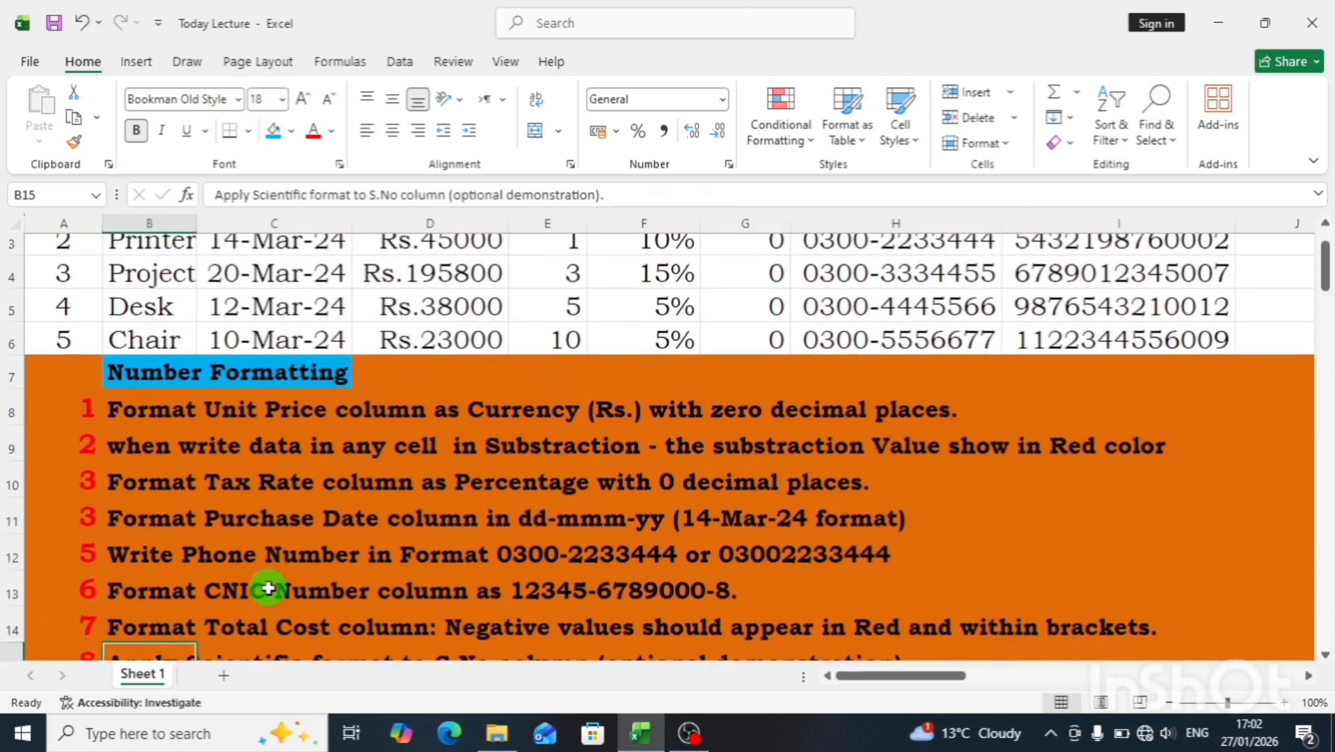
key(Up)
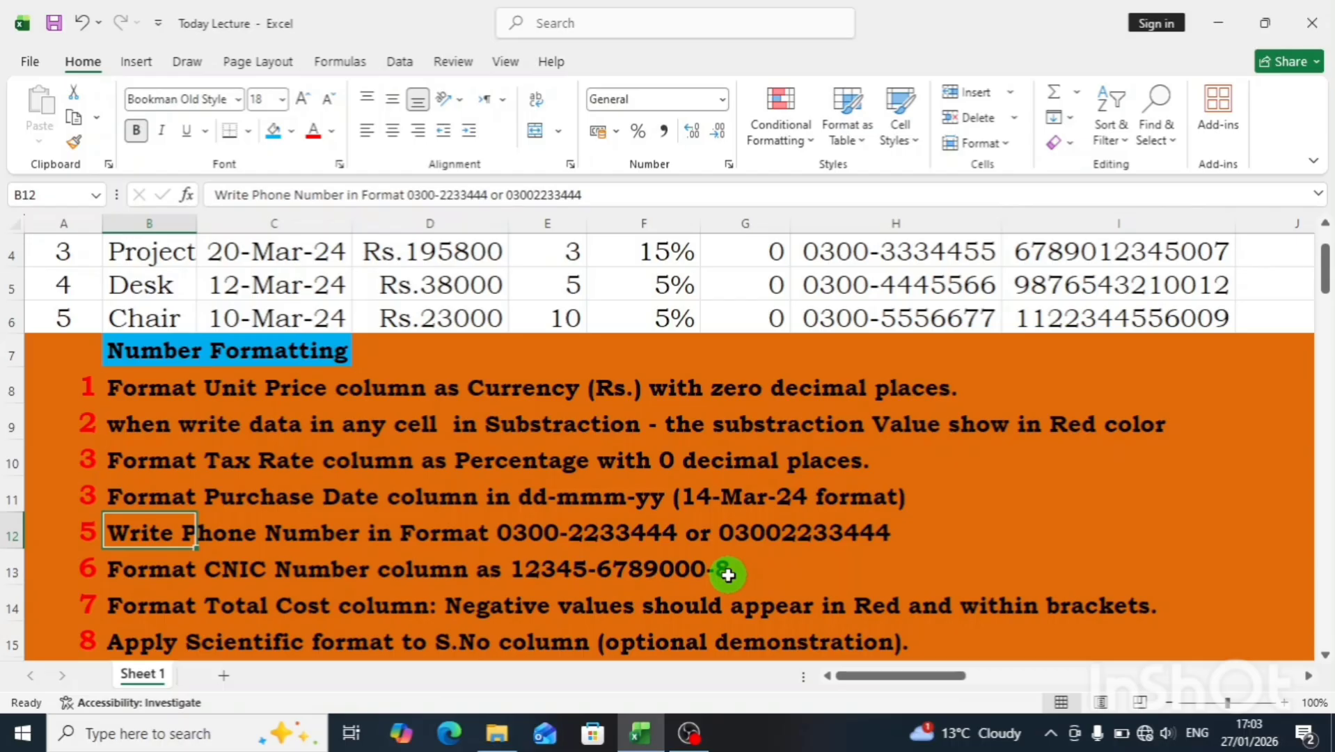
click(1010, 306)
key(Up)
key(Up)
key(Up)
key(Up)
key(Up)
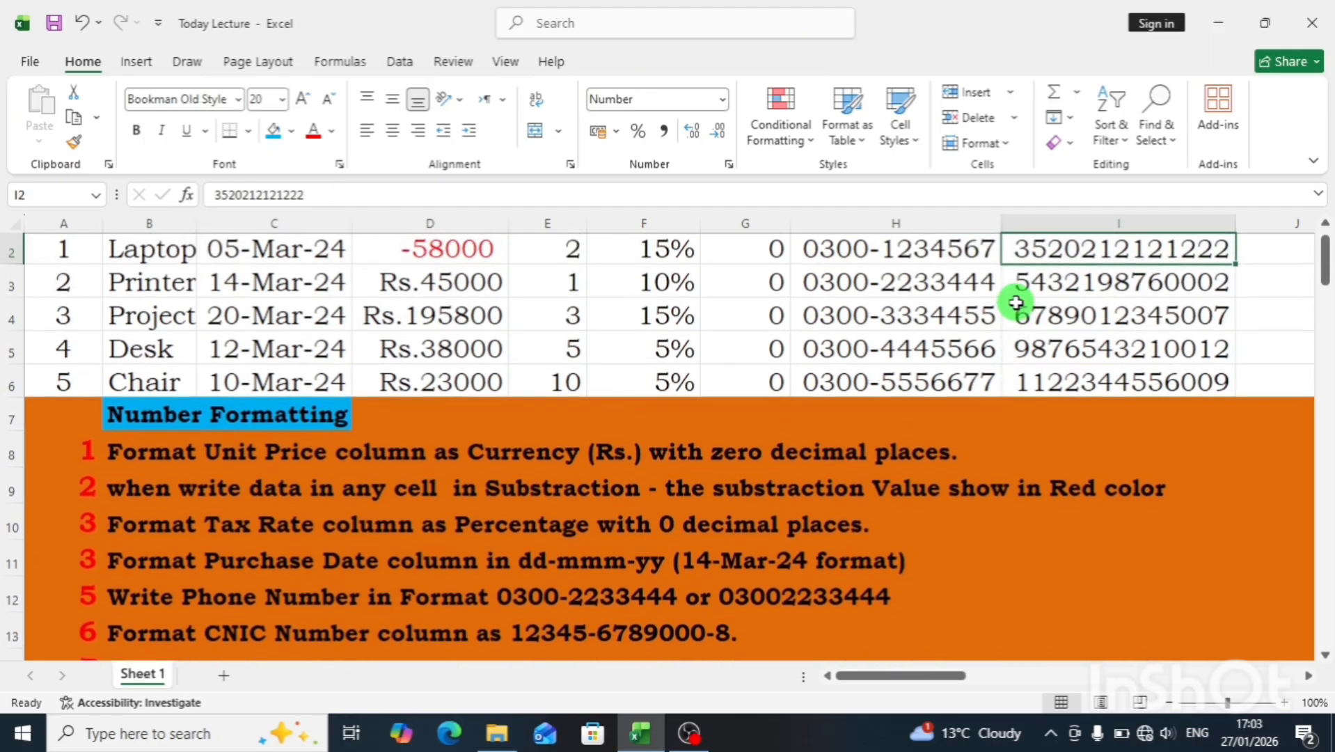
key(Down)
key(Down)
key(Up)
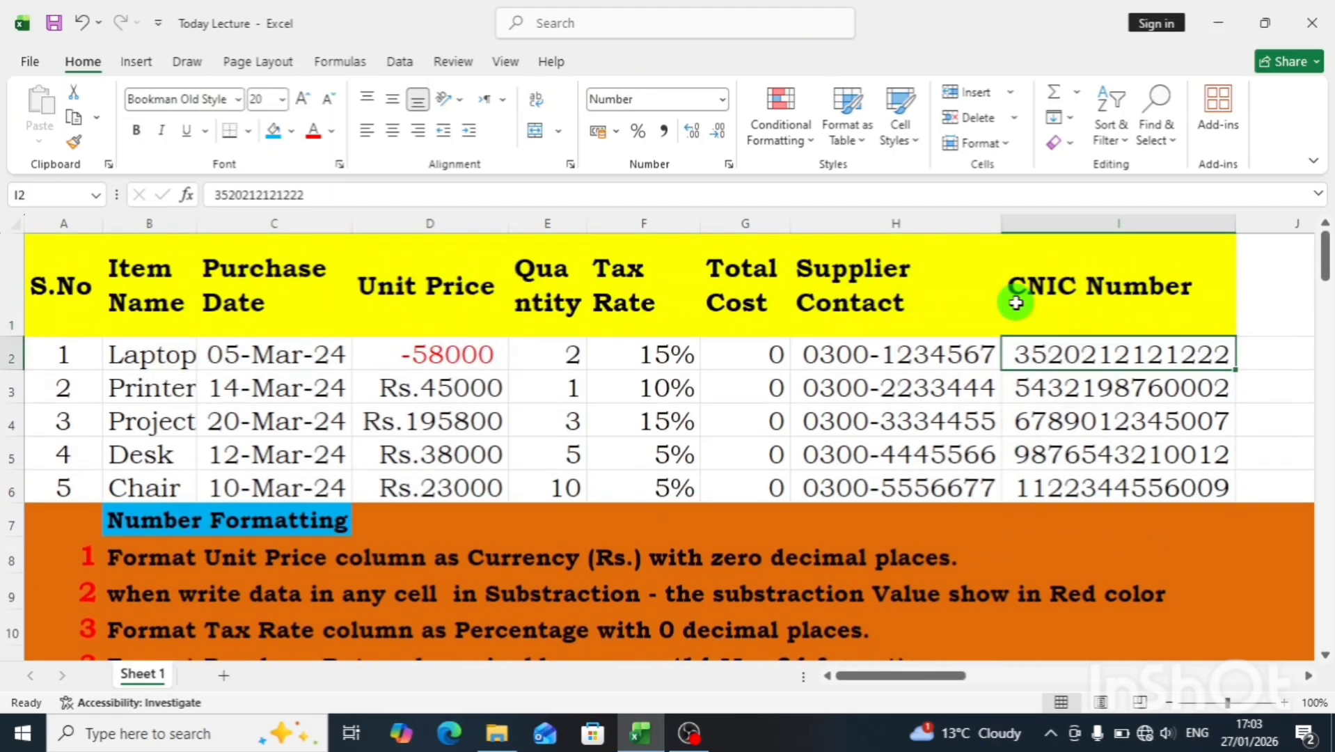
key(shift+Down)
key(shift+Down)
key(shift+Down)
key(shift+Down)
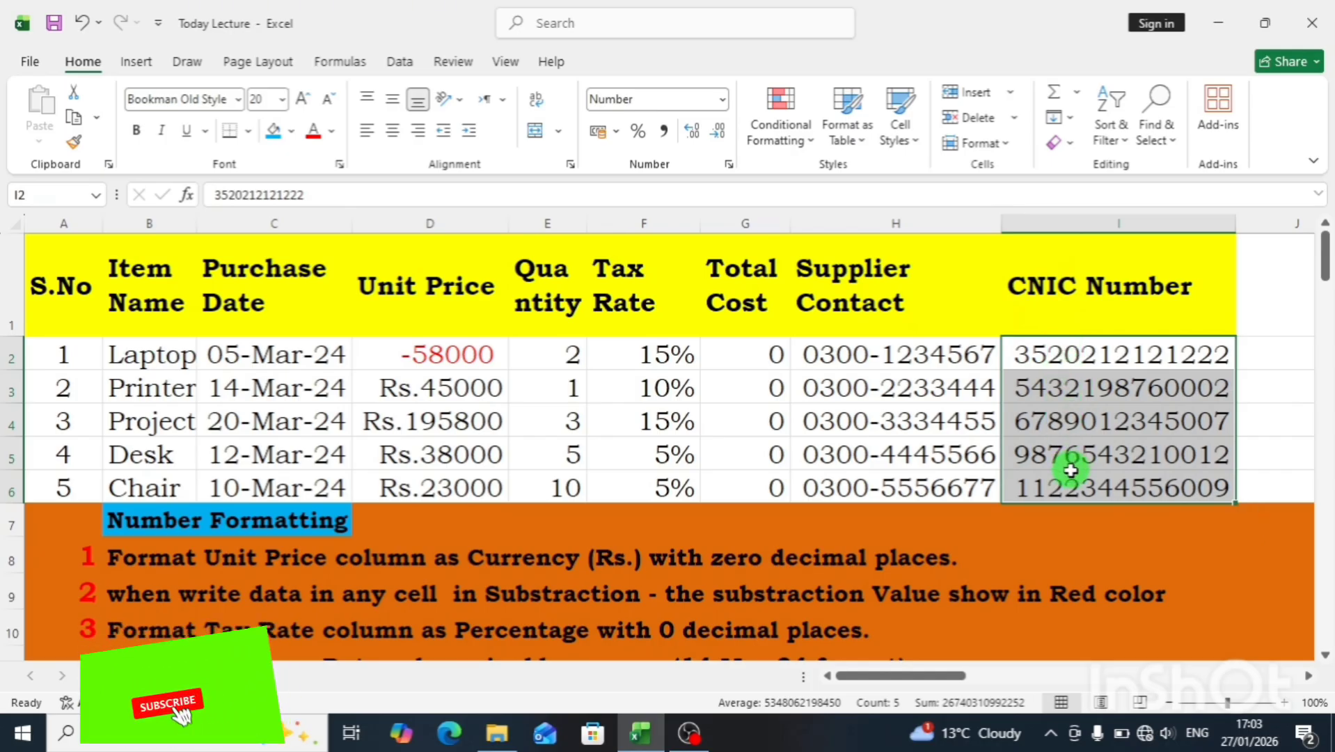
key(ctrl+1)
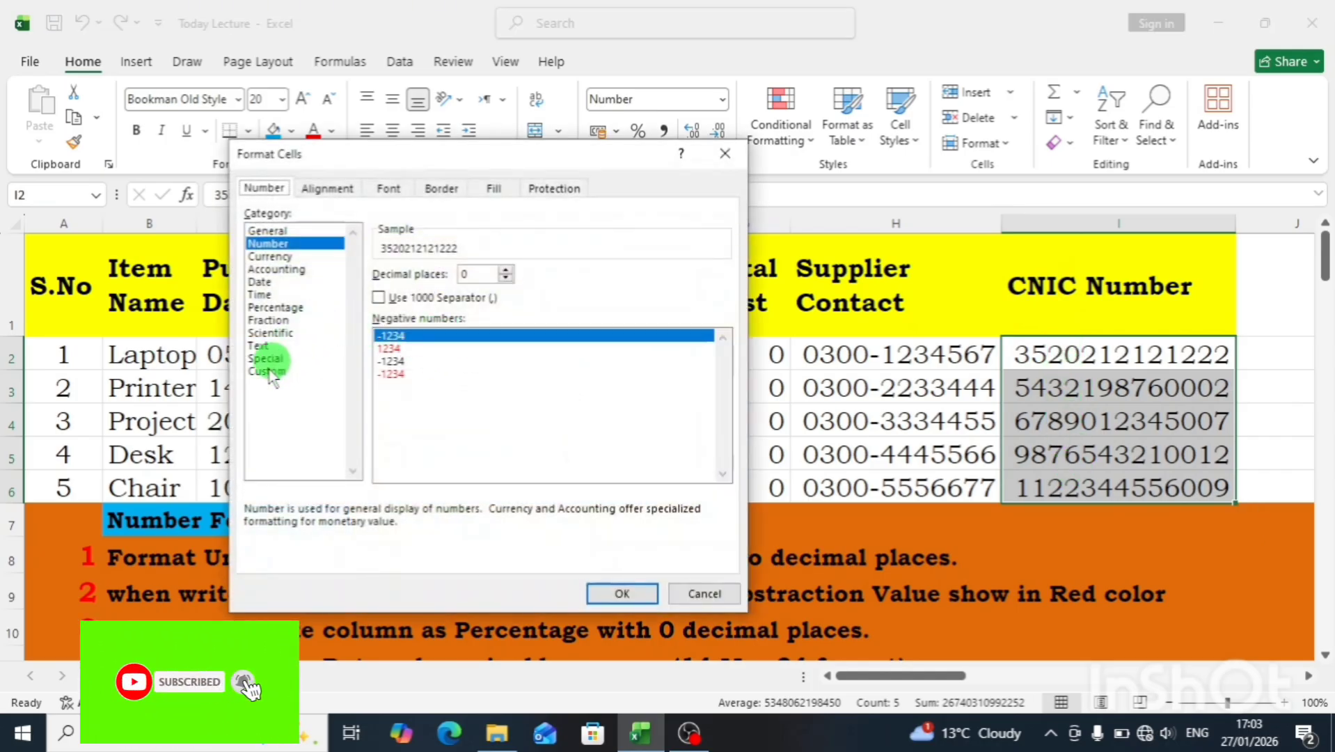
click(266, 373)
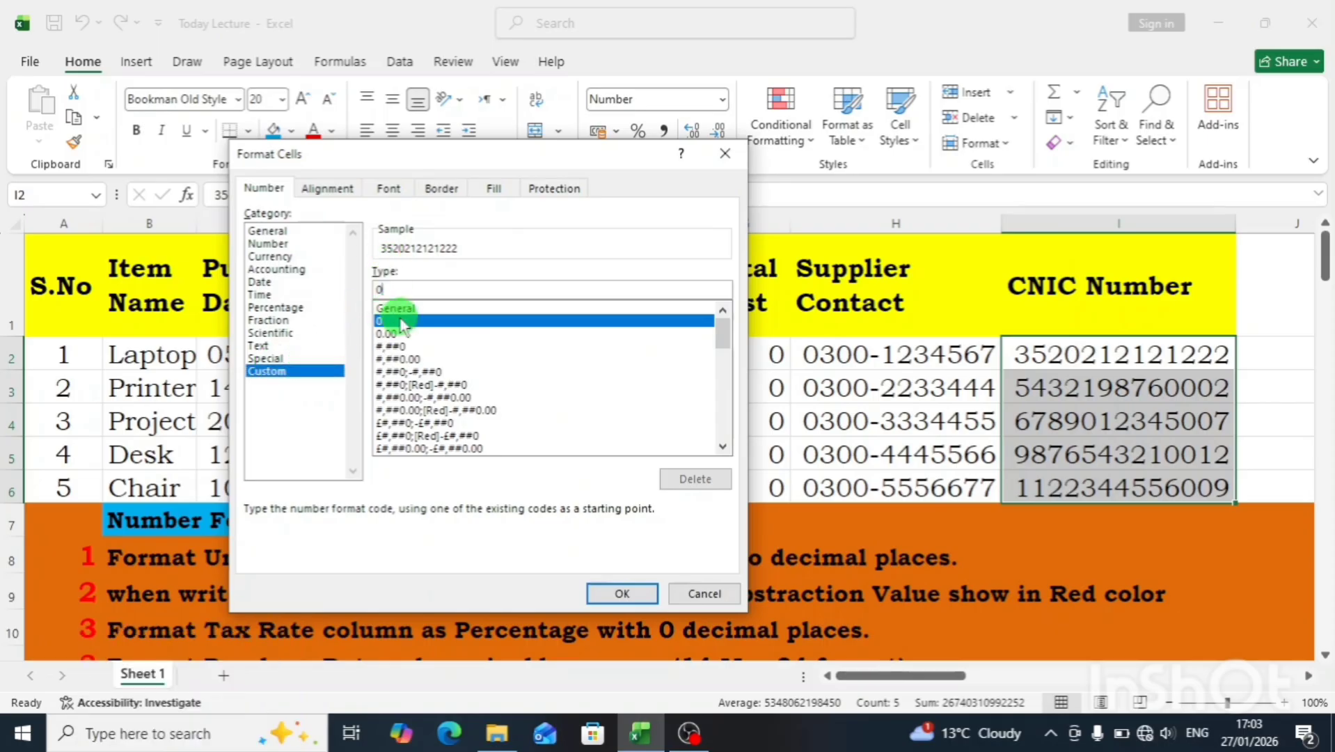
key(BackSpace)
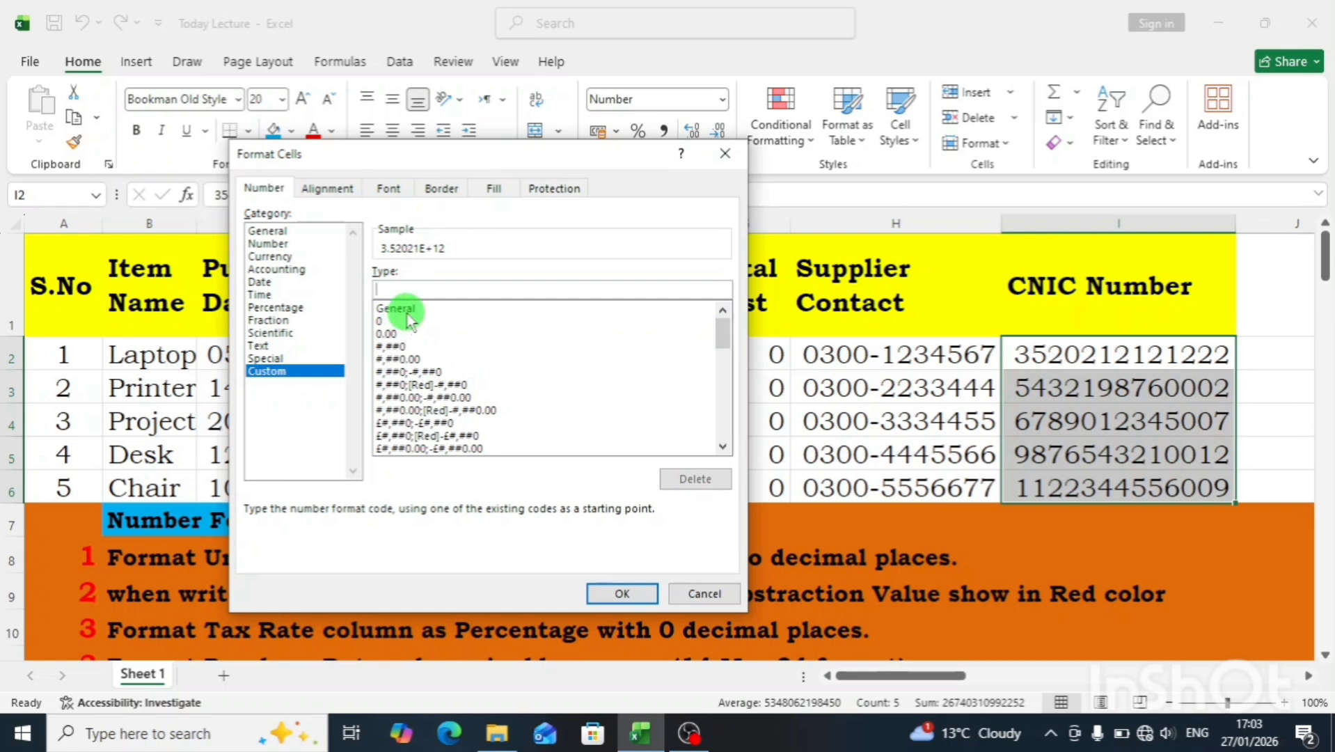
text(00000)
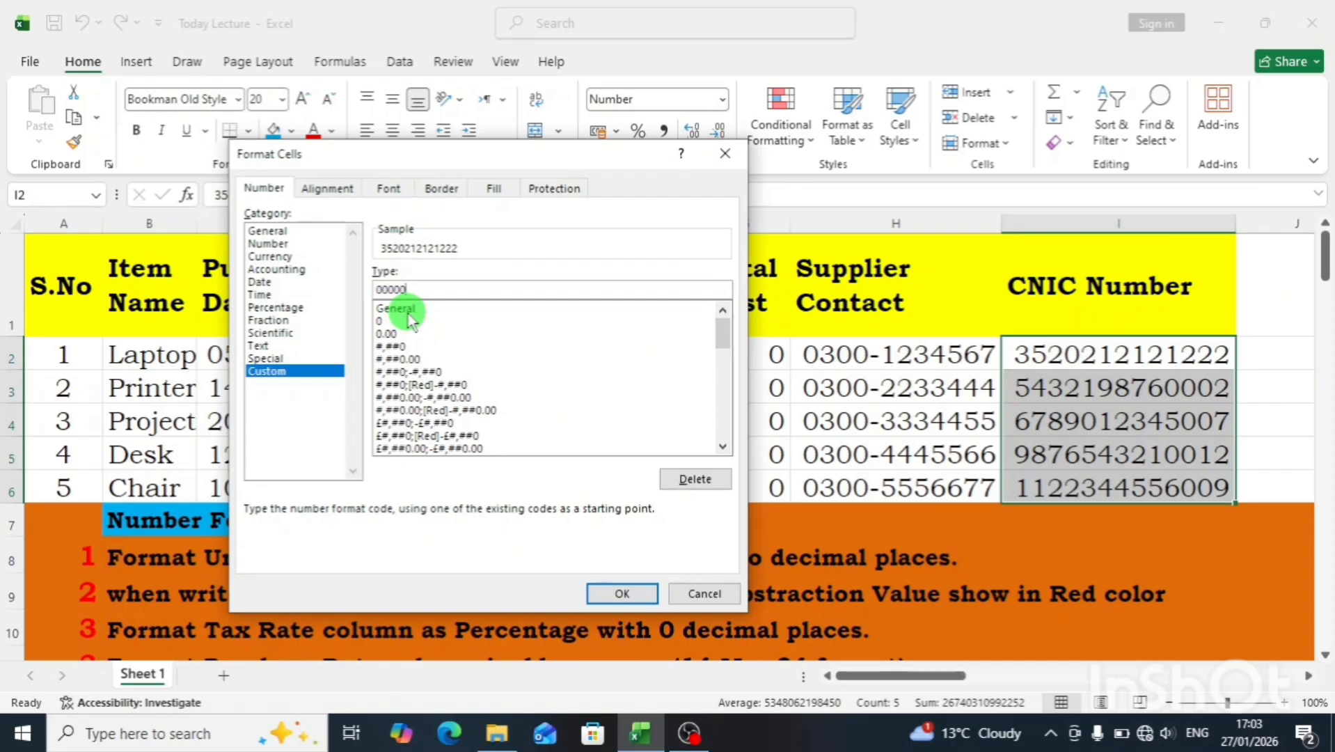
text(-00000)
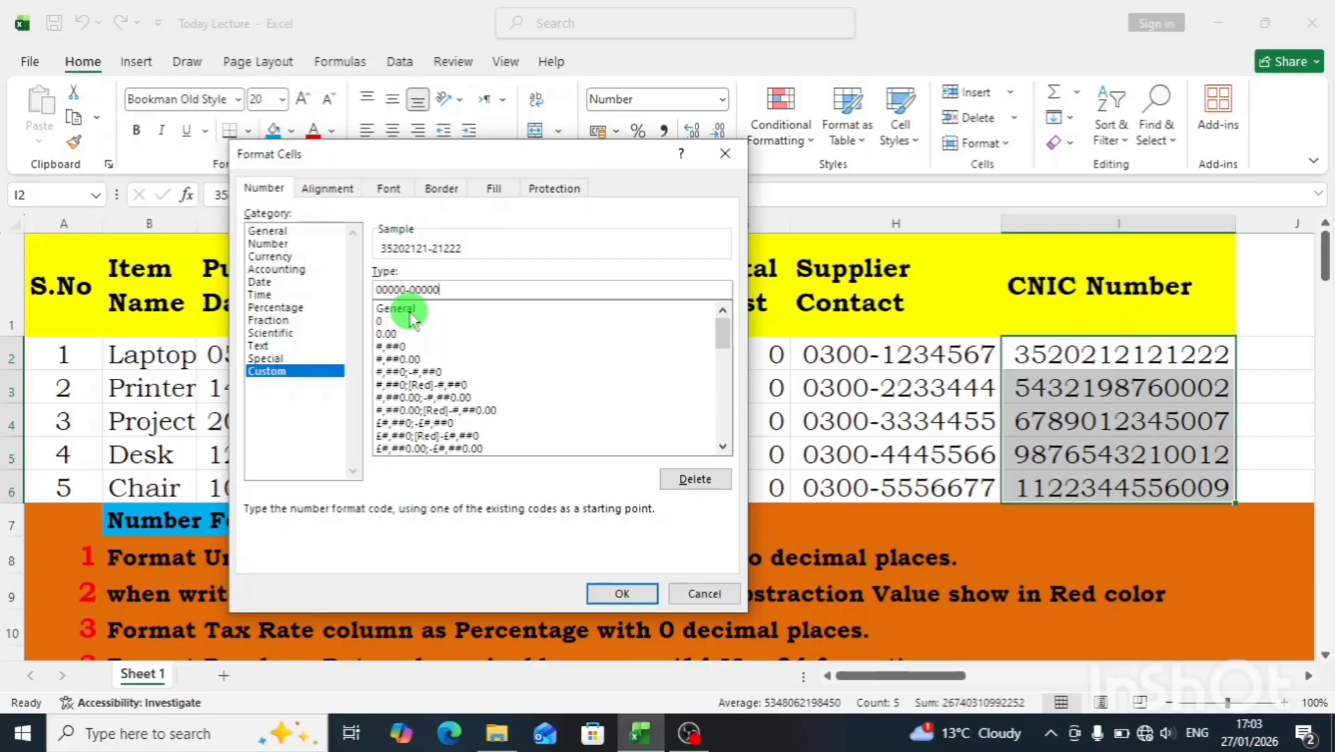
text(00)
key(BackSpace)
text(00)
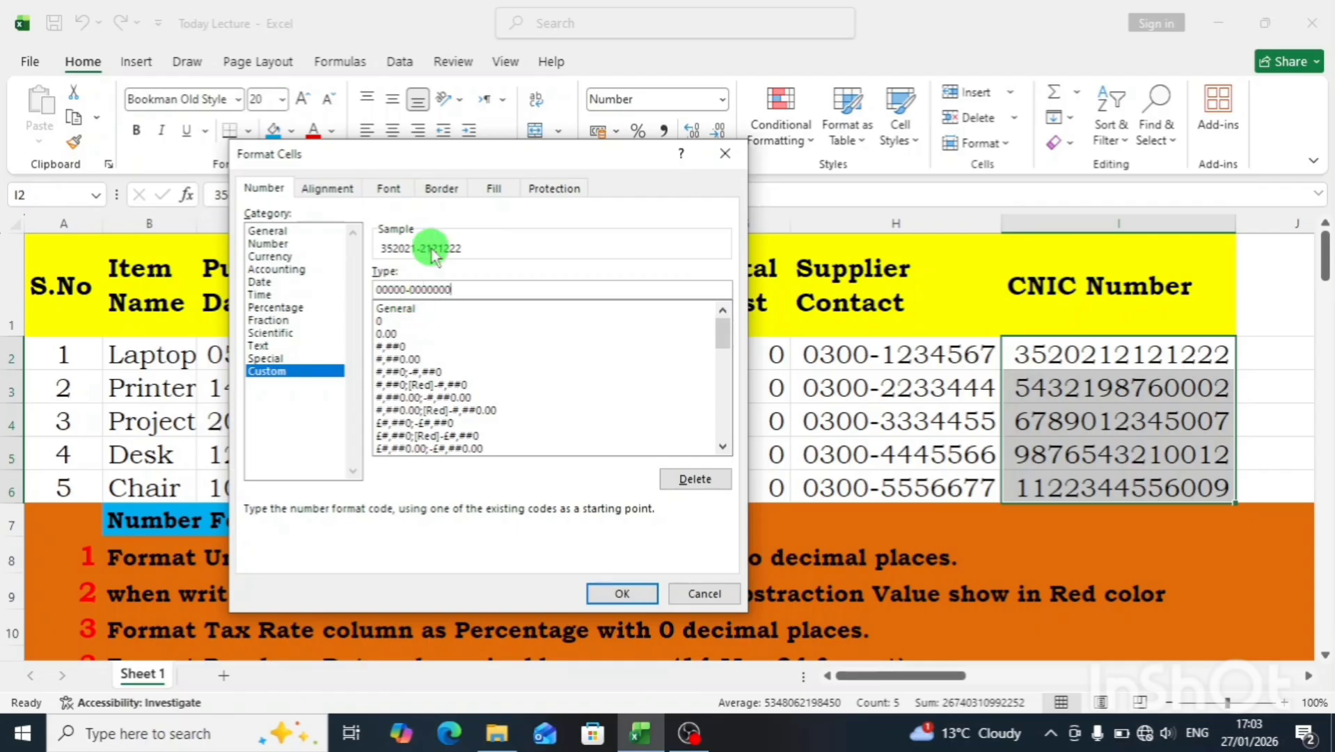
text(-0)
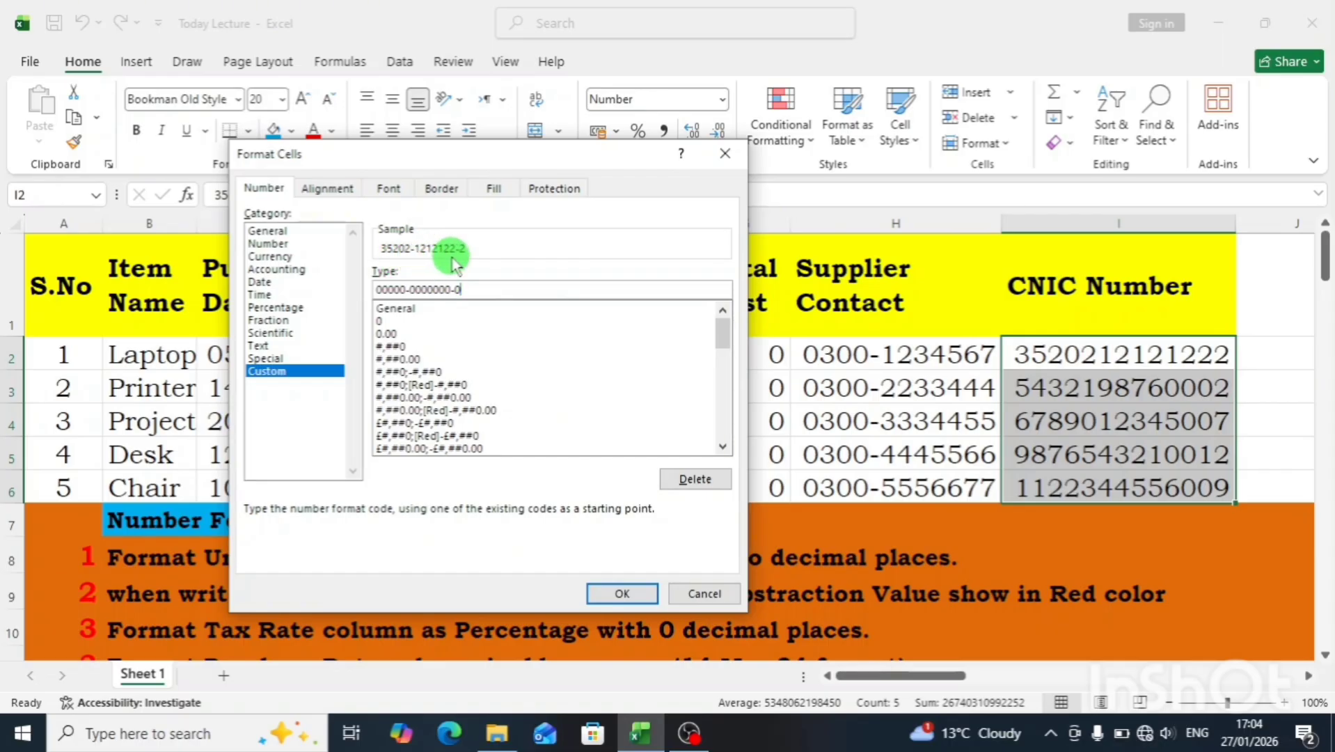
click(604, 587)
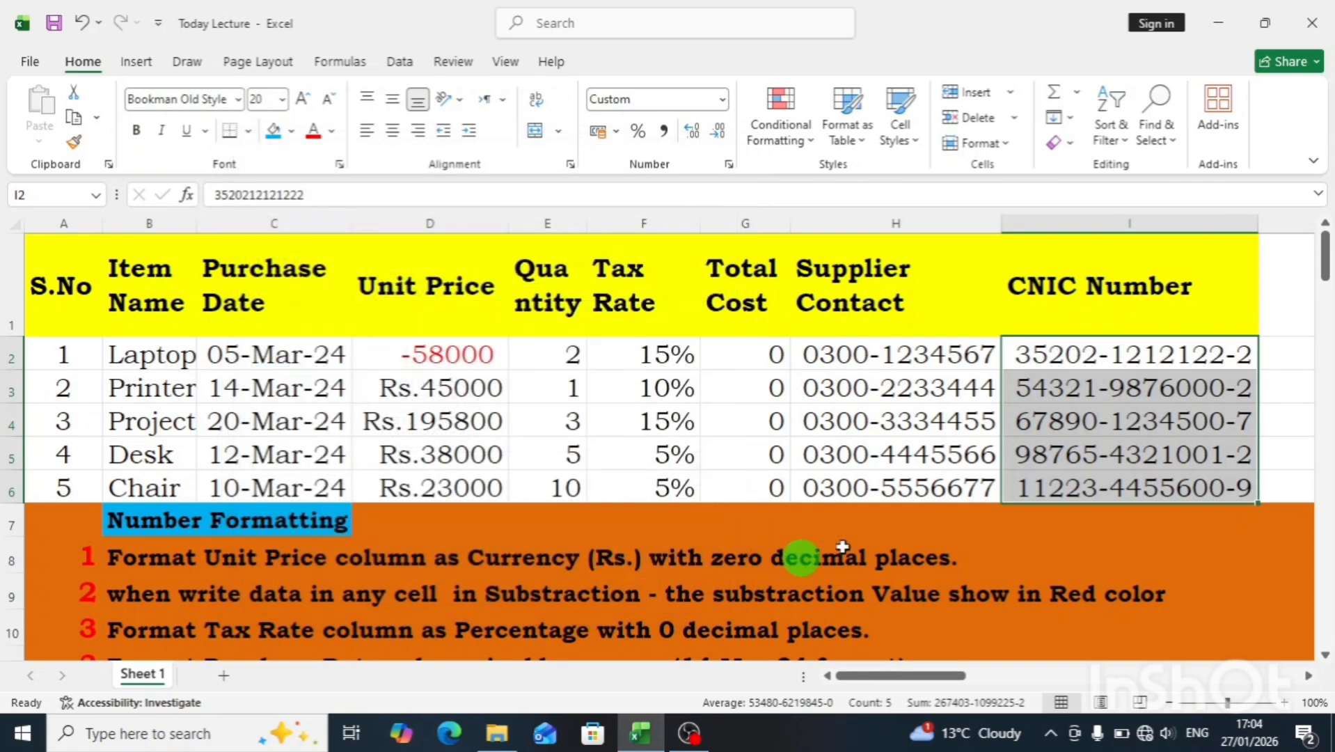
click(1051, 402)
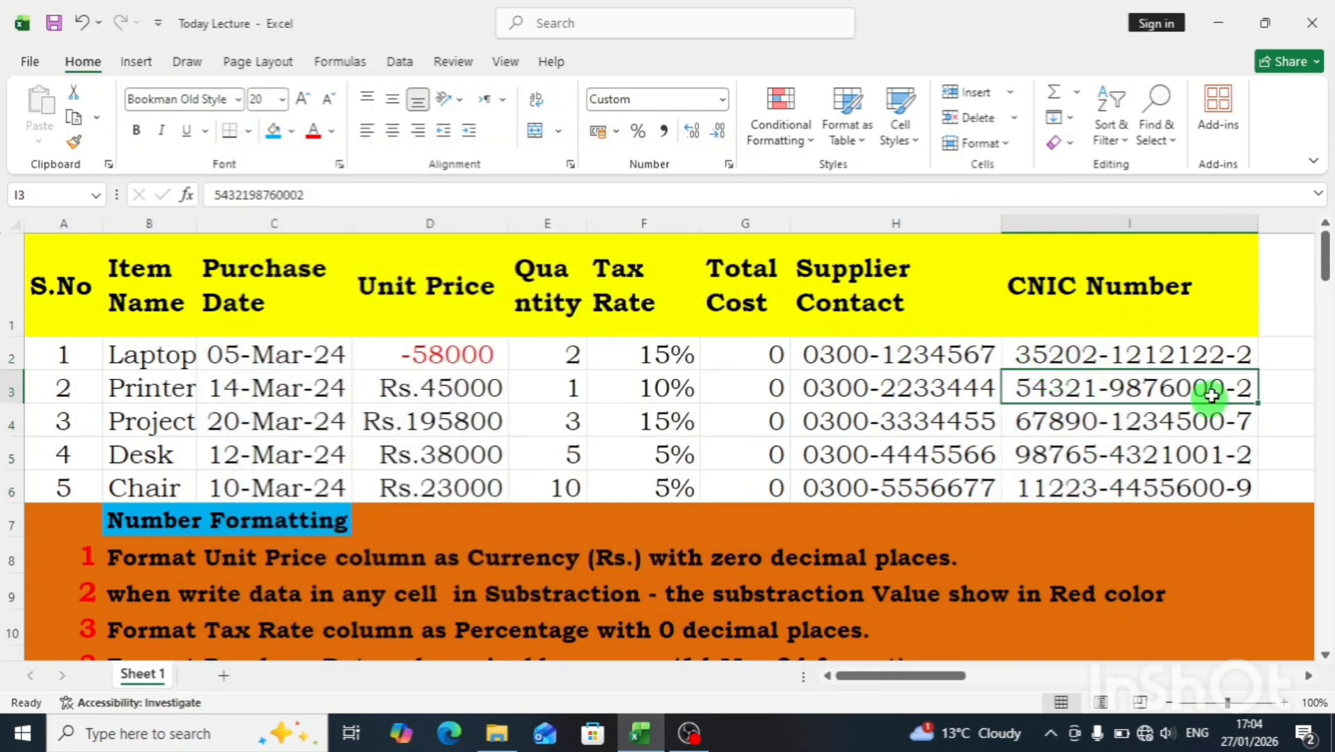
click(1064, 484)
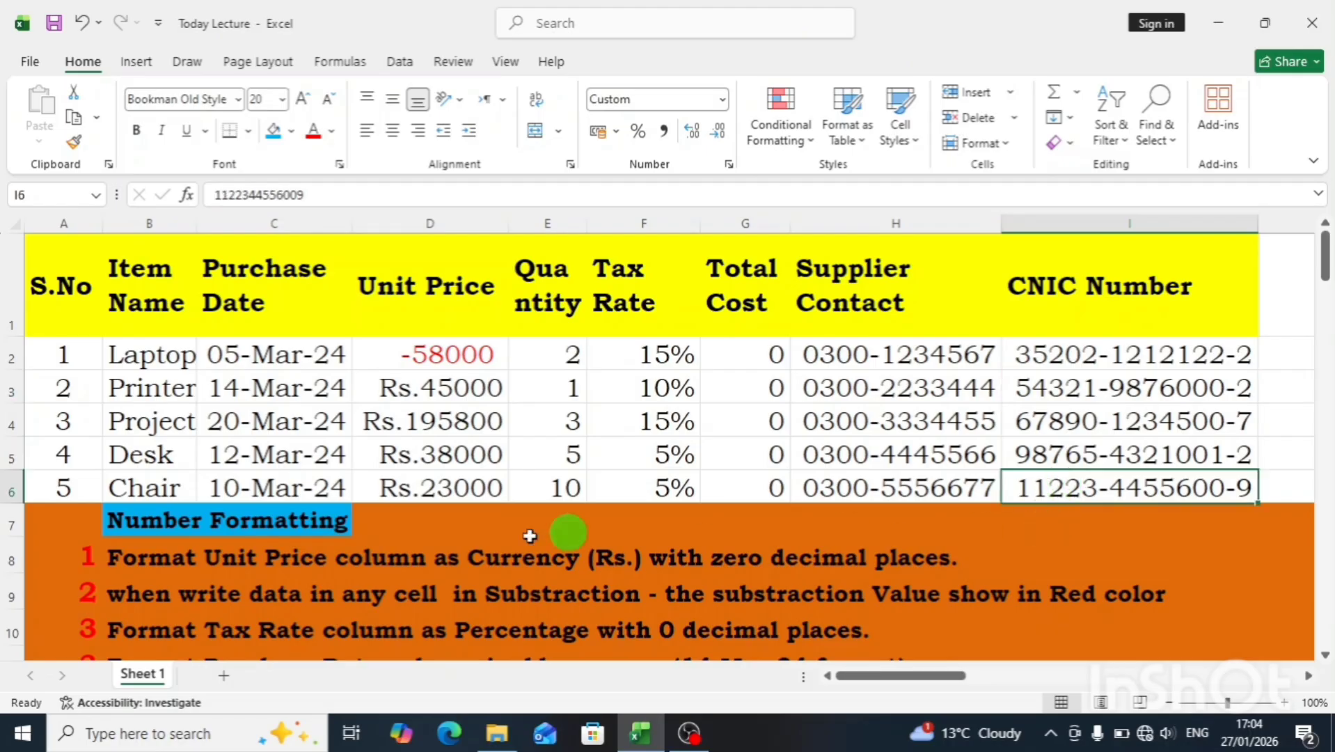
Read the formatting tasks about the Total Cost column and the Scientific format for the S.No column in the list.
click(216, 619)
key(Left)
key(Down)
key(Down)
key(Down)
key(Down)
key(Down)
key(Down)
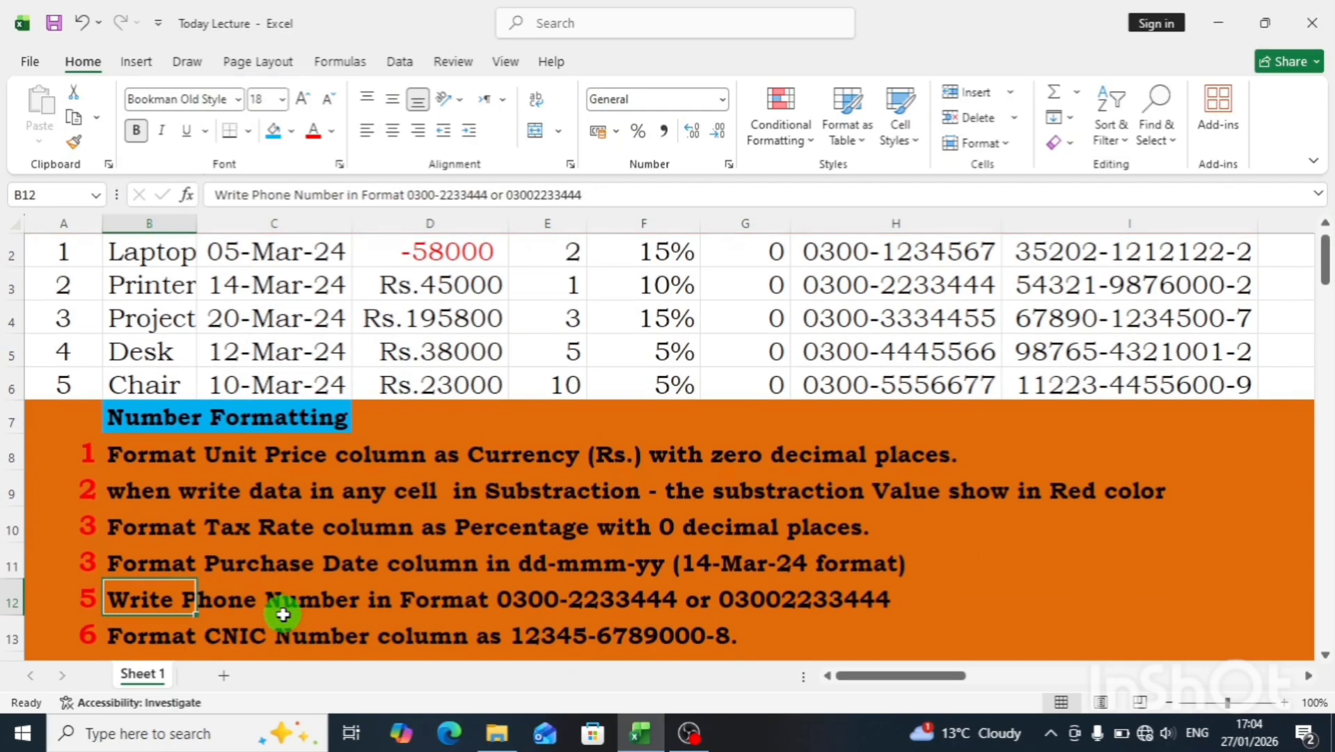
key(Up)
key(Up)
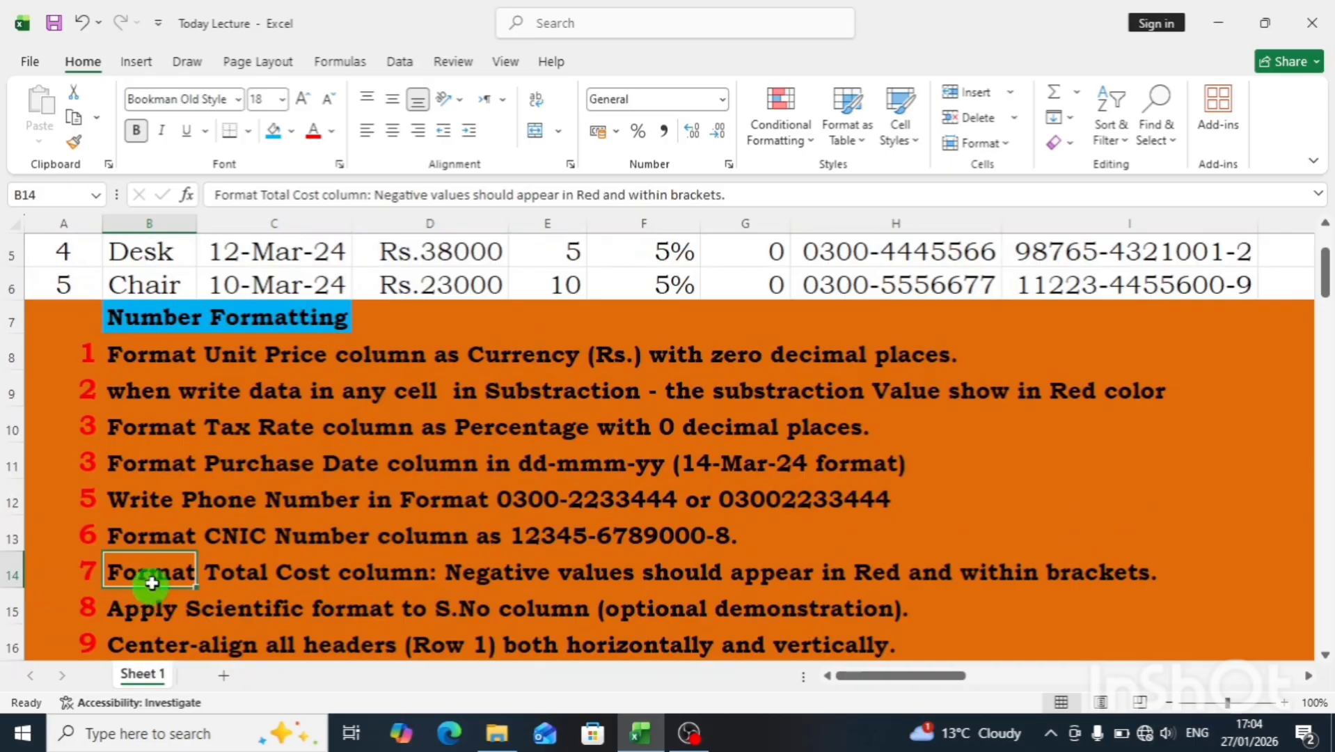
click(168, 604)
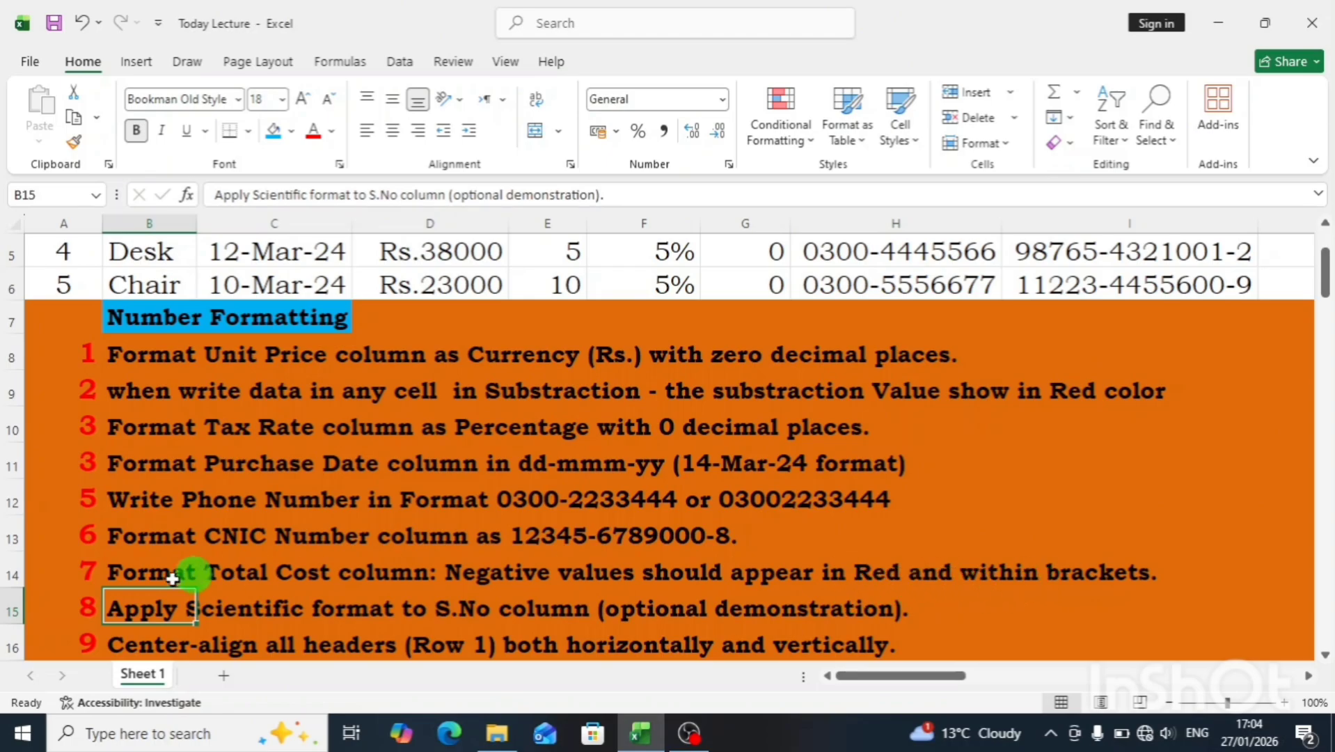
click(160, 570)
key(Down)
key(Down)
key(Down)
key(Down)
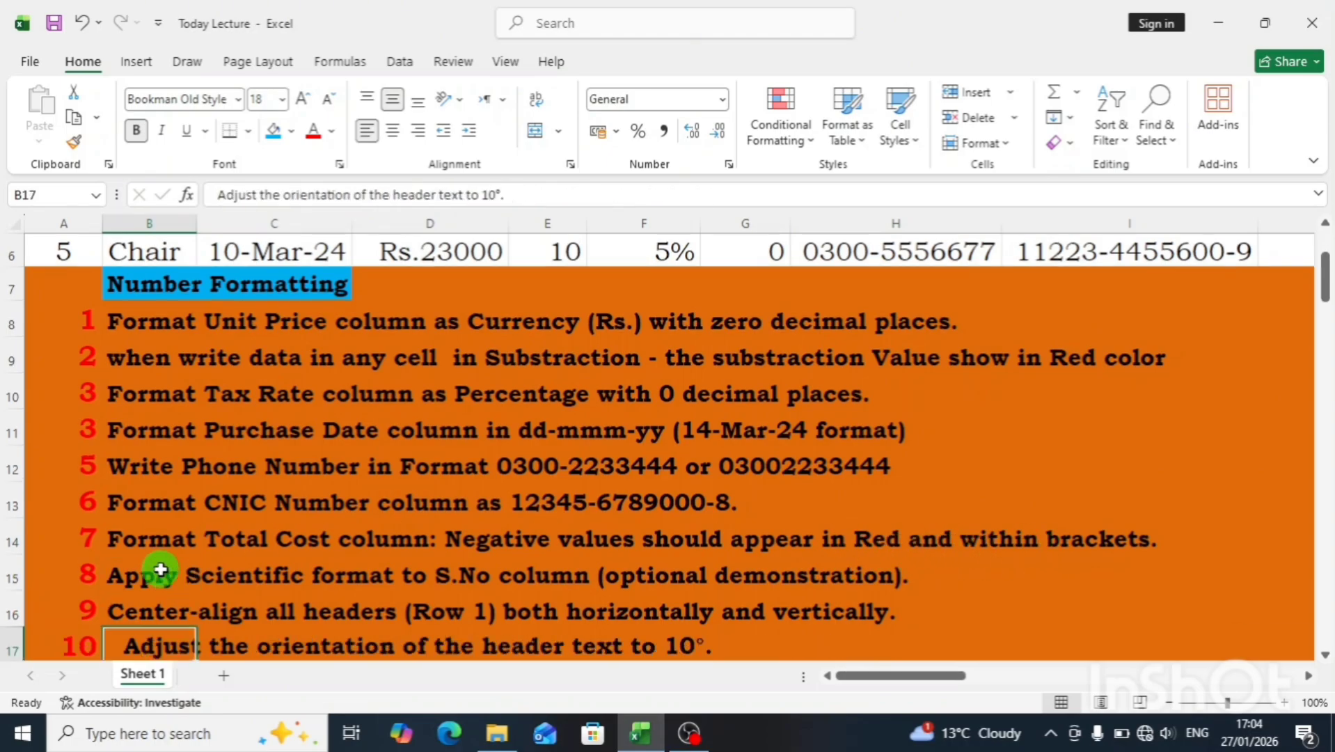
key(Up)
key(Up)
key(Up)
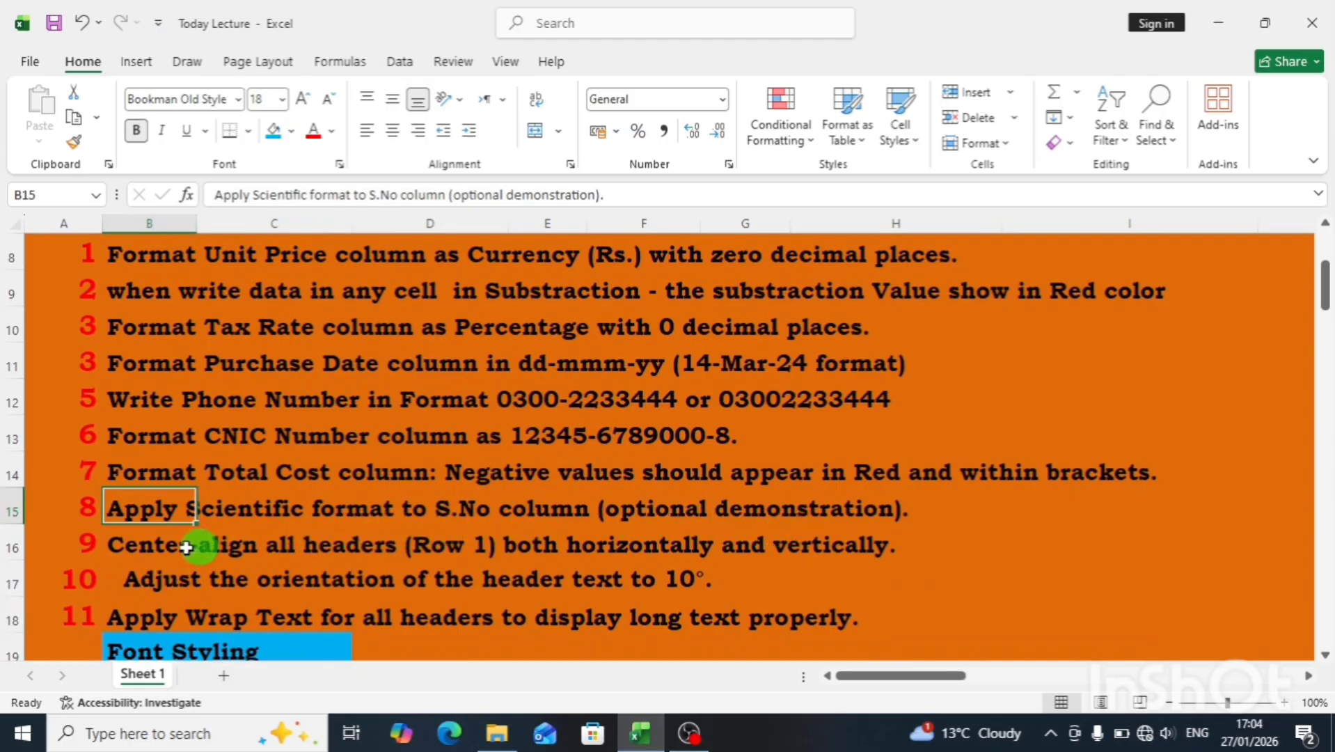
Format the S.No values in A2:A6 as Scientific with 2 decimal places.
key(Up)
key(Up)
key(Up)
key(Up)
key(Up)
key(Up)
key(Up)
key(Up)
key(Up)
key(Up)
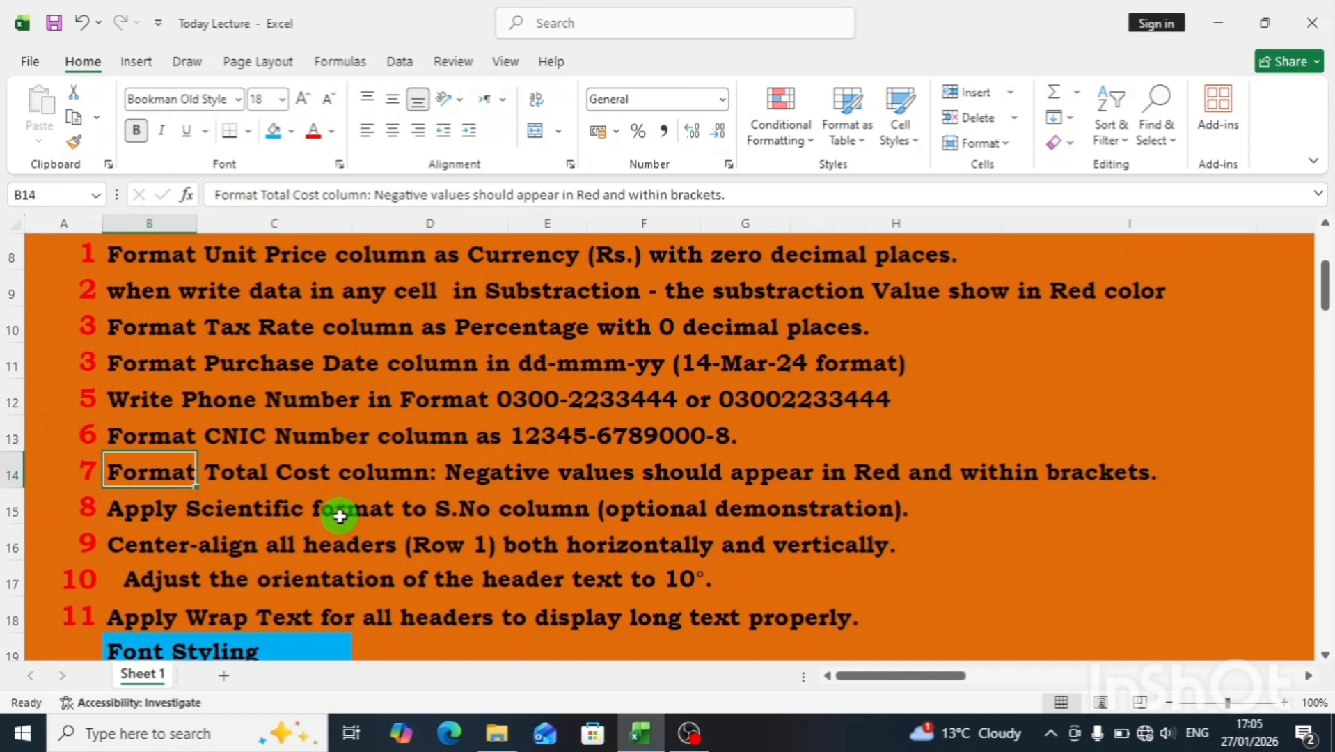
key(Up)
key(Up)
key(Up)
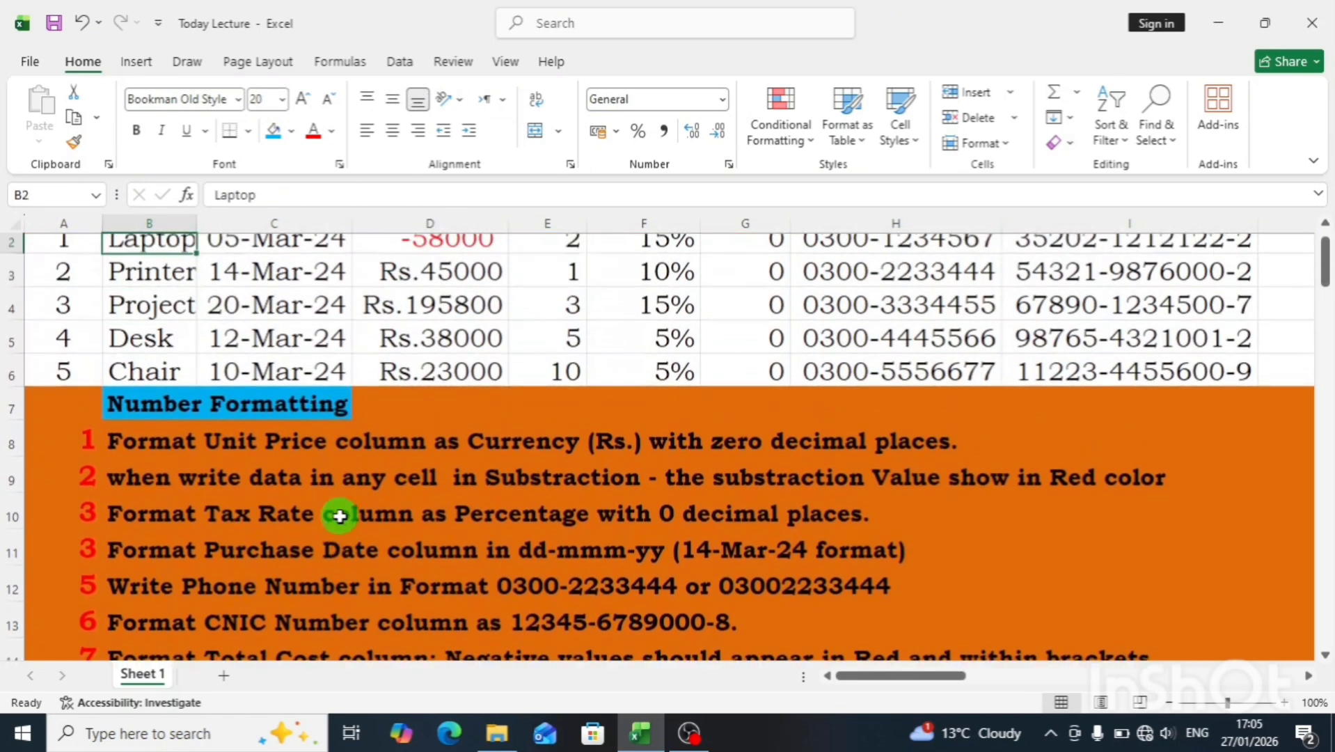
key(ctrl+Home)
key(Down)
key(shift+Down)
key(shift+Down)
key(shift+Down)
key(shift+Down)
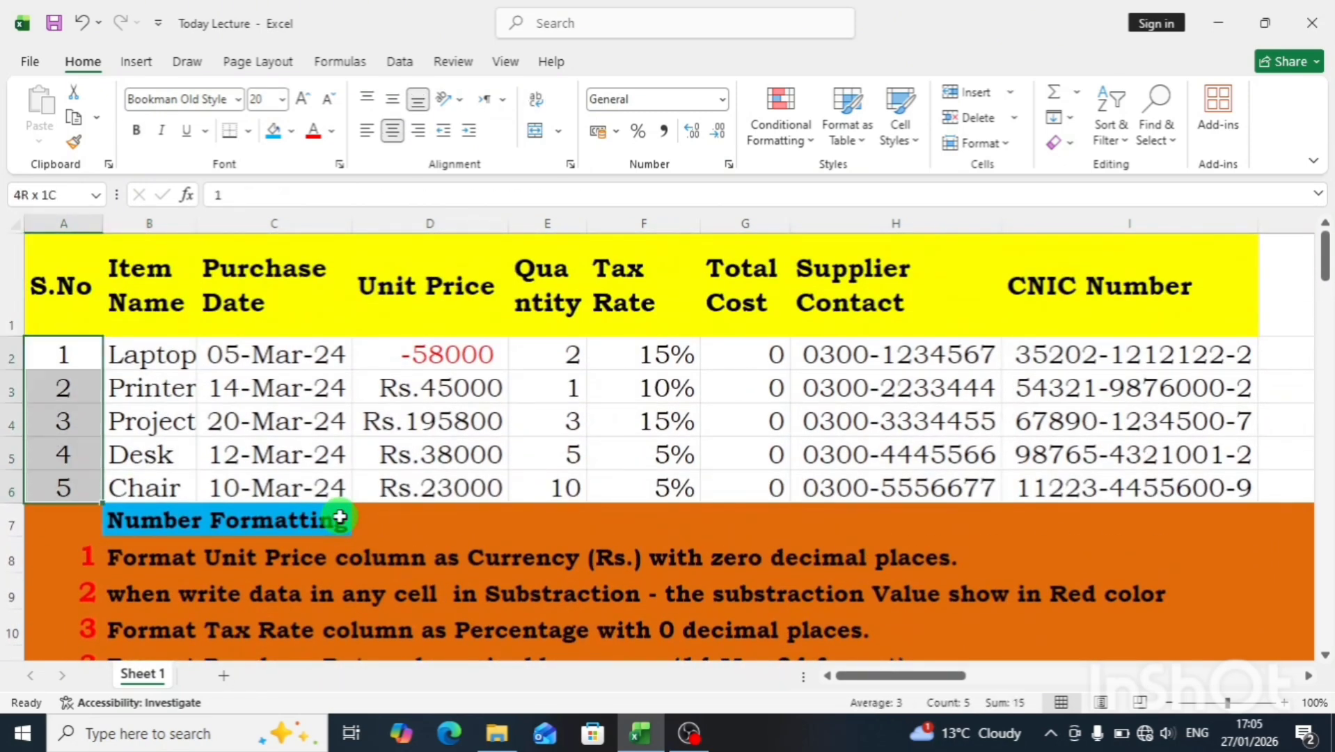
key(ctrl+1)
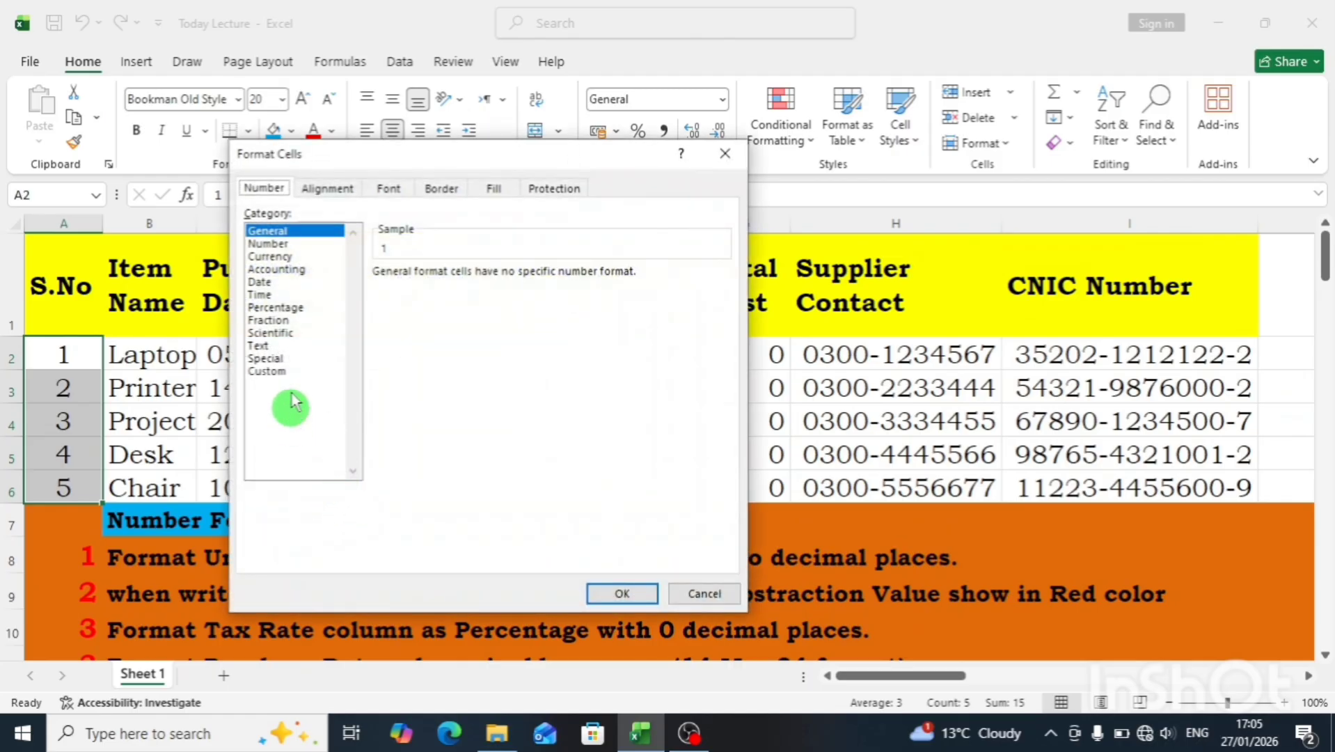
click(268, 334)
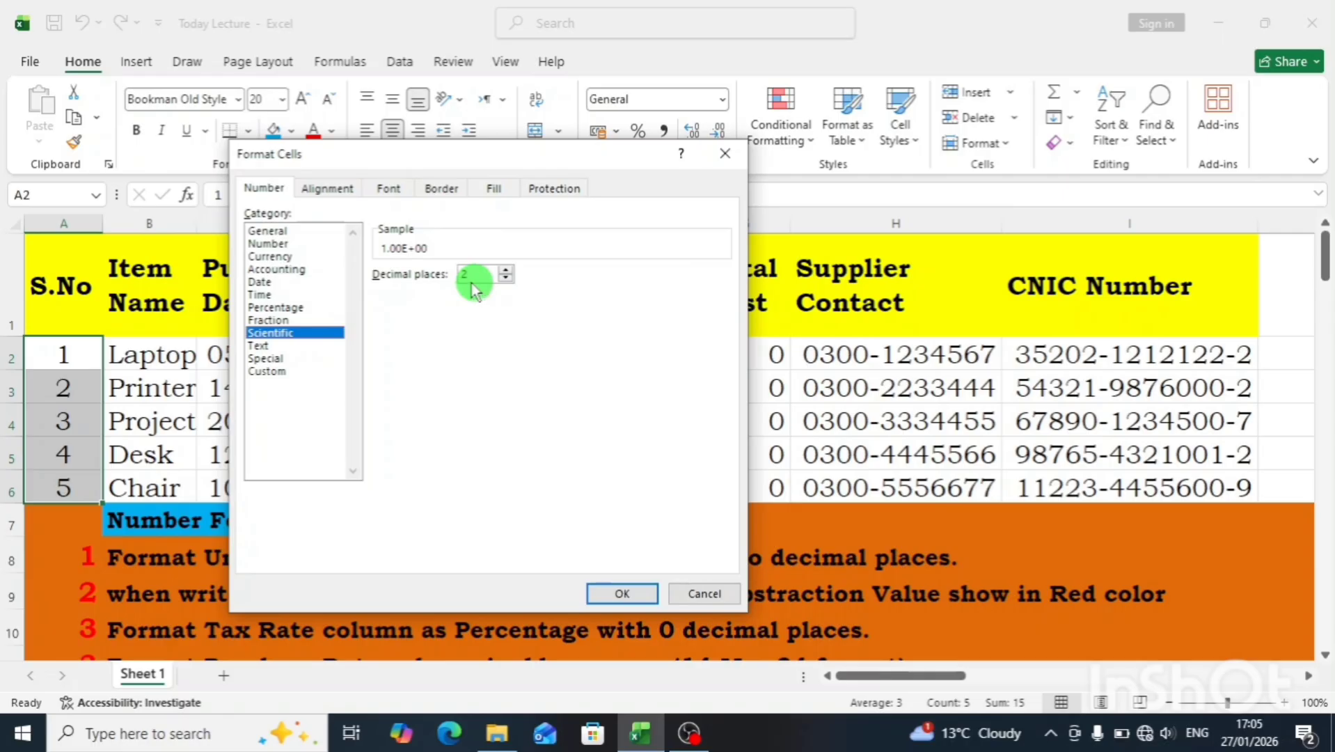
click(628, 601)
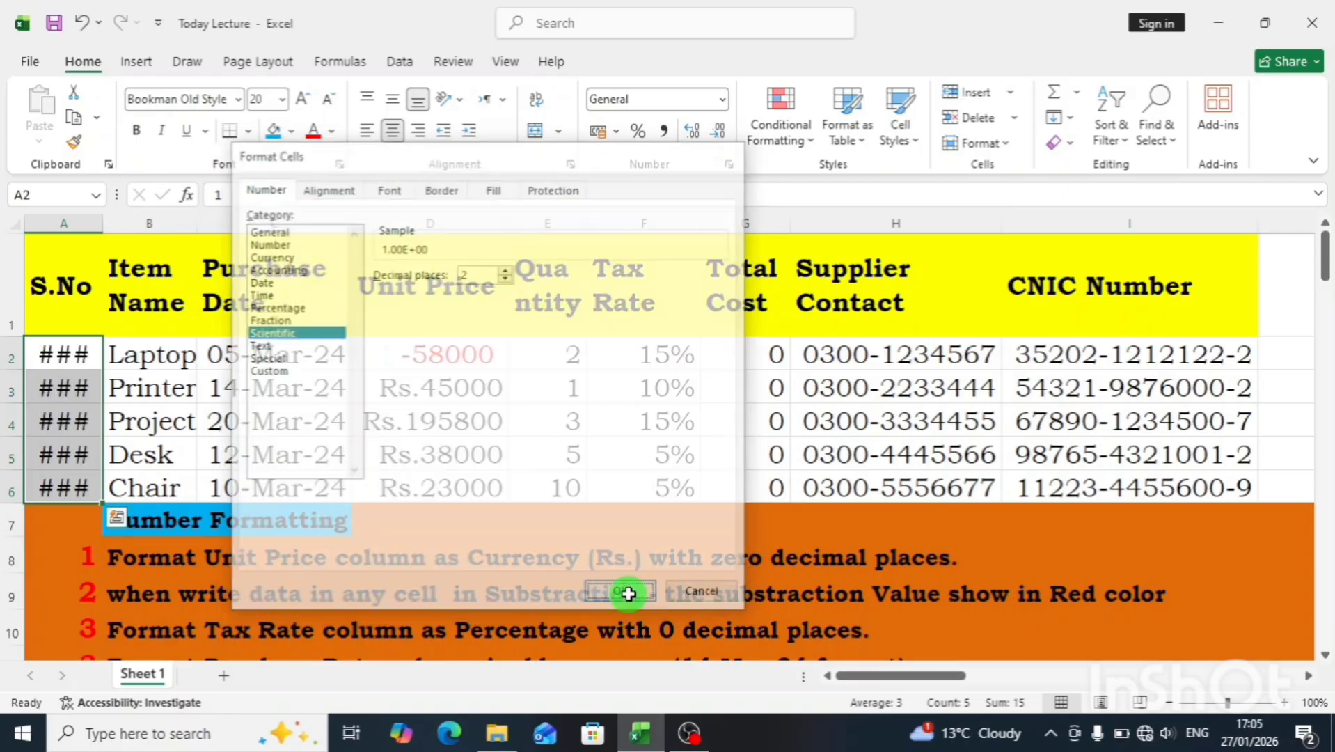
AutoFit the width of column A and select the S.No values in A2:A6.
double_click(111, 222)
click(110, 419)
drag(94, 358, 122, 491)
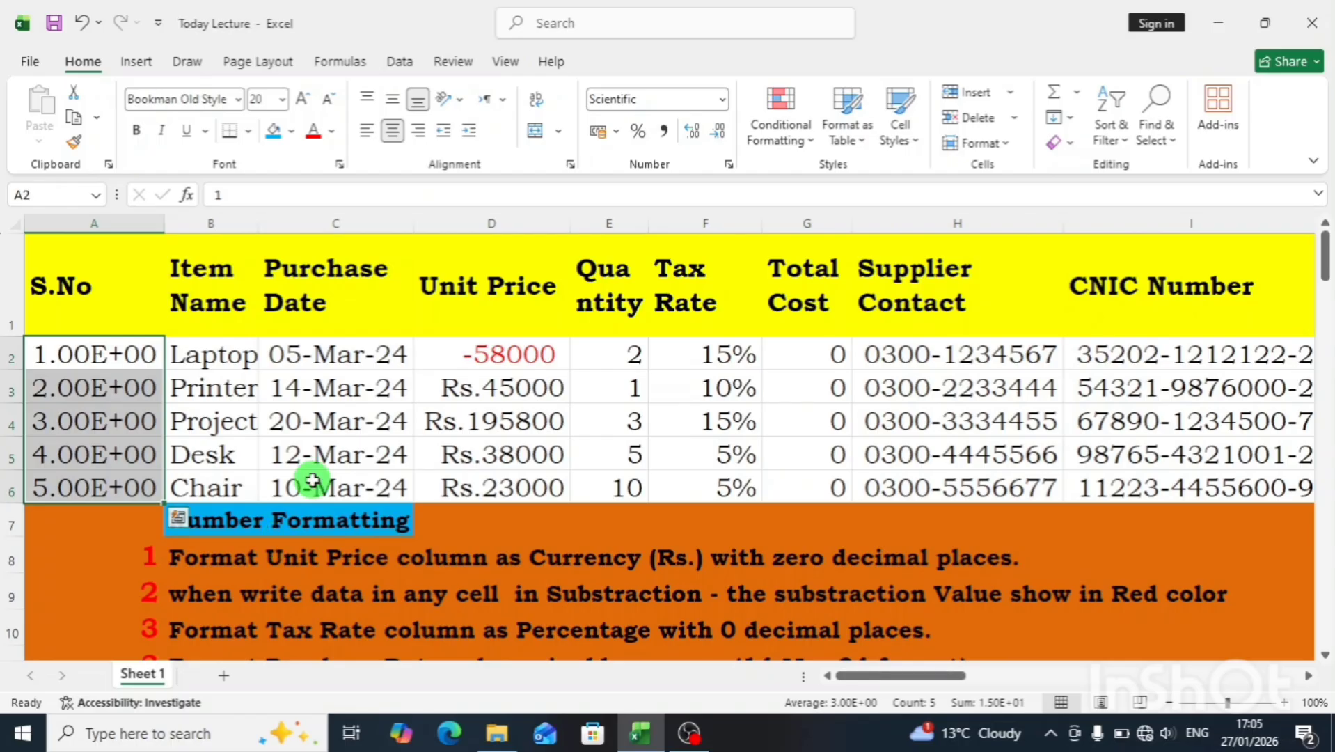
Undo the column A width change and the Scientific format on the S.No values.
key(ctrl+z)
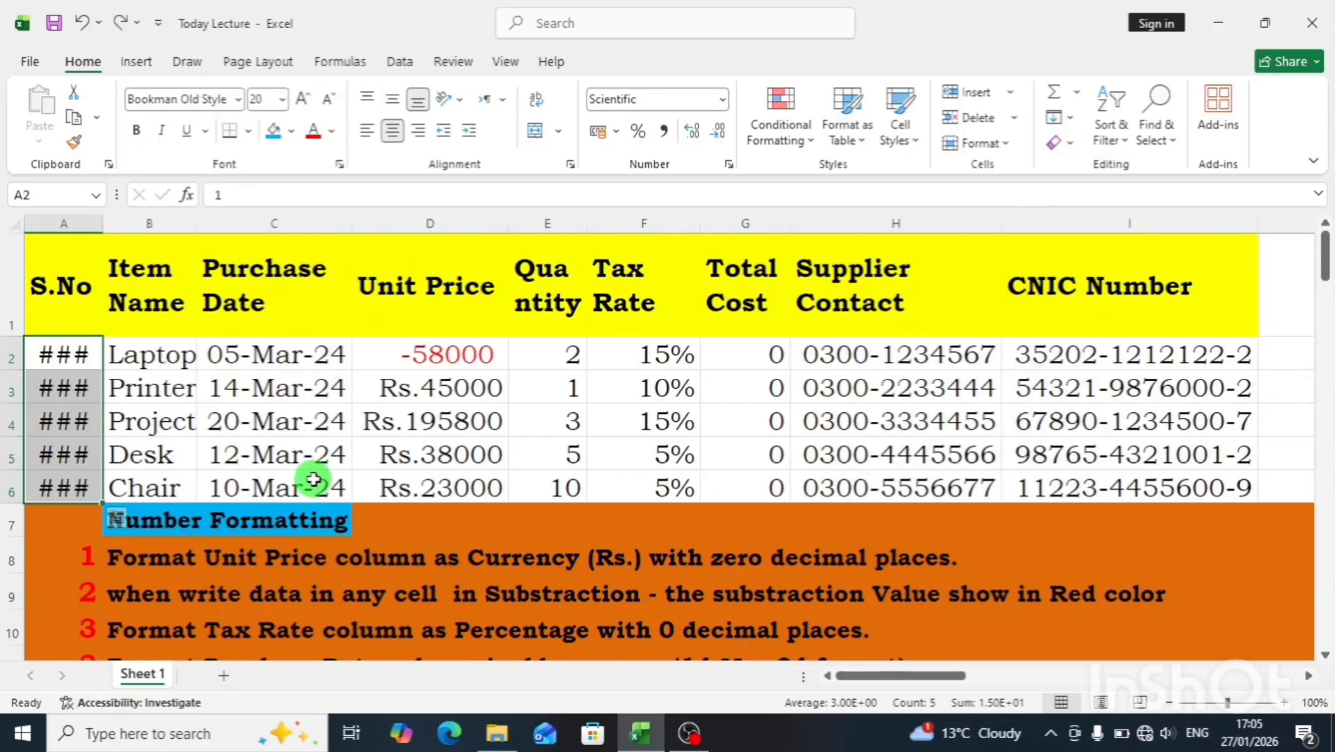
key(ctrl+z)
Read the task about center-aligning the Row 1 headers in the list below the table.
click(238, 593)
key(Down)
key(Down)
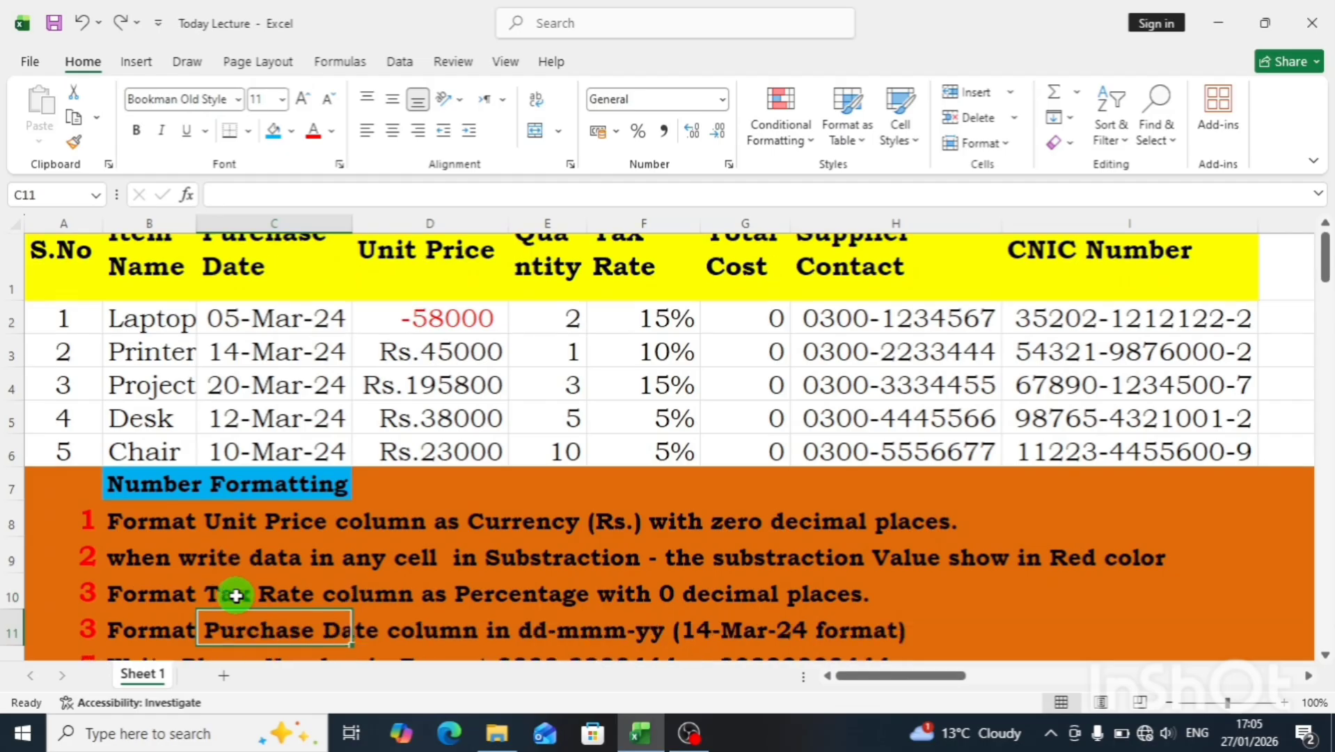
key(Down)
key(Down)
key(Down)
key(Down)
key(Down)
key(Down)
key(Down)
key(Down)
key(Down)
key(Down)
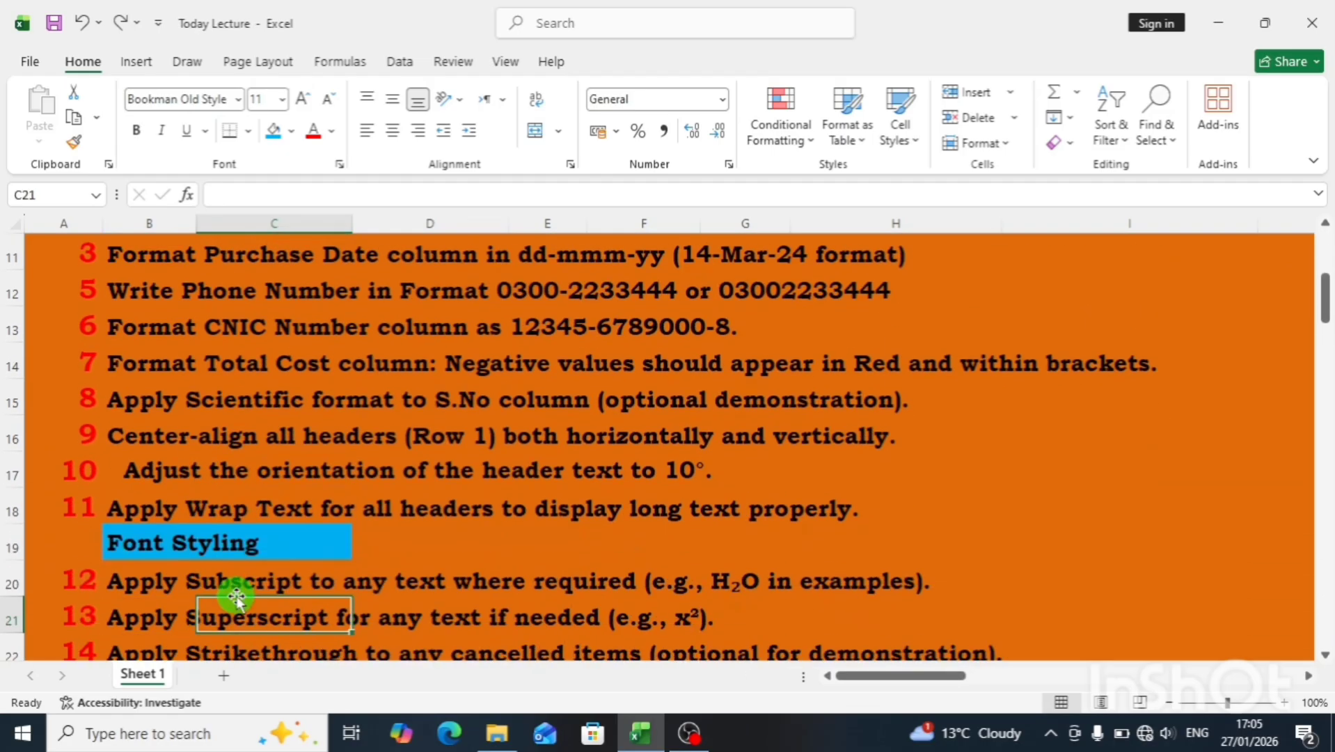
click(144, 398)
click(144, 449)
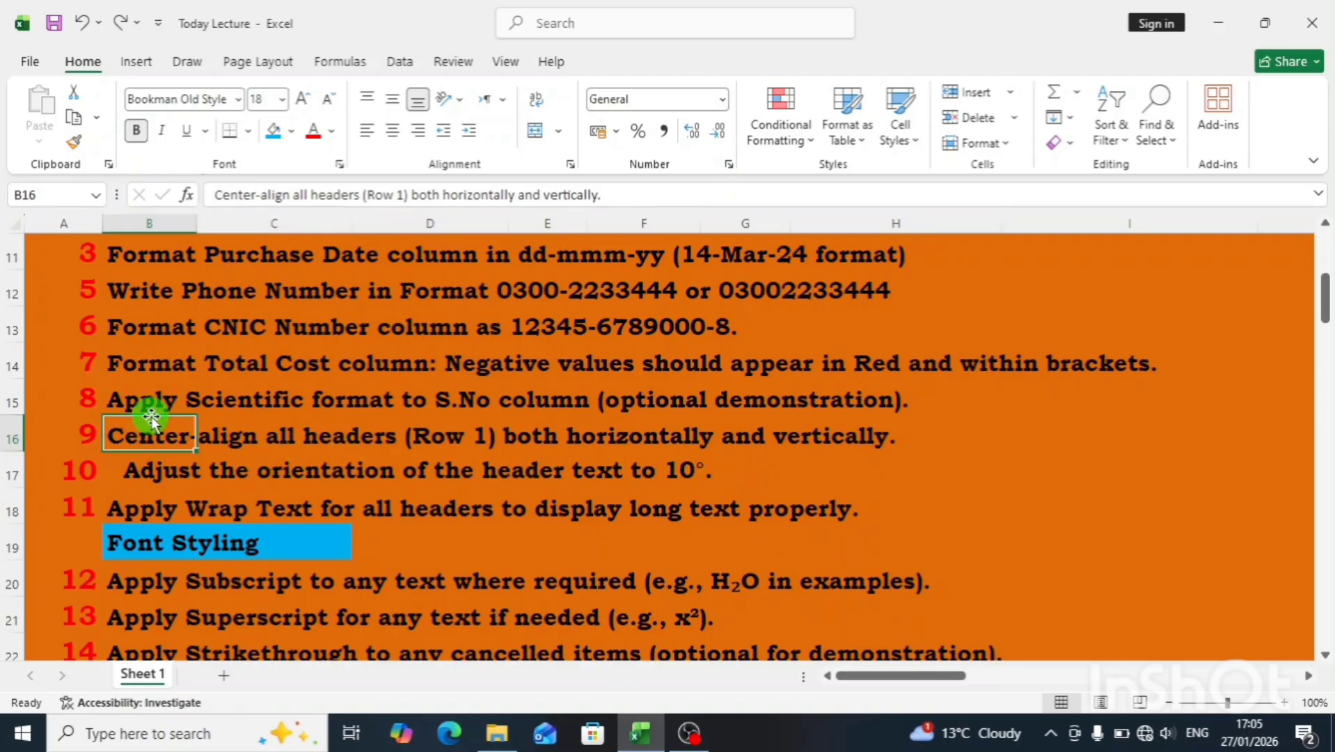
click(162, 390)
key(Up)
key(Up)
key(Up)
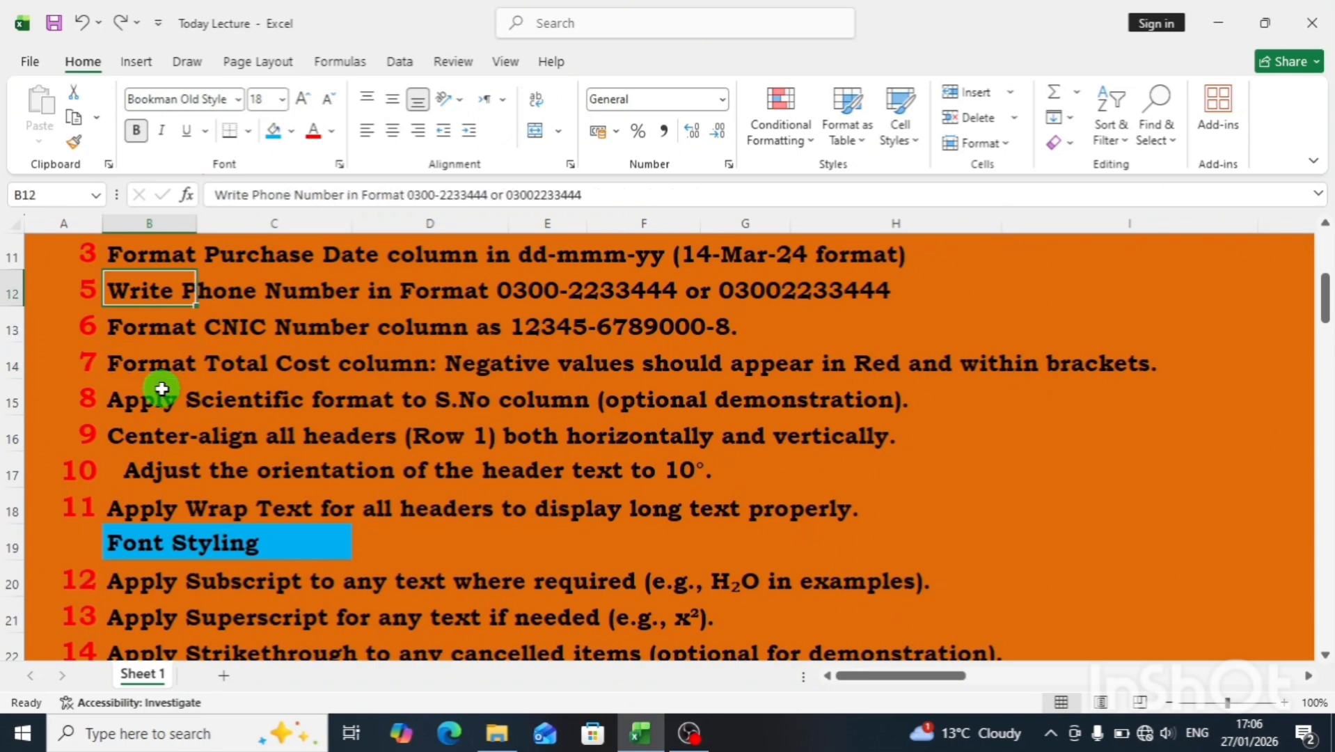
Center-align the table headers in A1:I1 both horizontally and vertically.
key(ctrl+Home)
key(shift+Right)
key(shift+Right)
key(shift+Right)
key(shift+Right)
key(shift+Right)
key(shift+Right)
key(shift+Right)
key(shift+Right)
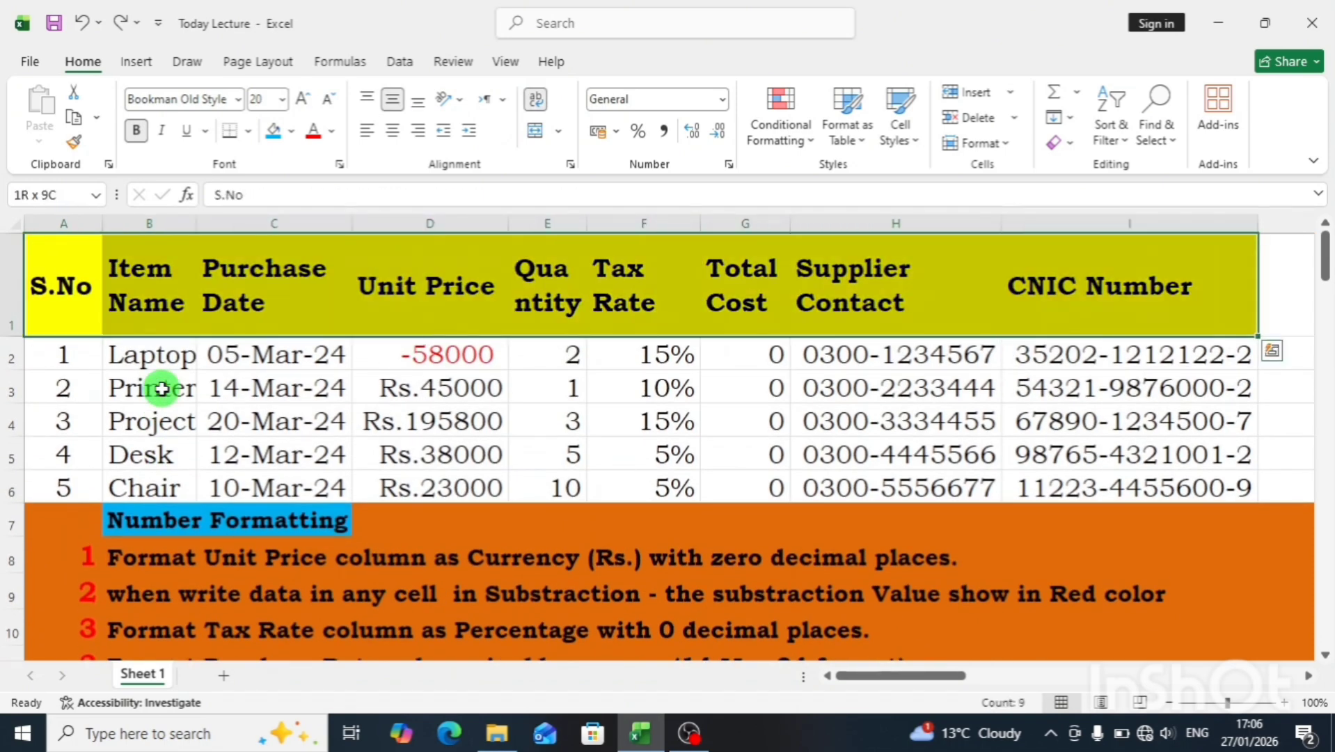
key(ctrl+1)
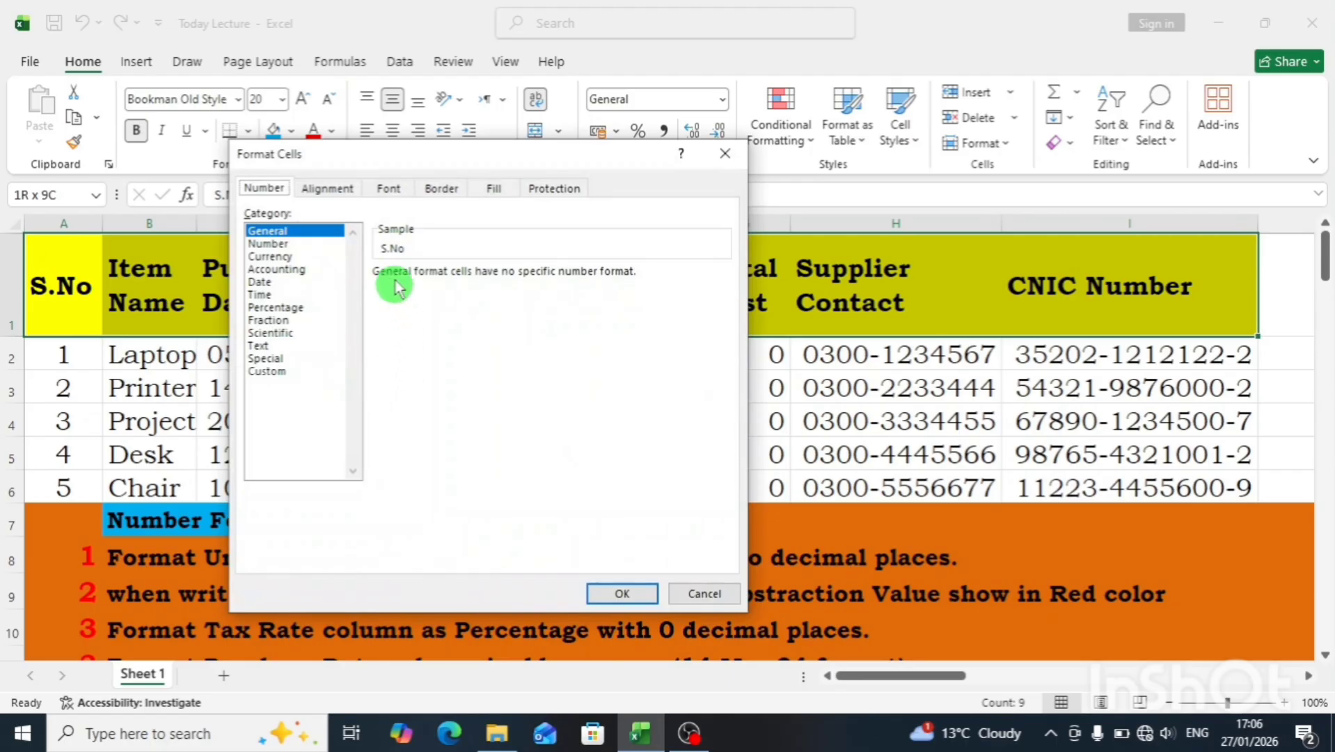
drag(359, 155, 551, 153)
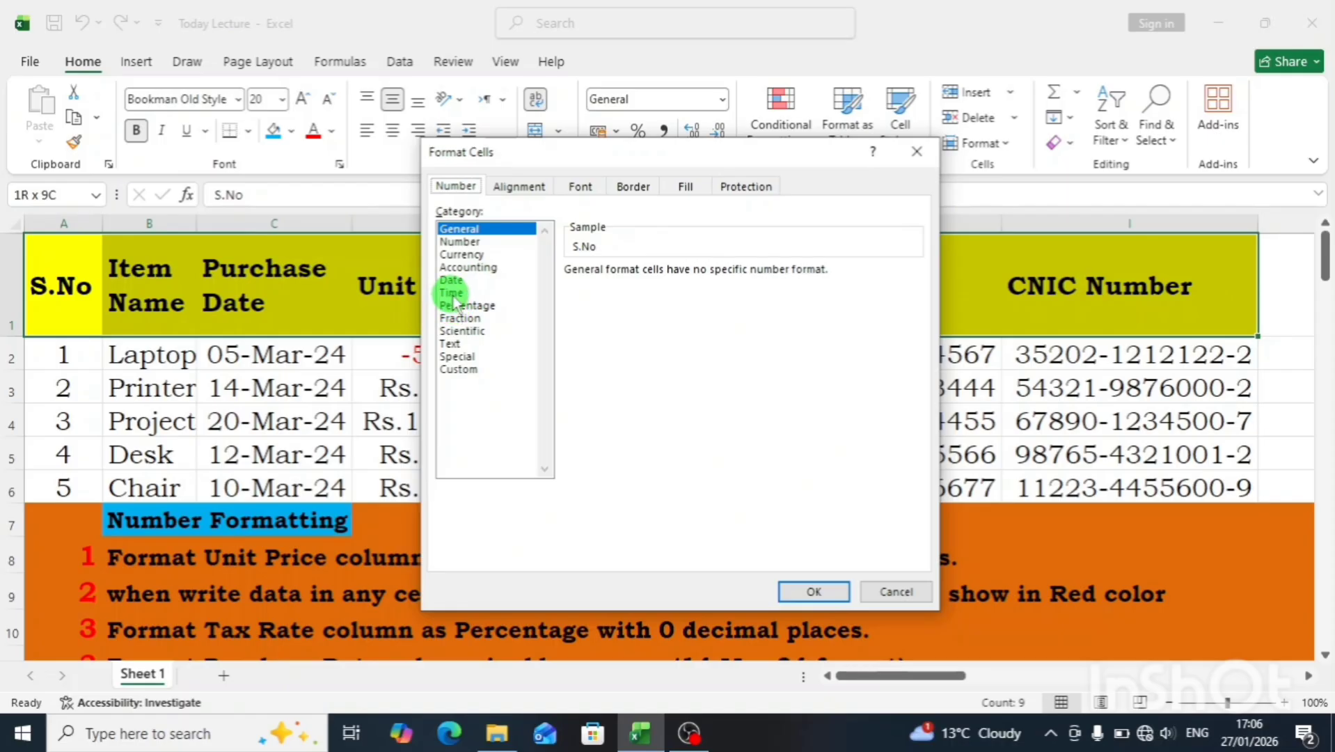
click(516, 197)
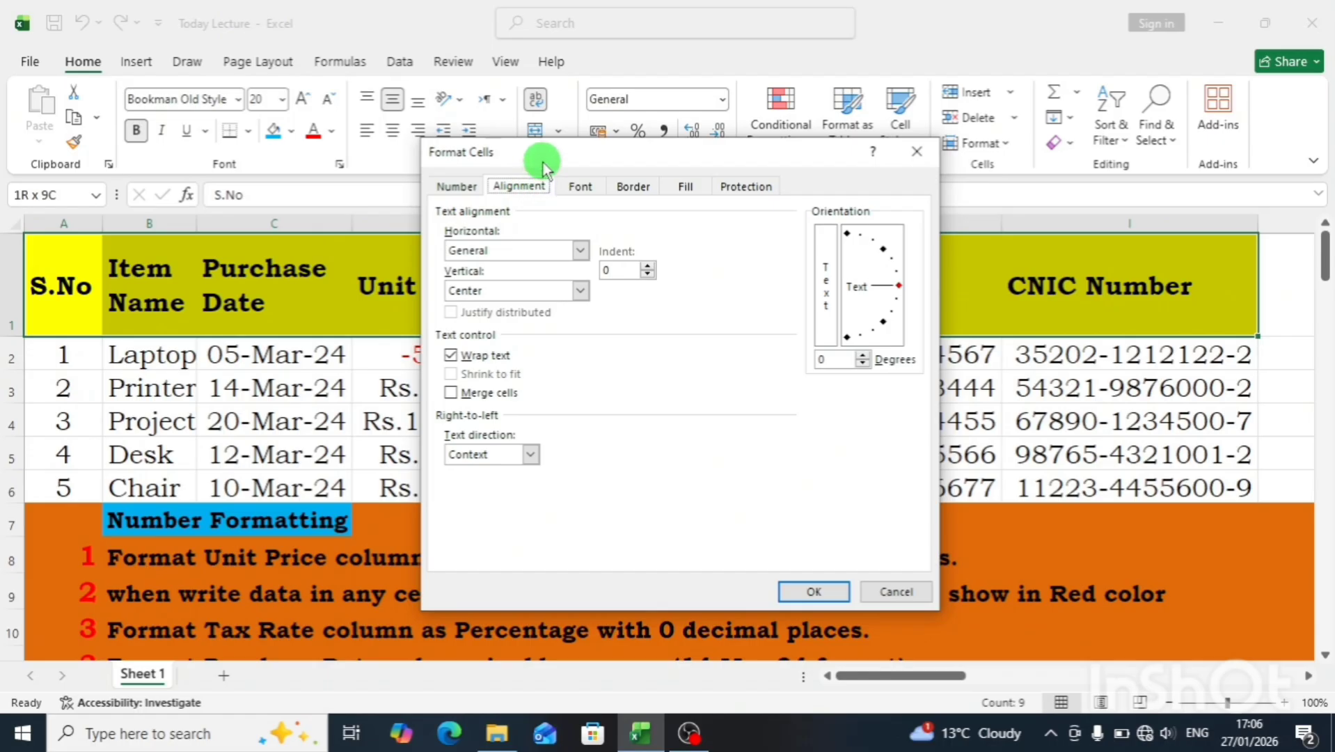
drag(552, 163, 685, 168)
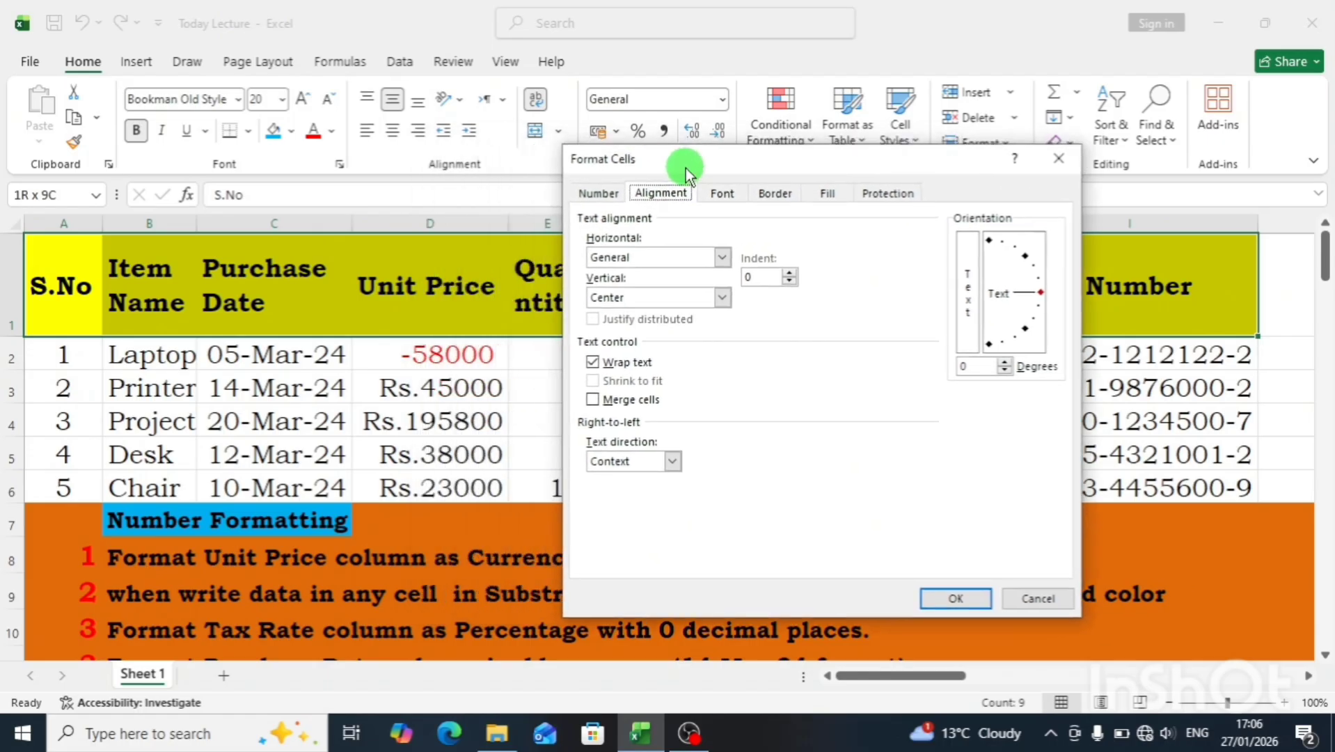
click(619, 257)
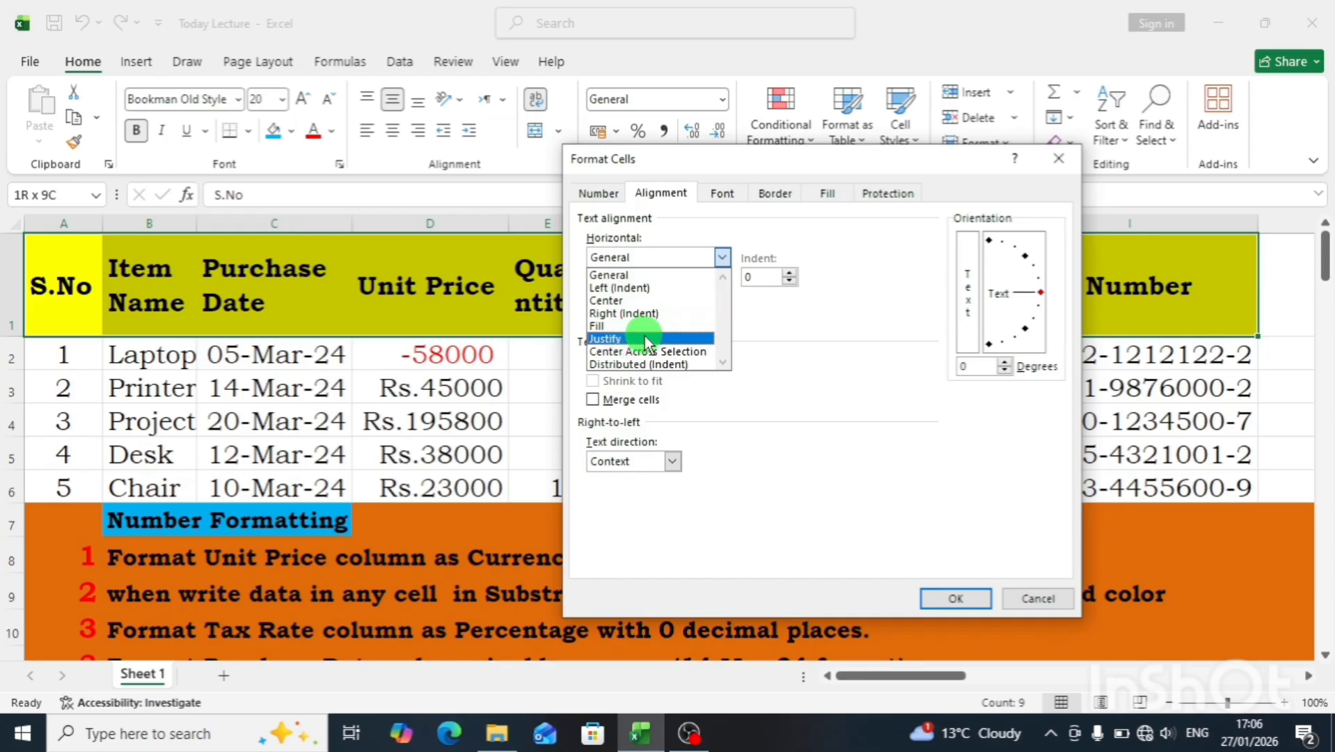
click(610, 300)
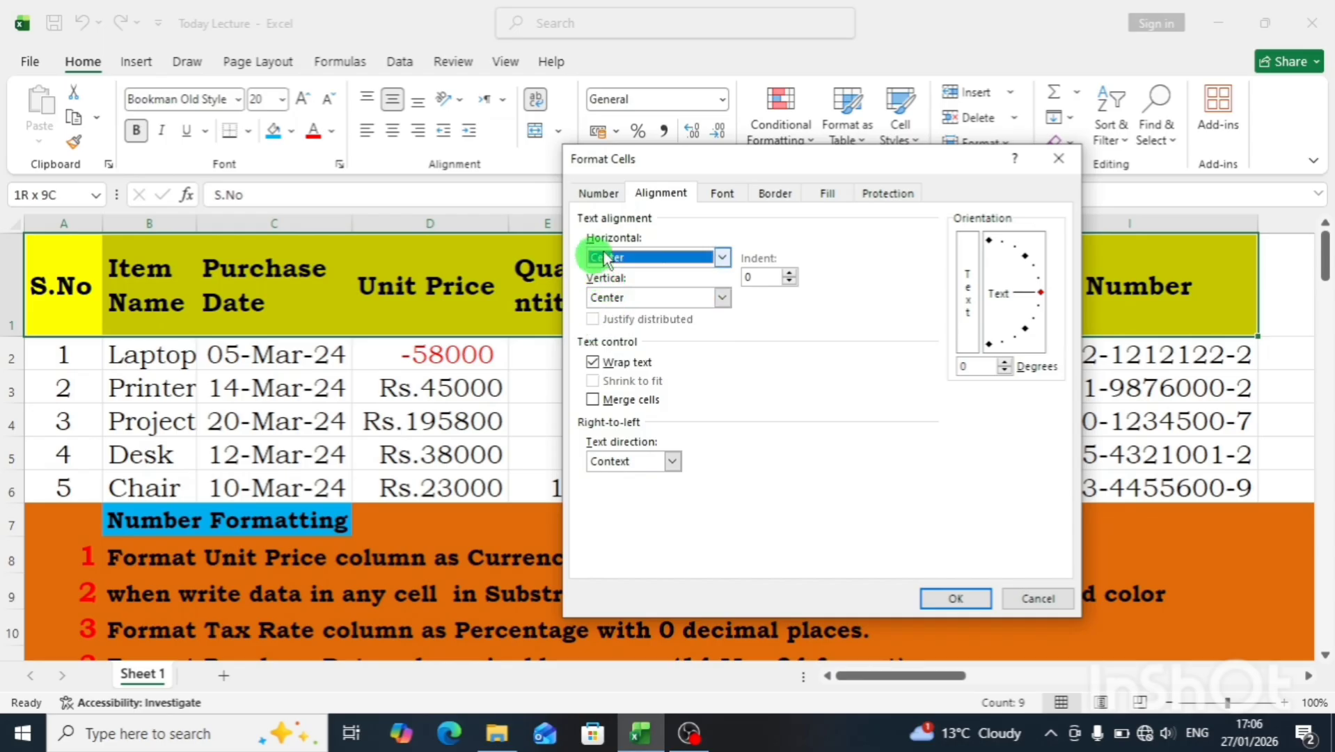
click(654, 295)
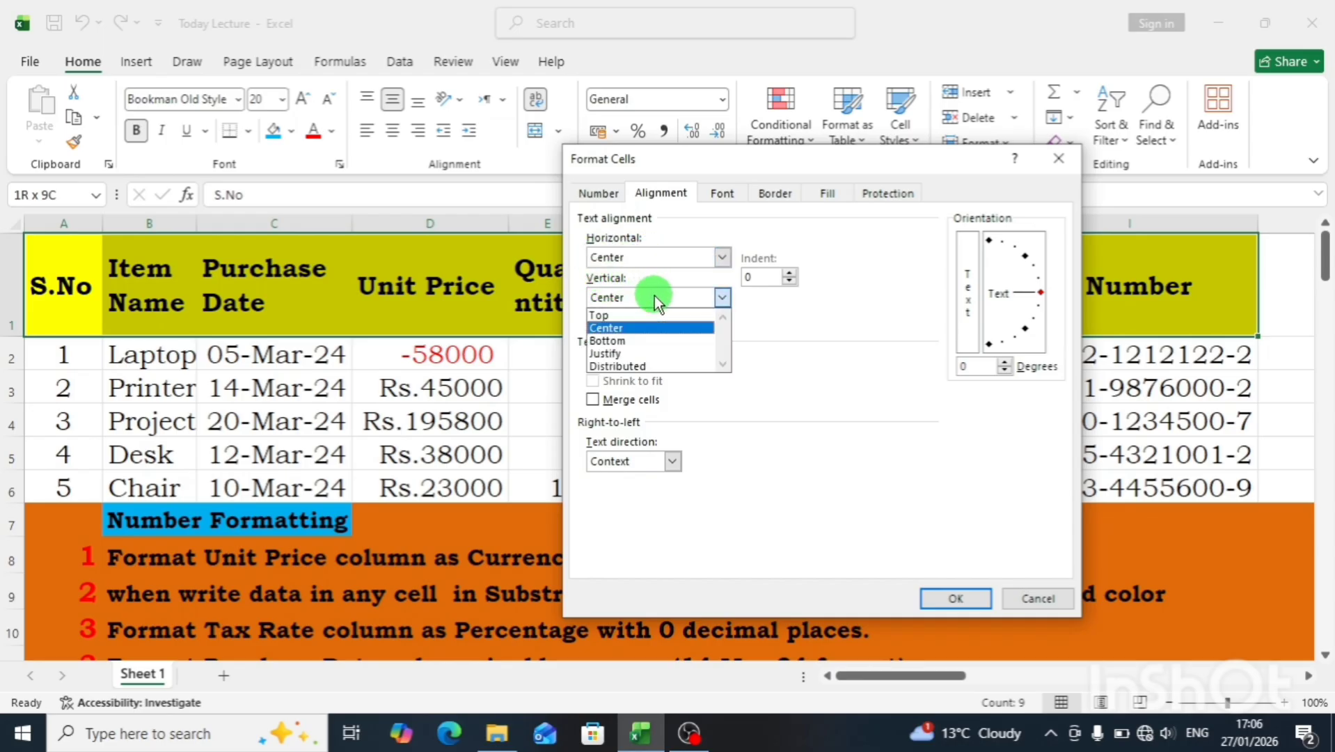
click(653, 297)
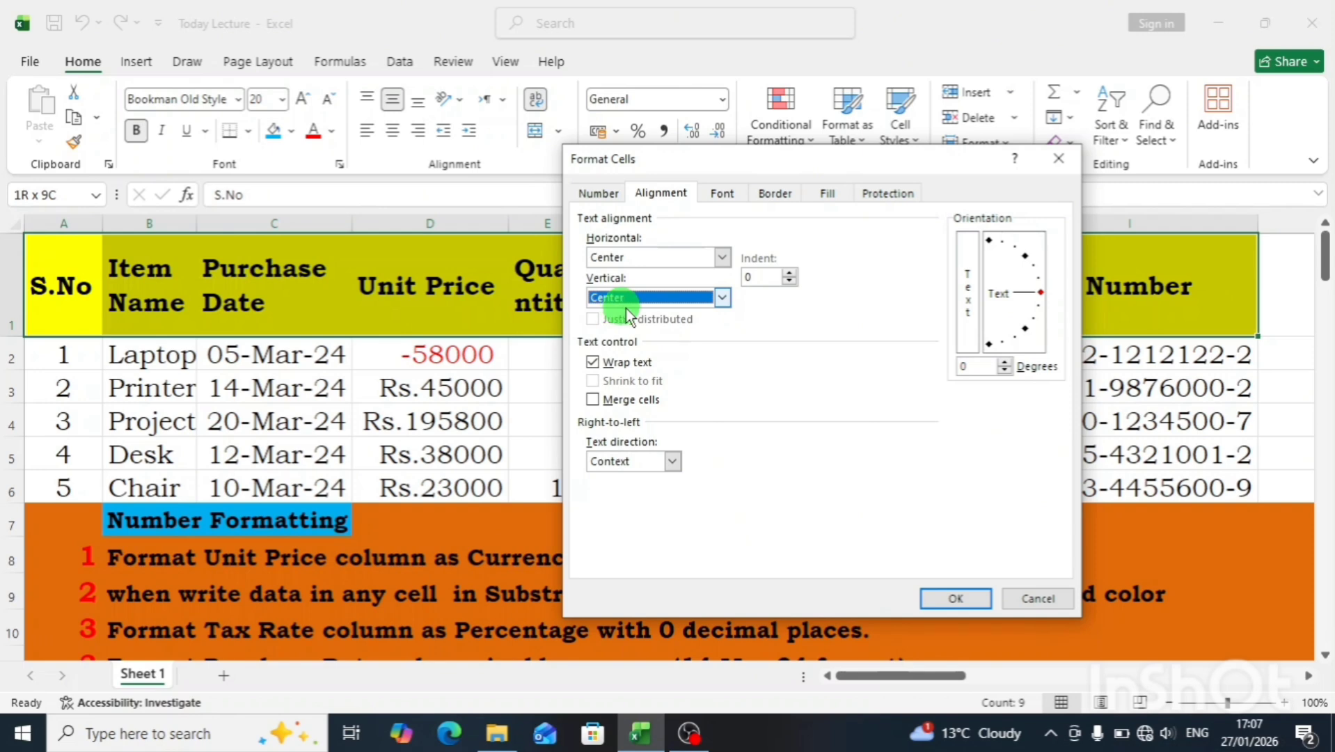
click(955, 598)
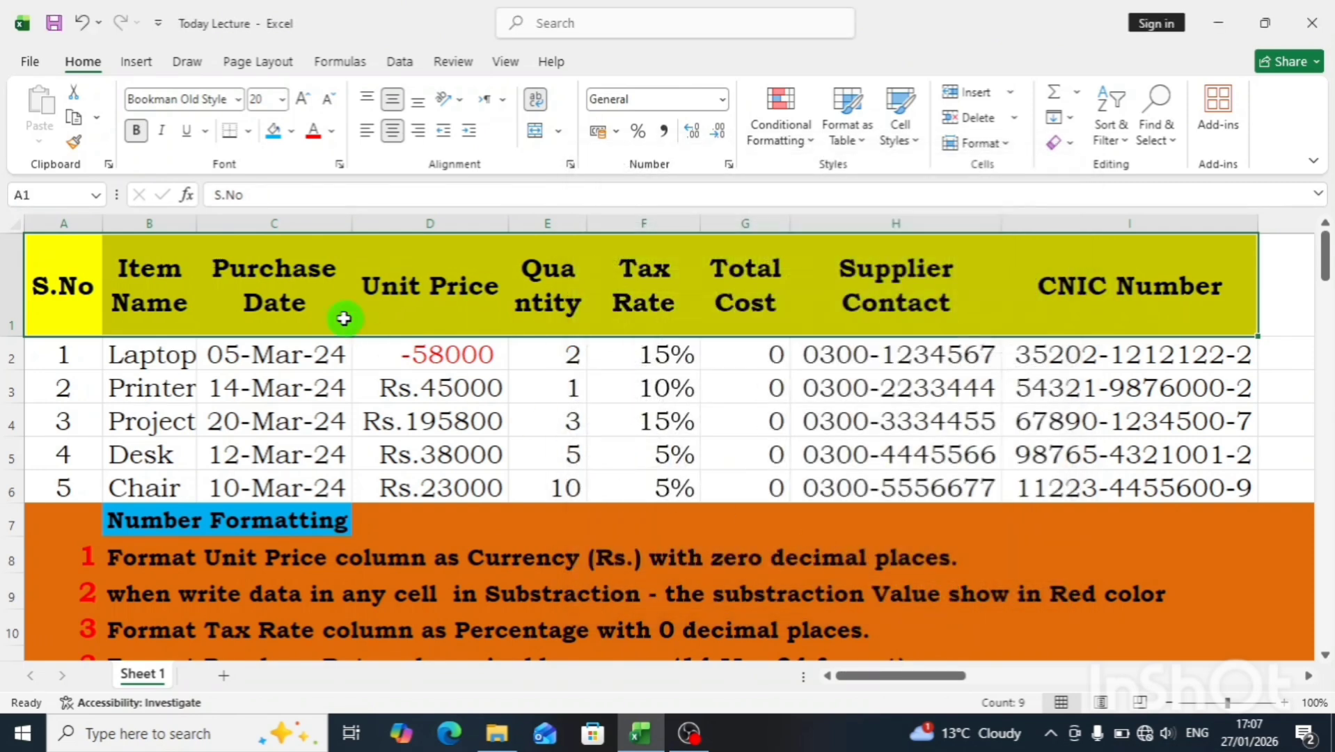
Read the task about adjusting the header text orientation in the list below the table.
click(144, 618)
key(Down)
key(Down)
key(Down)
key(Down)
key(Down)
key(Down)
key(Down)
key(Down)
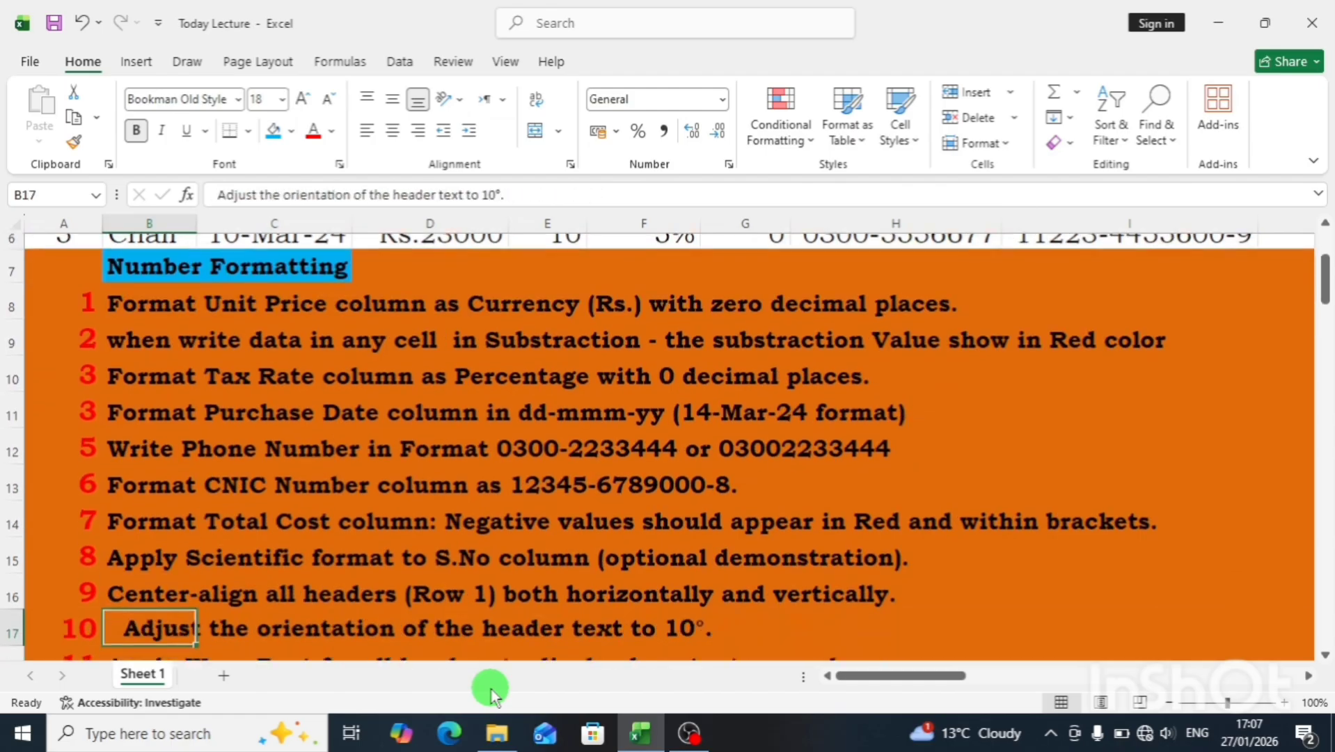
key(Up)
key(Up)
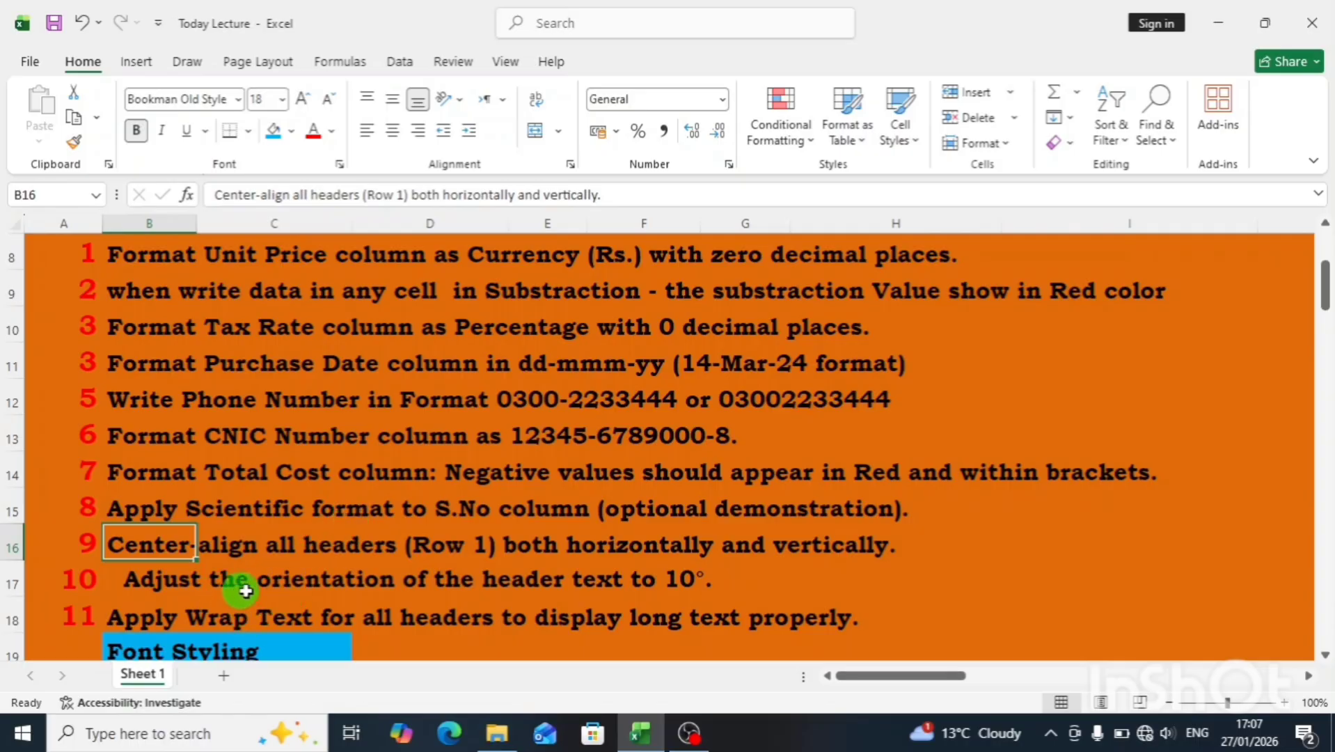
click(140, 563)
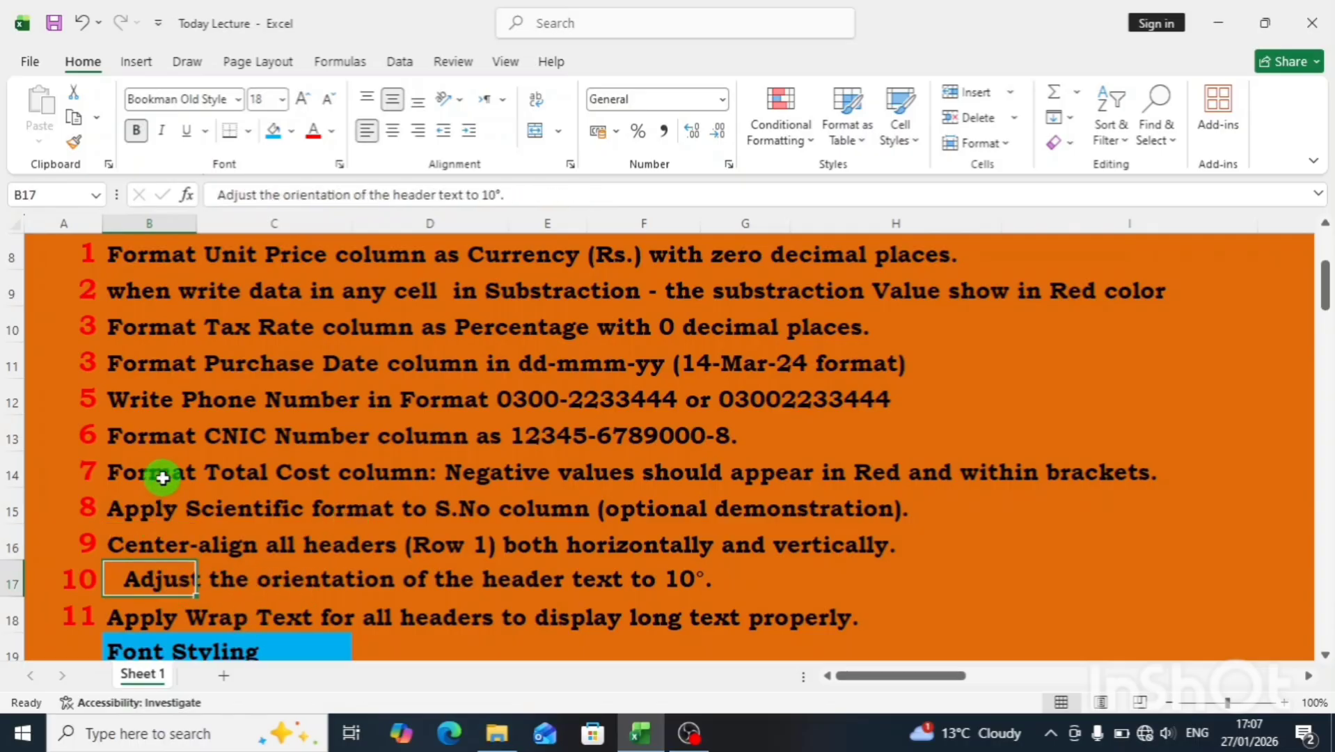
Set the text orientation of the headers in A1:I1 to 10 degrees.
click(164, 477)
key(ctrl+Up)
key(Left)
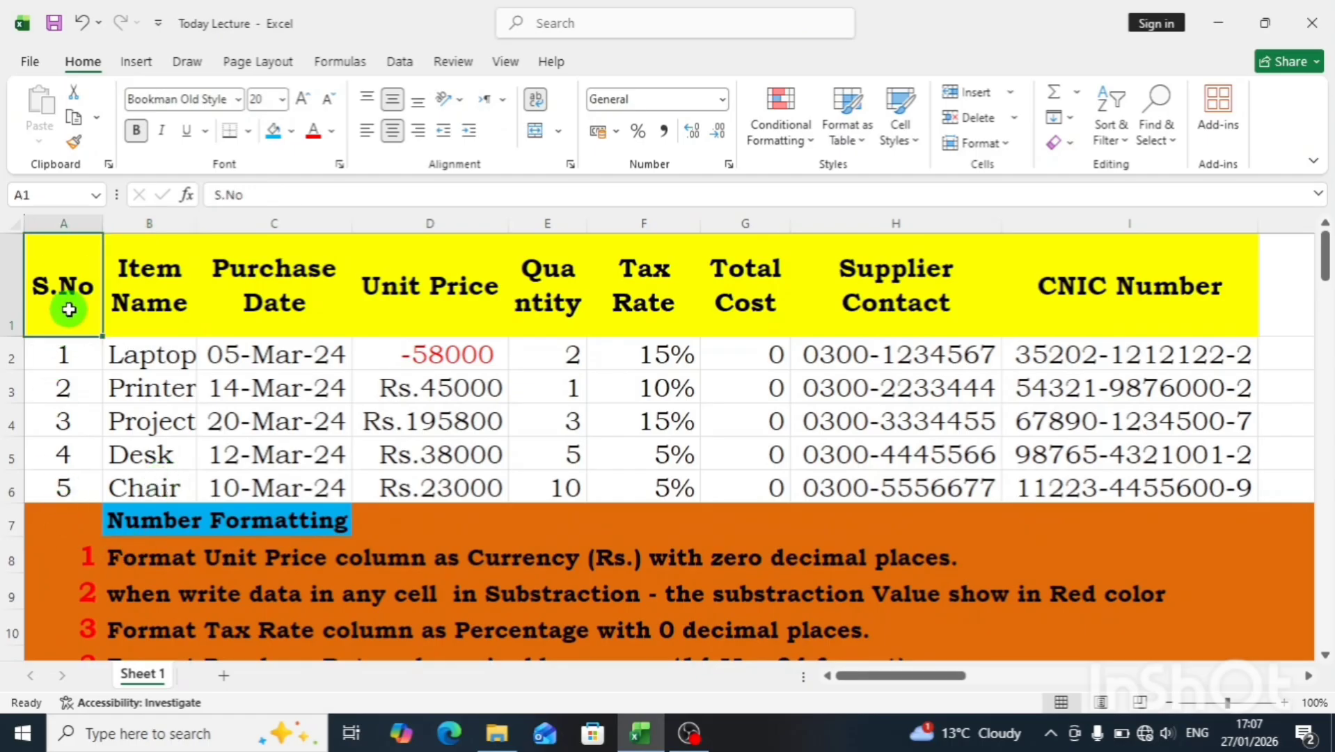
drag(68, 310, 1048, 293)
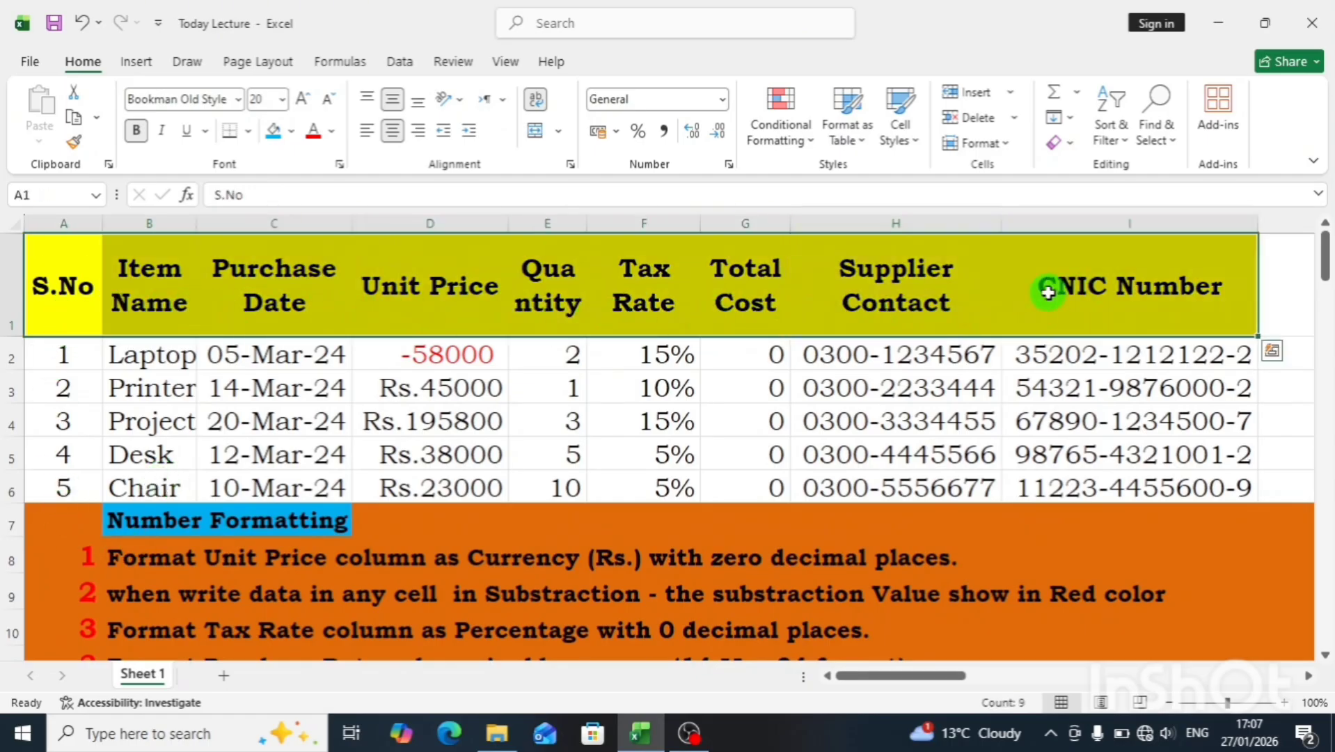
key(ctrl+1)
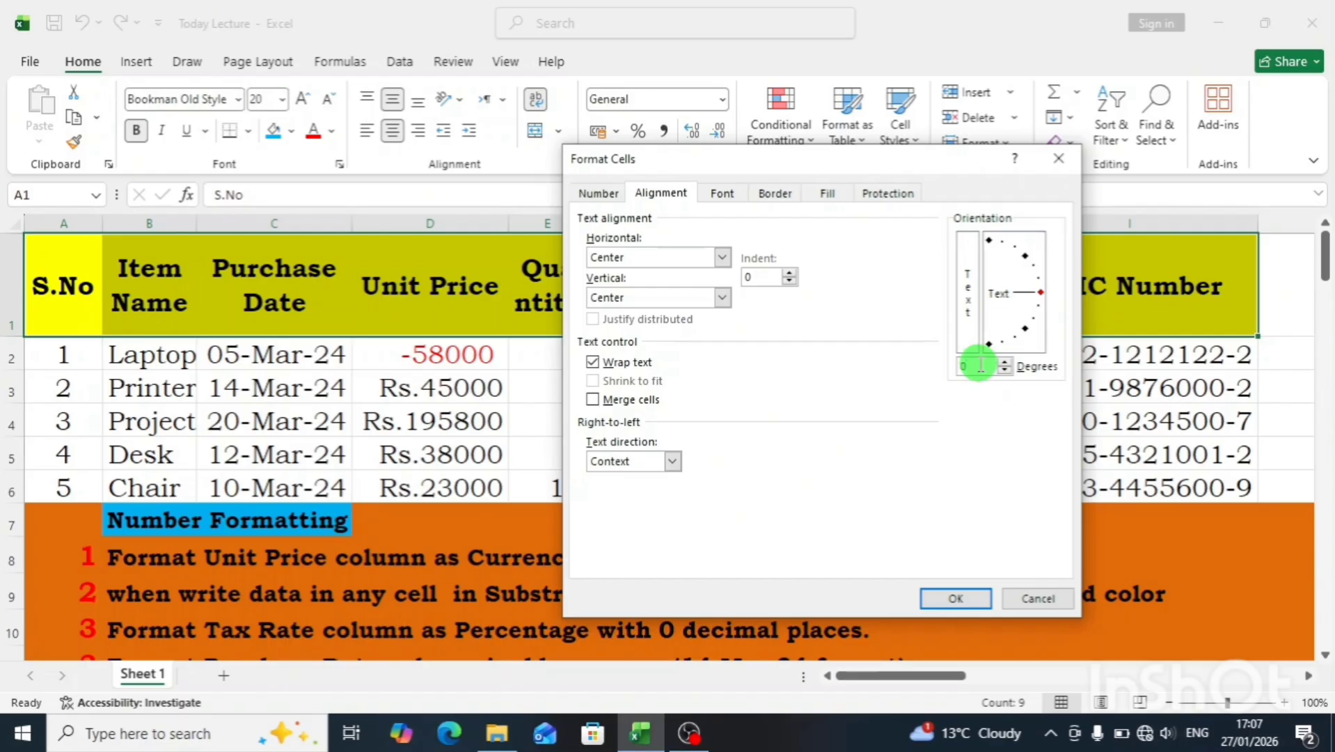
text(1)
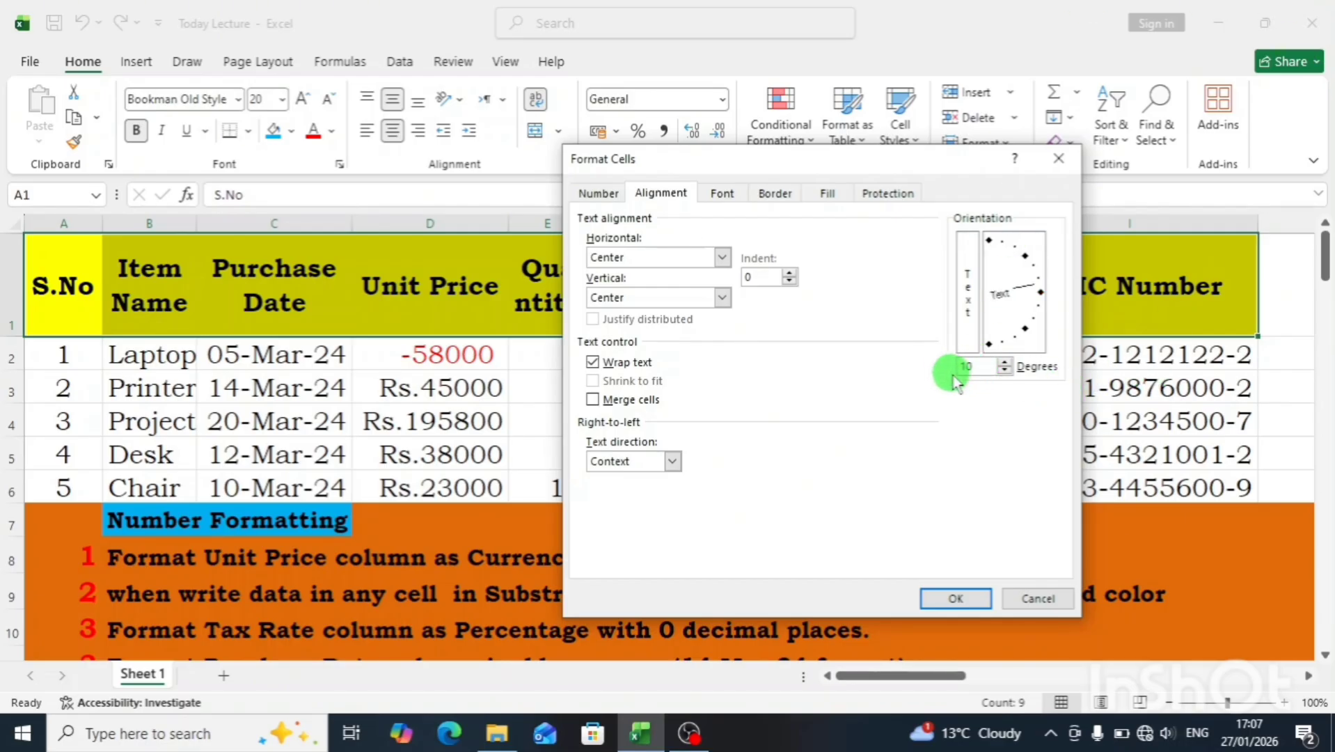
click(955, 597)
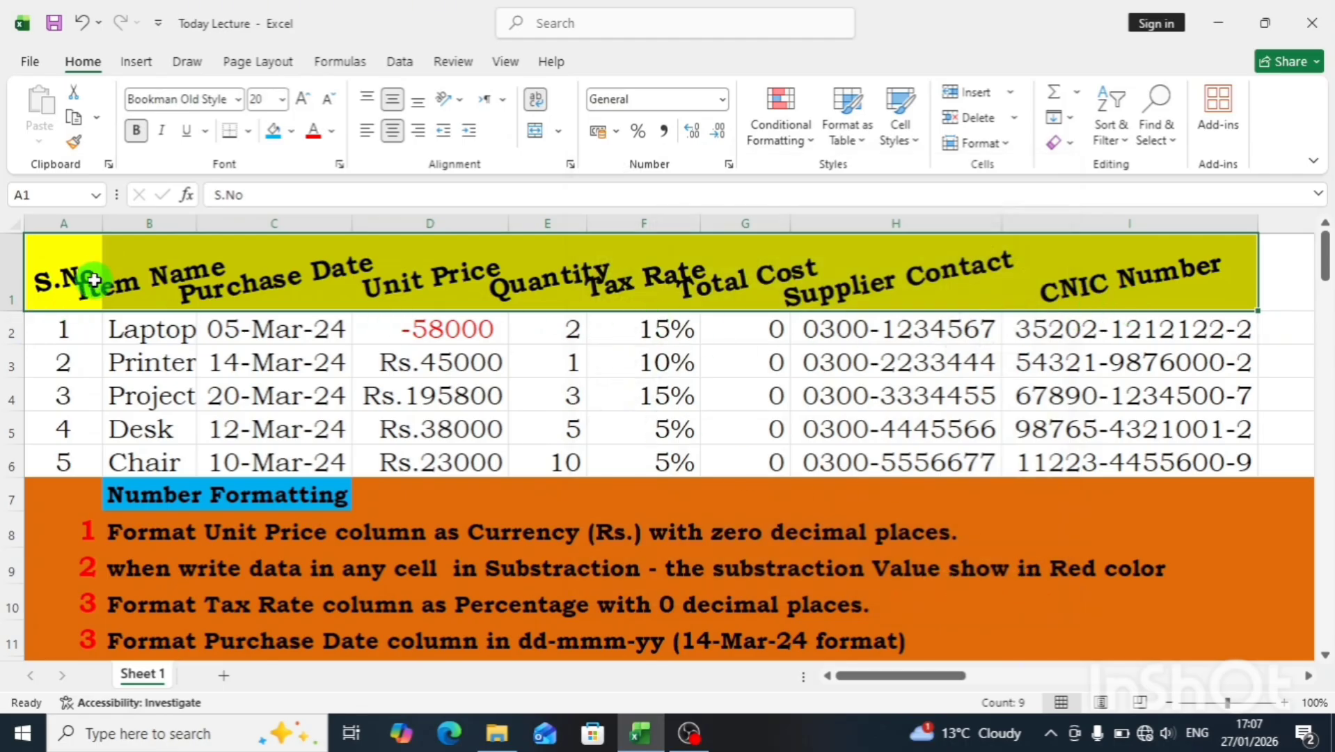
Read the task about wrapping the header text in the list below the table.
click(139, 639)
key(Down)
key(Down)
key(Down)
key(Down)
key(Down)
key(Down)
key(Down)
key(Down)
key(Down)
key(Down)
key(Down)
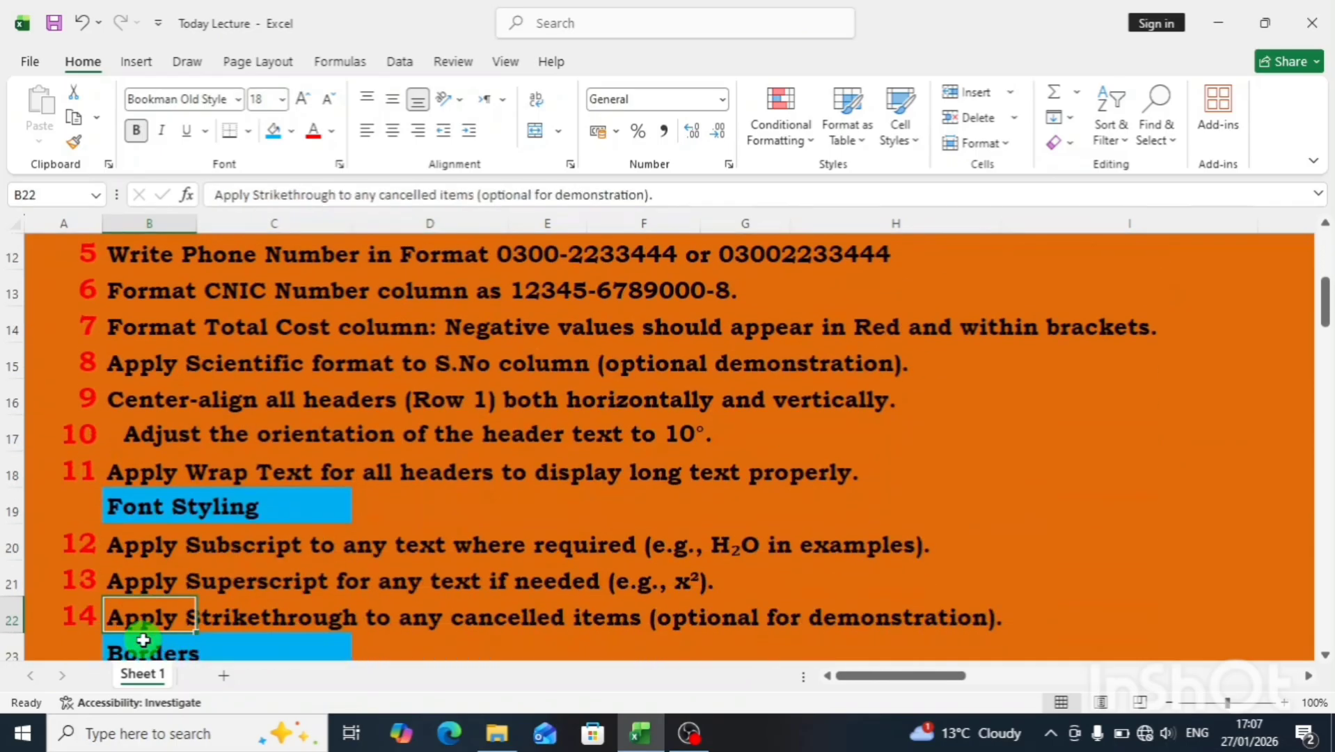
key(Up)
key(Up)
key(Up)
key(Up)
key(Up)
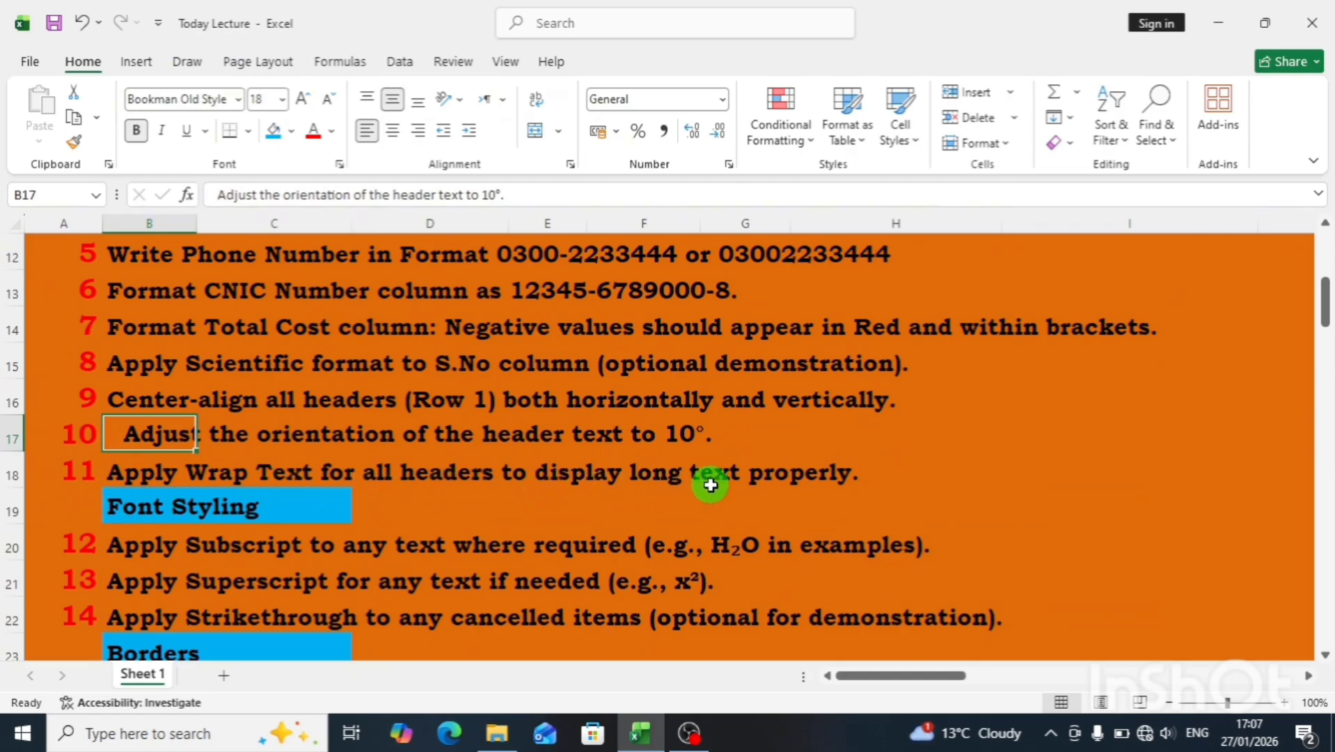
Apply Wrap Text to the table headers in A1:I1.
click(169, 396)
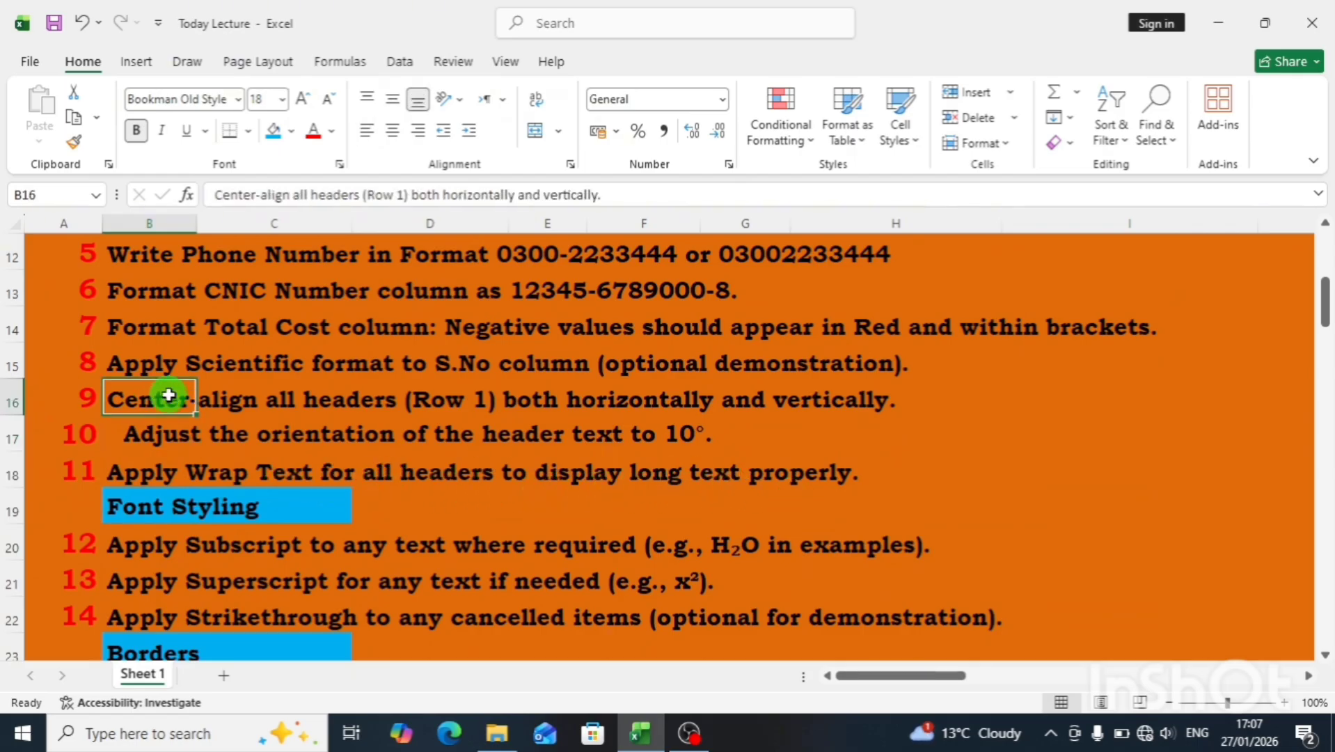
key(ctrl+Up)
key(Left)
key(shift+Right)
key(shift+Right)
key(shift+Right)
key(shift+Right)
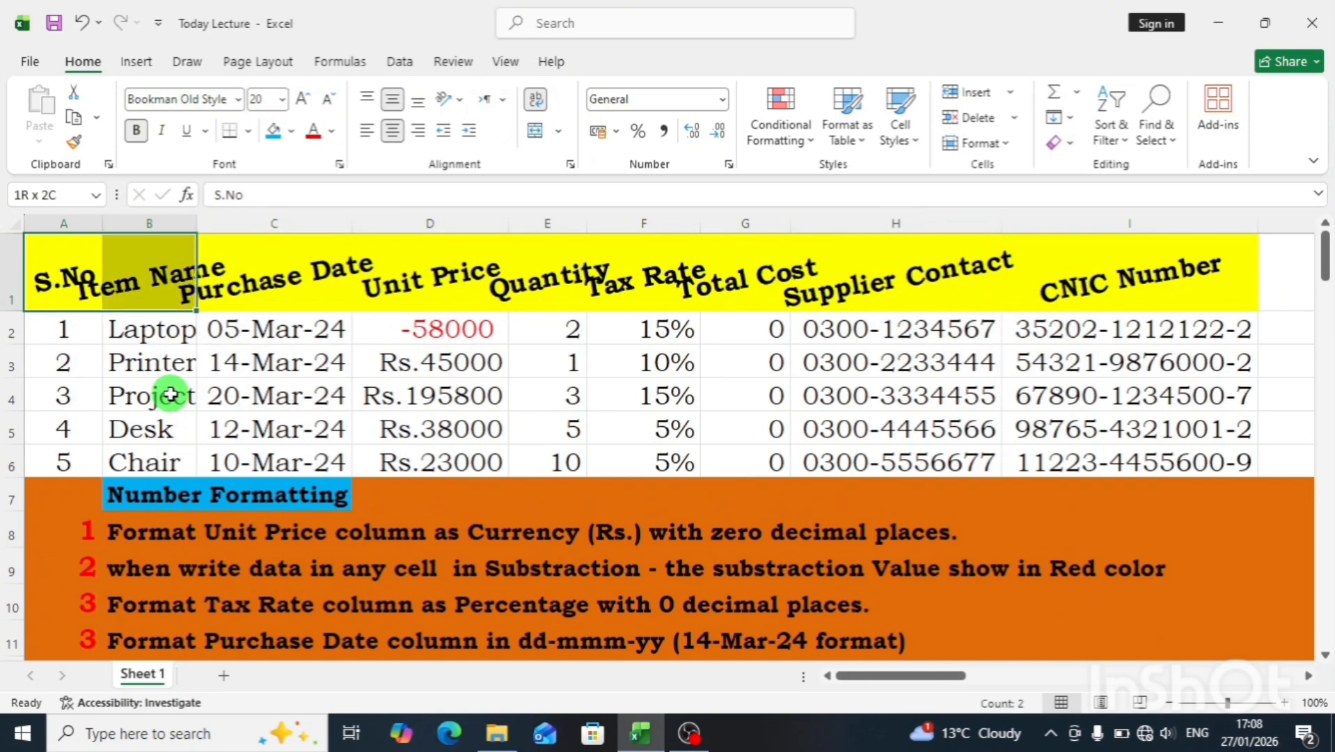
key(shift+Right)
key(shift+Right)
key(shift+Right)
key(shift+Right)
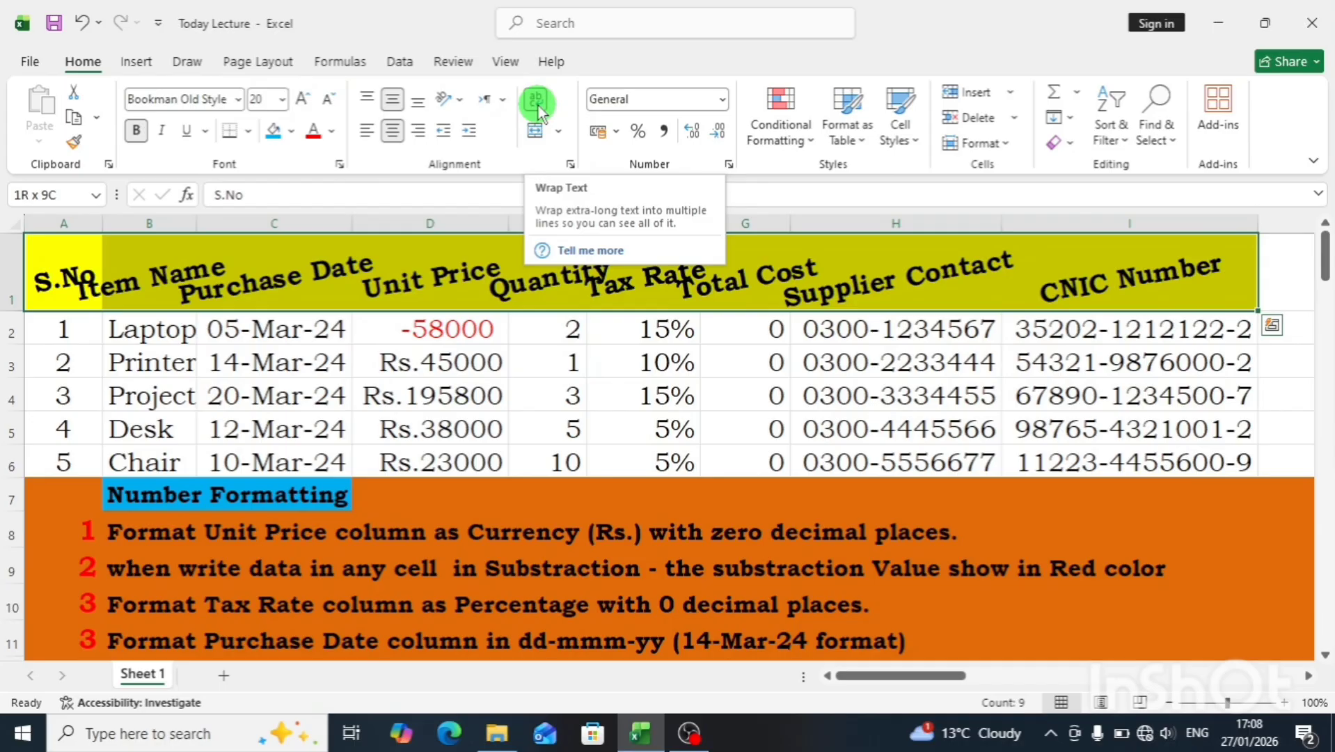
key(ctrl+1)
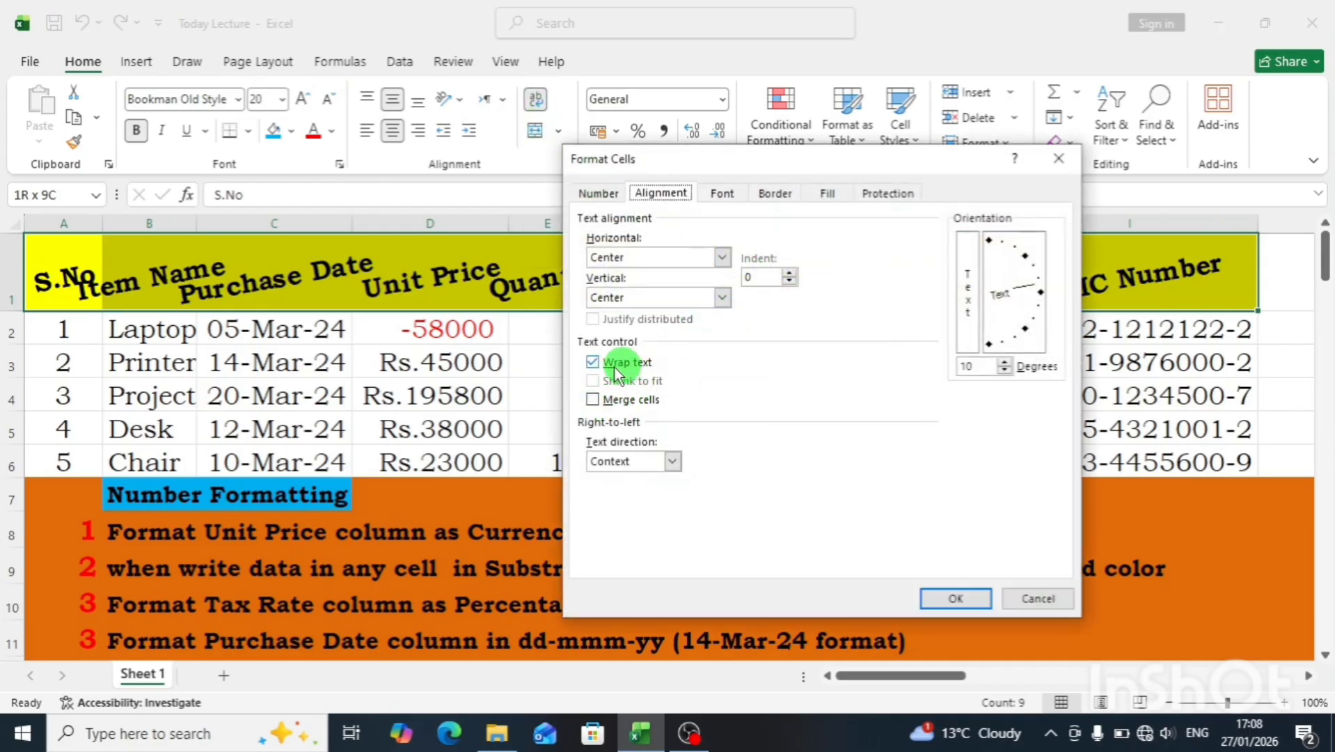
click(592, 363)
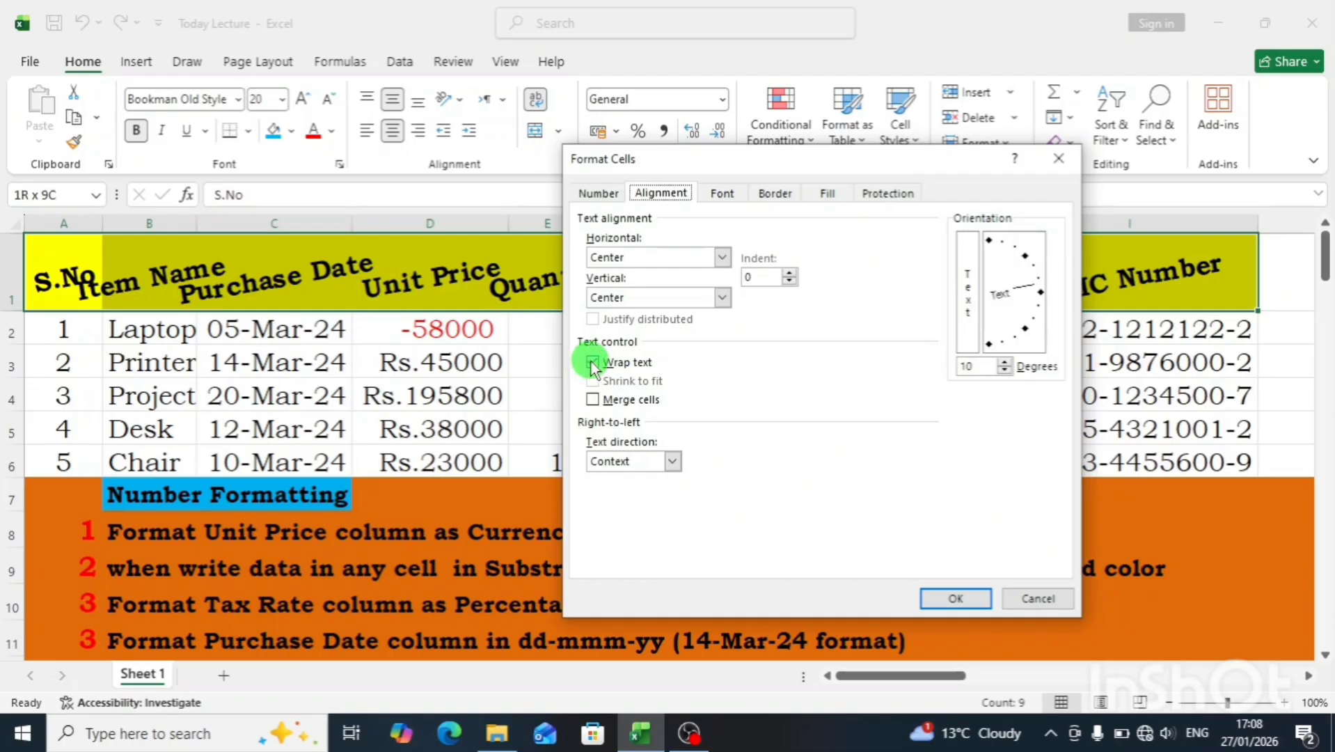
click(955, 597)
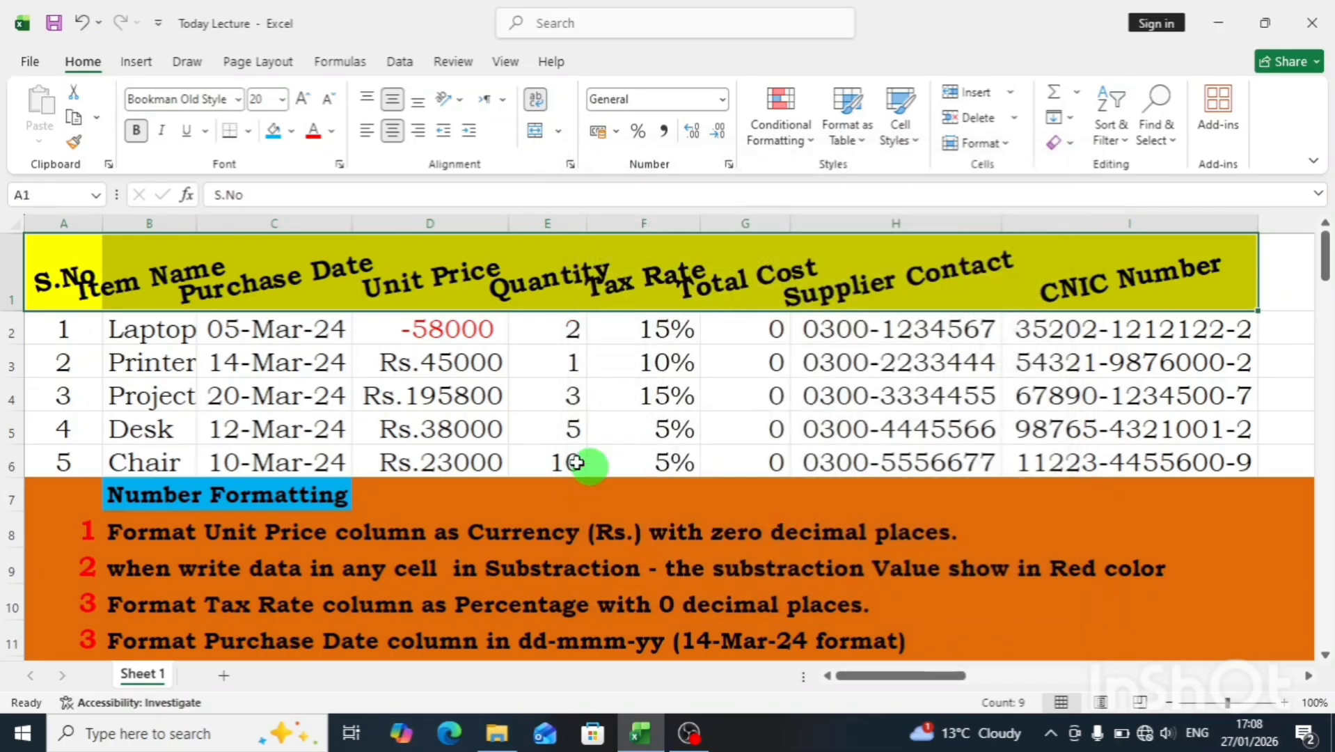
Read the Font Styling tasks about subscript, superscript and strikethrough in the list below the table.
click(308, 567)
key(Down)
key(Down)
key(Down)
key(Down)
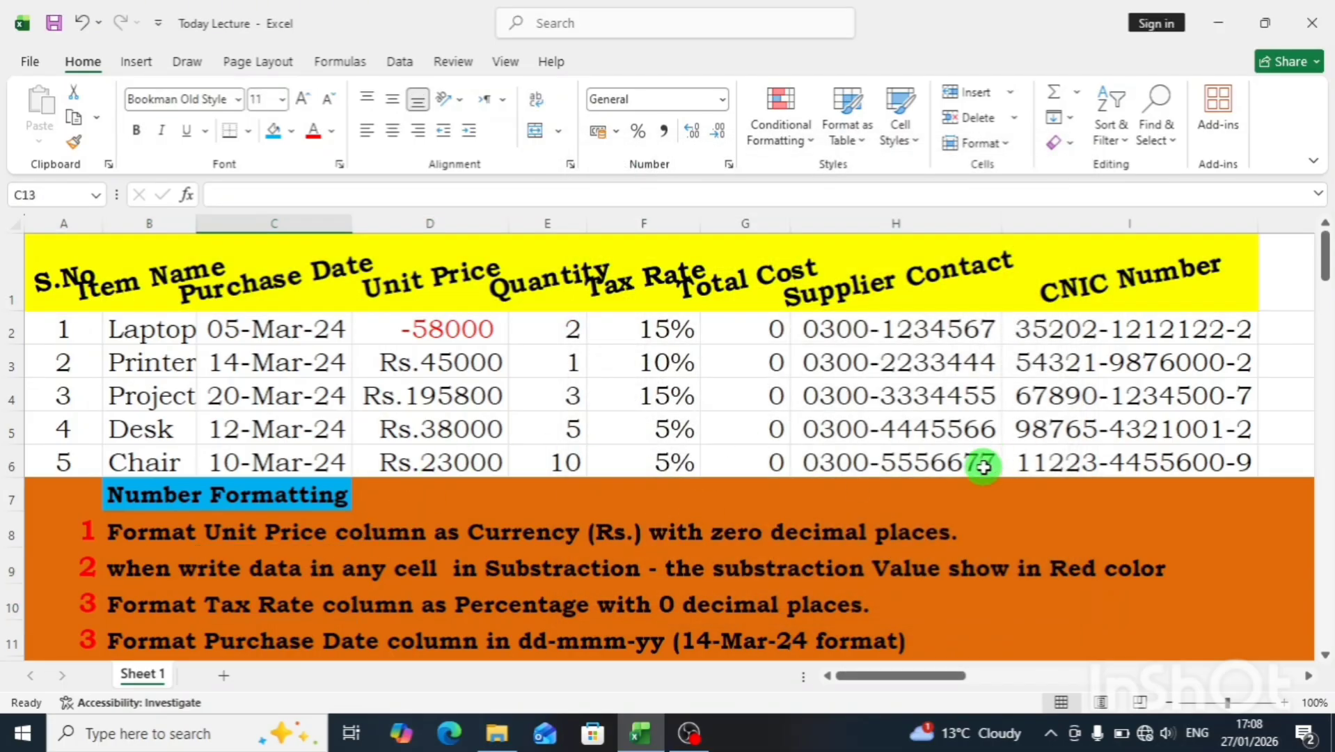
key(Down)
key(Down)
key(Down)
key(Down)
key(Down)
key(Down)
key(Down)
key(Down)
key(Down)
key(Down)
key(Down)
key(Left)
key(Up)
key(Up)
key(Up)
key(Up)
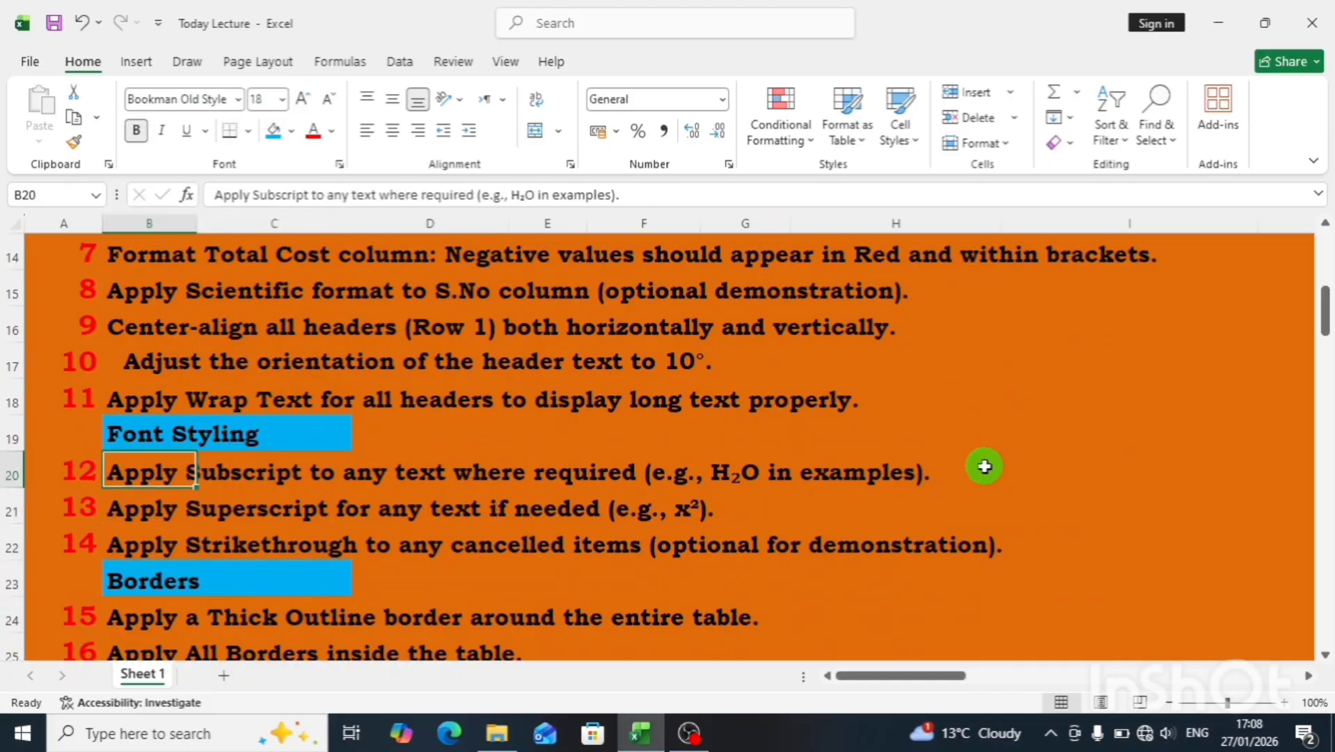
key(Up)
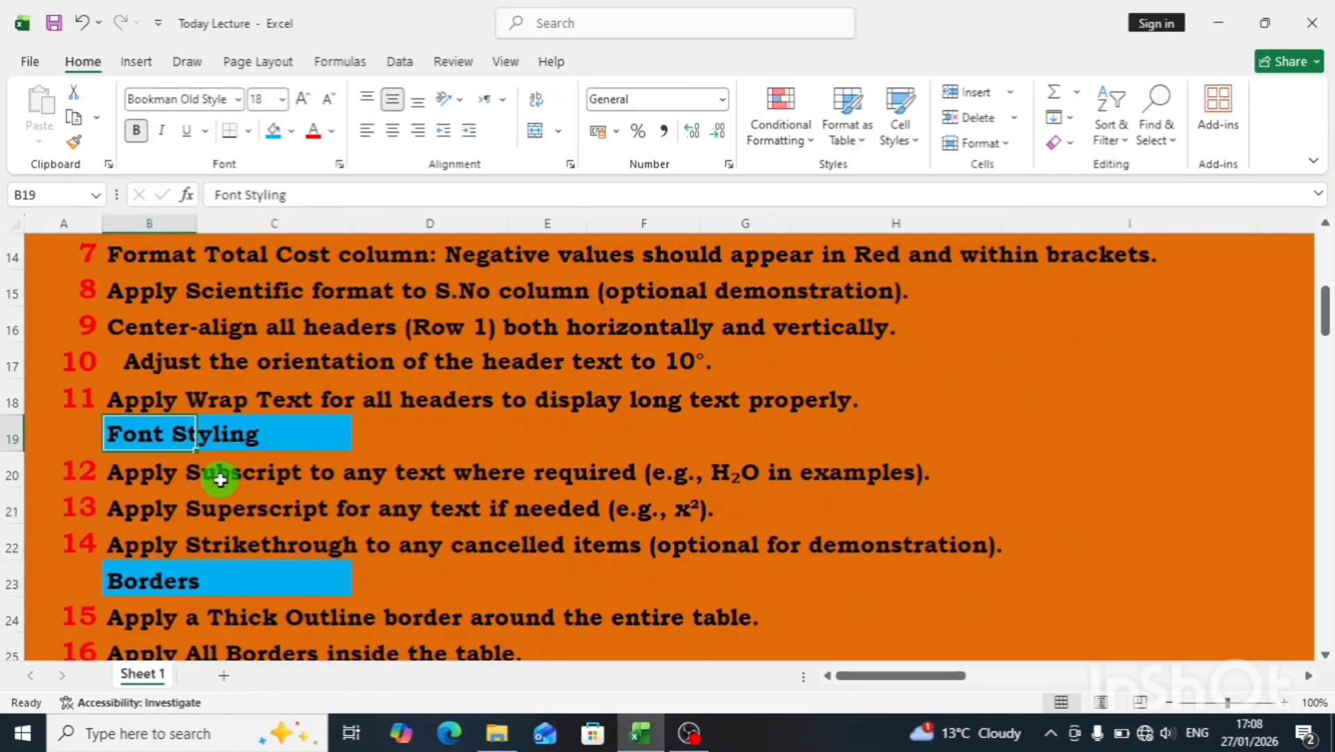
Look through the number, alignment and font effect options in the Format Cells settings without applying any.
key(ctrl+1)
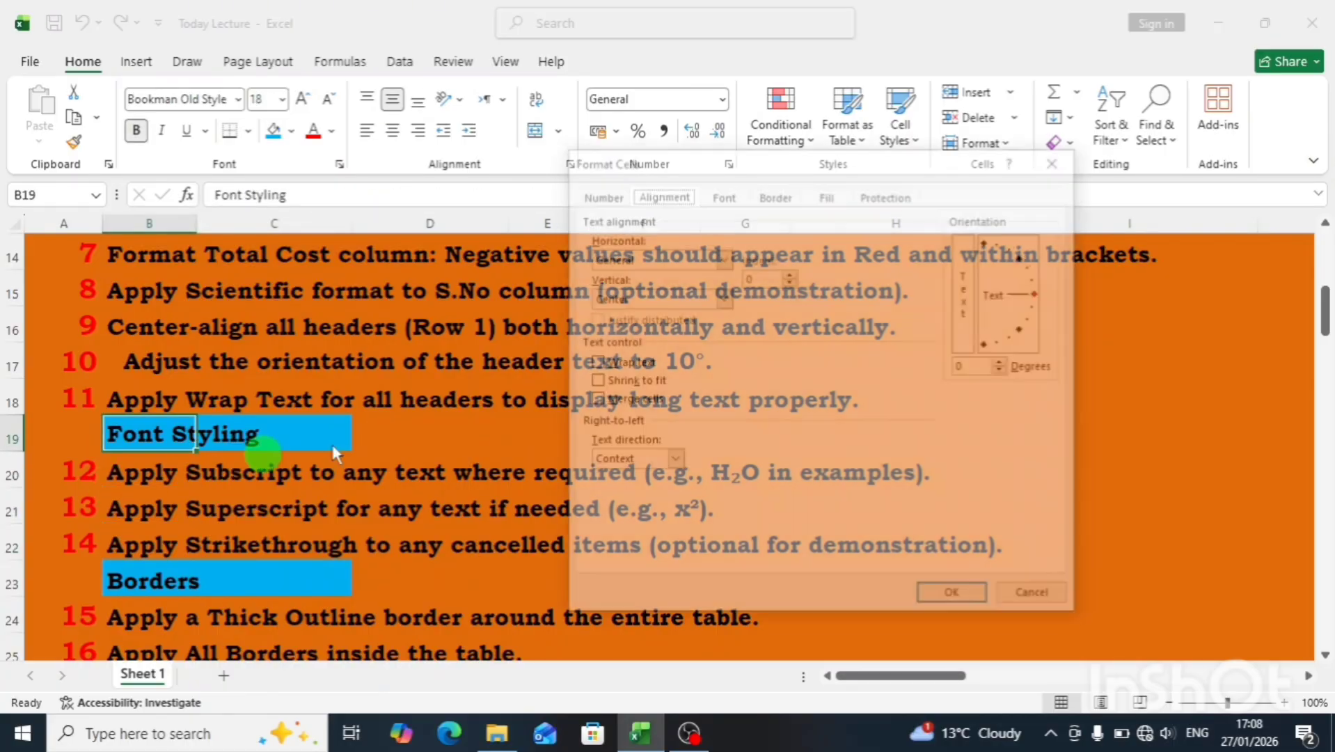
drag(659, 159, 703, 245)
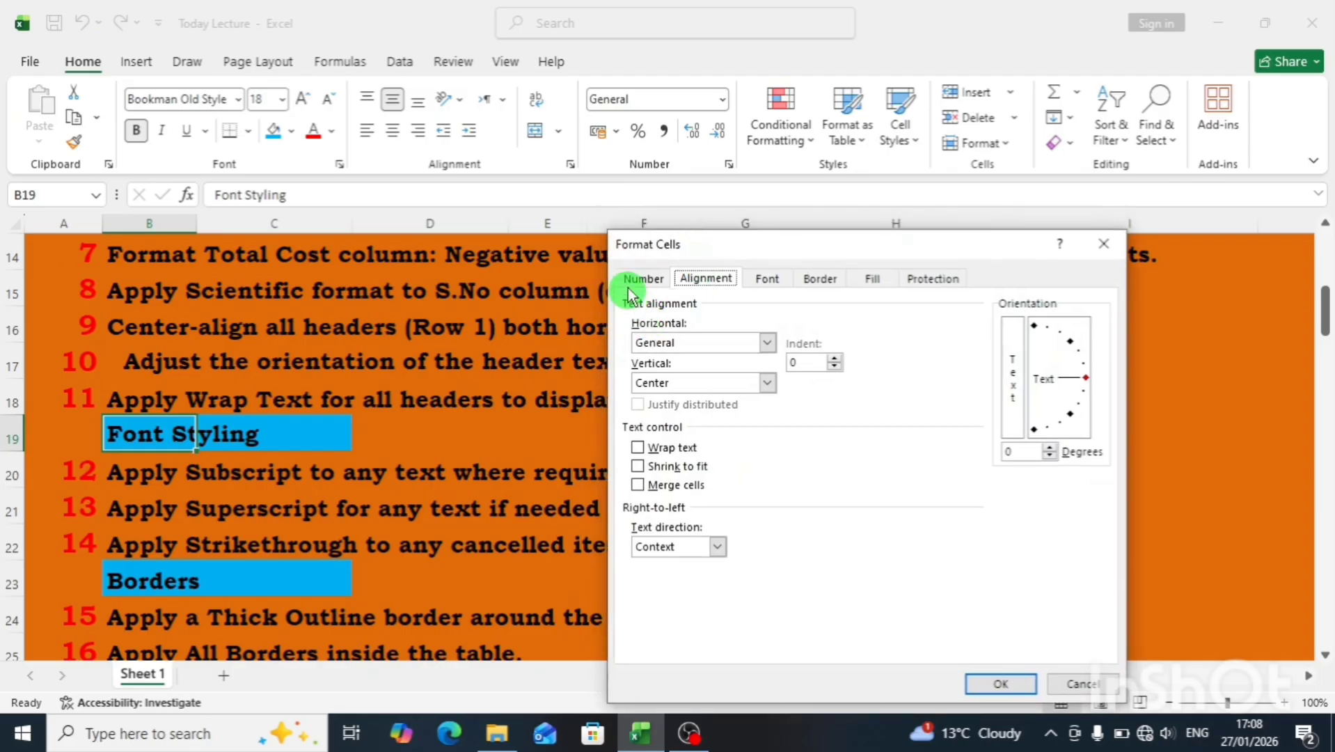
click(643, 278)
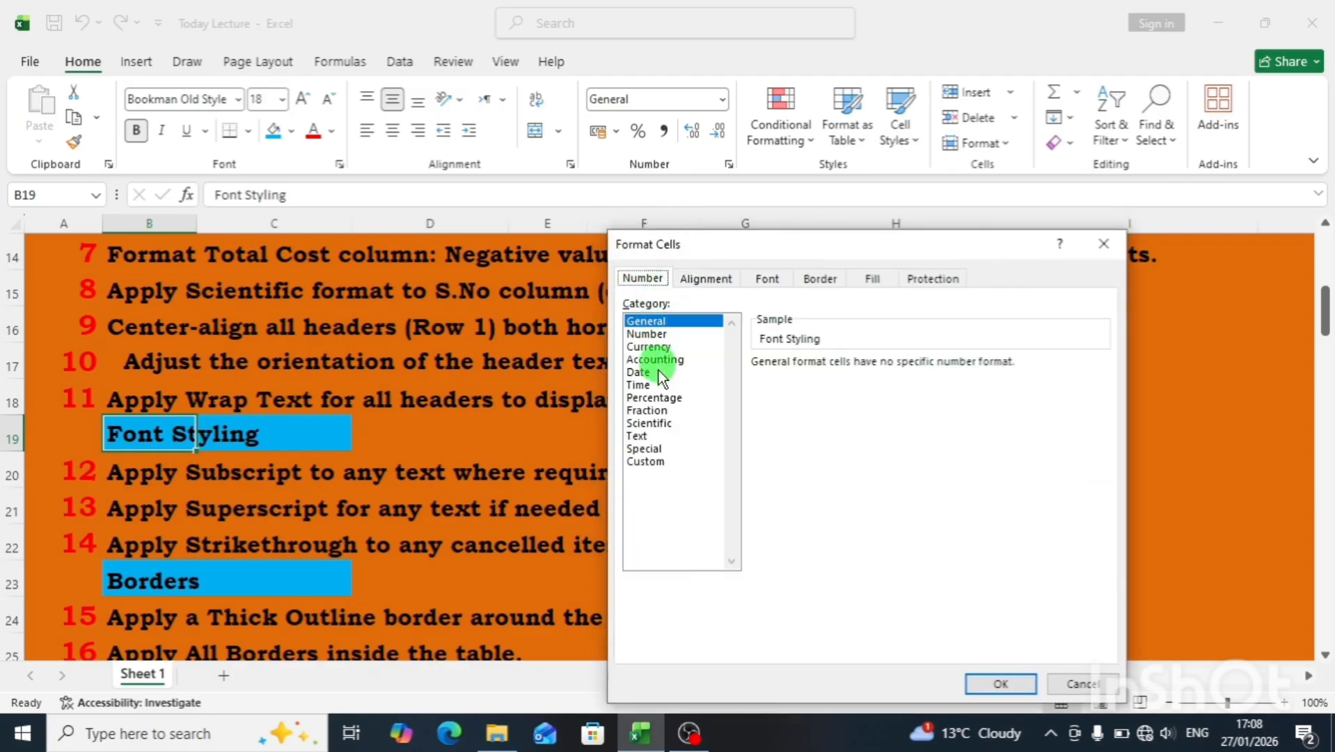
click(703, 278)
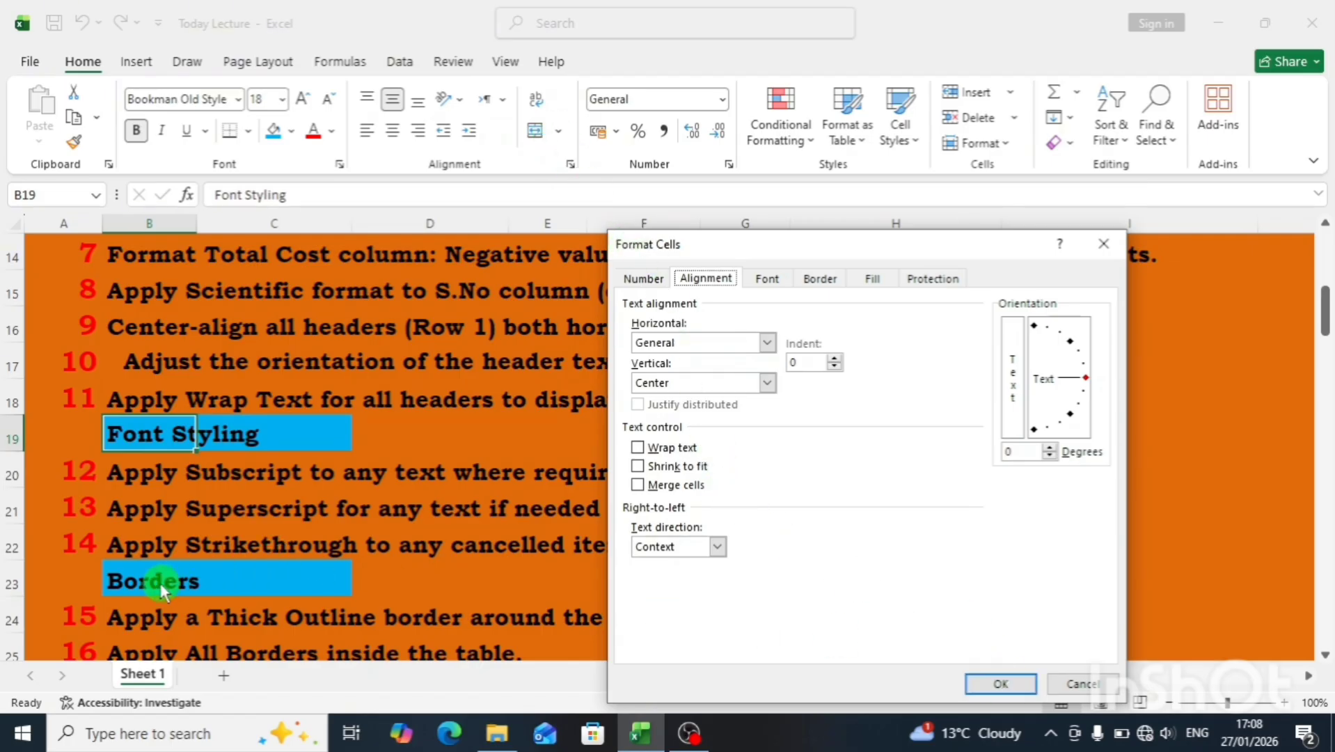
click(768, 282)
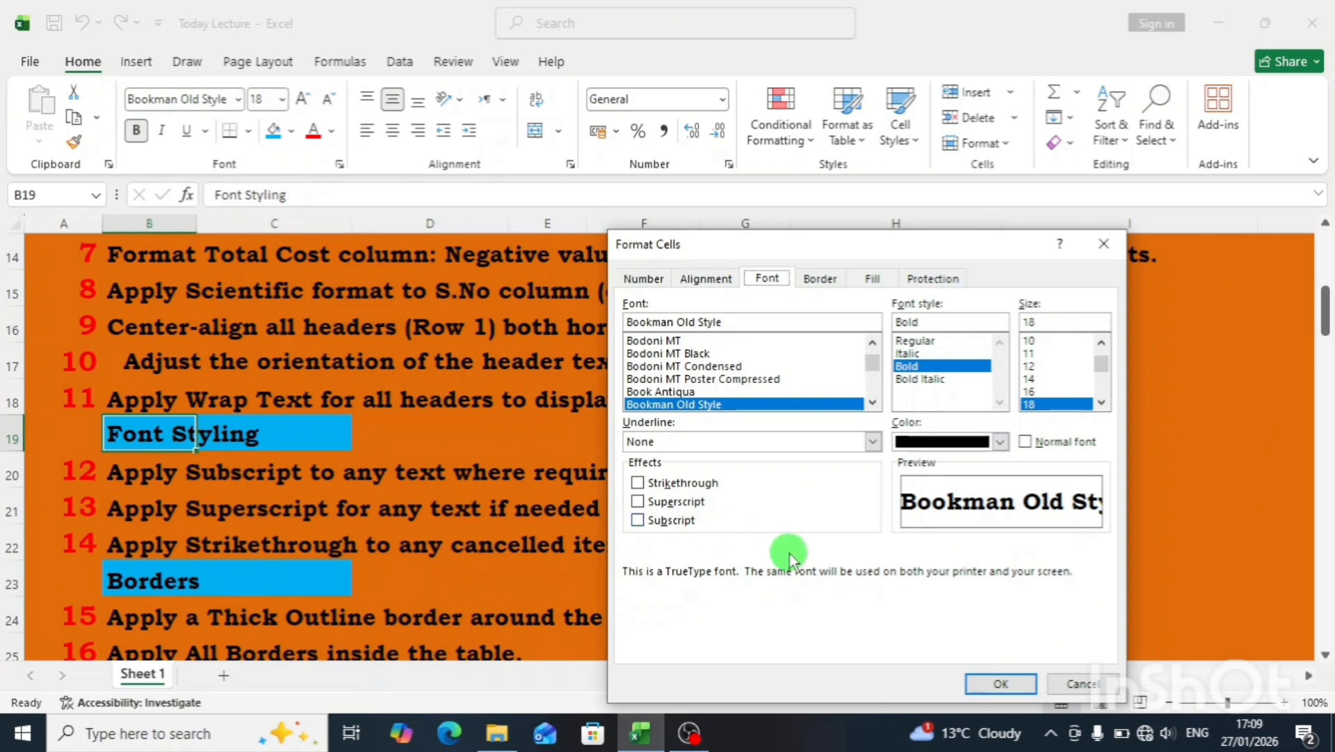
drag(725, 250, 801, 223)
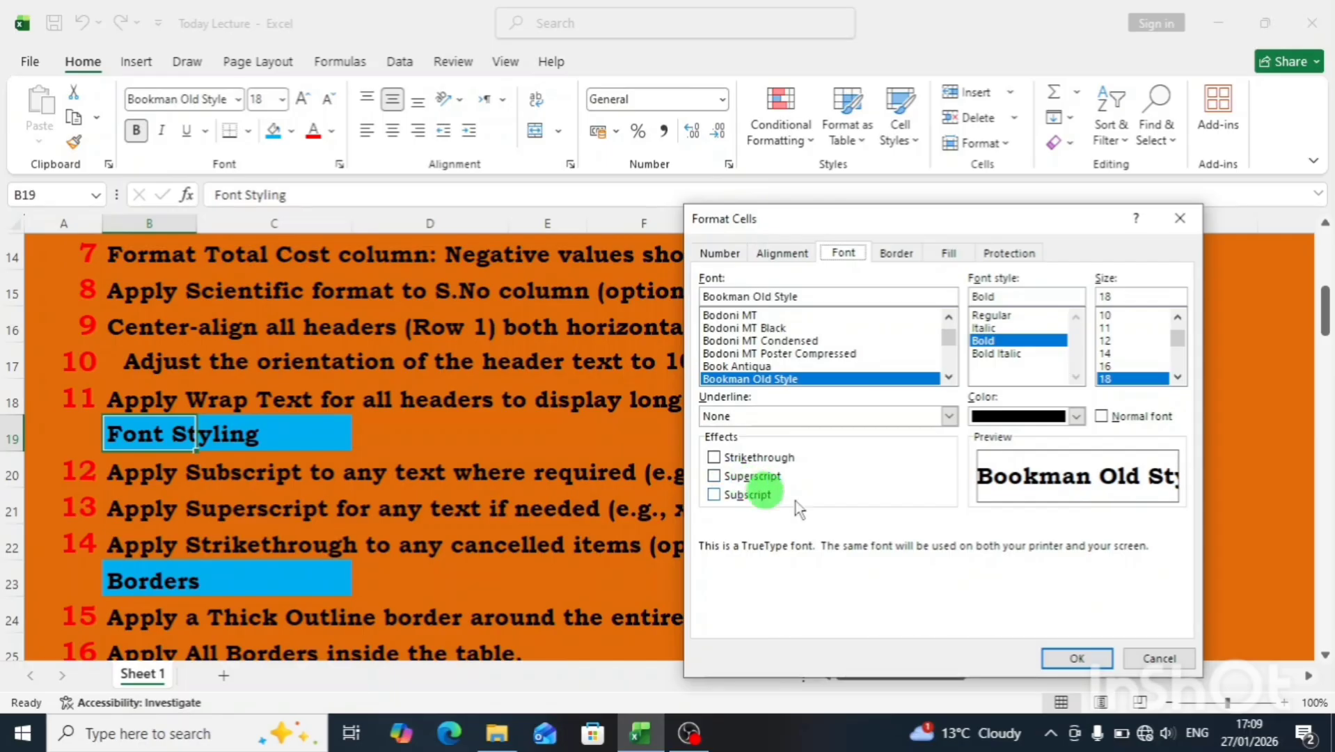
click(1148, 658)
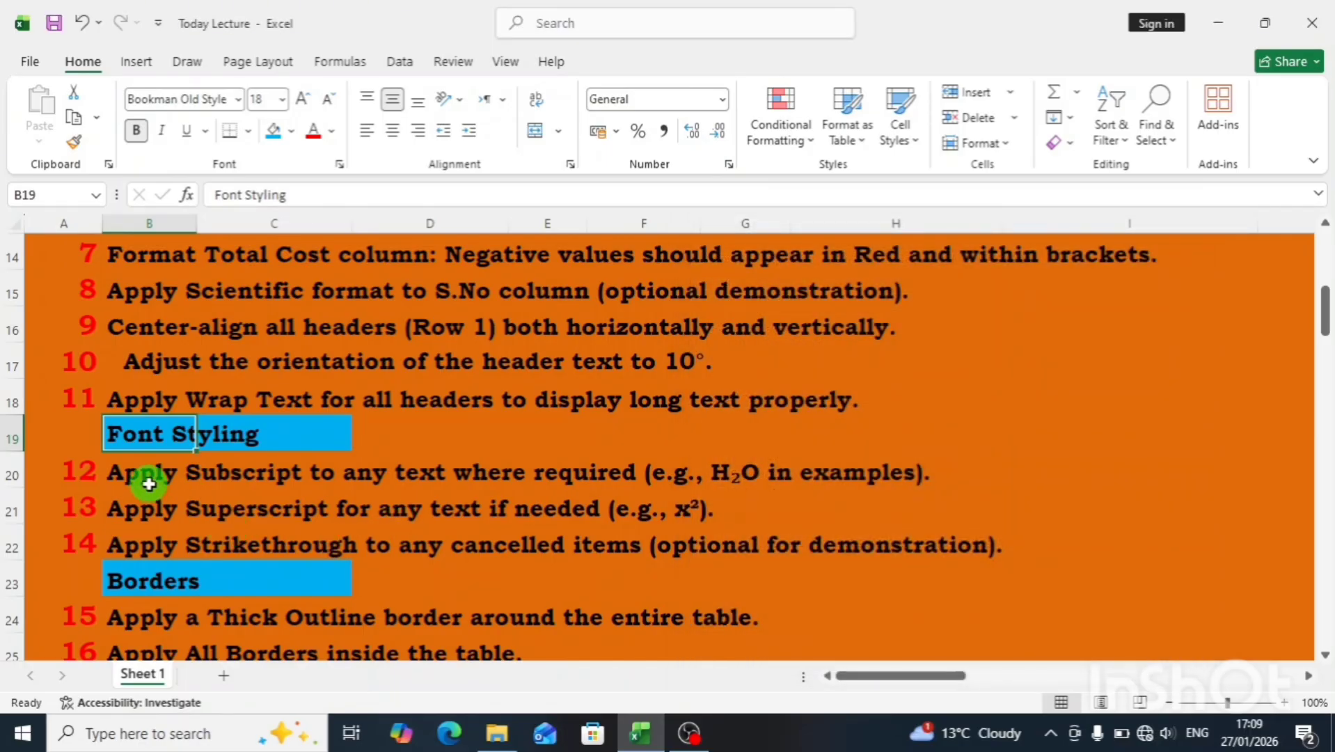
Enter the sample text H2O in cell J2, beside the first data row of the table.
click(148, 484)
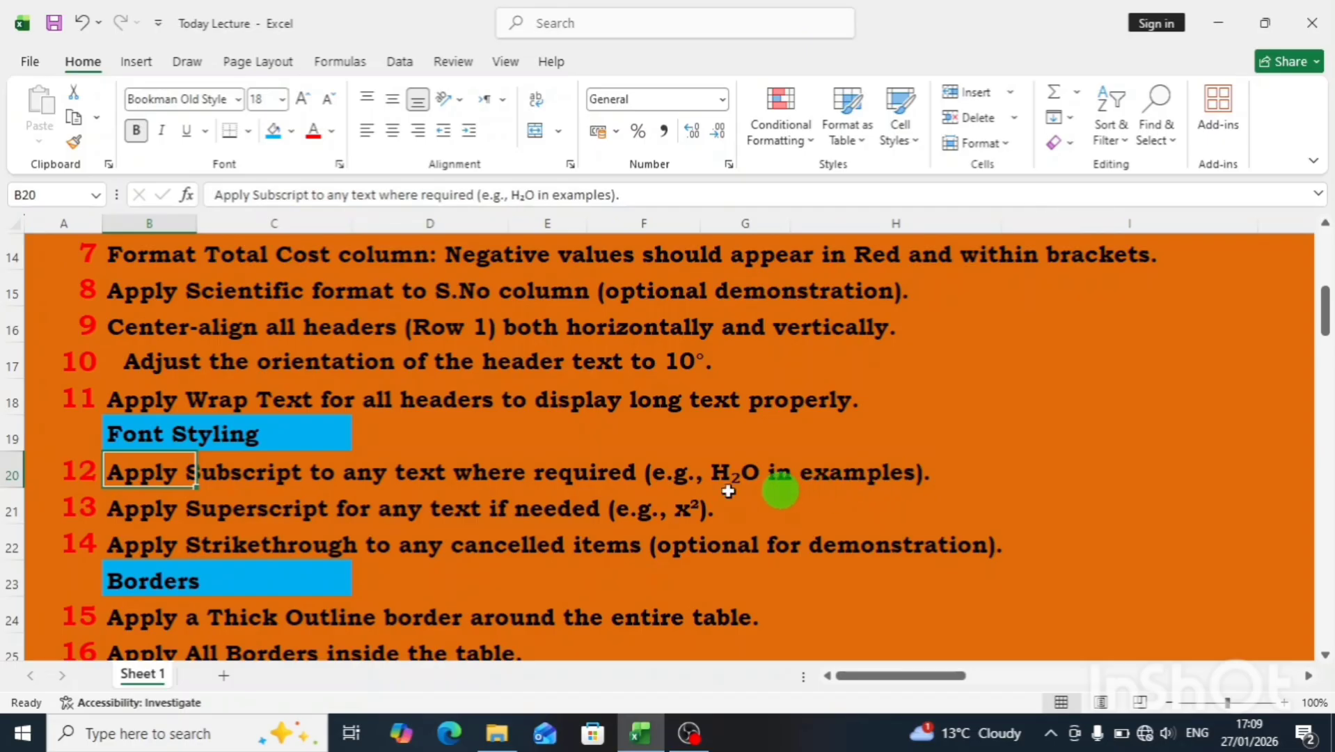
click(636, 507)
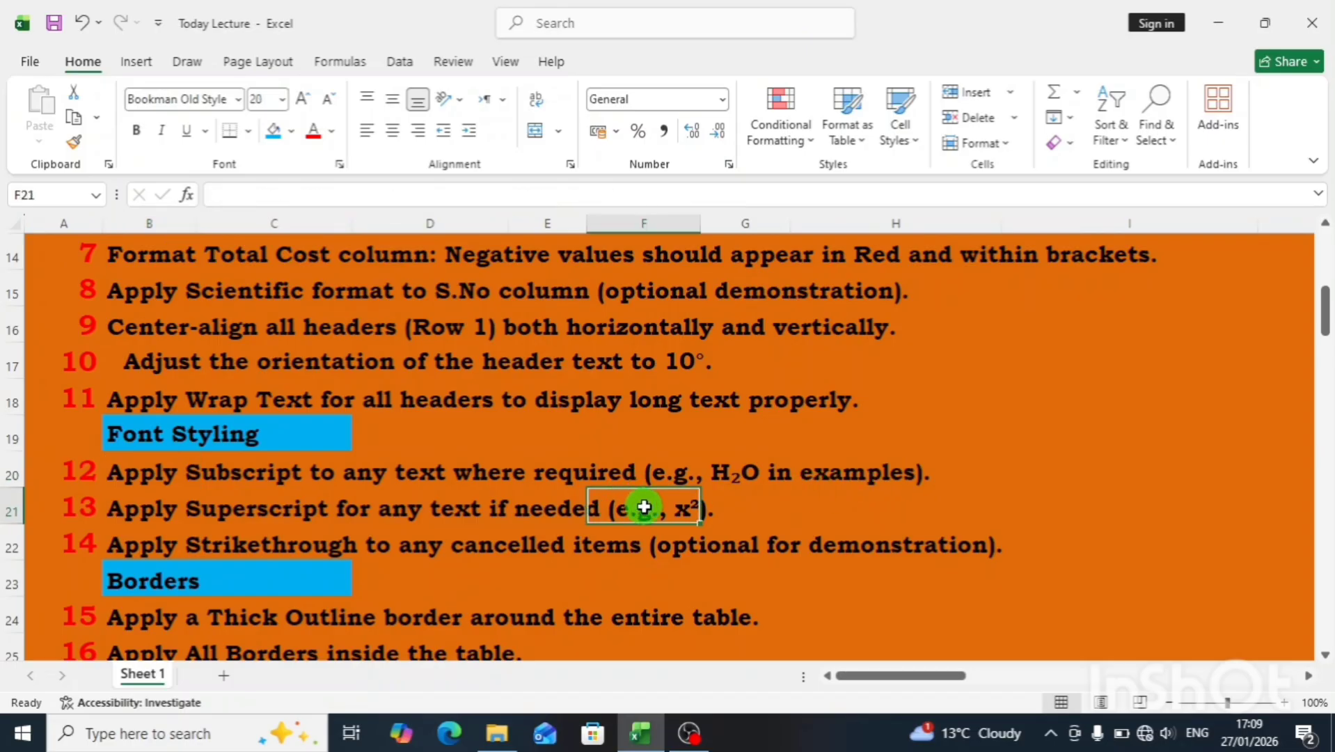
key(Up)
key(Up)
key(Up)
key(Up)
key(Up)
key(Up)
key(Up)
key(Up)
key(Up)
key(Up)
key(Up)
key(Up)
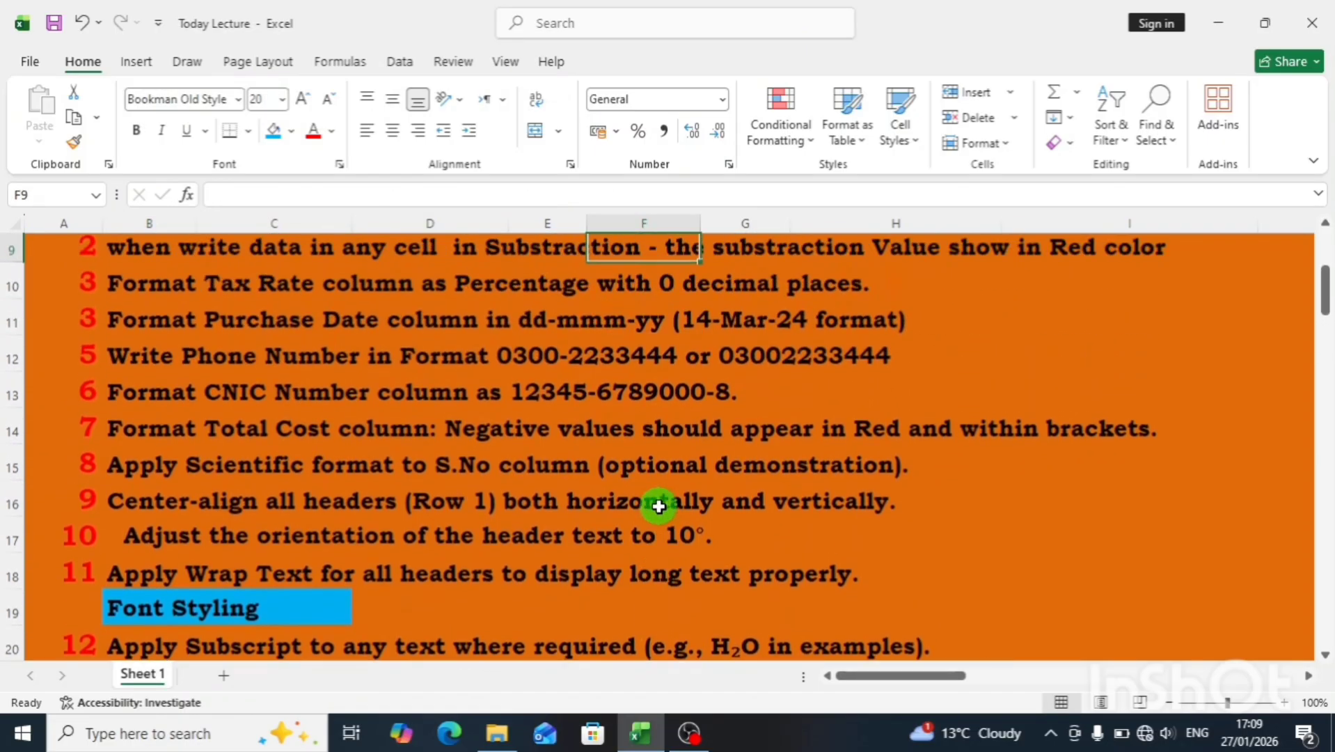
key(Up)
key(Up)
key(Up)
key(Up)
key(Up)
key(Up)
key(Up)
key(Up)
key(Right)
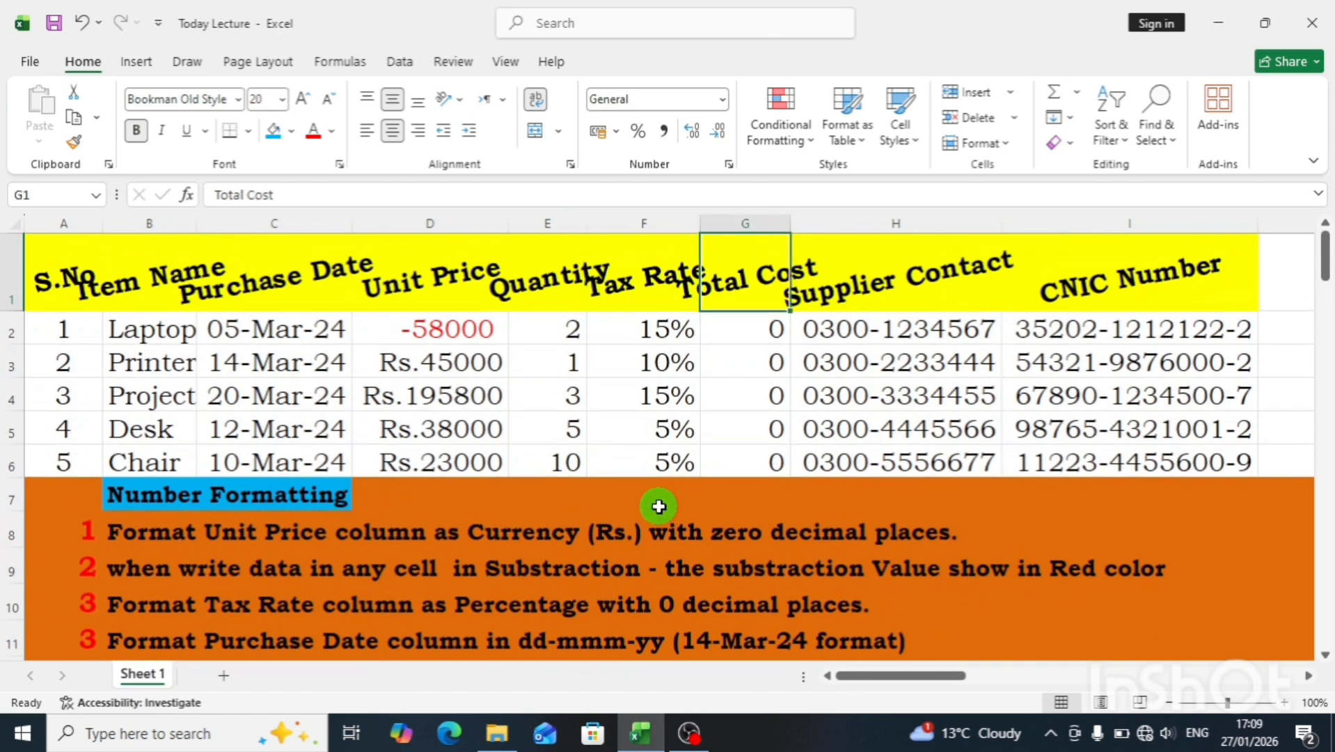
key(Right)
key(Right)
key(Right)
key(Down)
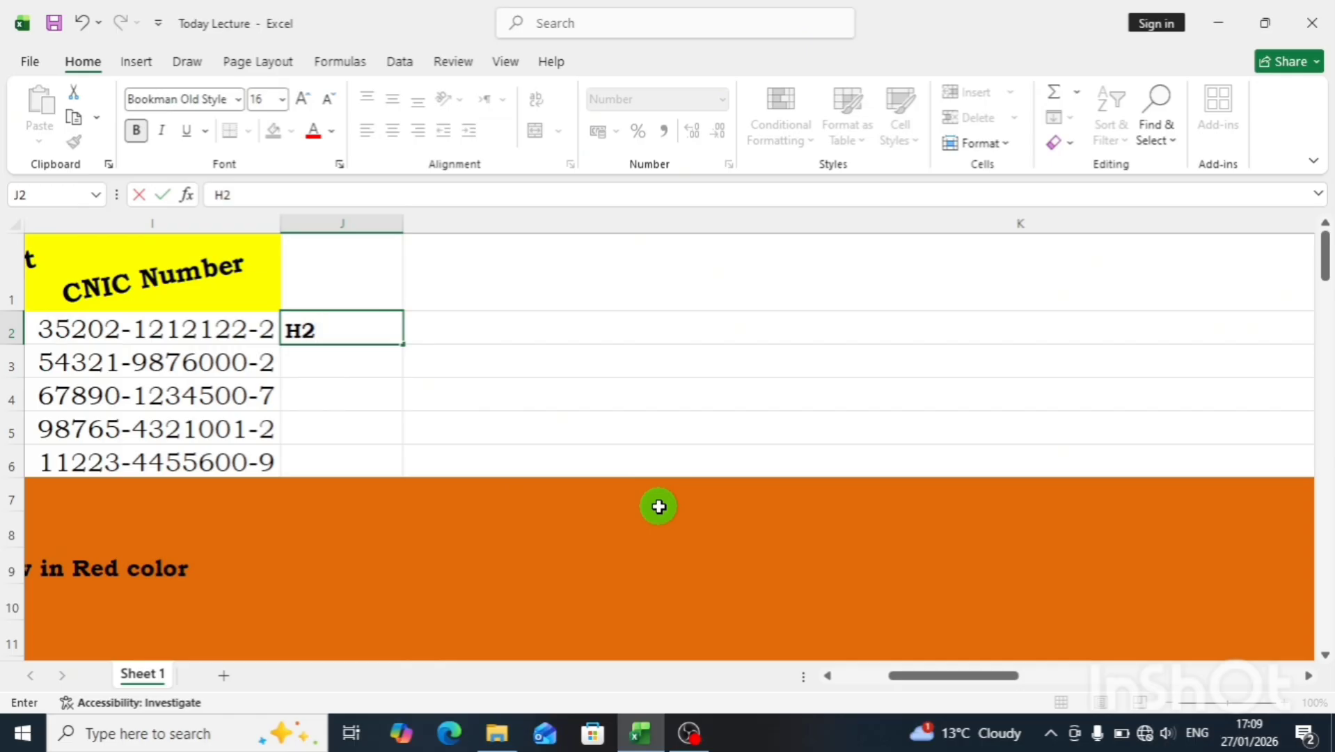
key(Left)
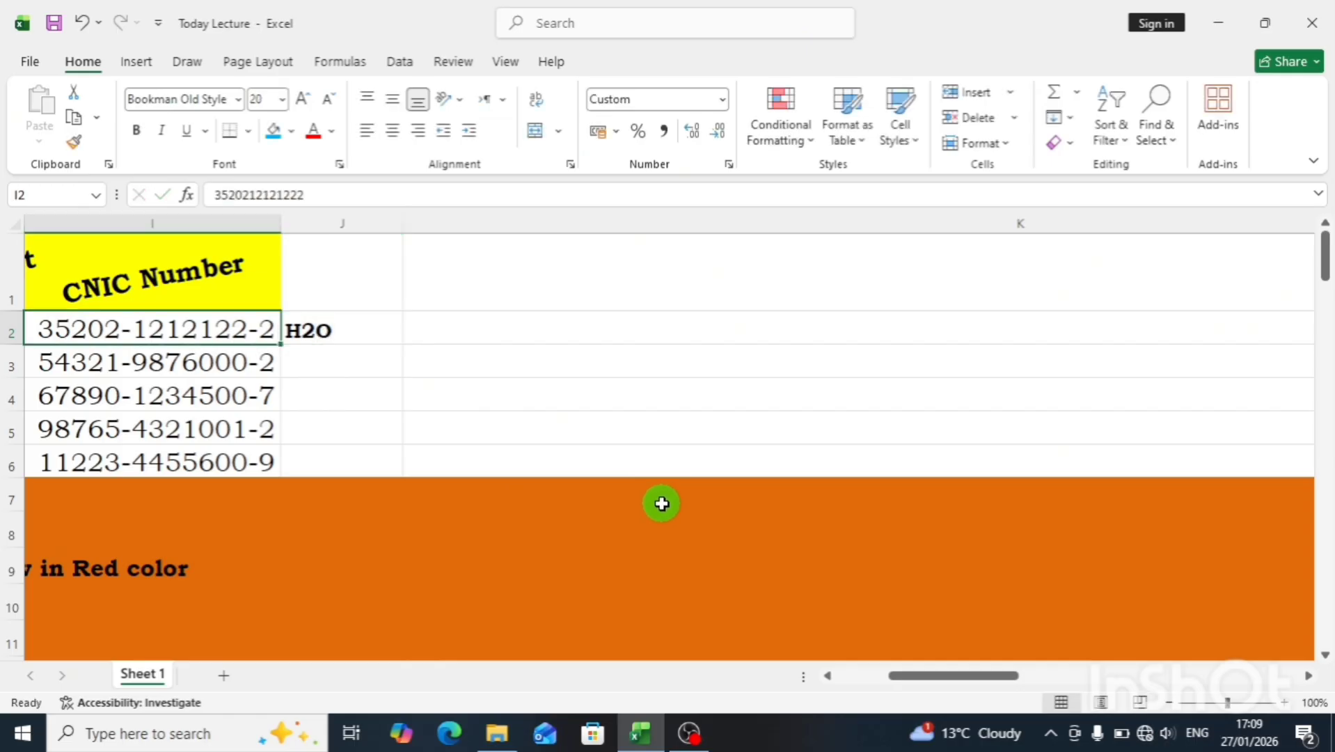
Apply the Subscript effect to only the 2 in the H2O text in cell J2.
key(Right)
key(F2)
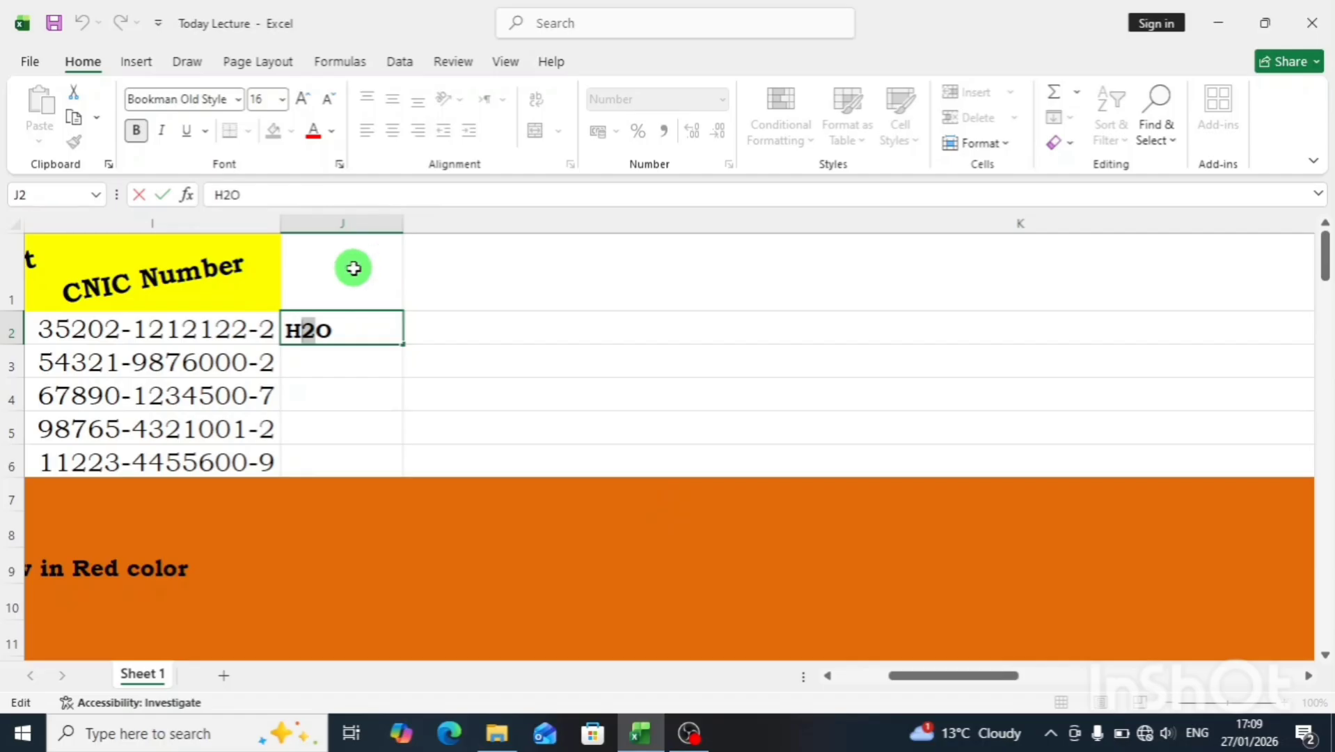
key(ctrl+1)
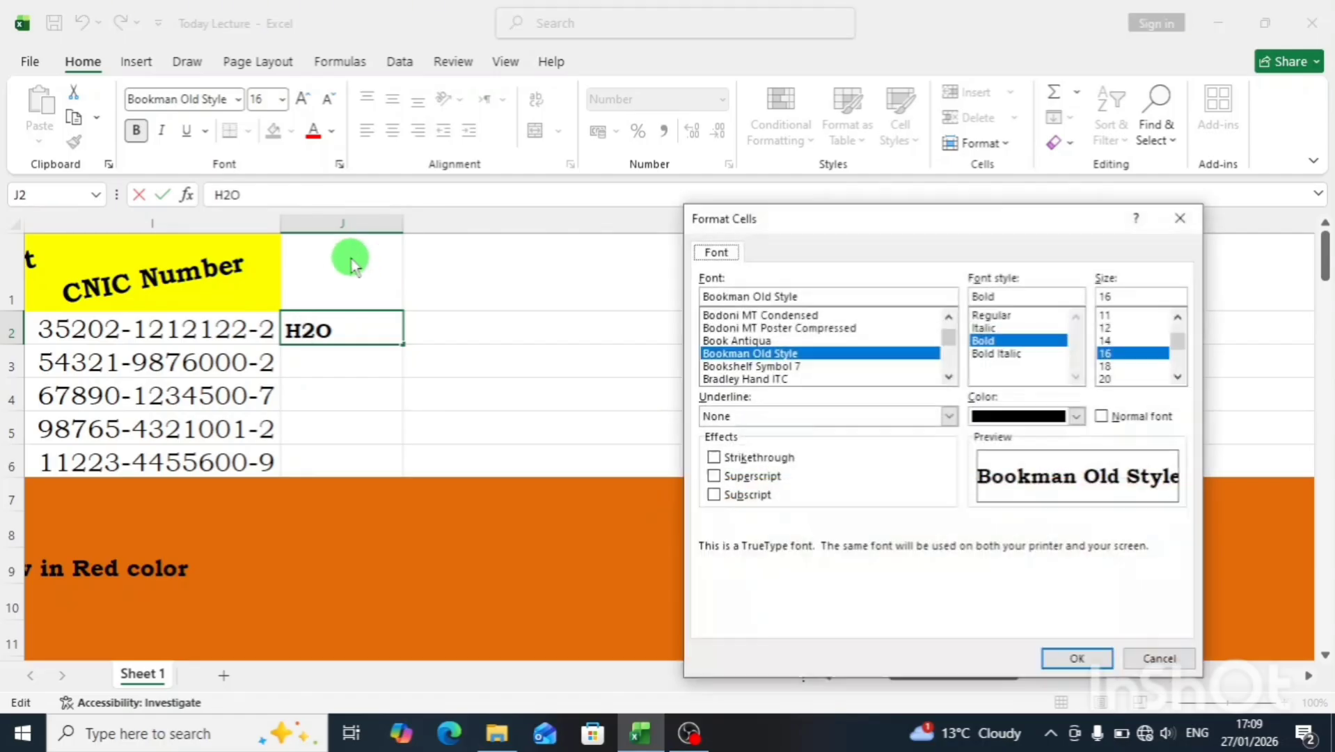
click(715, 495)
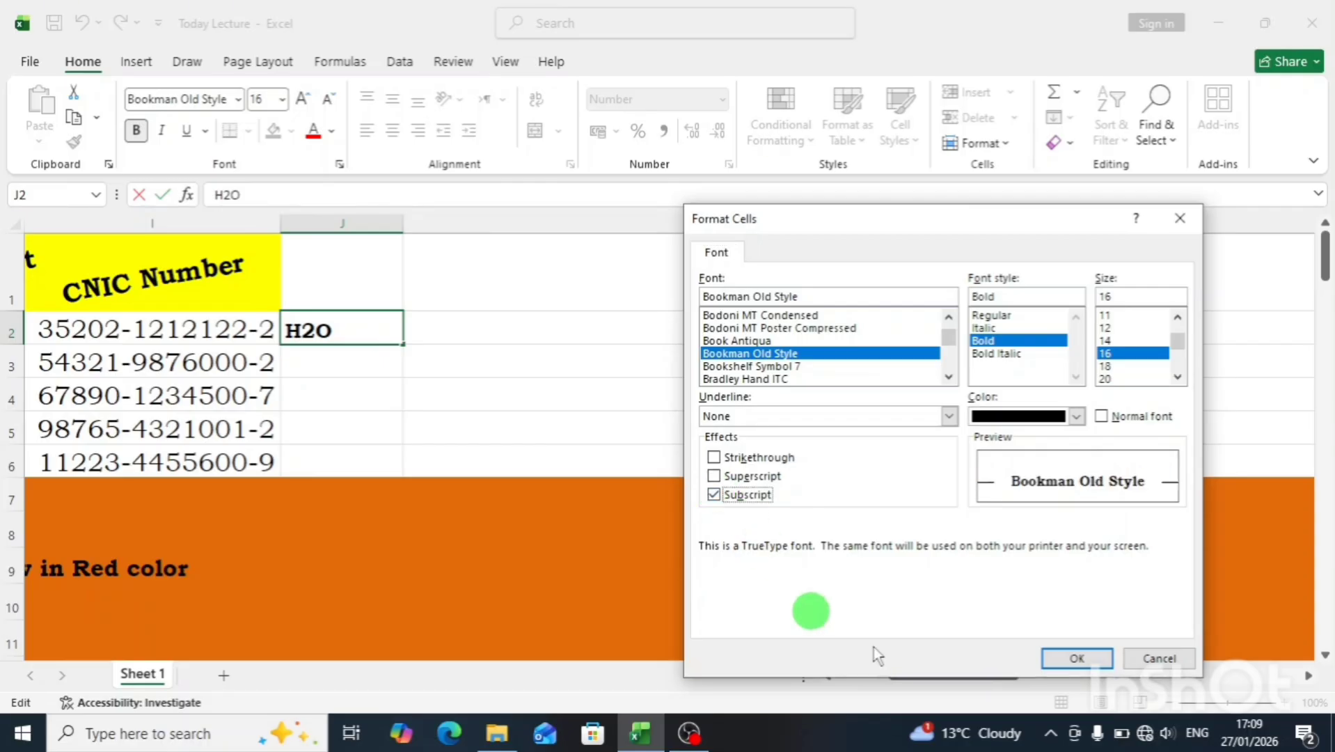
click(1078, 658)
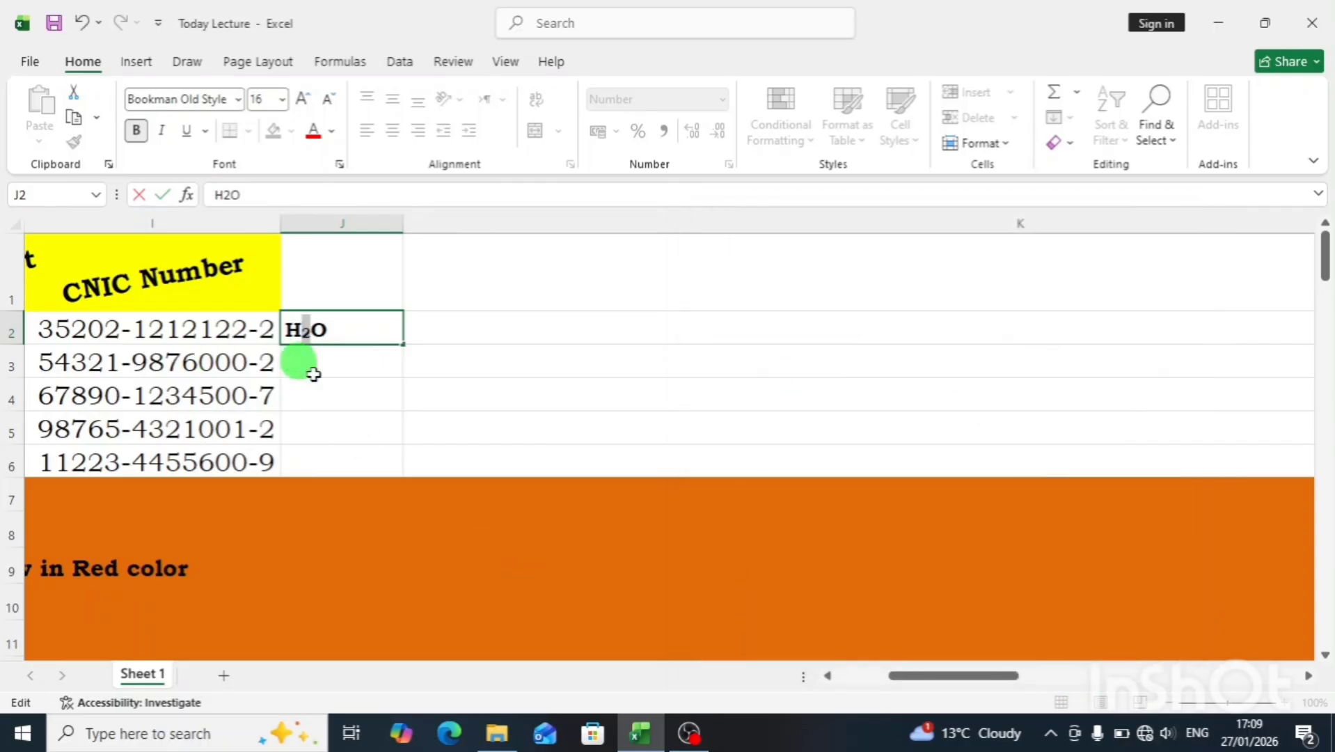
click(299, 357)
click(314, 332)
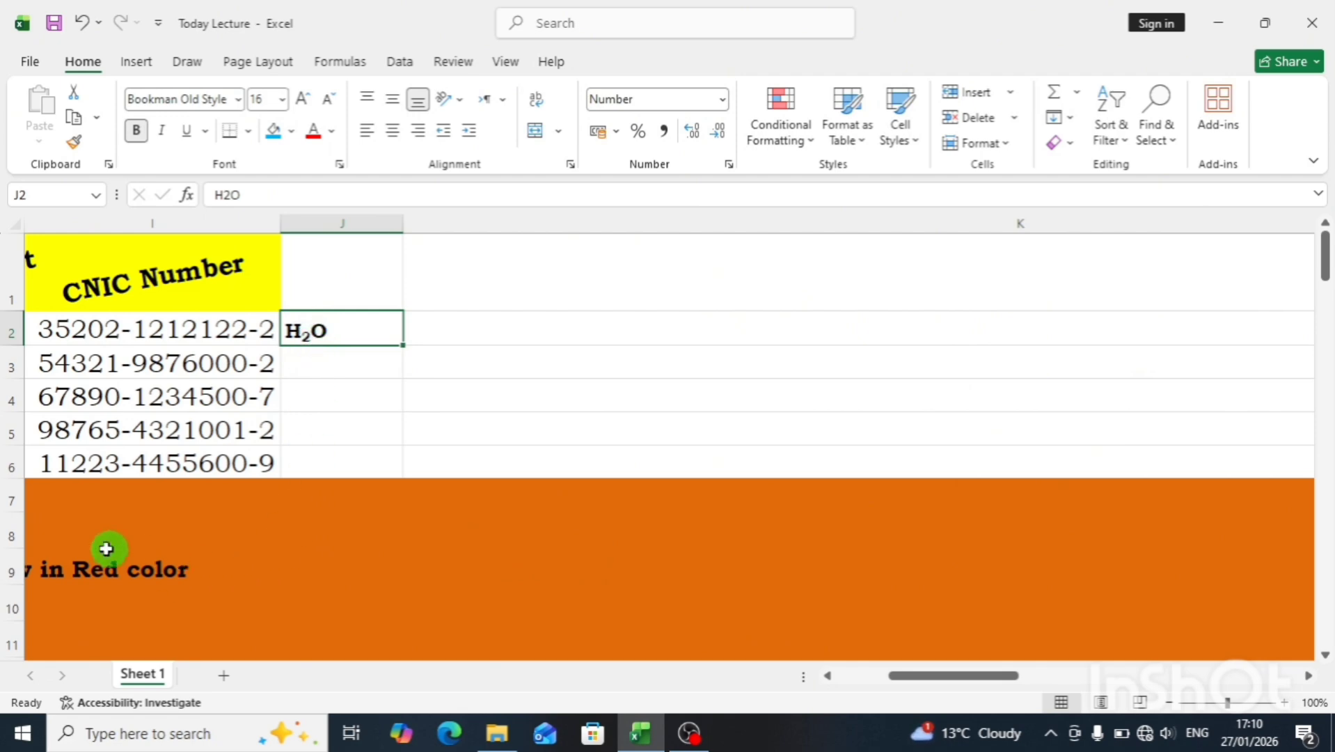
Read the superscript and strikethrough tasks under Font Styling in the list below the table.
click(98, 587)
key(Left)
key(Left)
key(Left)
key(Left)
key(Left)
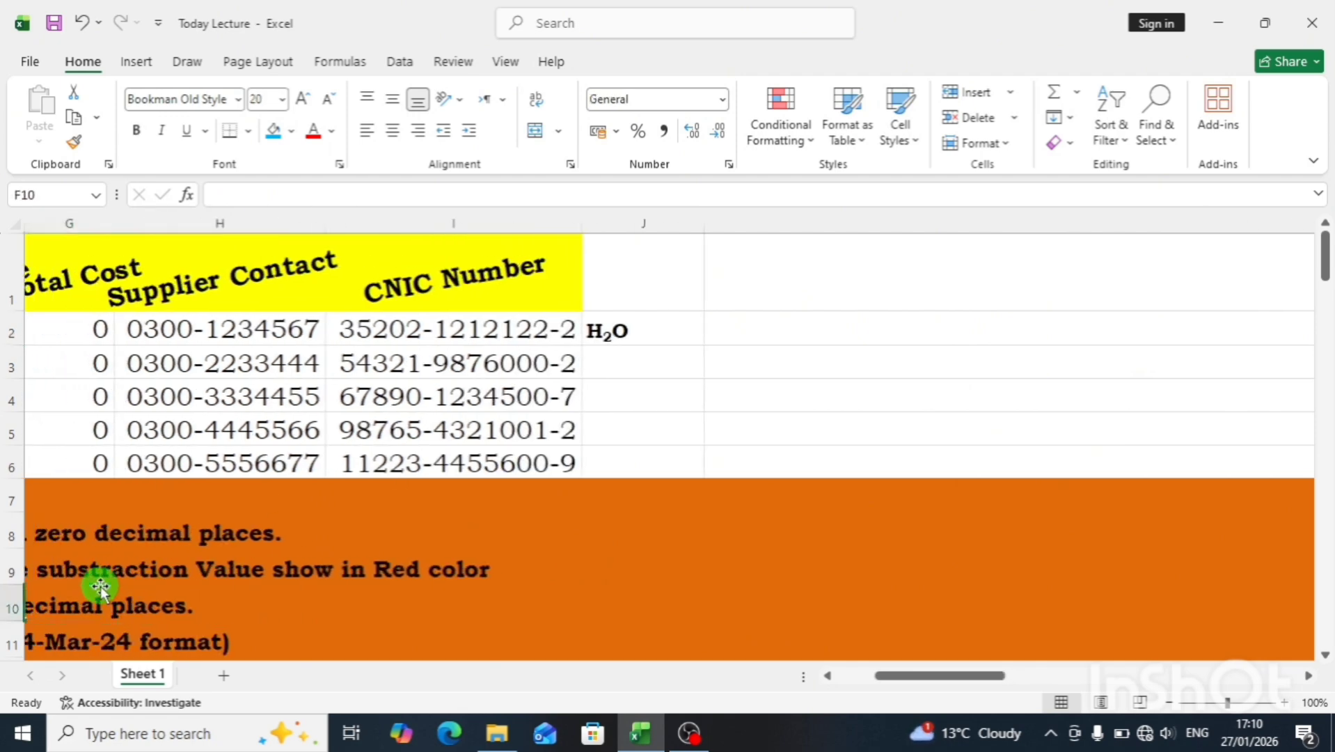
key(Down)
key(Left)
key(Left)
key(Down)
key(Down)
key(Down)
key(Down)
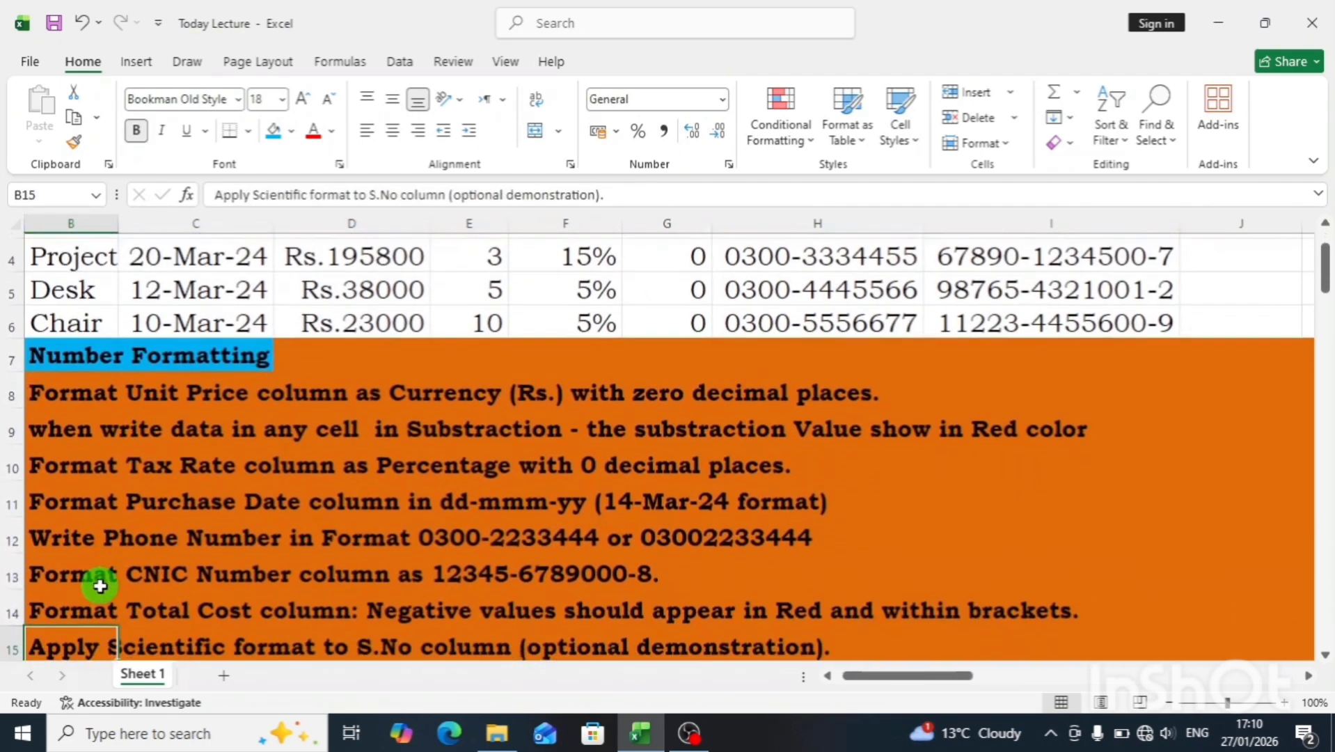
key(Left)
key(Down)
scroll(230, 585, down, 1)
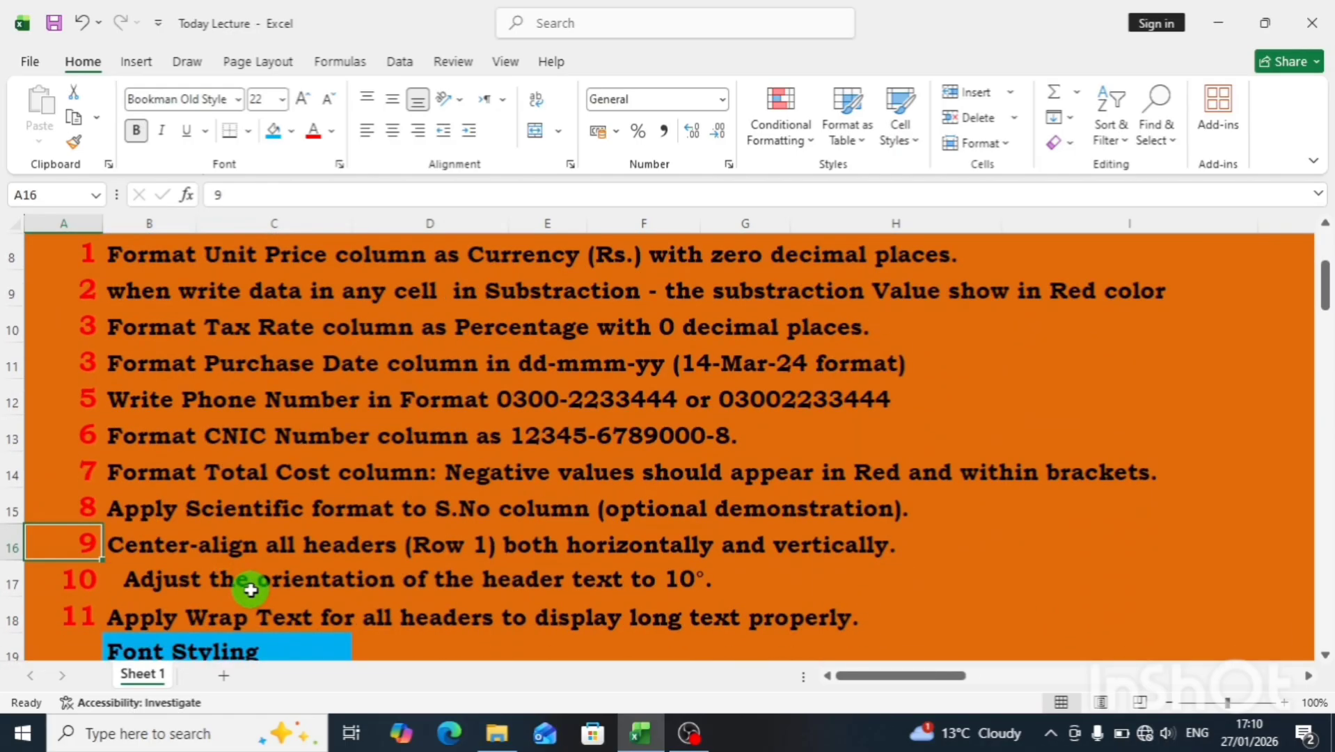
scroll(292, 612, down, 1)
click(282, 614)
key(Left)
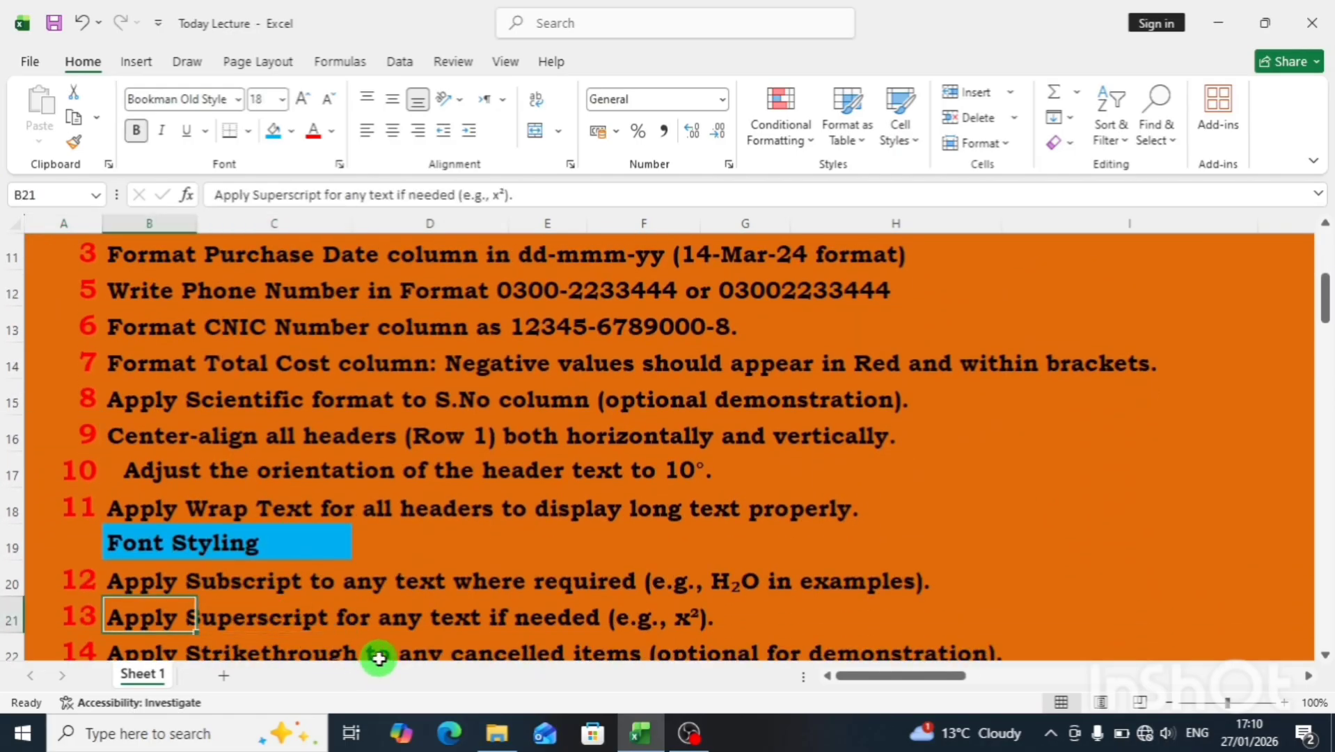
key(Down)
key(Down)
key(Up)
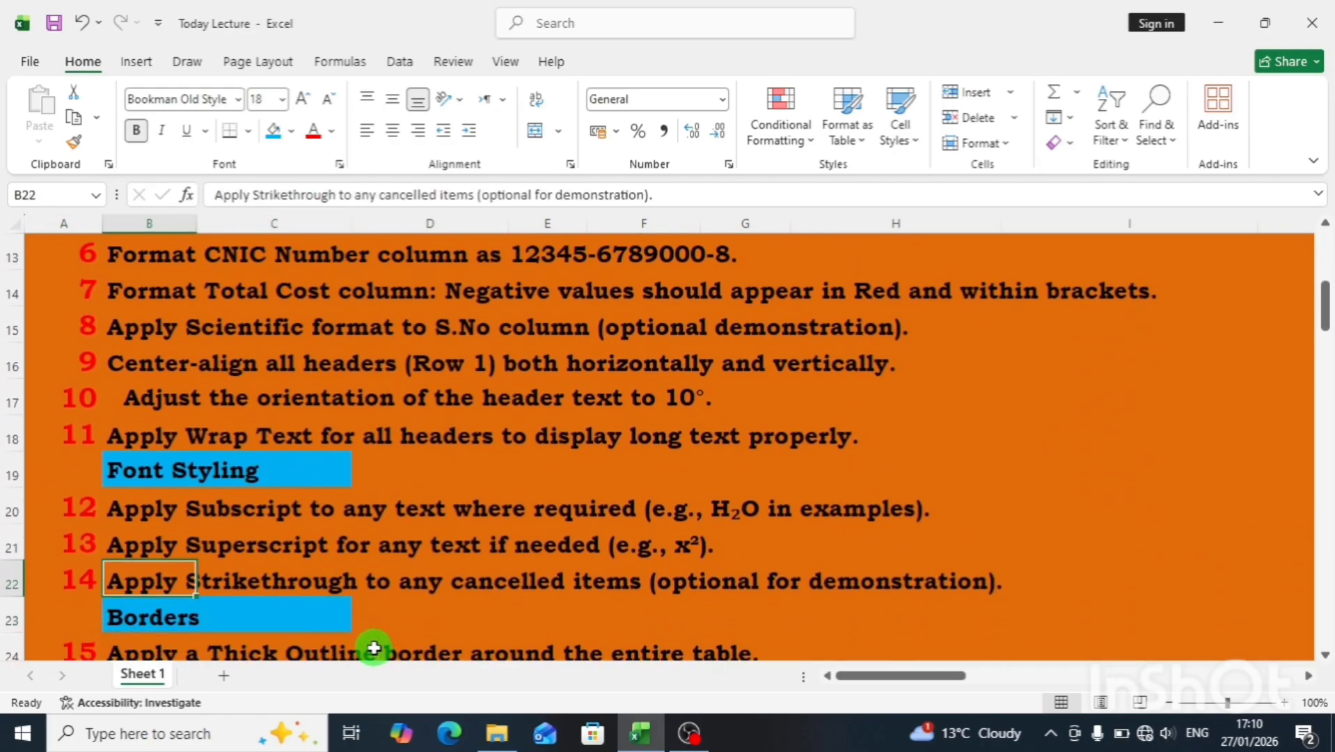
key(Up)
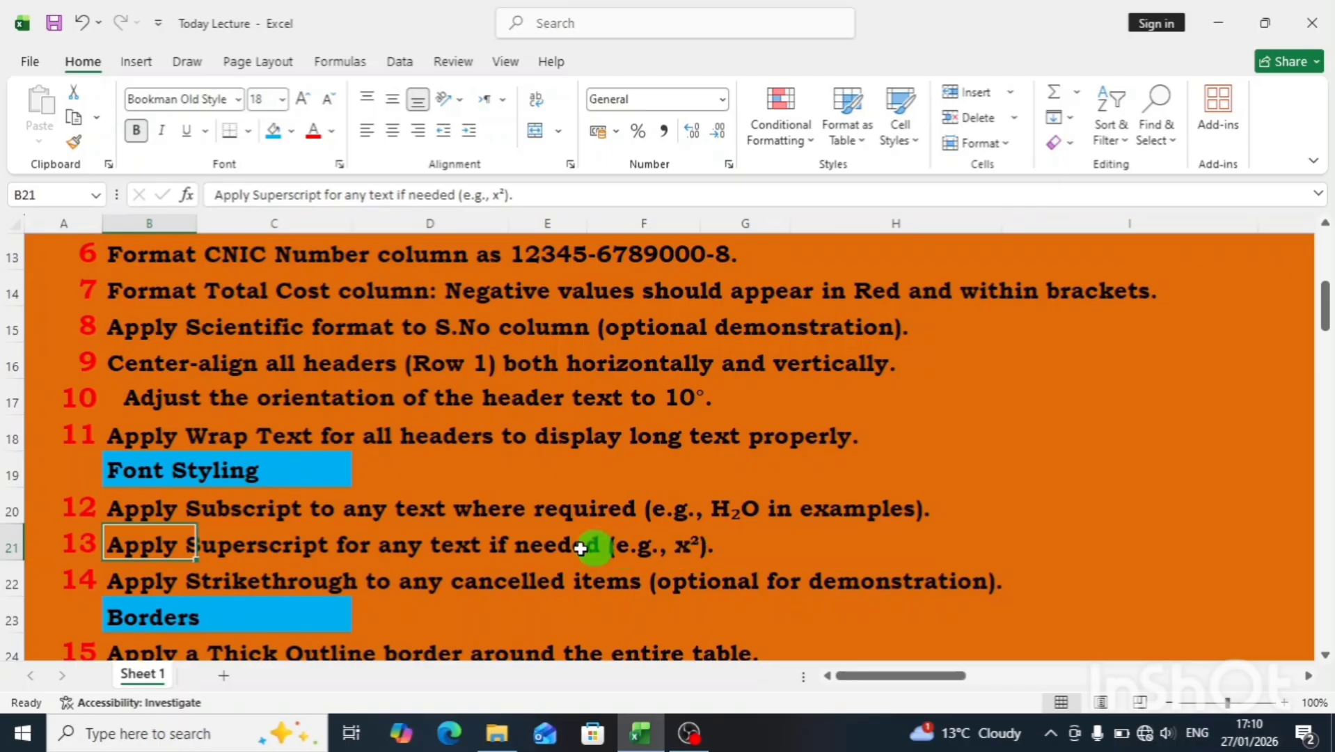
Enter the sample text X2 in cell J3 below the H2O example and make it bold.
click(223, 401)
key(ctrl+Up)
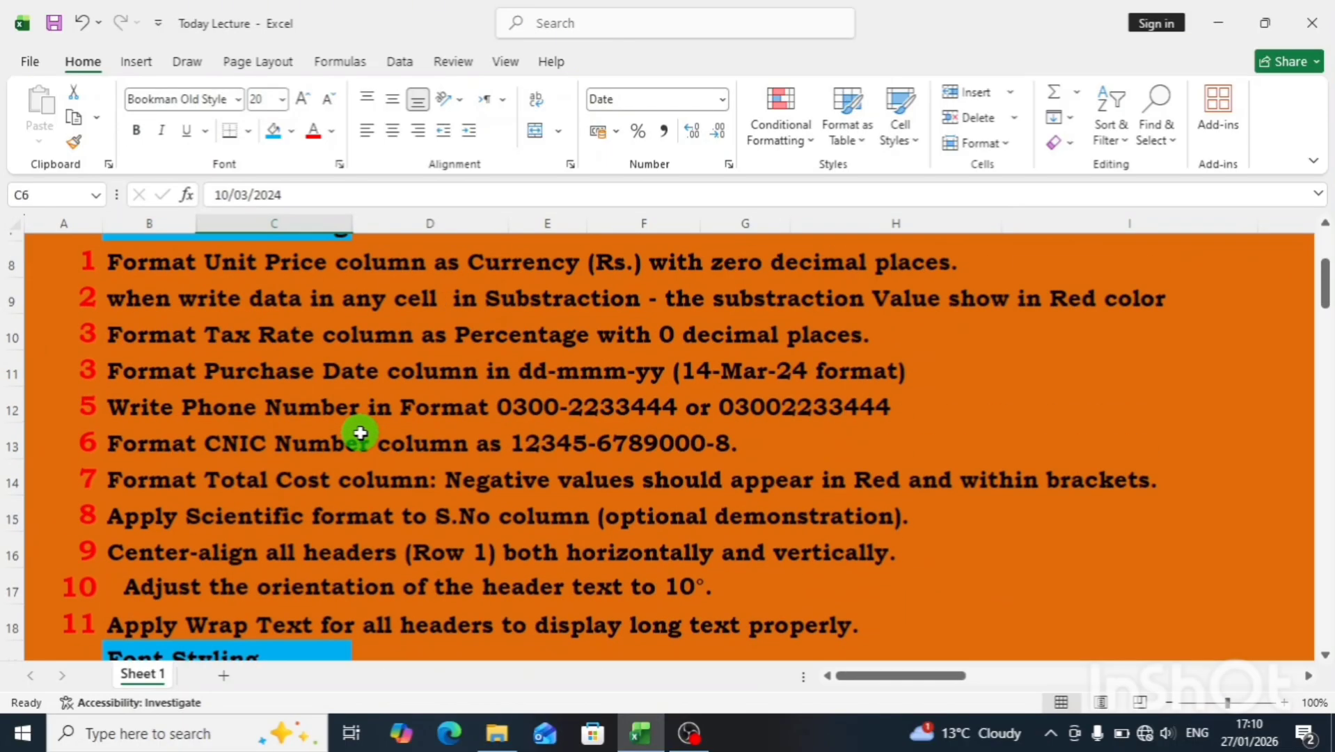
key(Up)
key(Up)
key(Up)
key(Up)
key(Right)
key(Right)
key(Up)
key(Right)
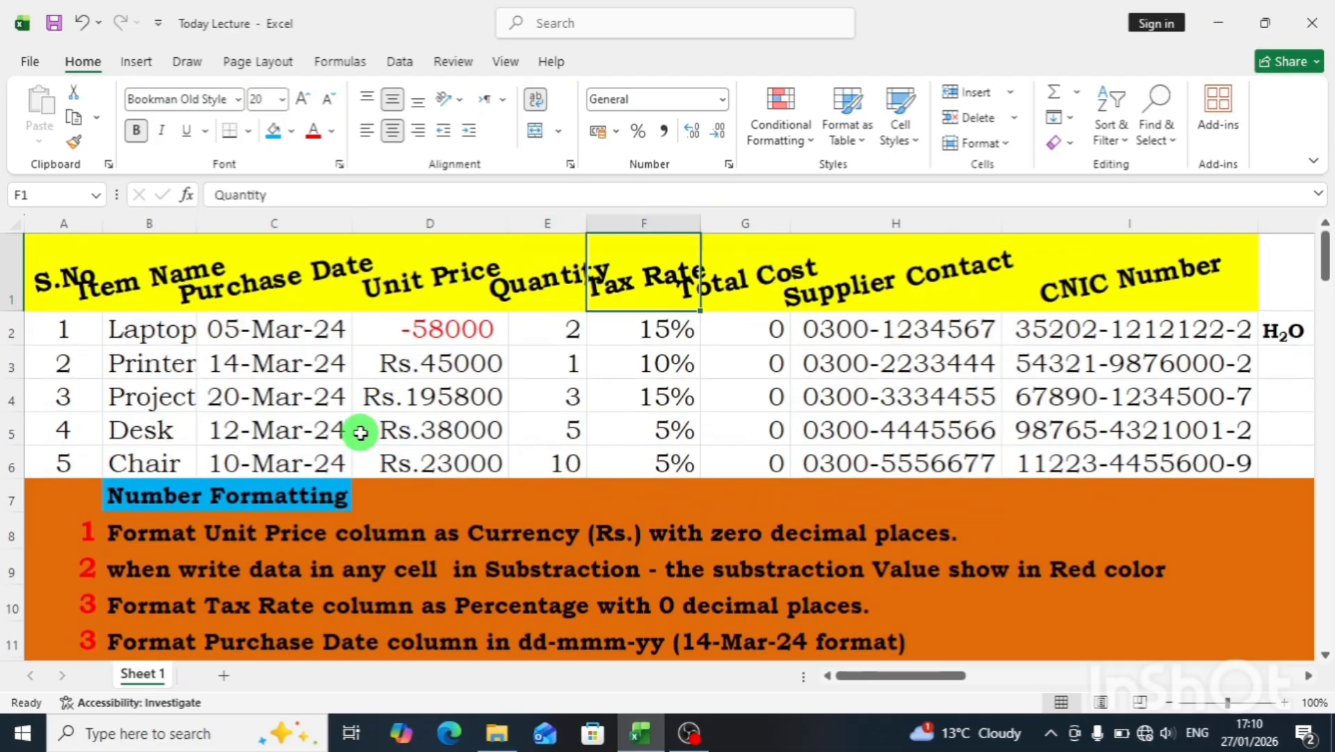
key(Right)
key(Right)
key(Down)
key(Down)
key(Right)
key(Right)
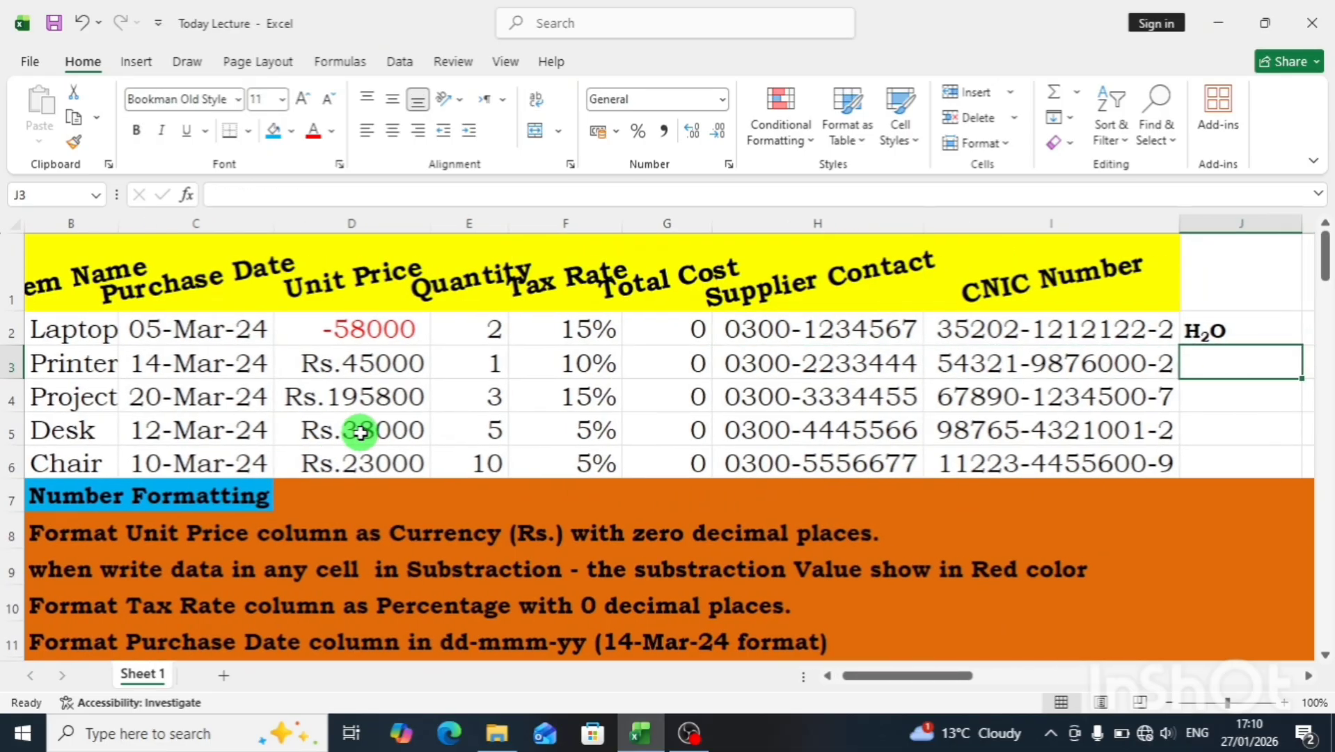
text(x2)
key(Return)
key(Up)
key(ctrl+b)
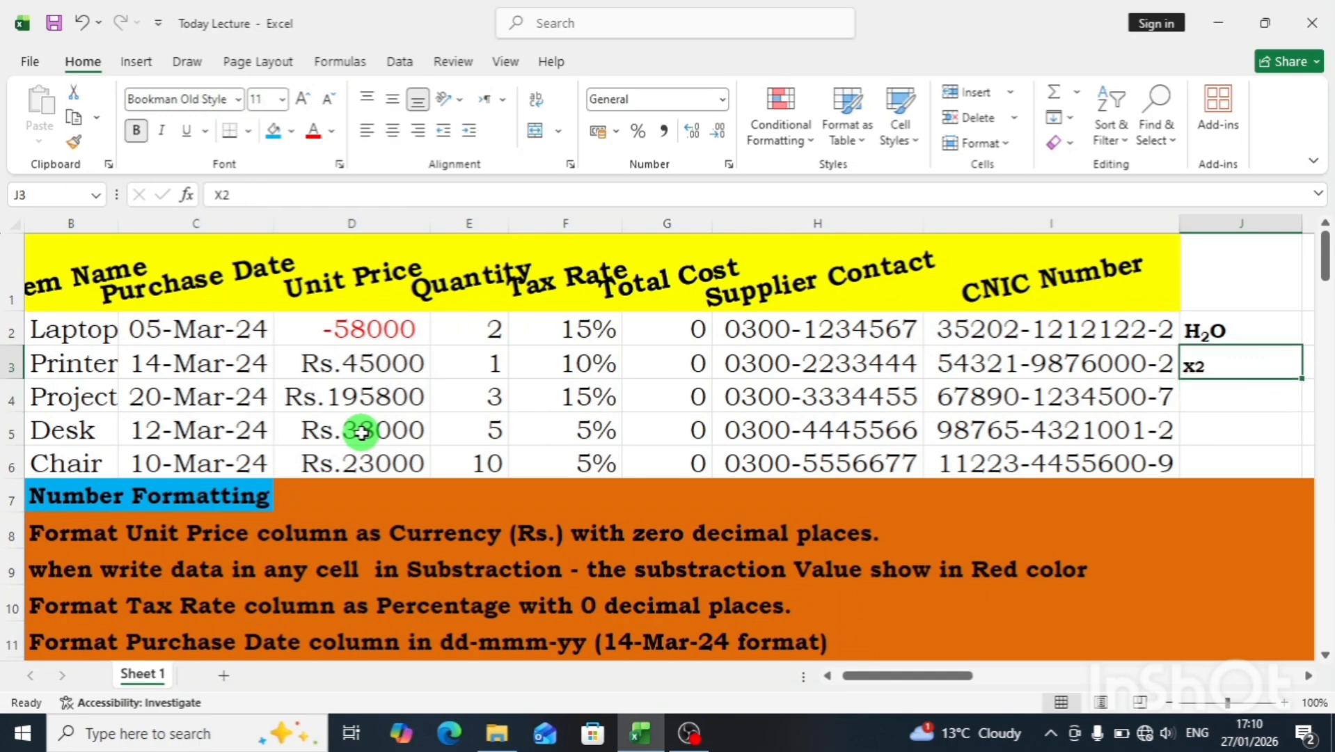
Try applying the Superscript effect to the whole of cell J3, and undo it.
key(ctrl+1)
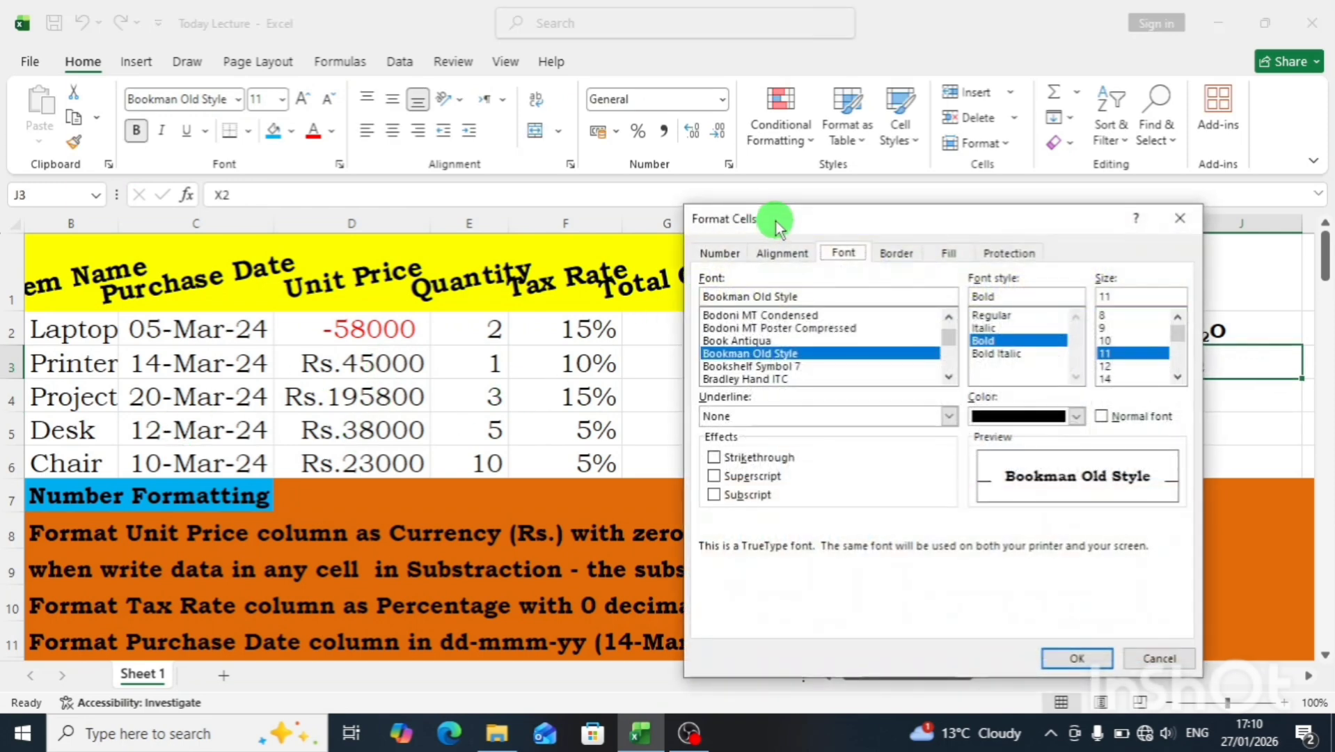
drag(776, 225, 564, 174)
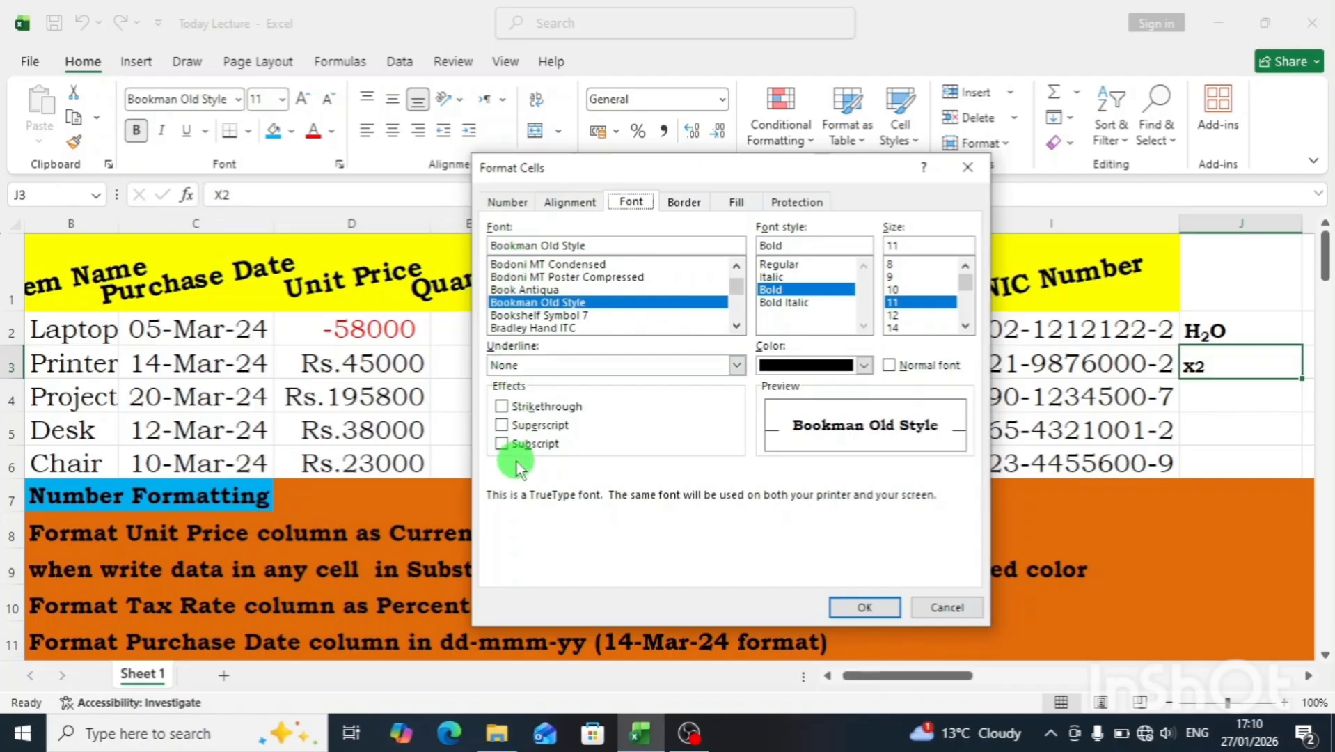
click(512, 425)
click(843, 607)
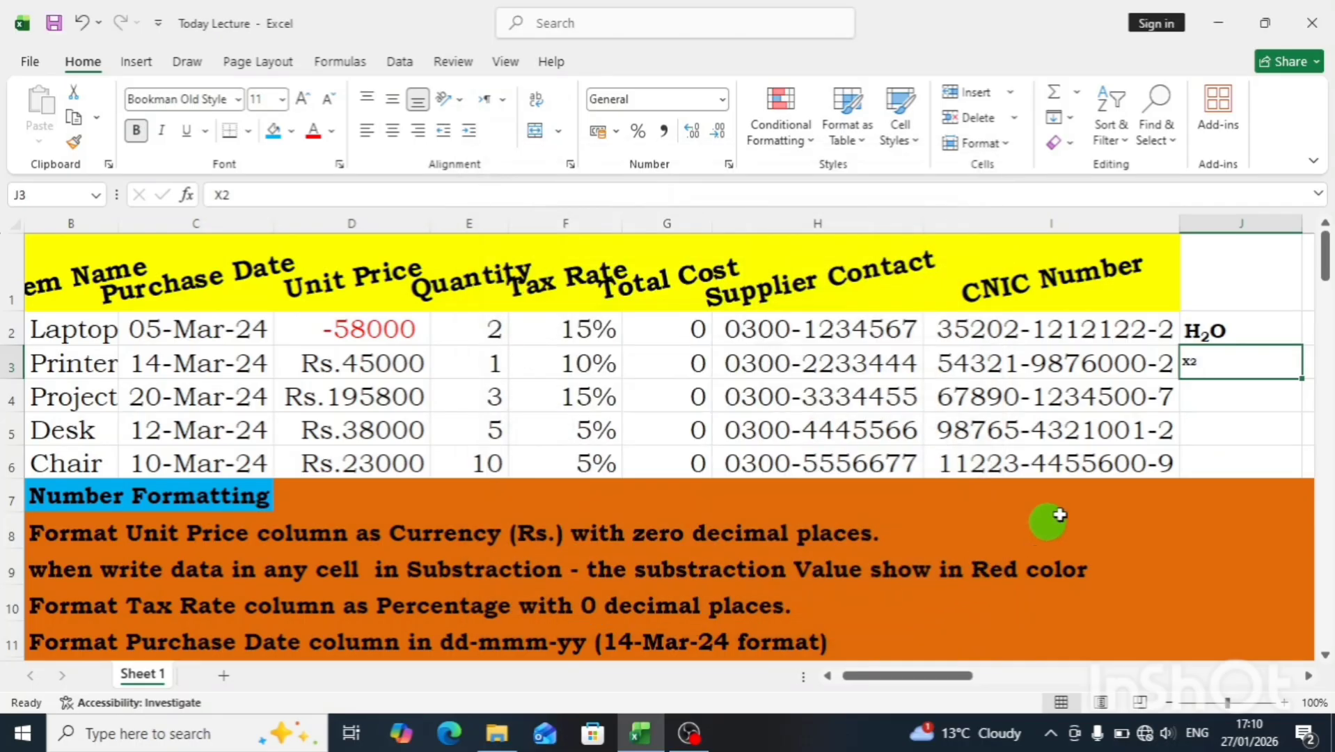
click(1199, 387)
click(1205, 364)
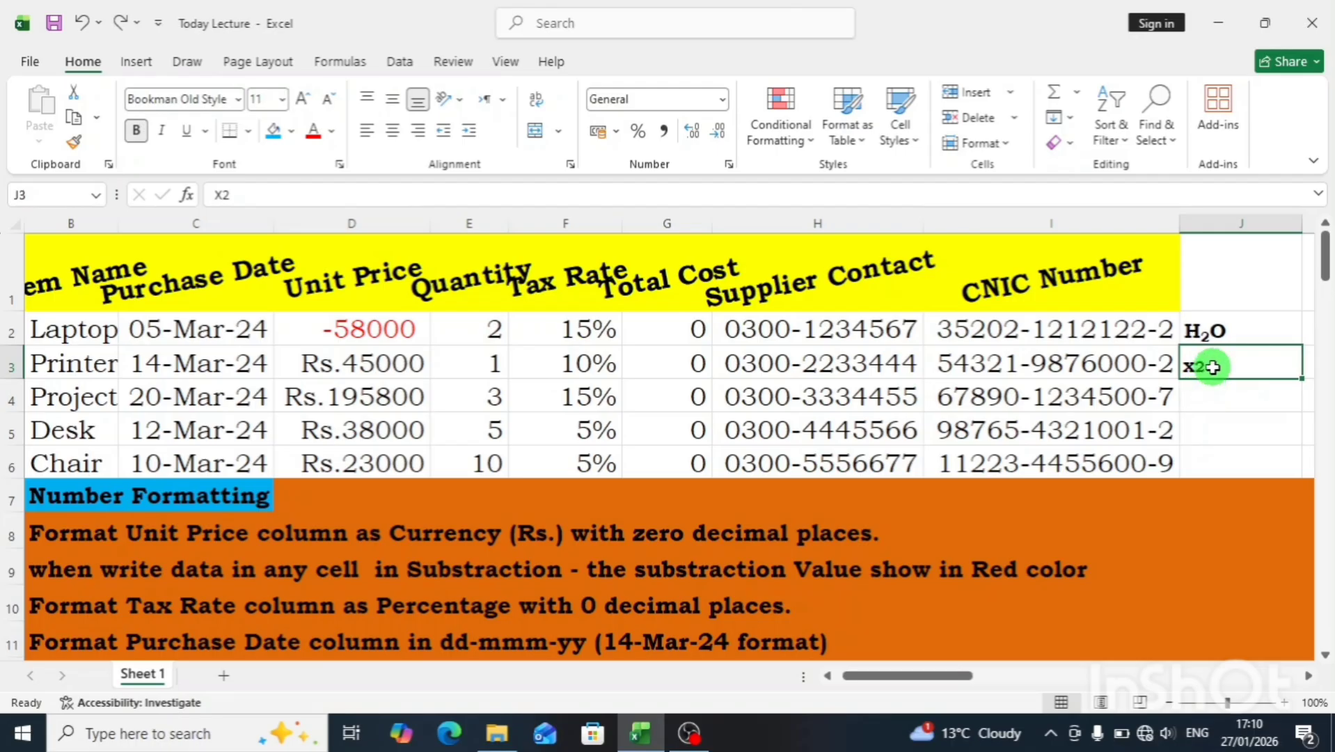
Apply the Superscript effect to only the 2 in the X2 text in cell J3.
double_click(1194, 364)
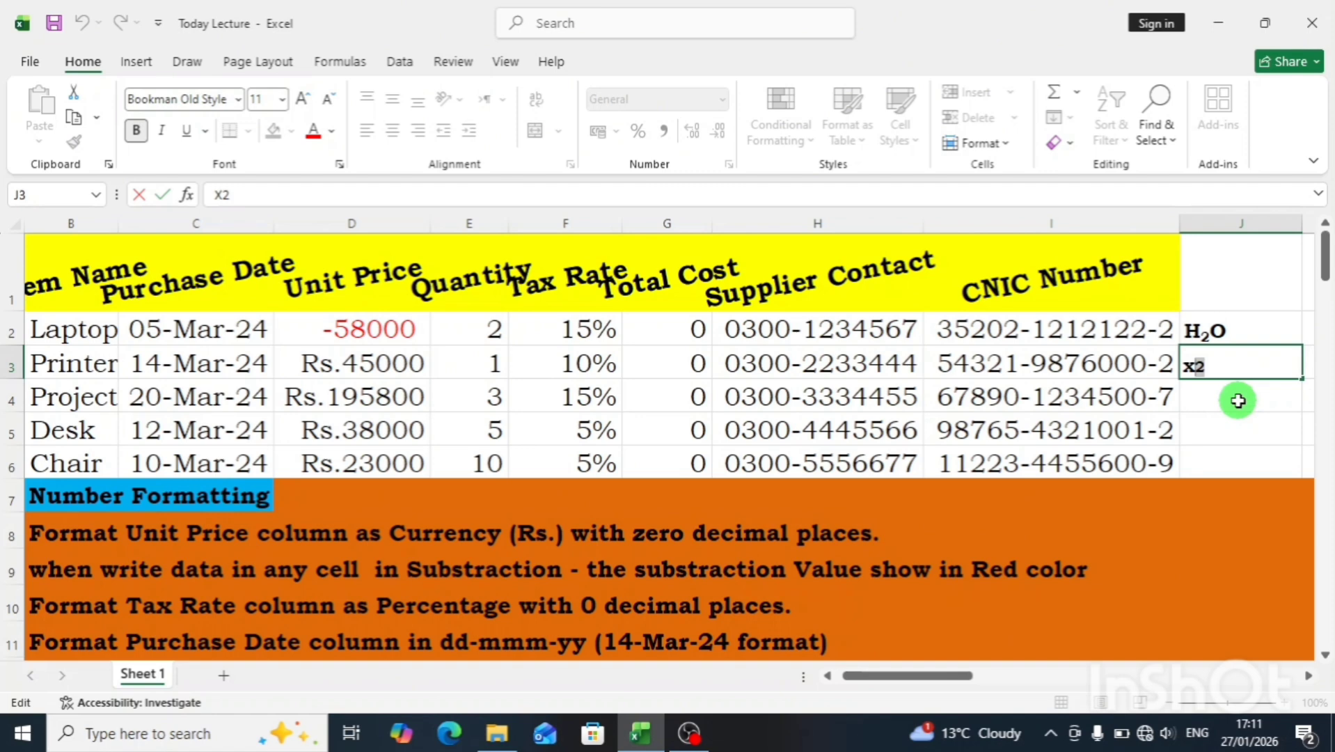
key(ctrl+1)
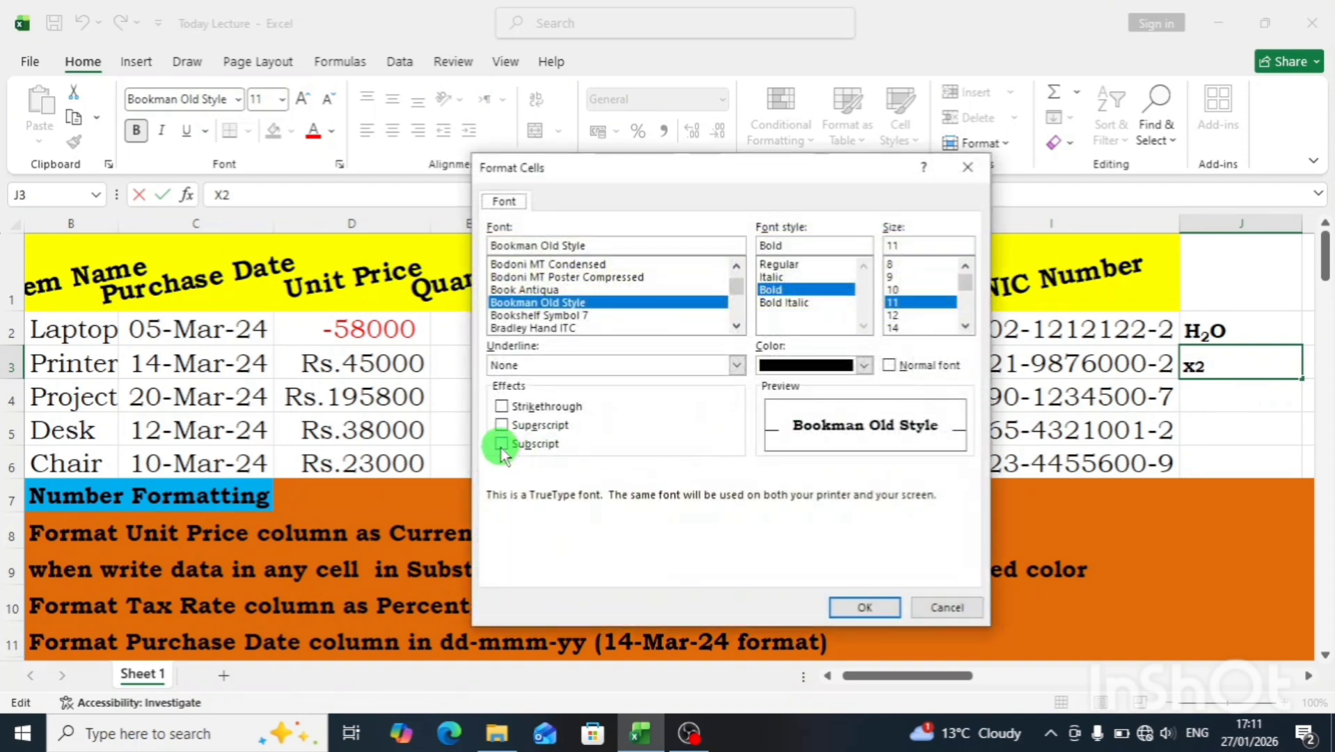
click(501, 424)
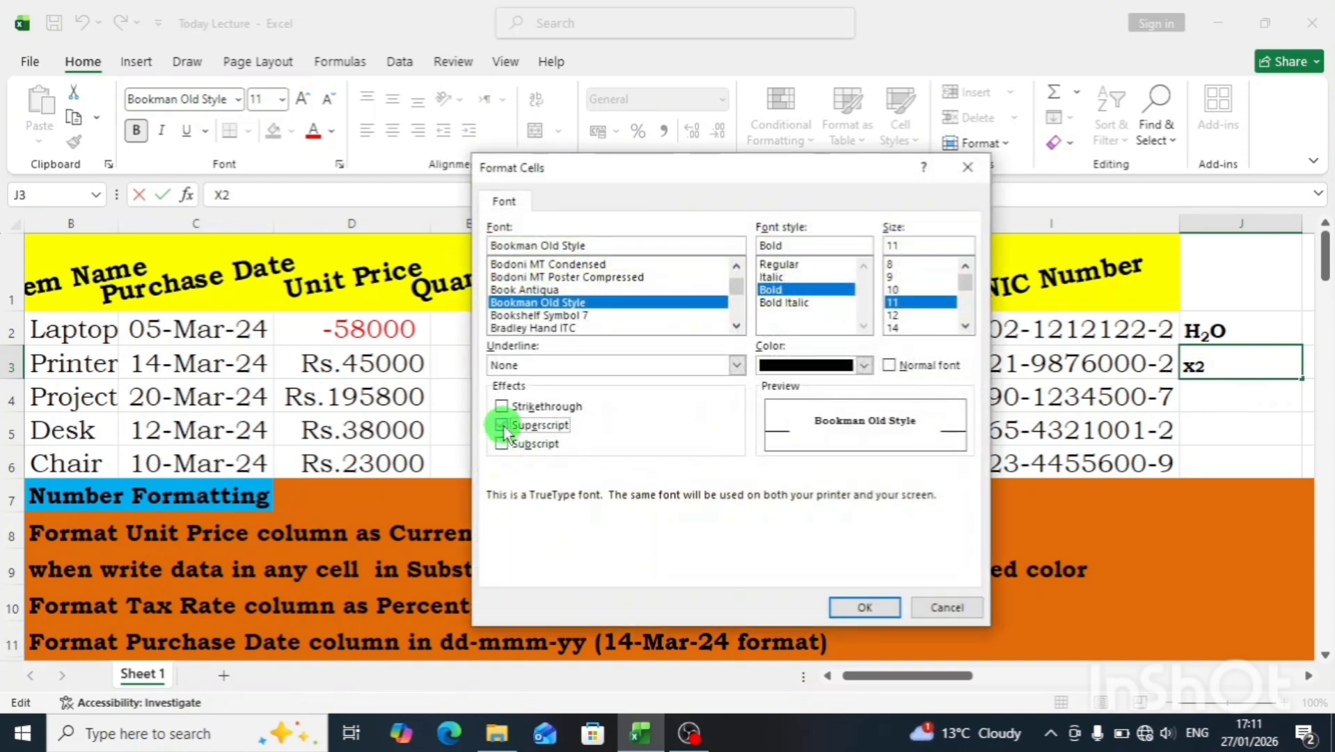
click(862, 606)
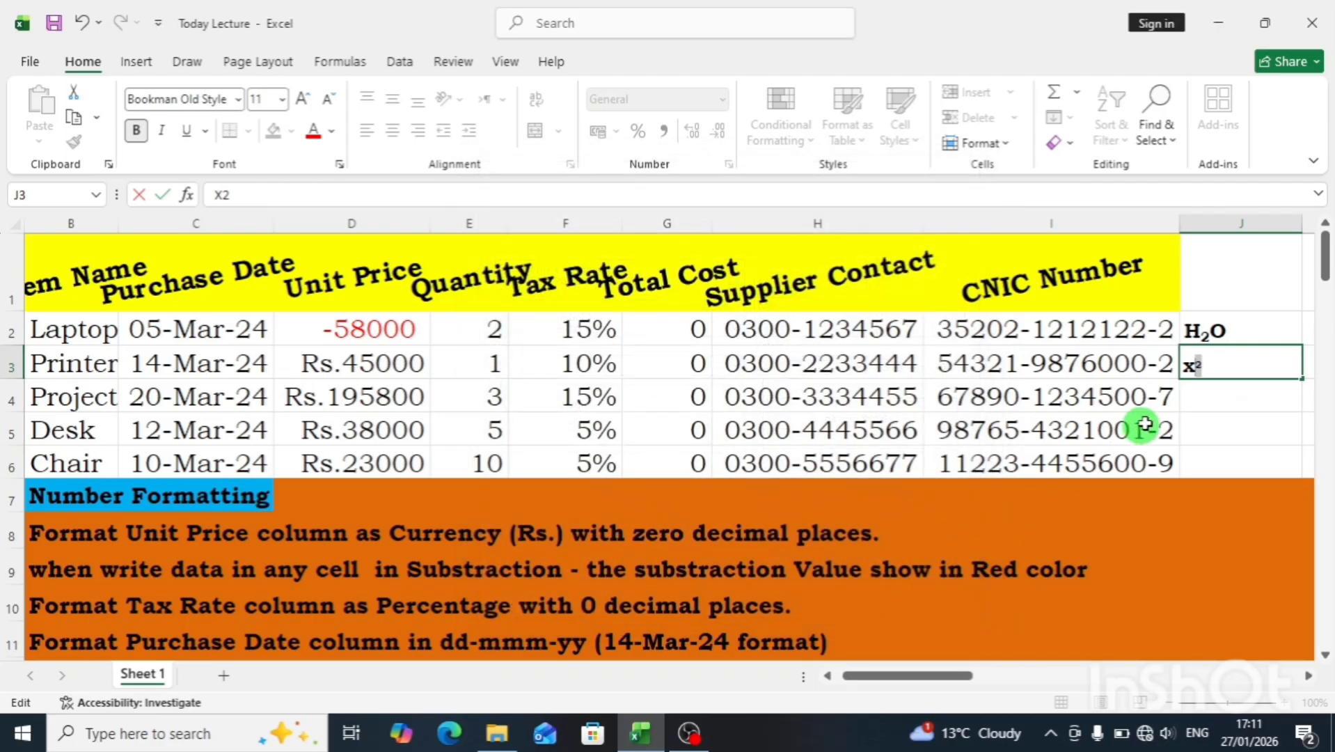
click(1202, 399)
click(1204, 369)
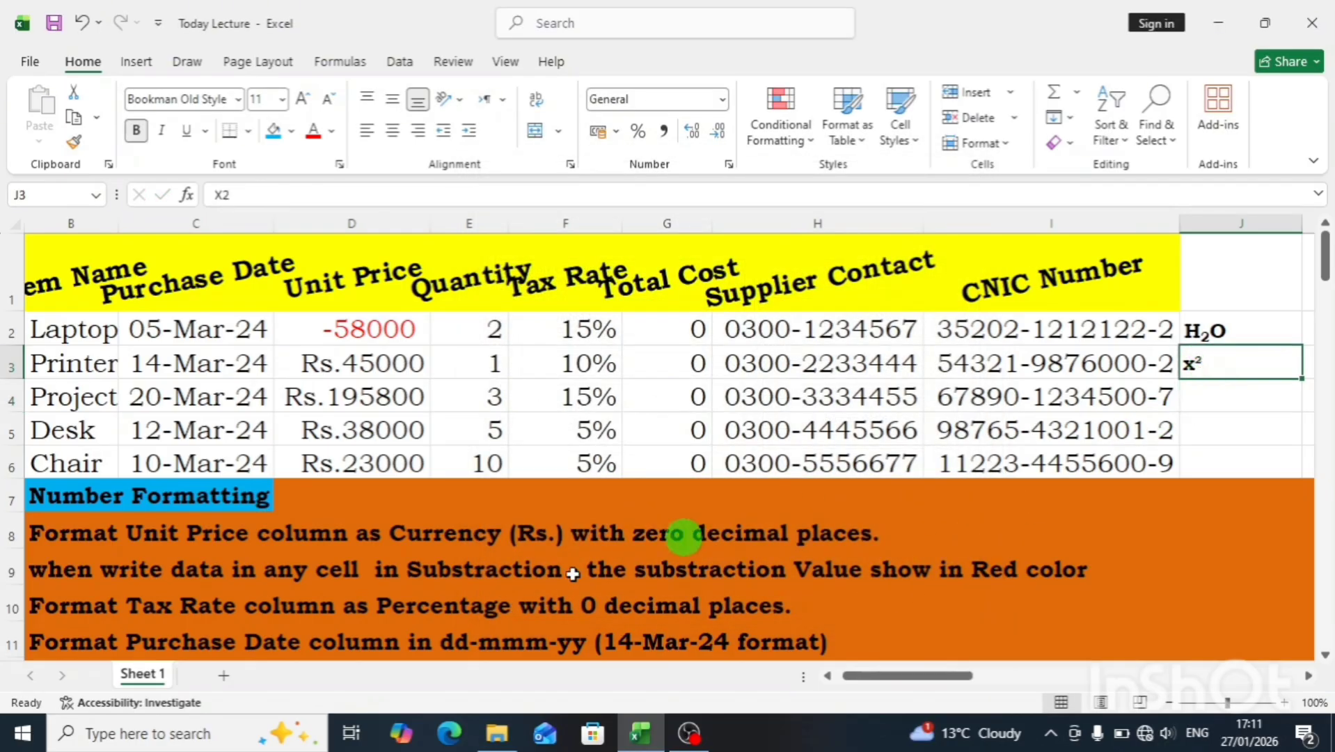
Read the strikethrough task under Font Styling in the task list below the table.
click(263, 639)
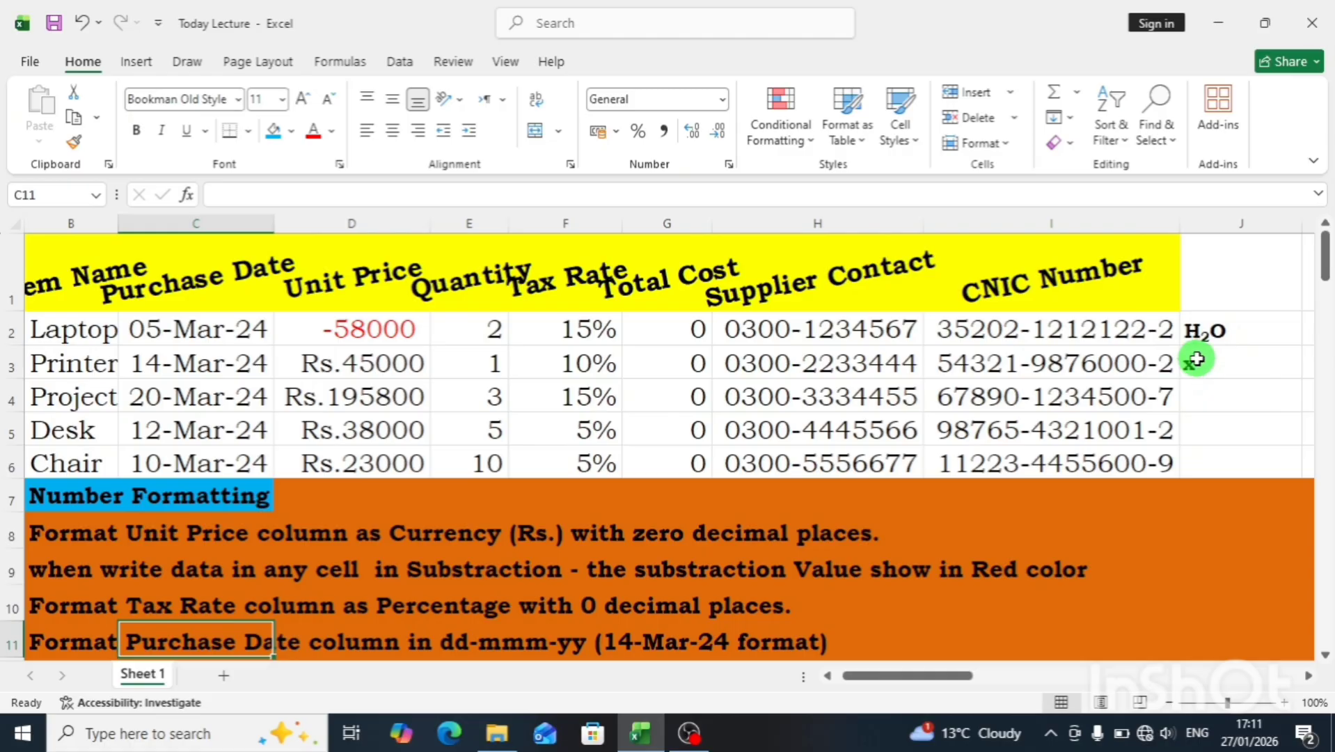
click(146, 575)
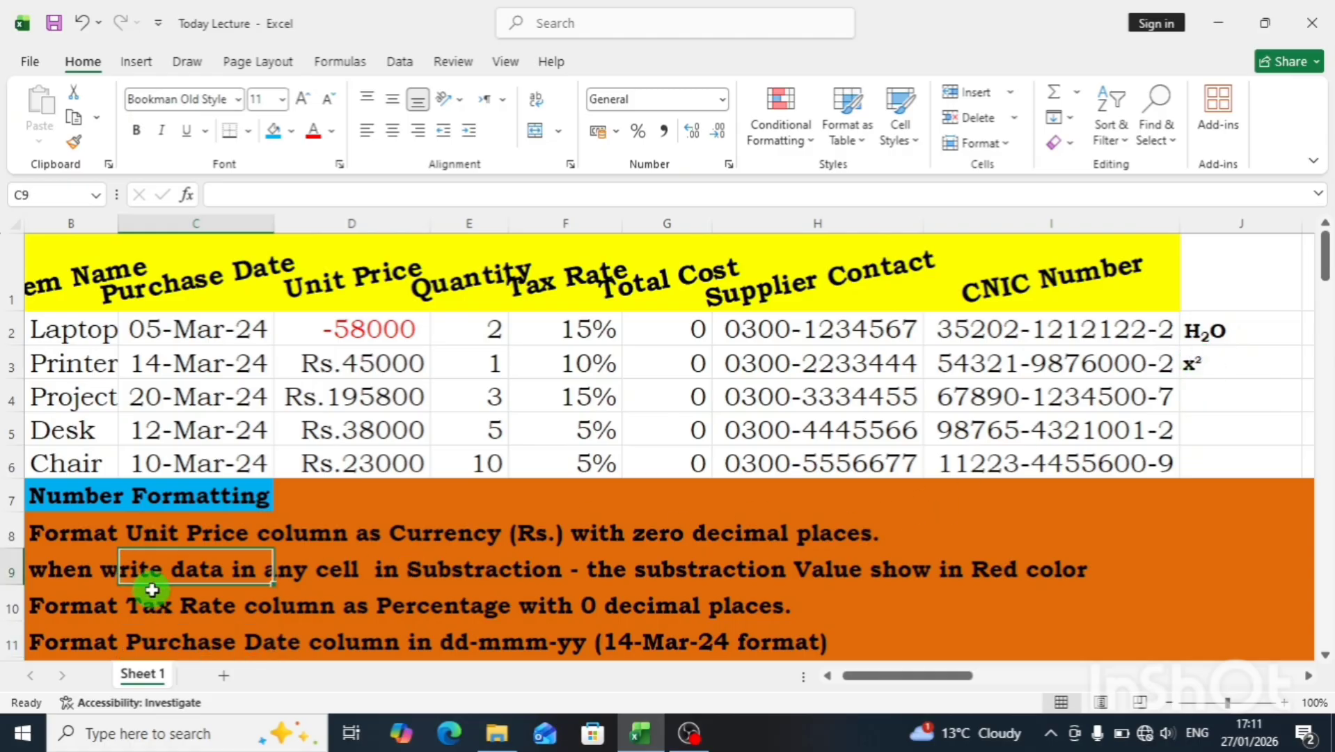
key(Left)
key(Left)
key(Down)
key(Down)
key(Right)
key(Down)
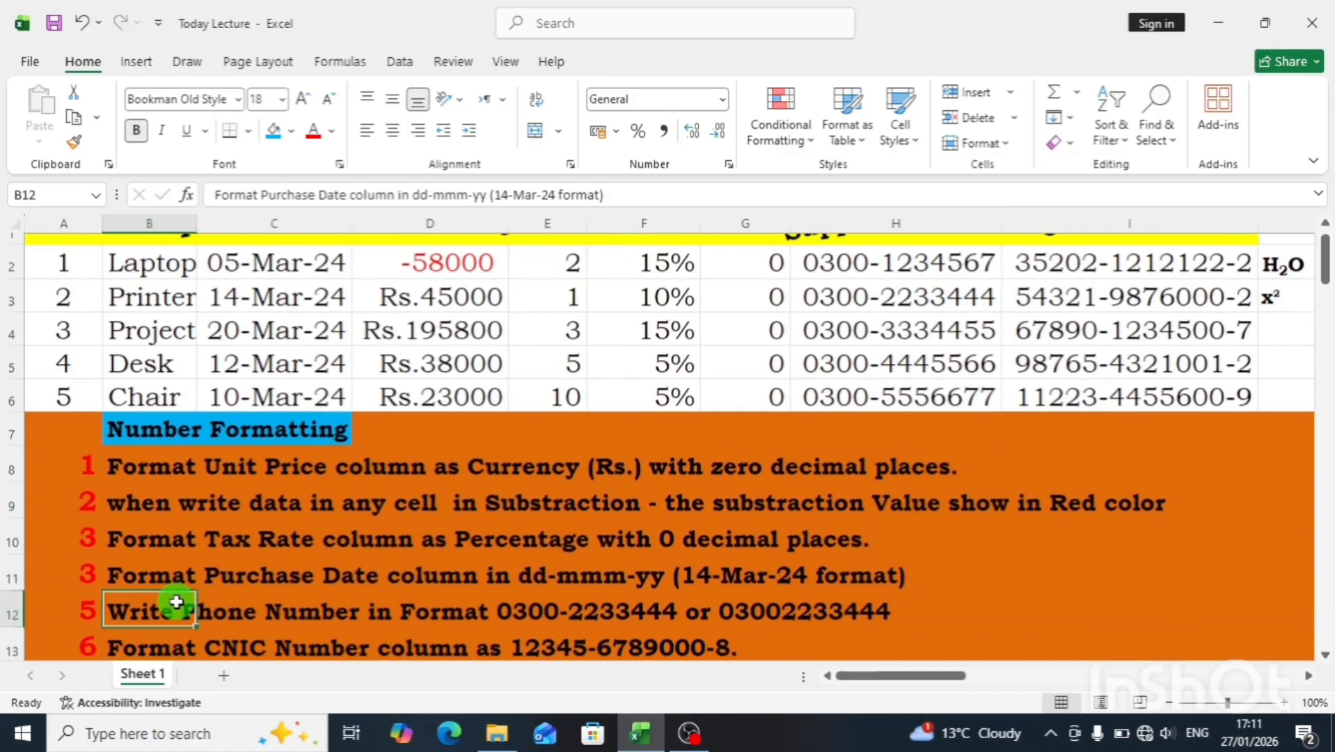
key(Down)
key(Down)
key(Down)
key(Down)
key(Down)
key(Down)
key(Down)
key(Down)
key(Down)
key(Down)
key(Down)
key(Down)
key(Down)
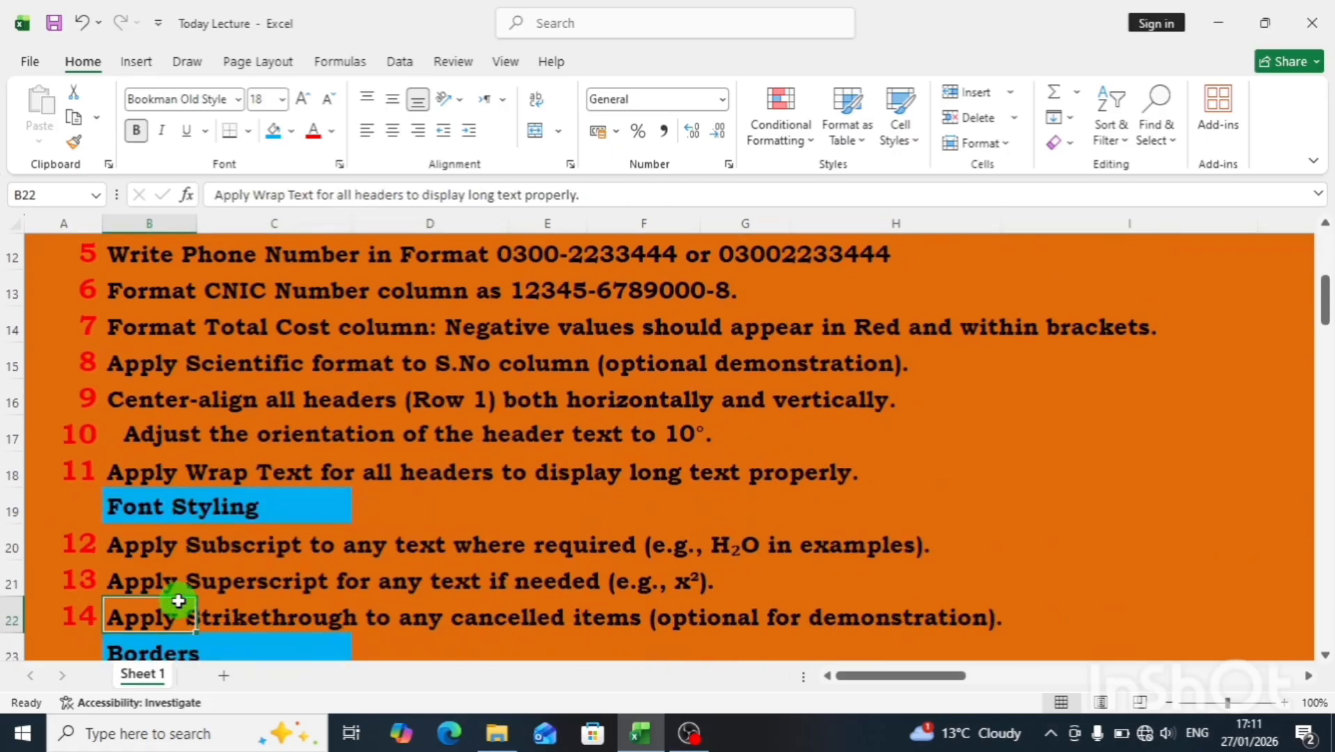
key(Up)
key(Up)
key(Up)
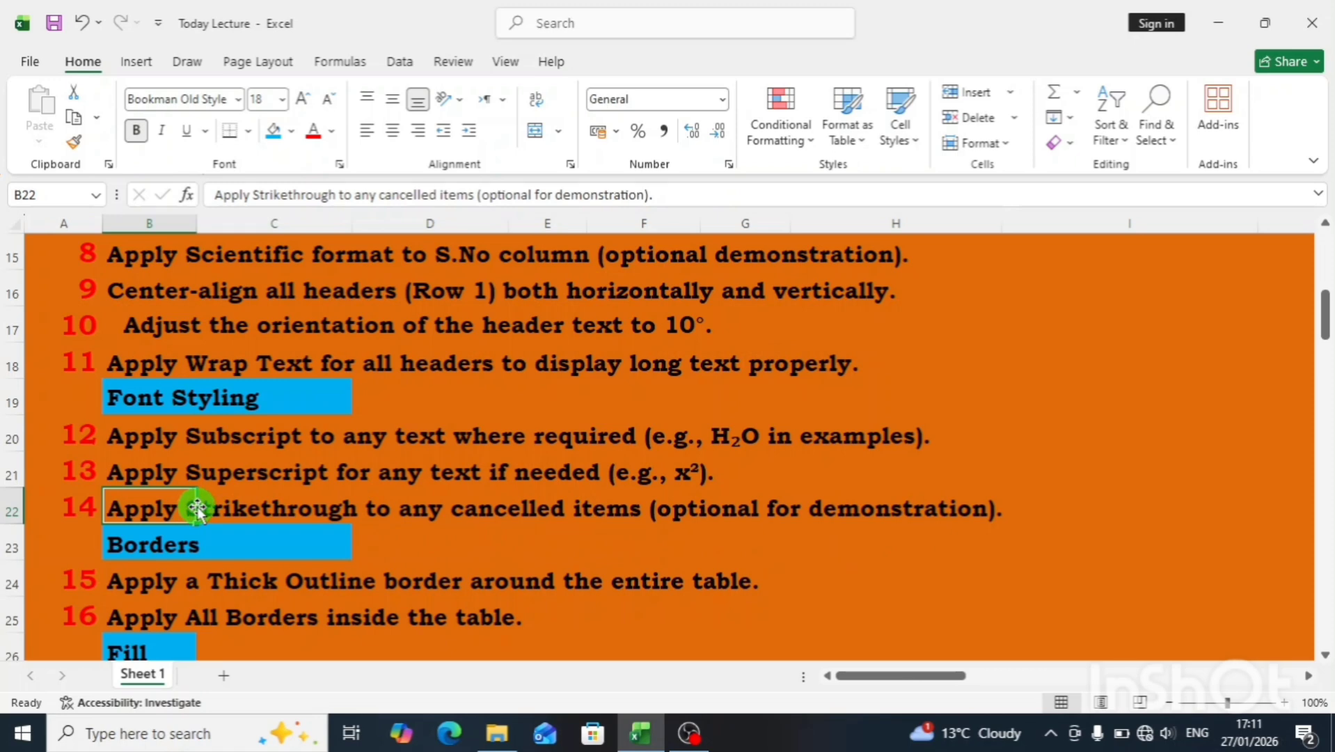
Apply the Strikethrough effect to the Printer item name in cell B3.
key(Up)
key(Up)
key(Up)
key(Up)
key(Up)
key(Up)
key(Up)
key(Up)
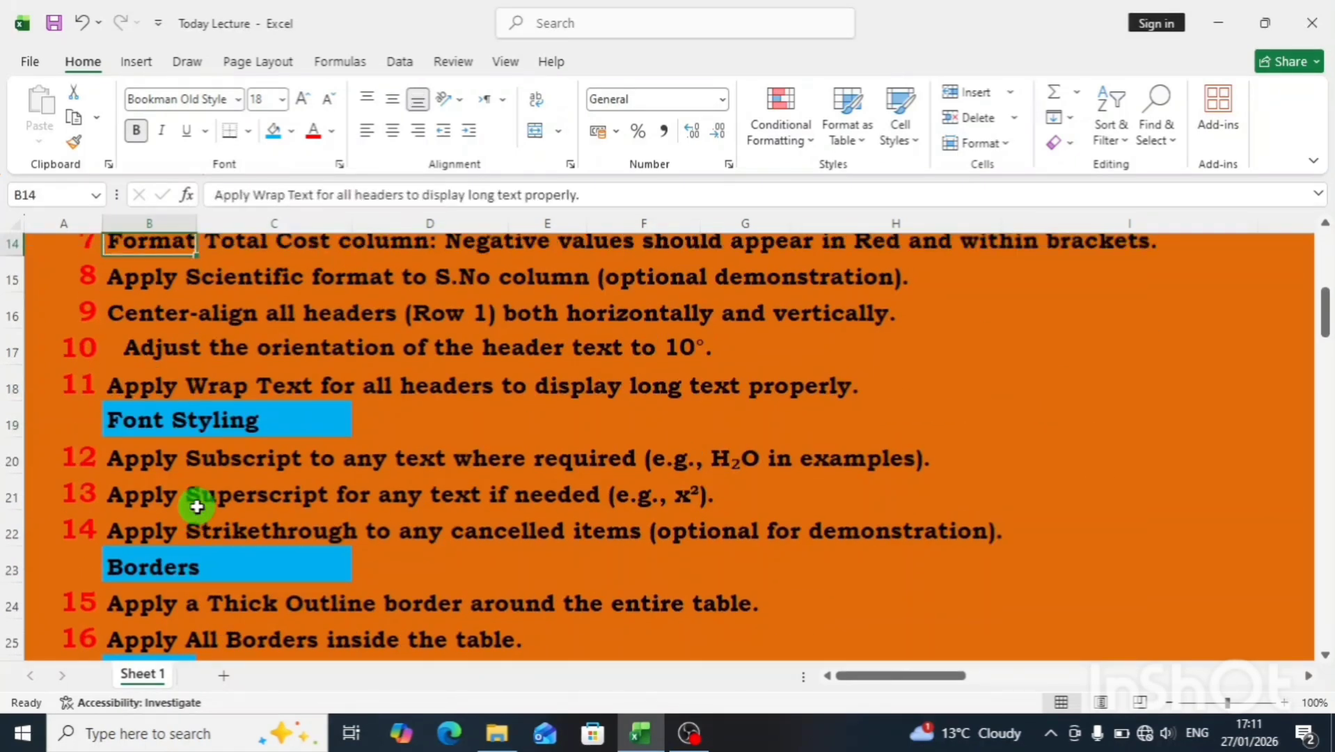
key(ctrl+Up)
key(Down)
key(Down)
key(Right)
key(Left)
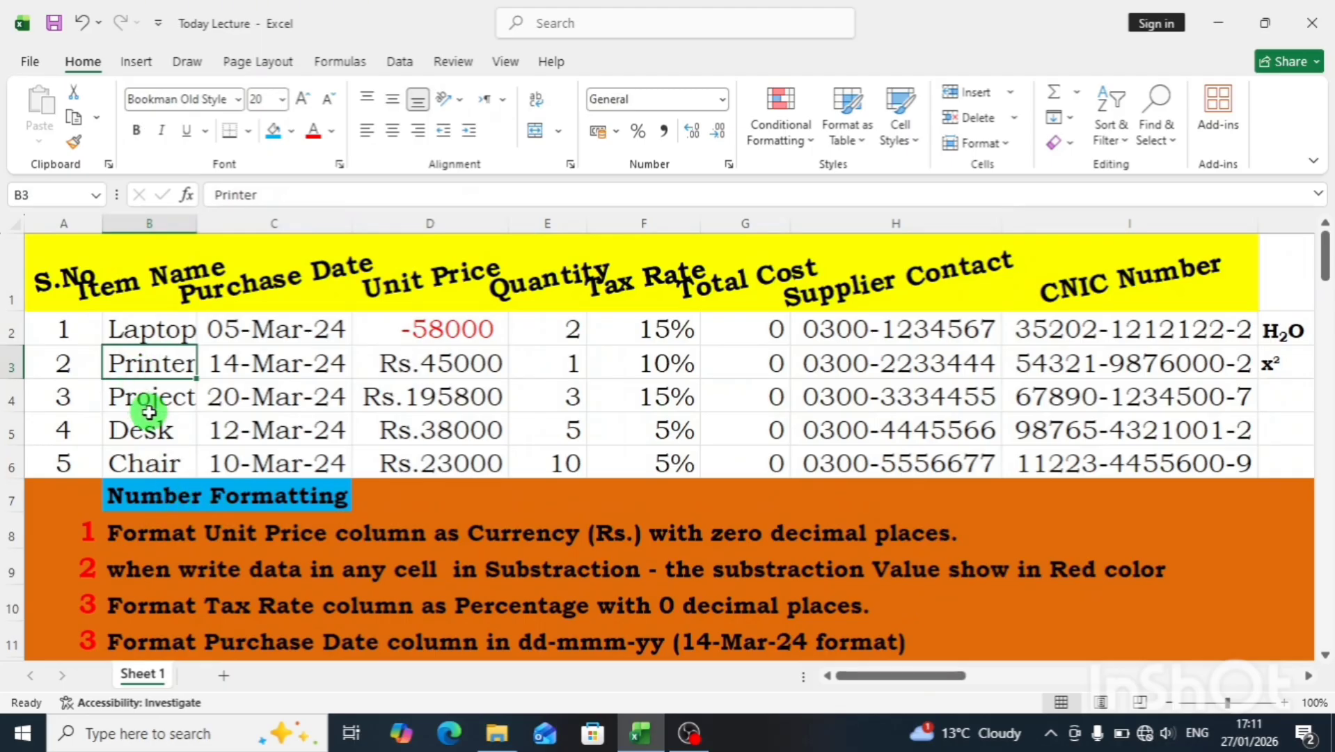
key(ctrl+1)
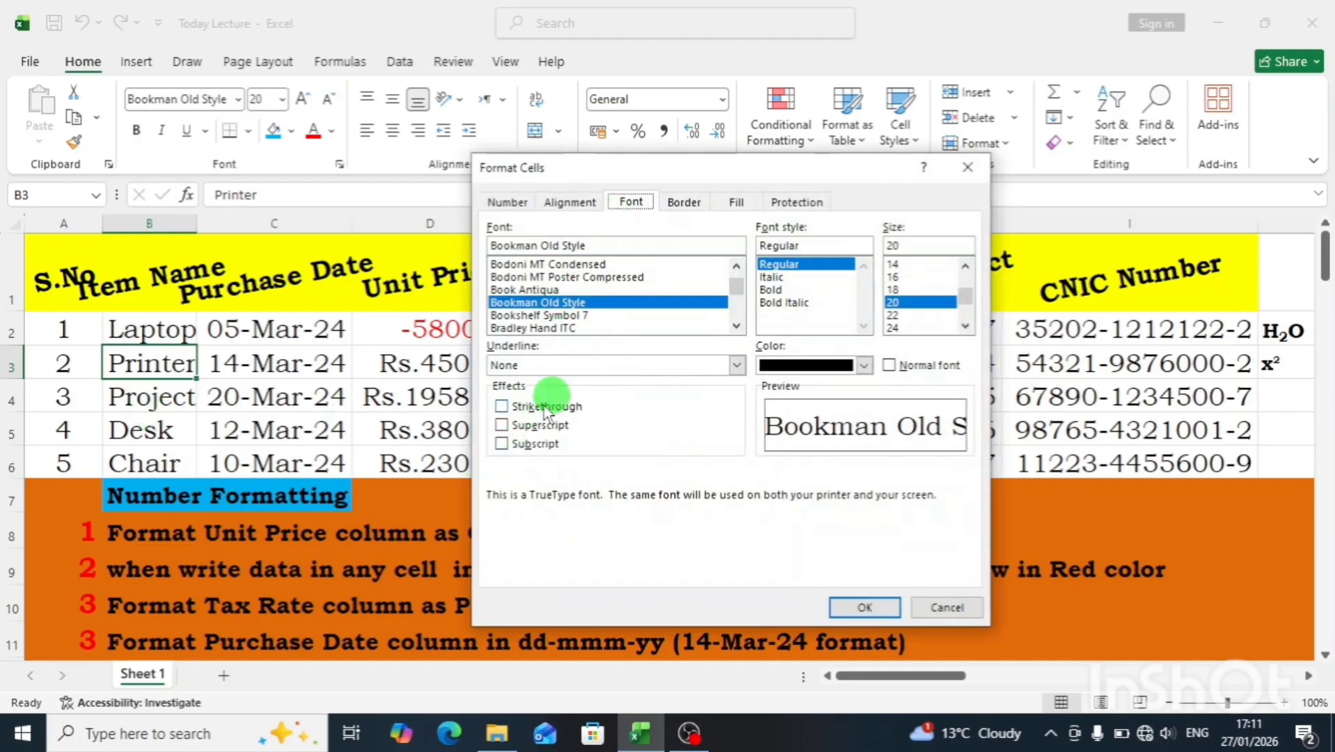
click(502, 407)
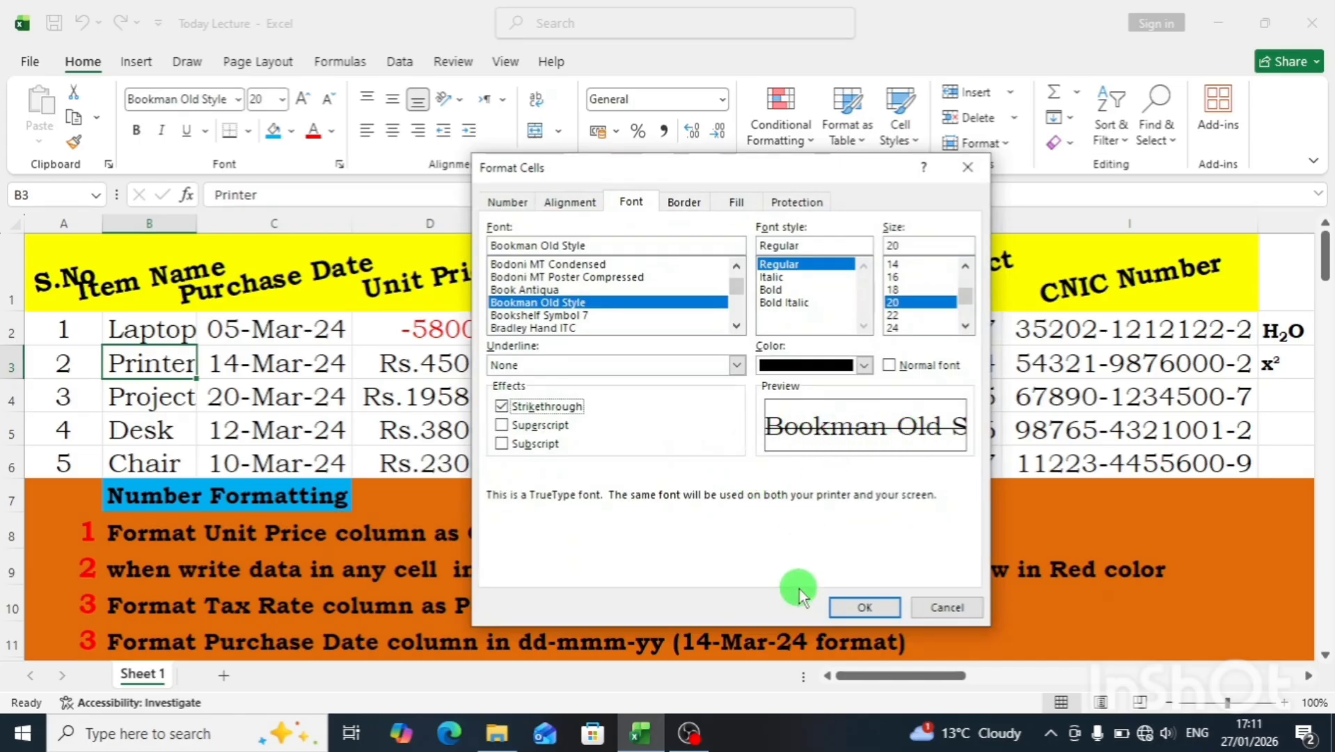
click(862, 607)
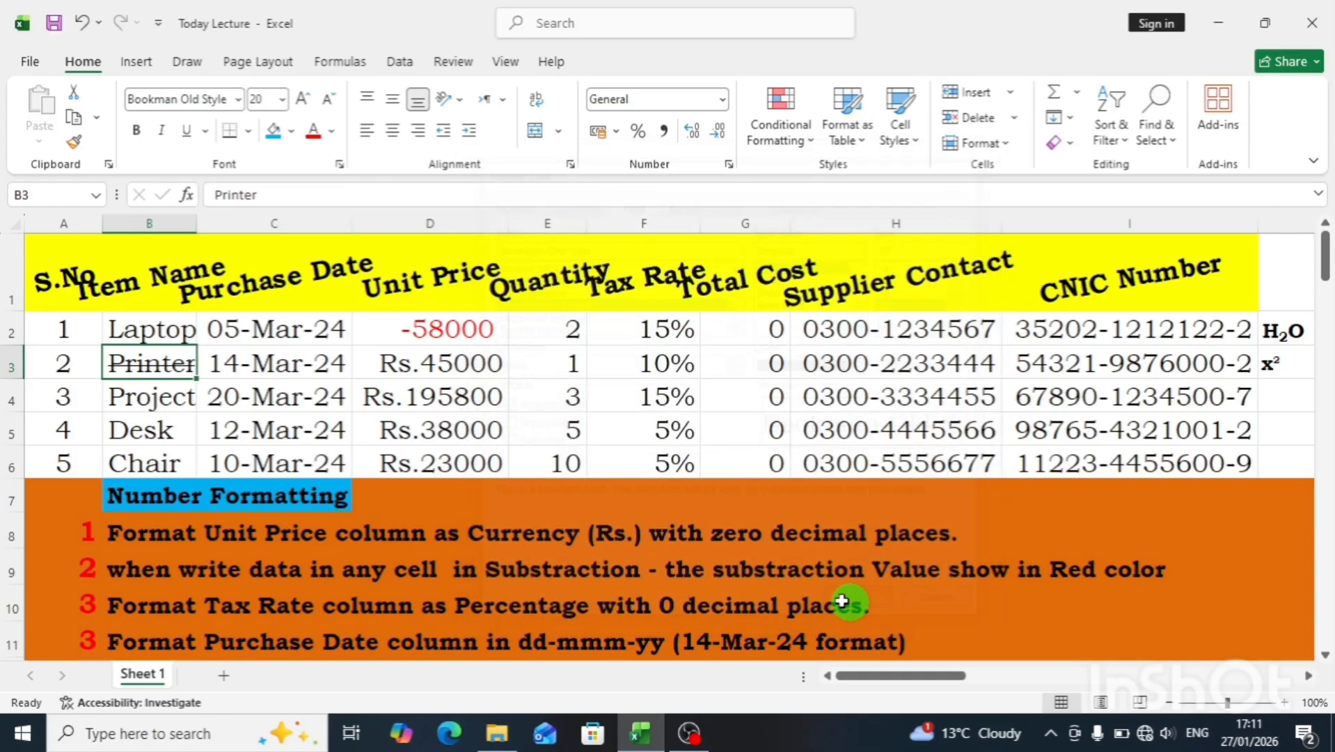
click(167, 433)
click(160, 376)
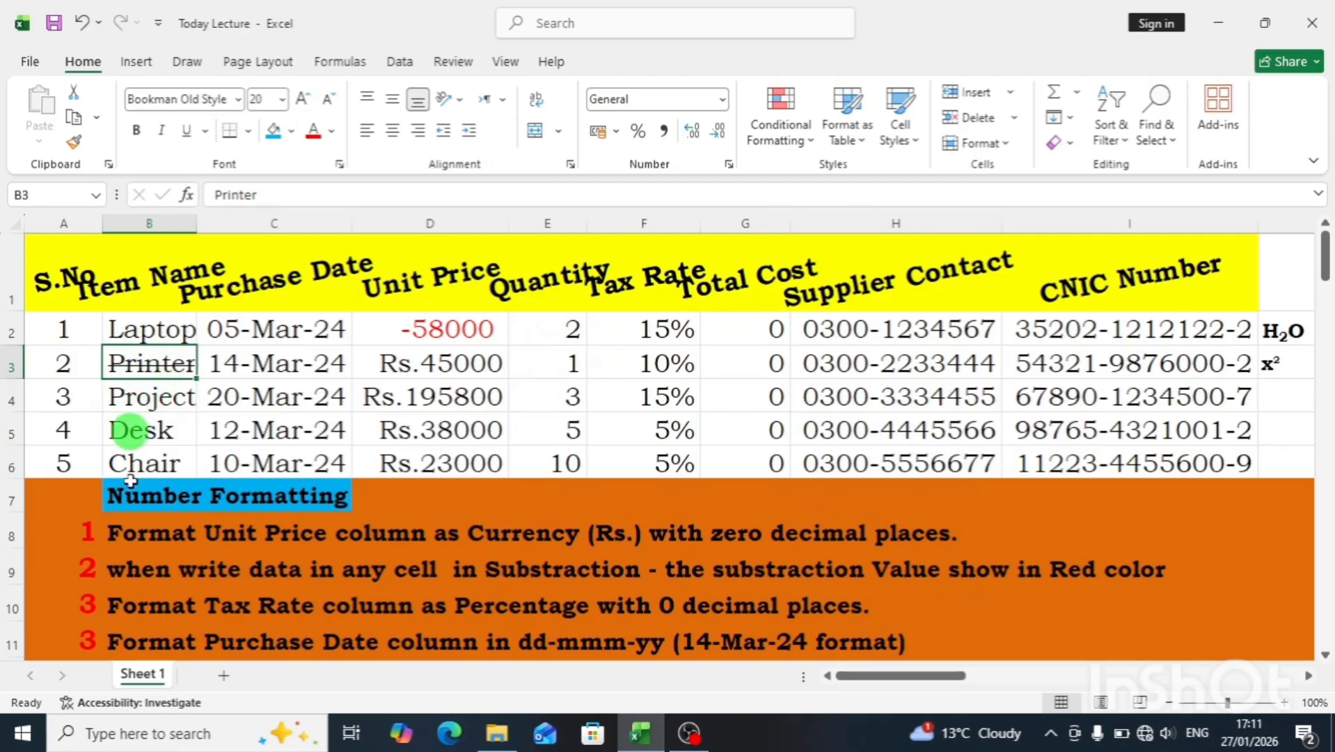
Read the two tasks under the Borders heading in the task list below the table.
click(113, 632)
key(Down)
key(Down)
key(Down)
key(Down)
key(Down)
key(Down)
key(Down)
key(Down)
key(Down)
key(Down)
key(Down)
key(Down)
key(Down)
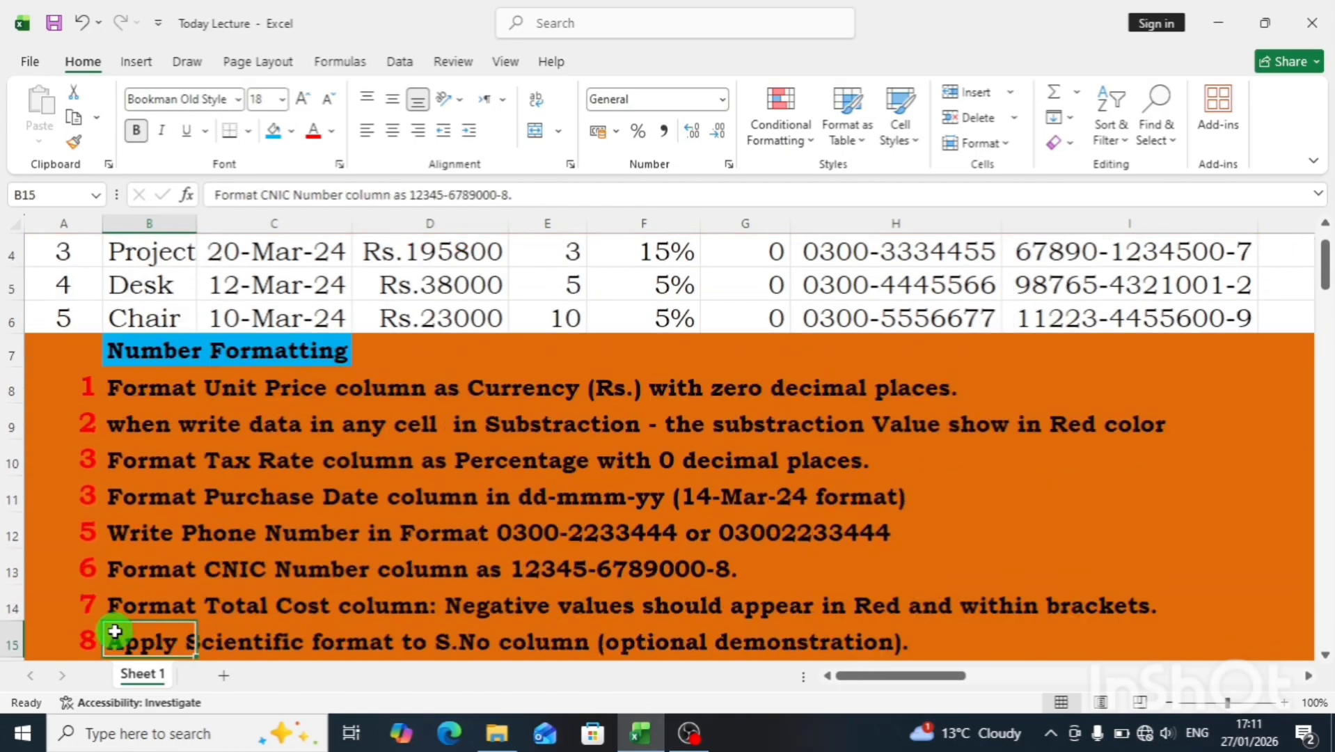
key(Up)
key(Up)
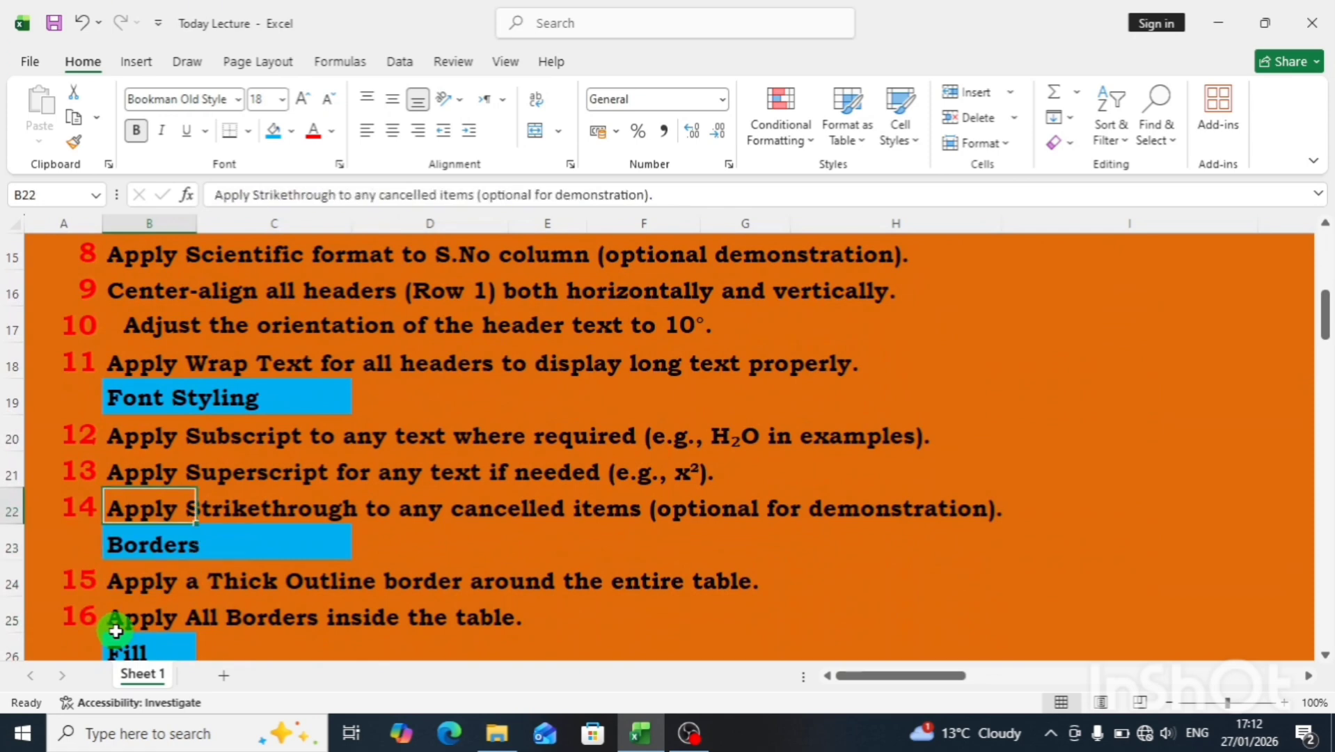
key(Down)
key(Down)
key(Down)
key(Down)
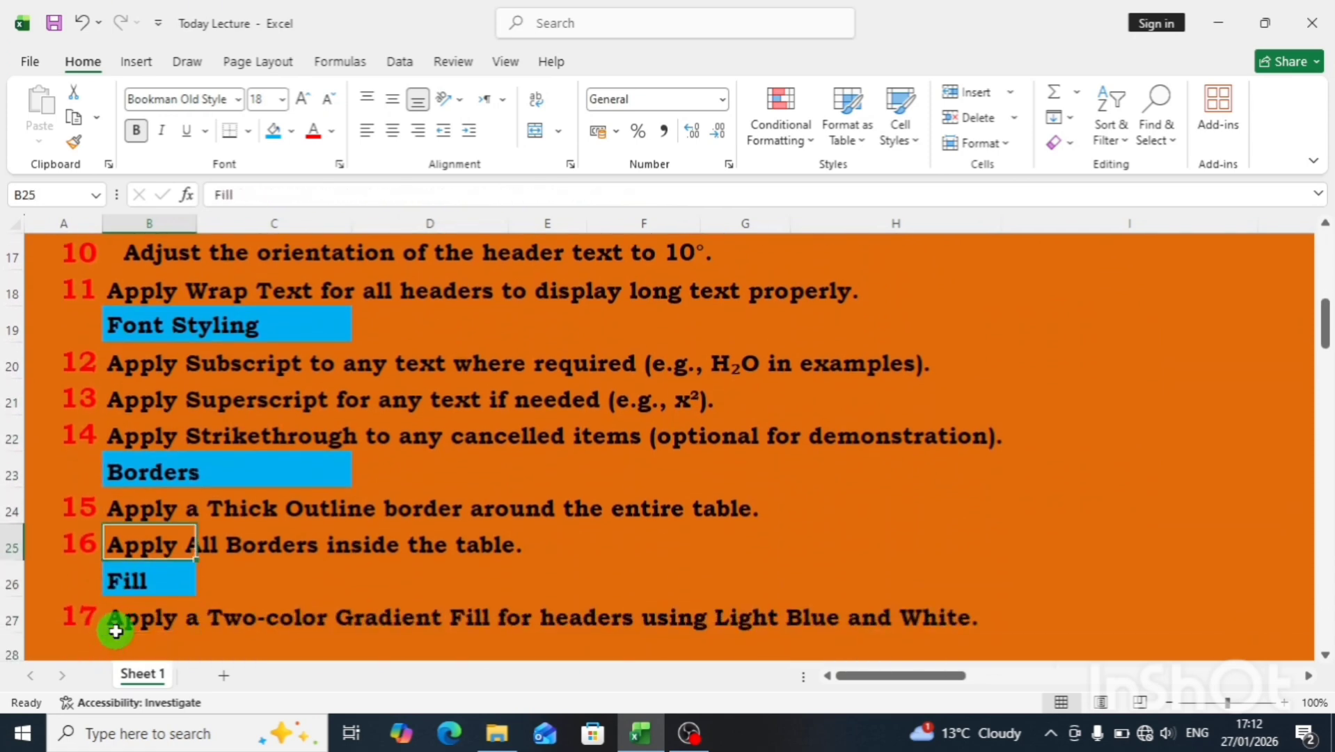
key(Up)
key(Up)
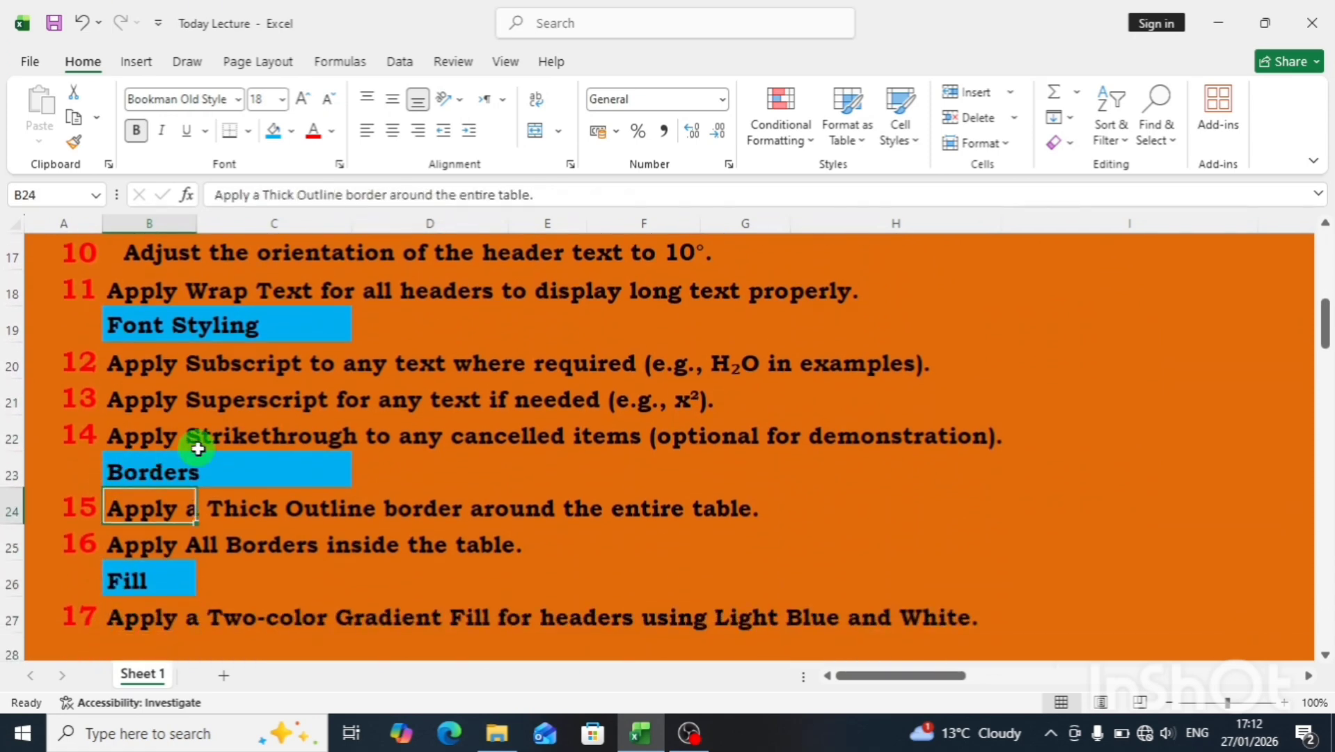
click(274, 542)
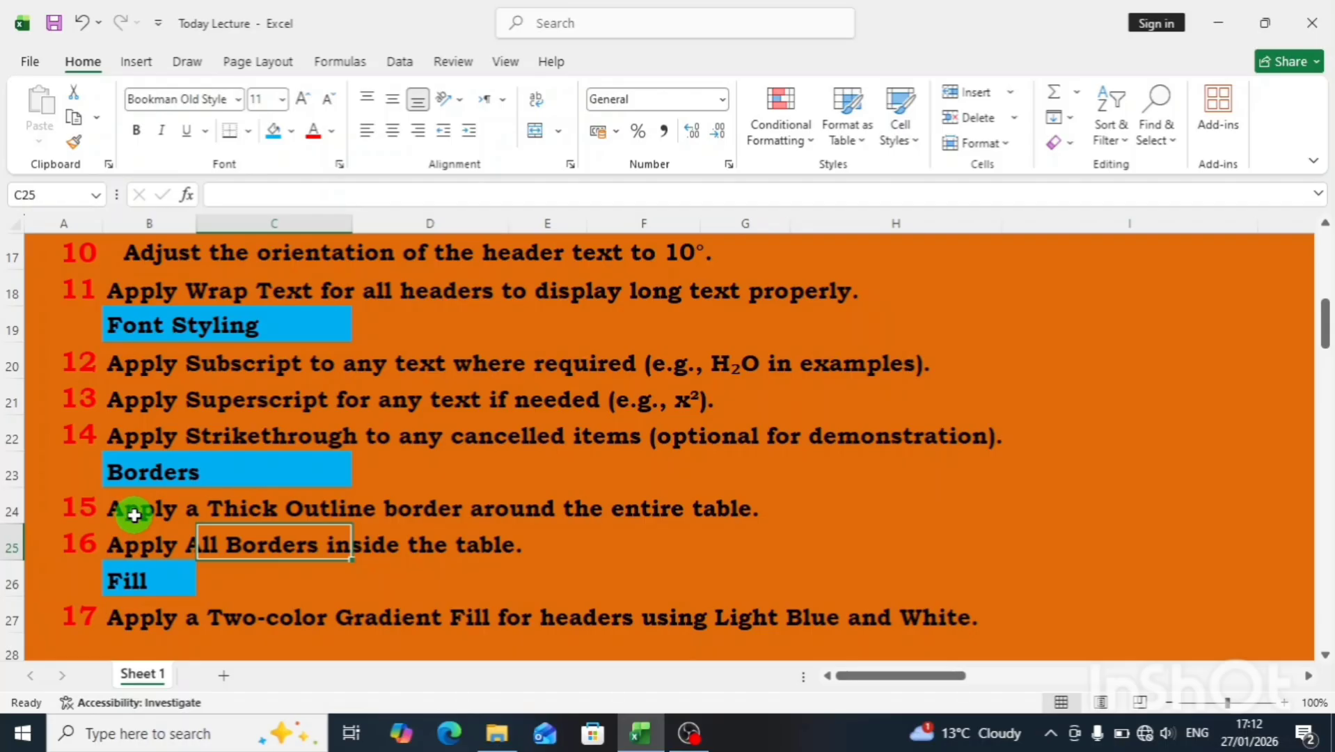
click(135, 514)
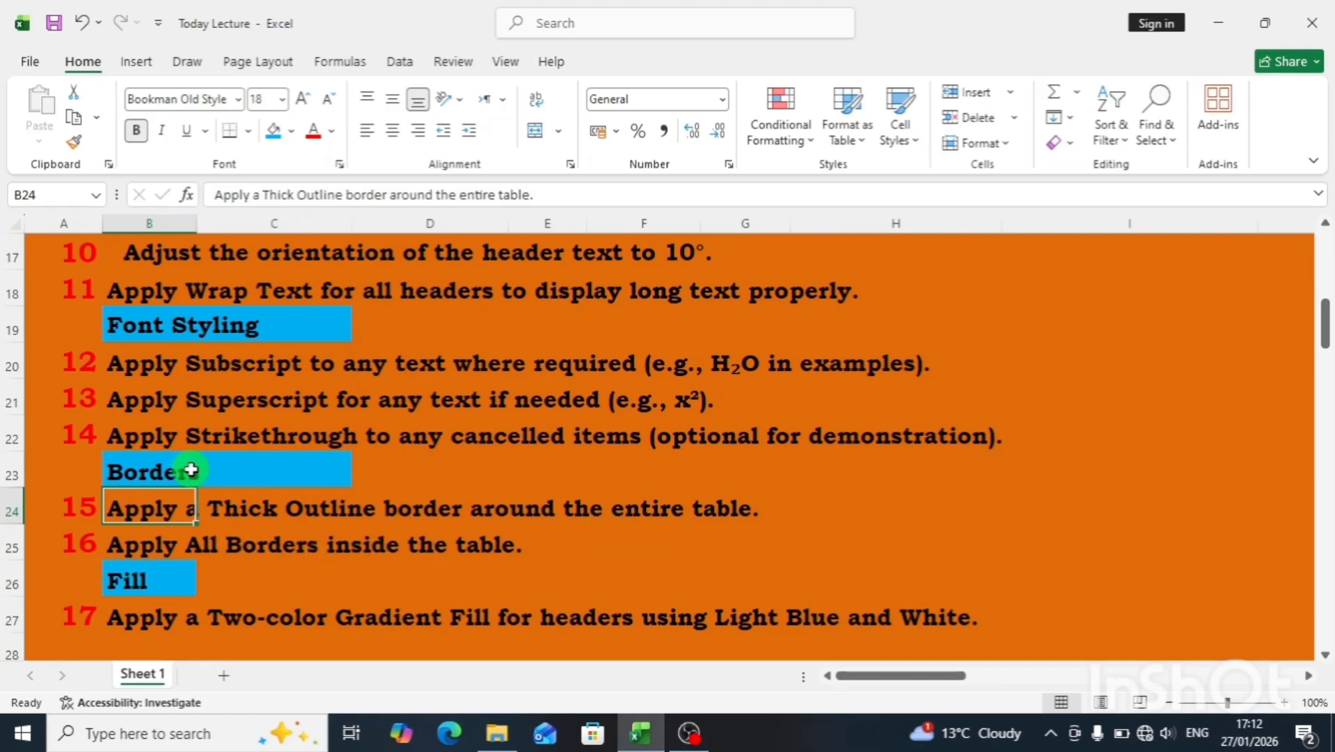
Select the whole table A1:I6 and choose the thick solid line style in its border formatting, keeping the Automatic colour.
key(Up)
key(Up)
key(Up)
key(Up)
key(Up)
key(Up)
key(Up)
key(Up)
key(Up)
key(Up)
key(Up)
key(Up)
key(Up)
key(Up)
key(Up)
key(Up)
key(Up)
key(Up)
key(Up)
key(Up)
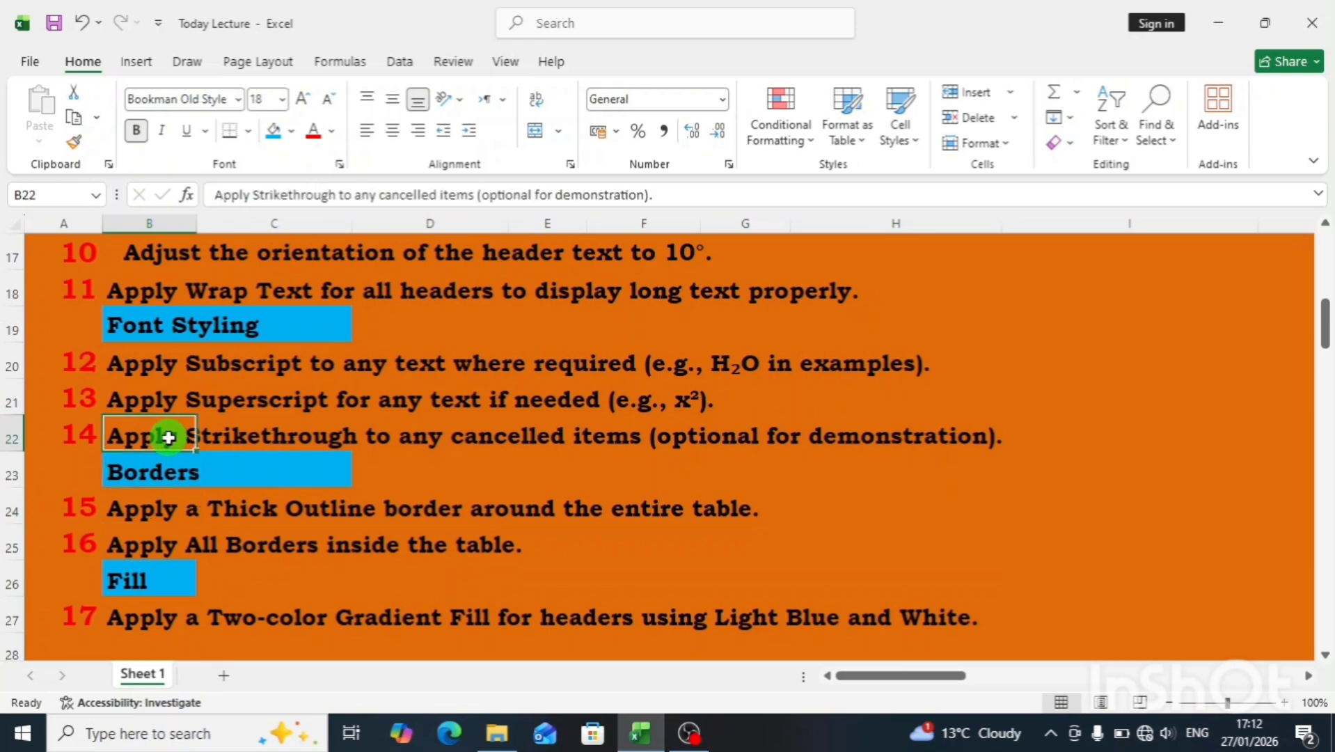
key(Left)
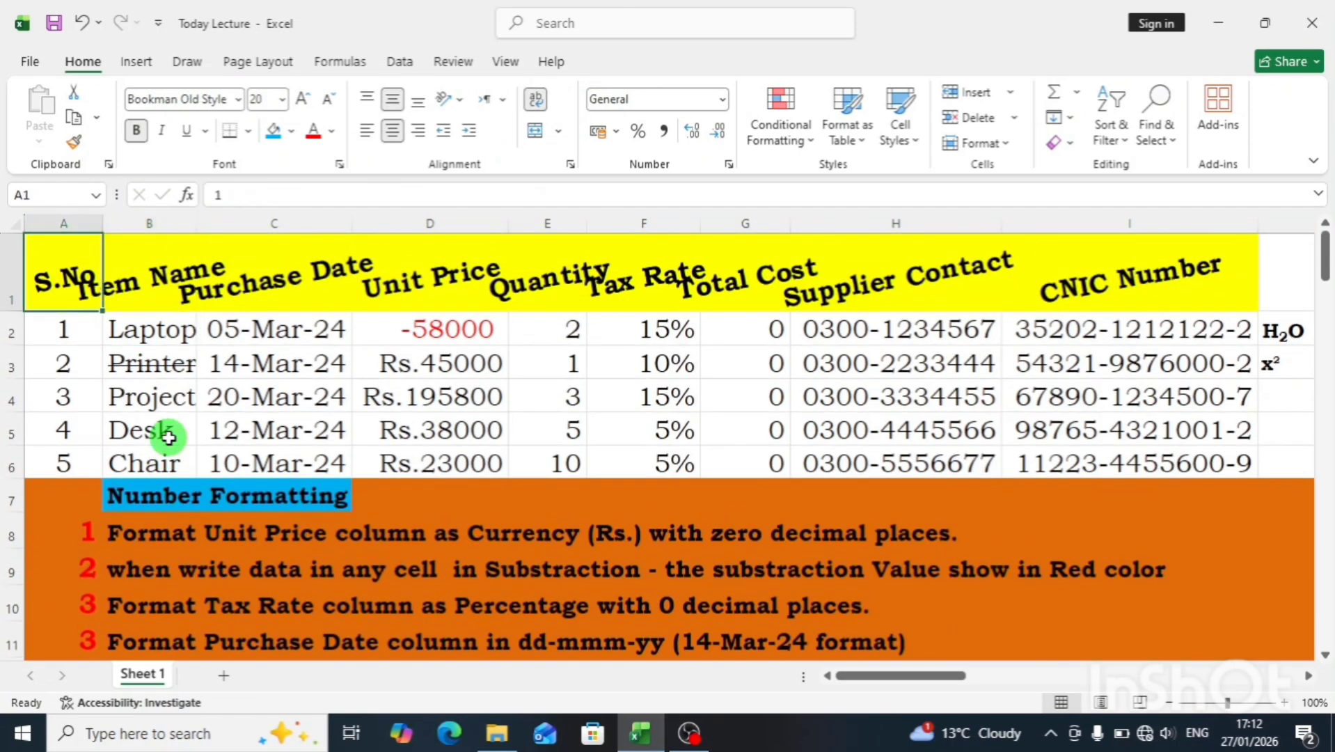
key(shift+Right)
key(shift+Right)
key(shift+Down)
key(shift+Down)
key(shift+Down)
key(shift+Down)
key(shift+Down)
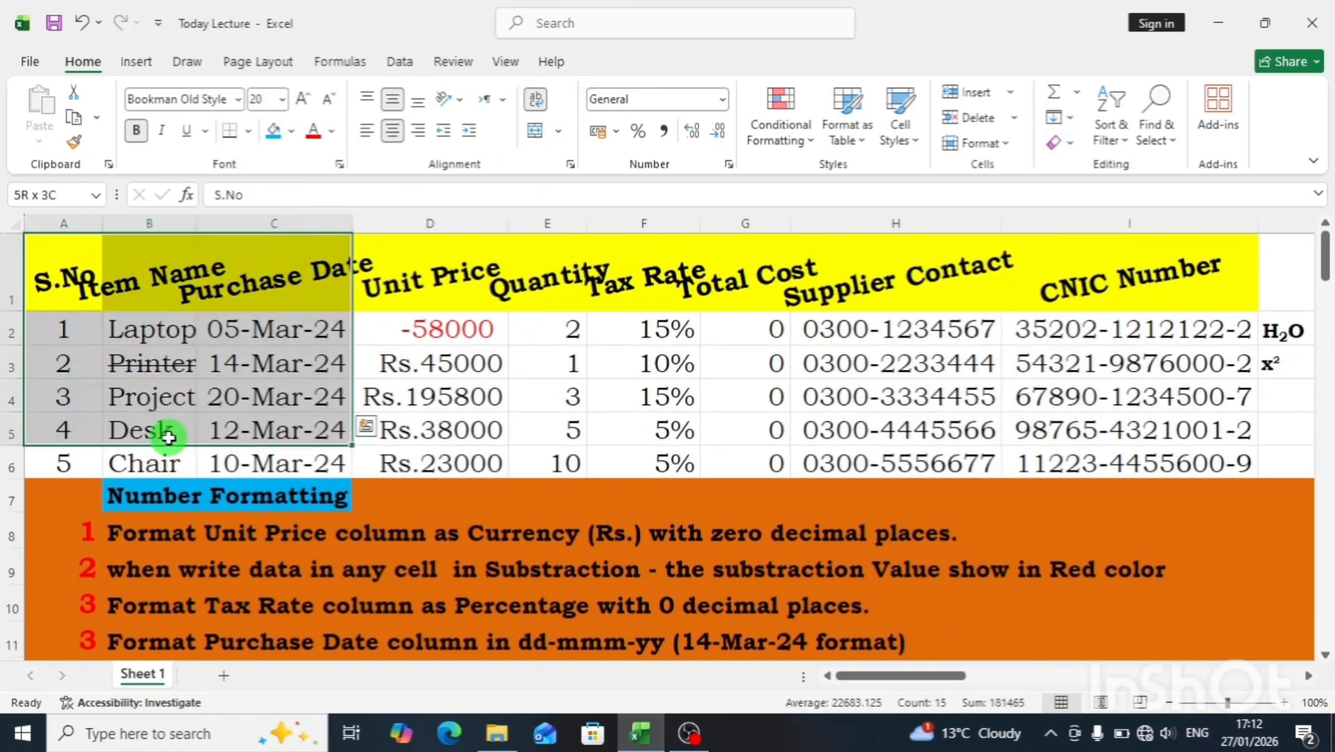
key(shift+Right)
key(shift+Right)
key(shift+Right)
key(shift+Right)
key(shift+Right)
key(shift+Right)
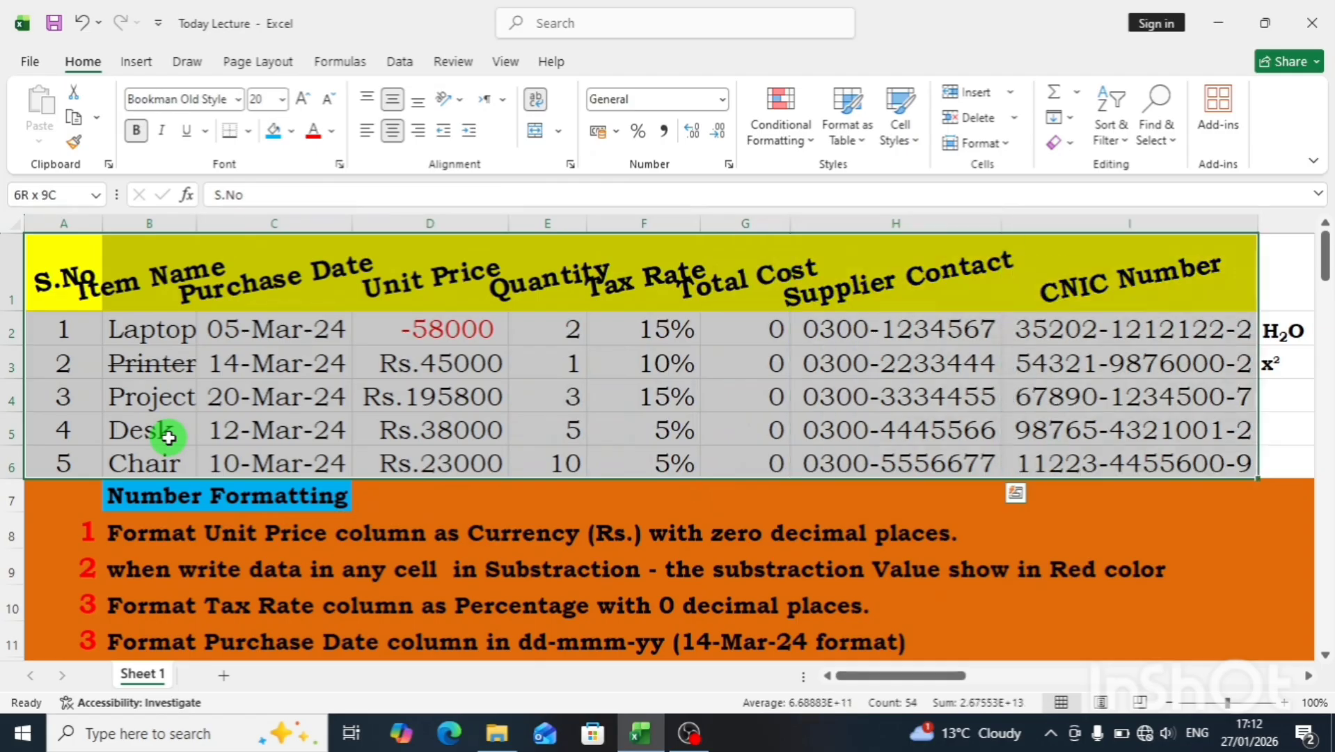
key(ctrl+1)
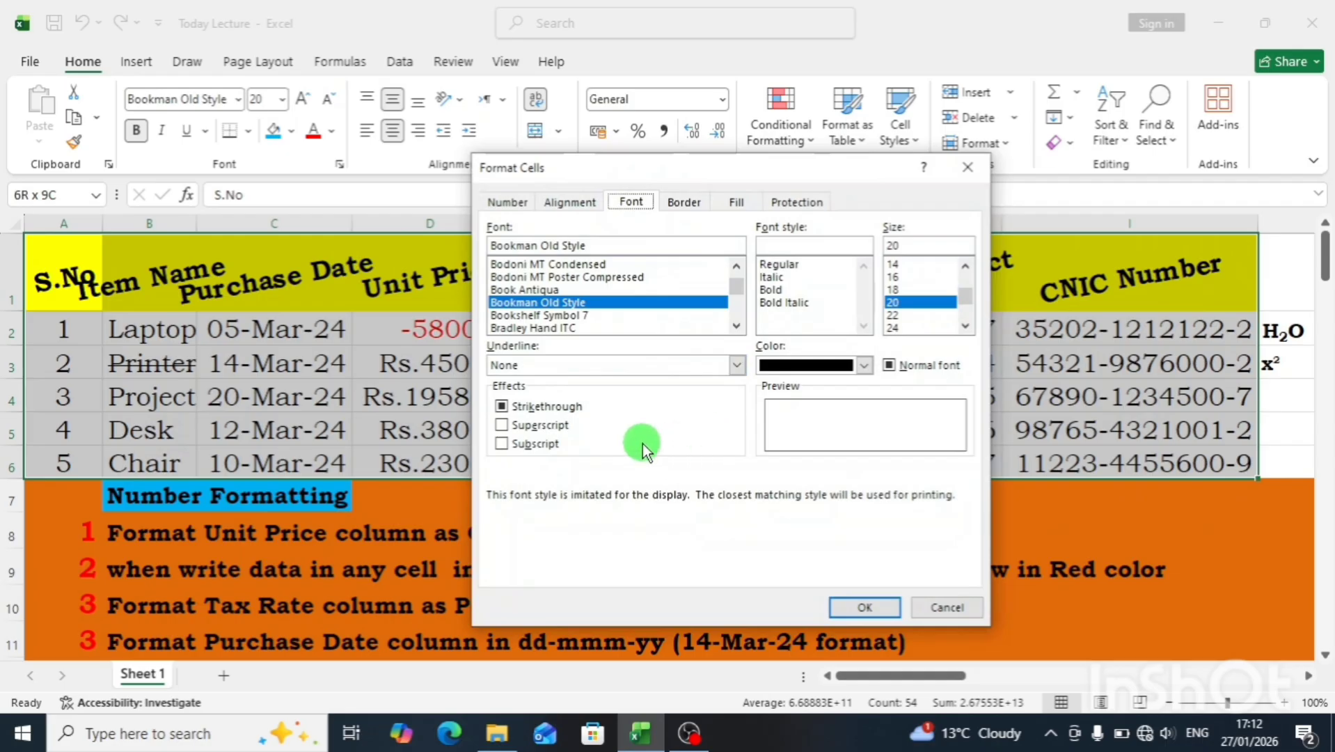
click(686, 202)
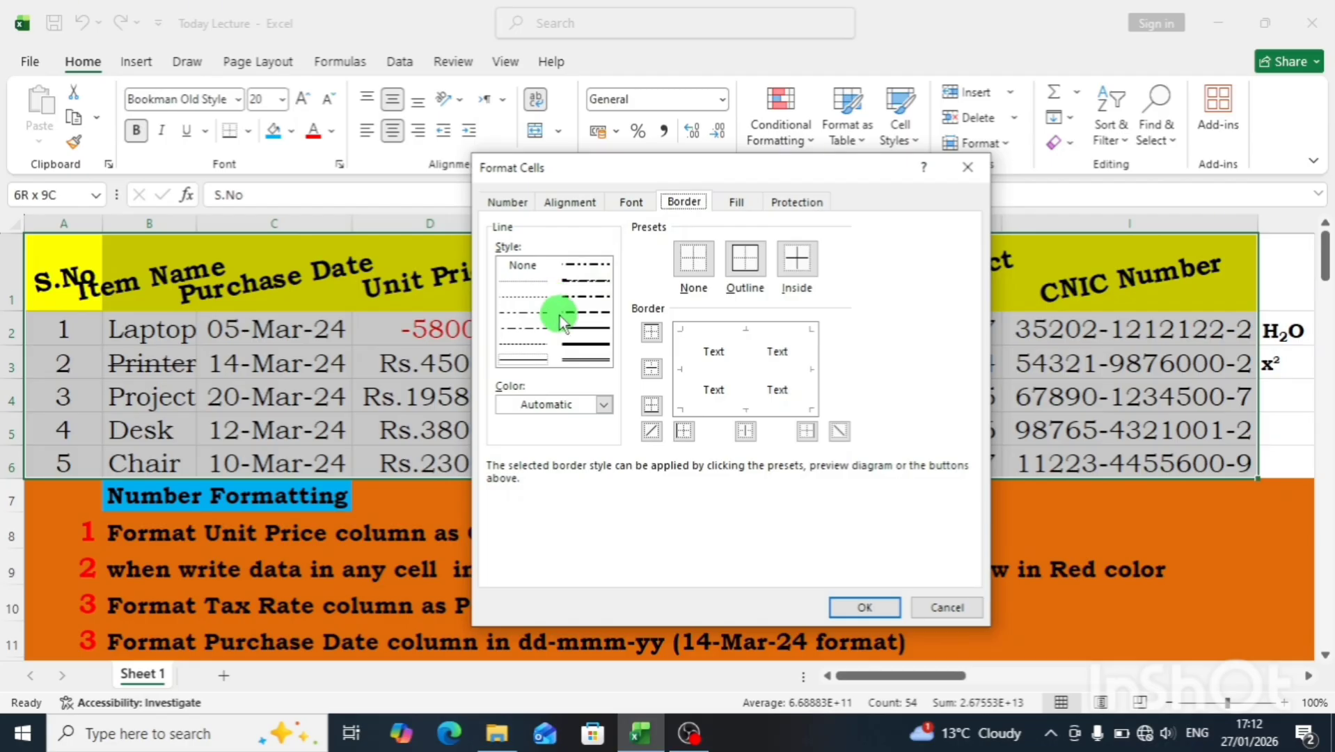
click(585, 361)
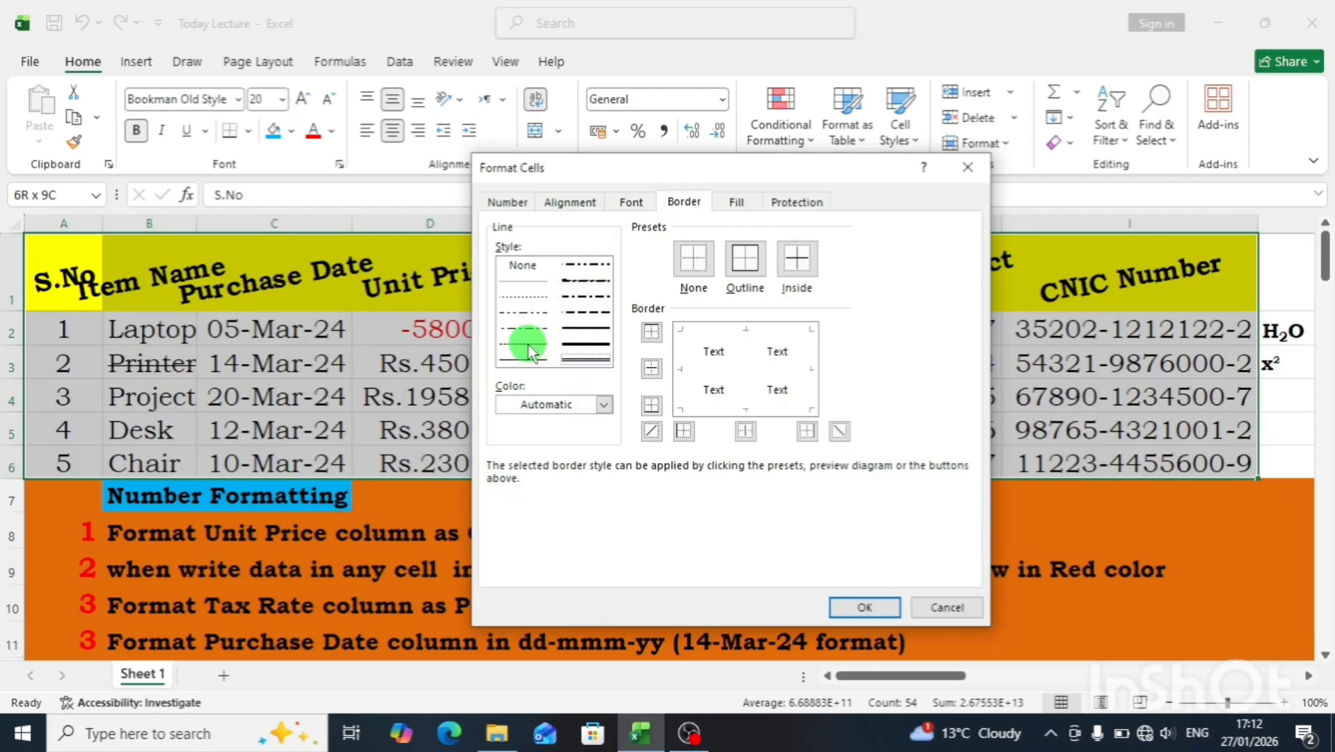
click(528, 344)
click(576, 343)
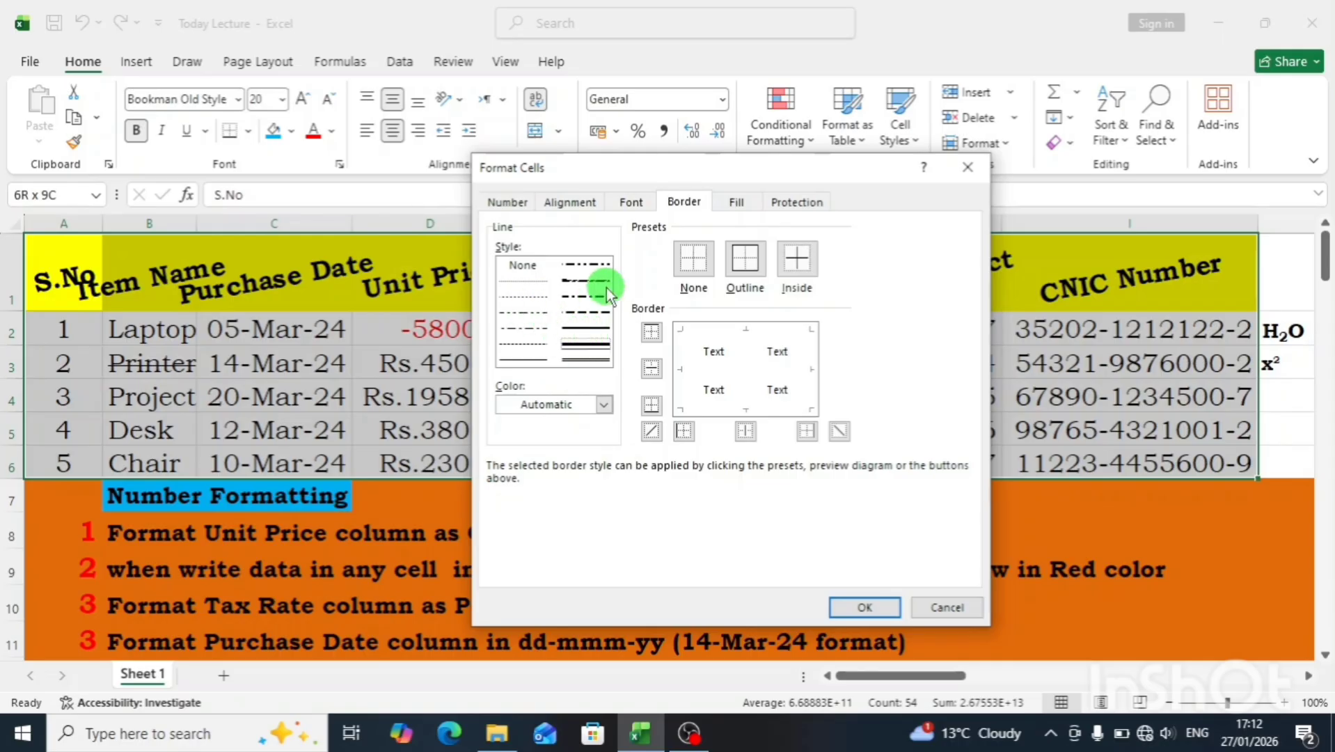
click(580, 355)
click(602, 404)
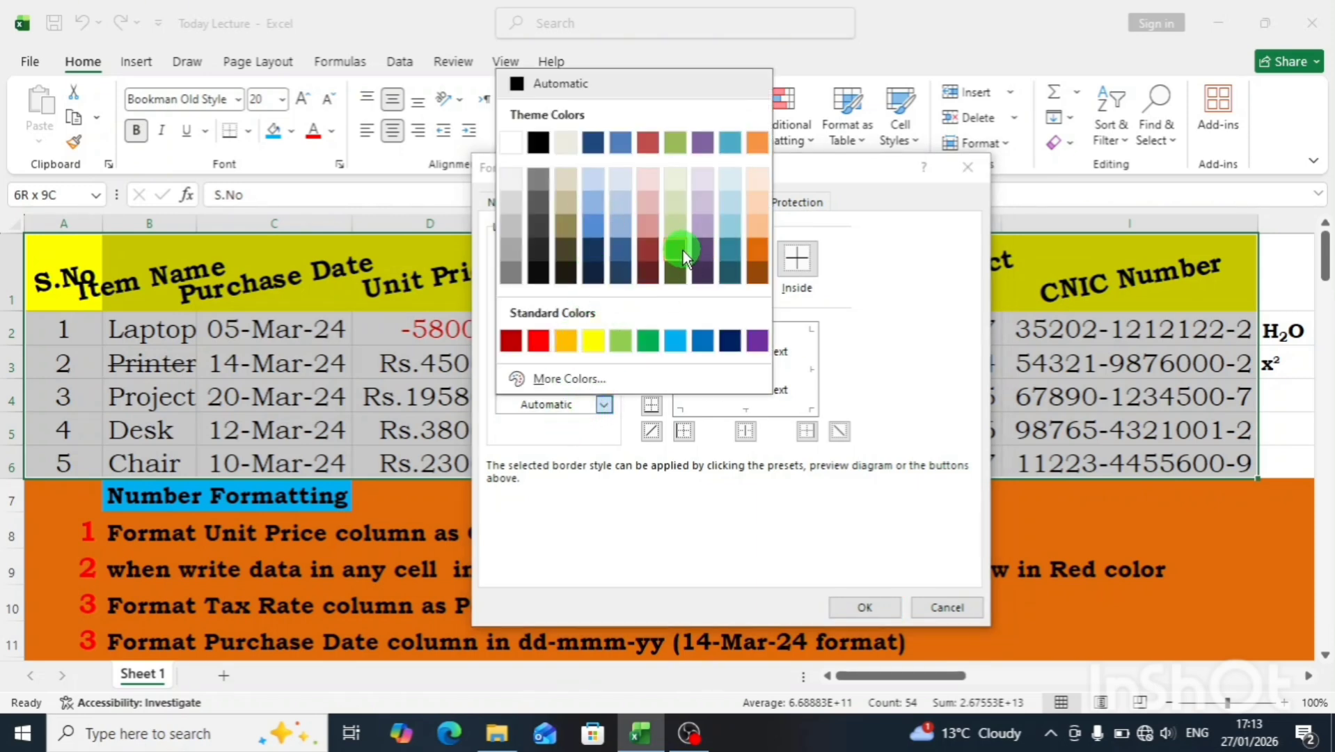
click(565, 450)
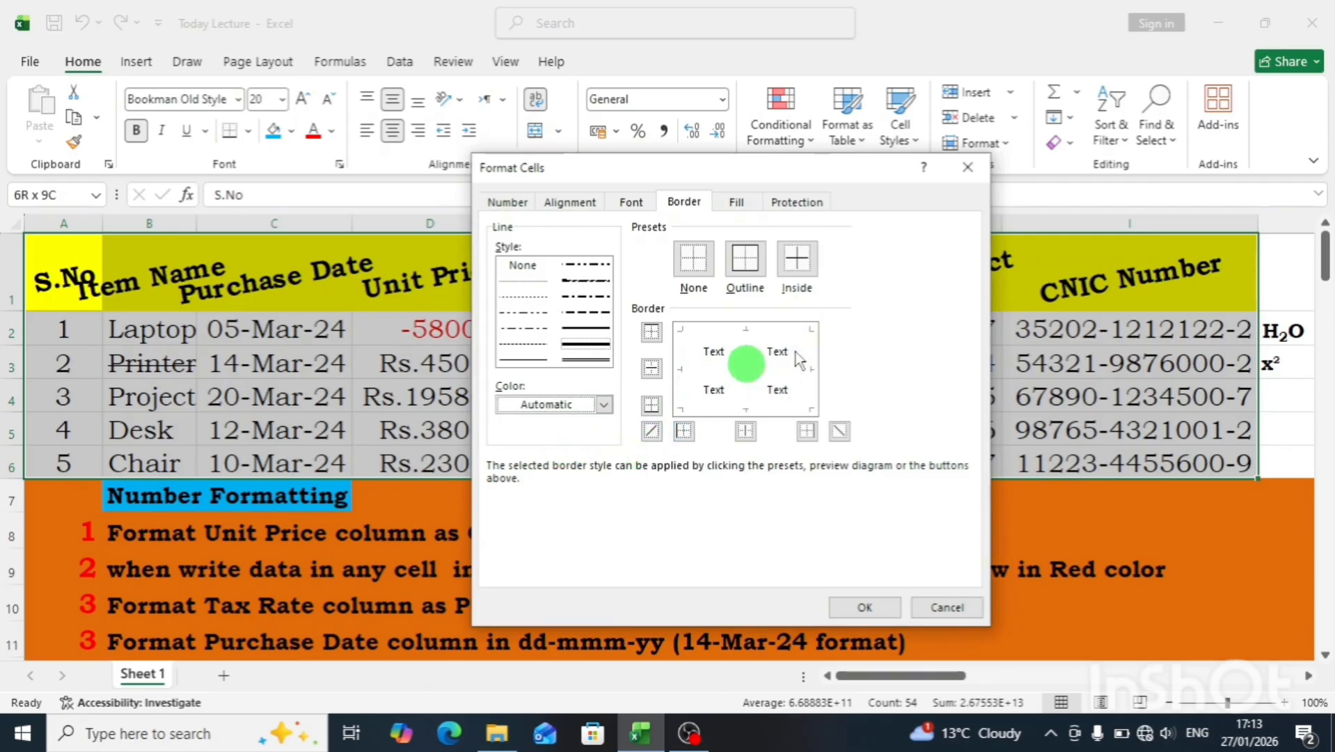
Try both diagonal borders on the selected table in the border preview, removing each one again.
click(654, 434)
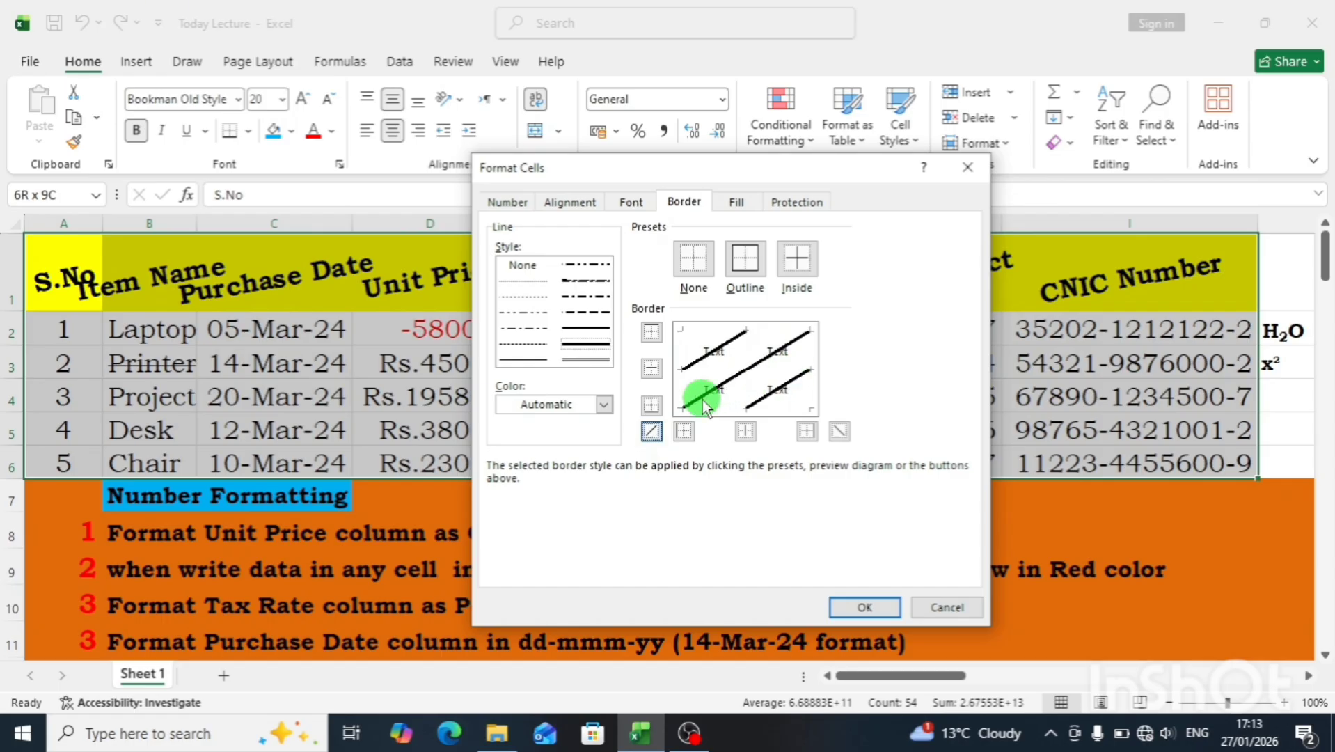
click(654, 434)
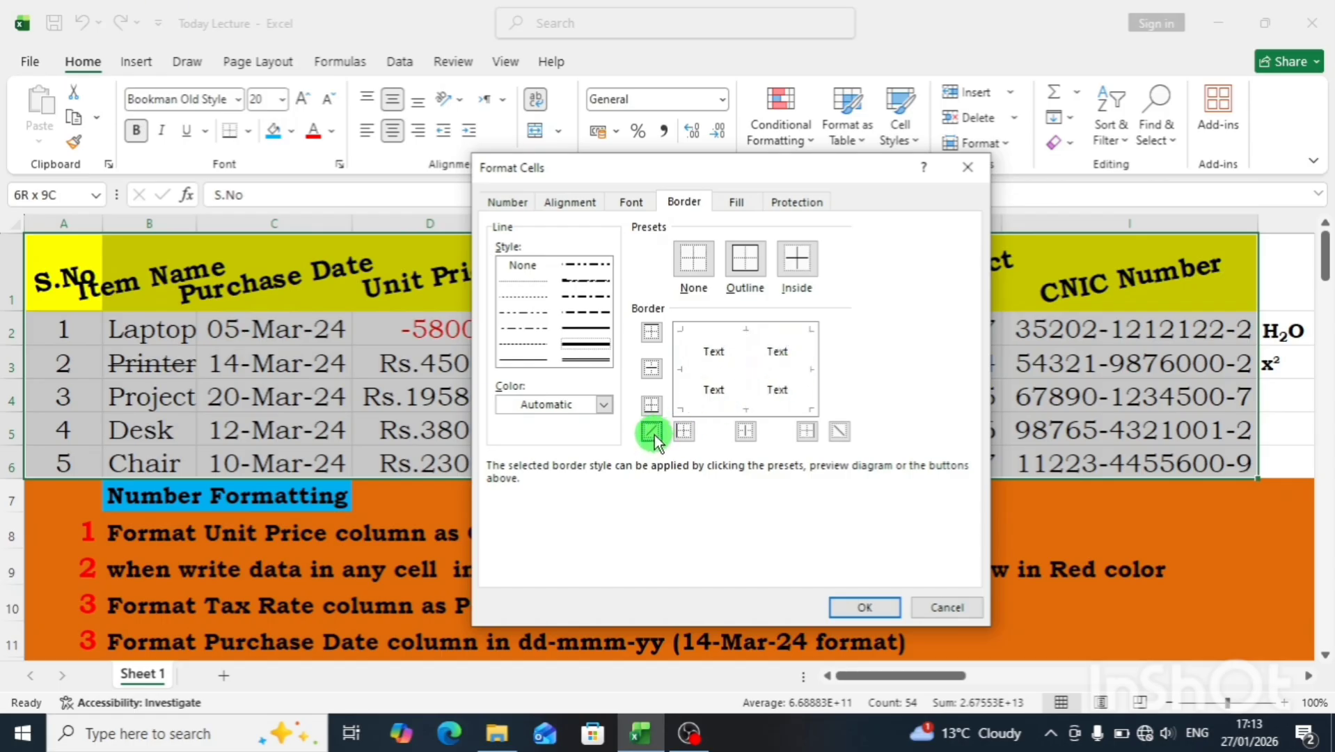
click(829, 432)
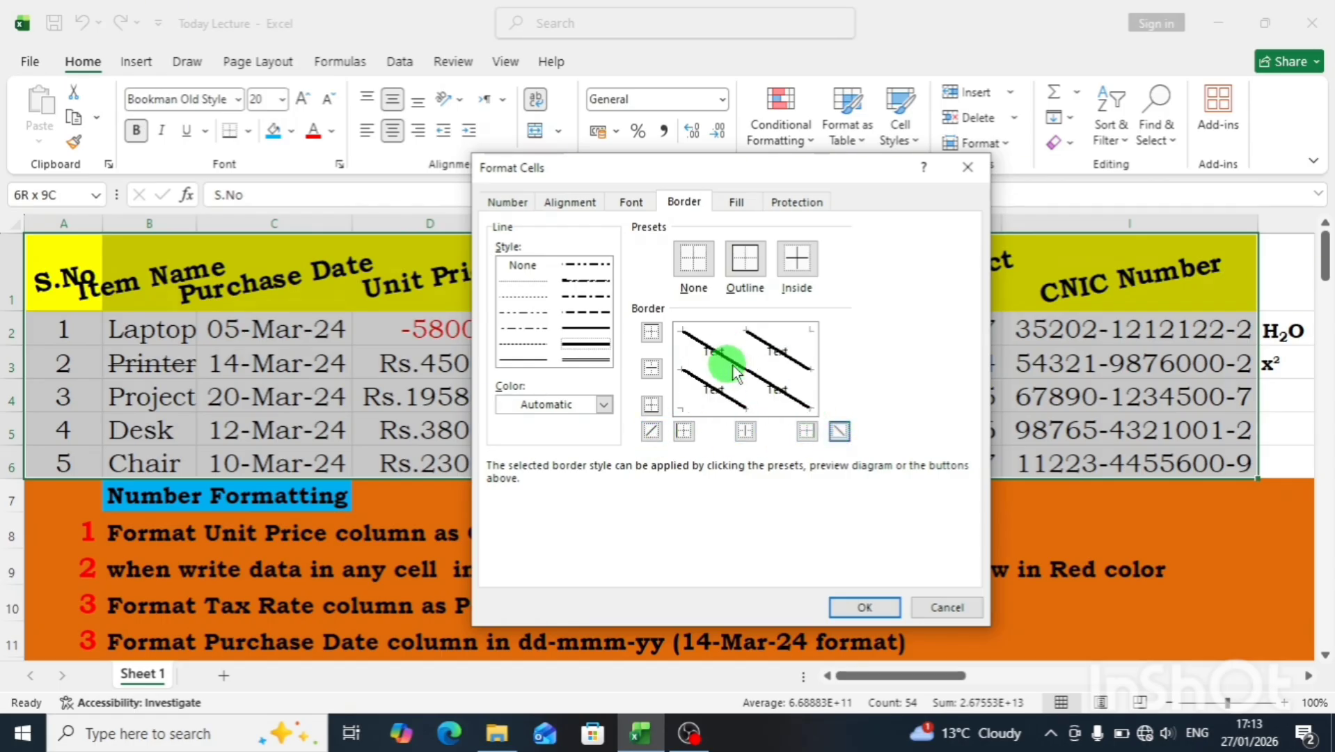
click(839, 433)
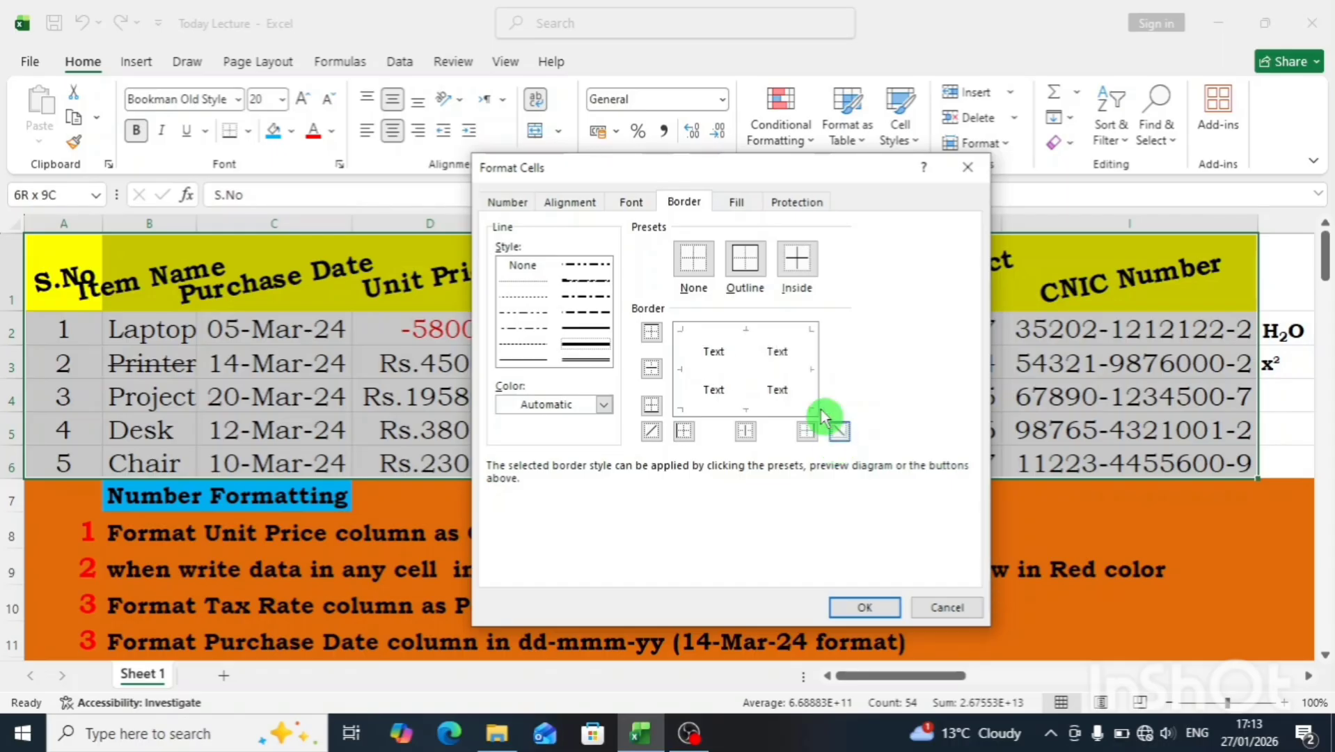
Try the Inside and Outline border presets on the selected table and clear them with the None preset.
click(801, 259)
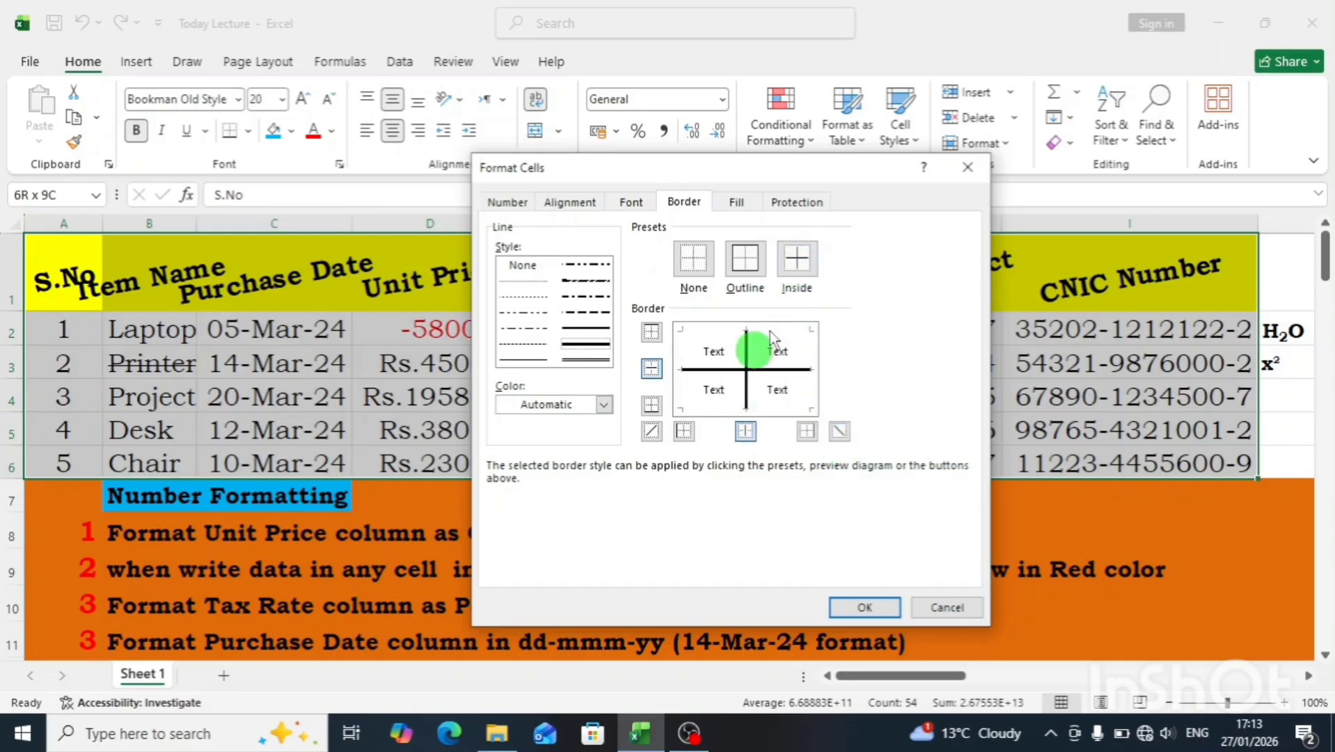
click(738, 263)
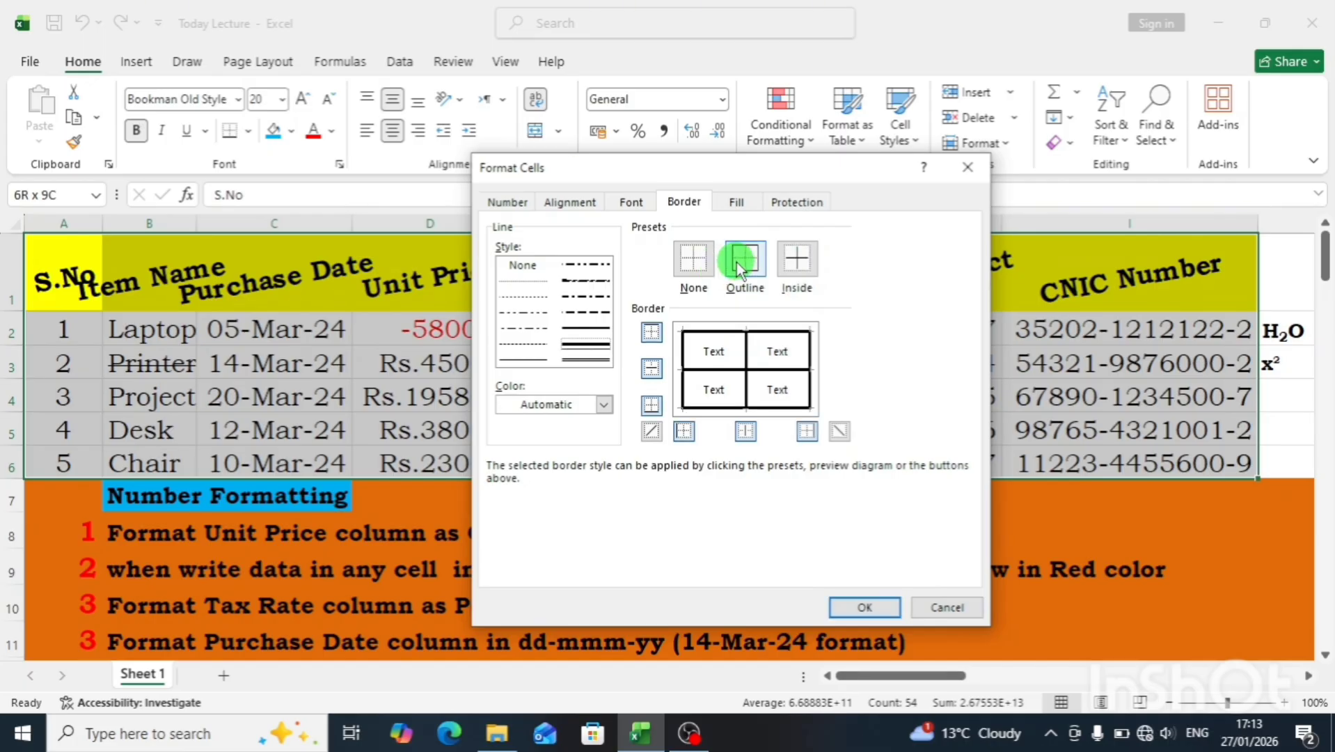
click(702, 264)
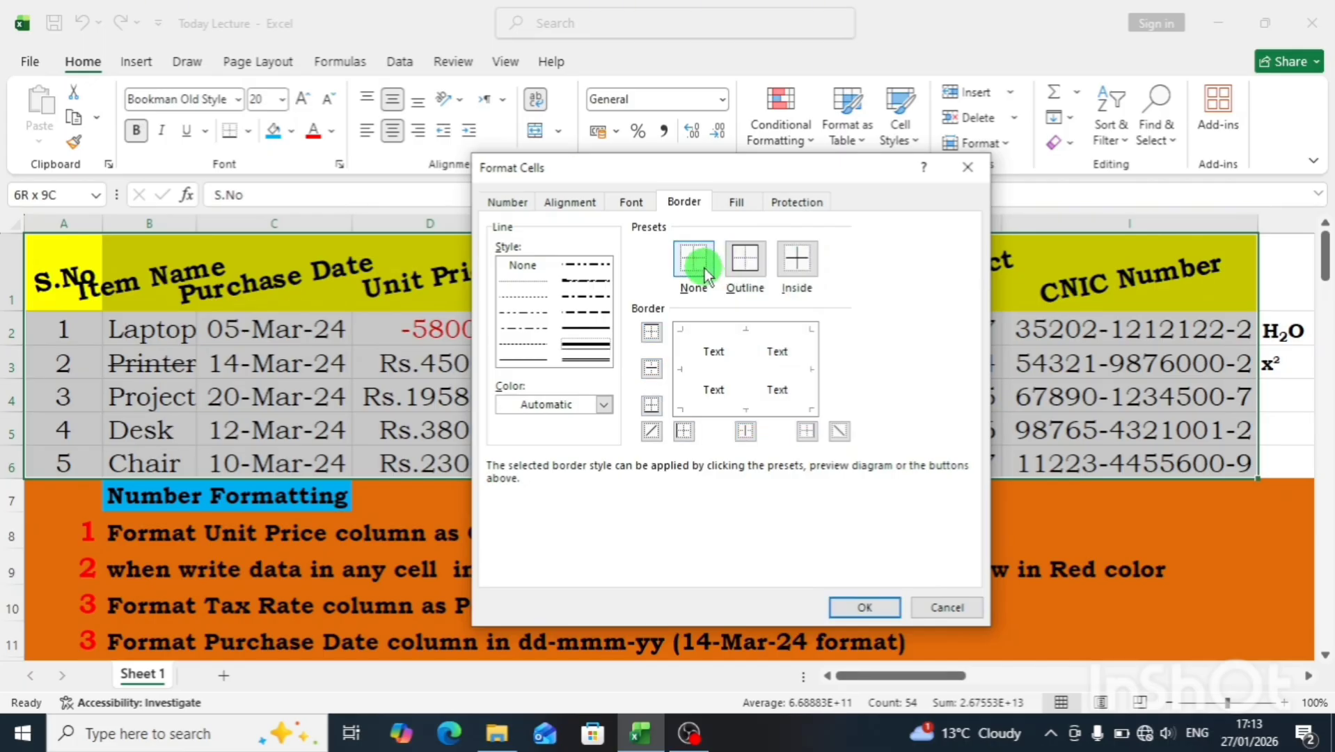
Try a thick border along the table's right edge and discard the border changes.
click(726, 355)
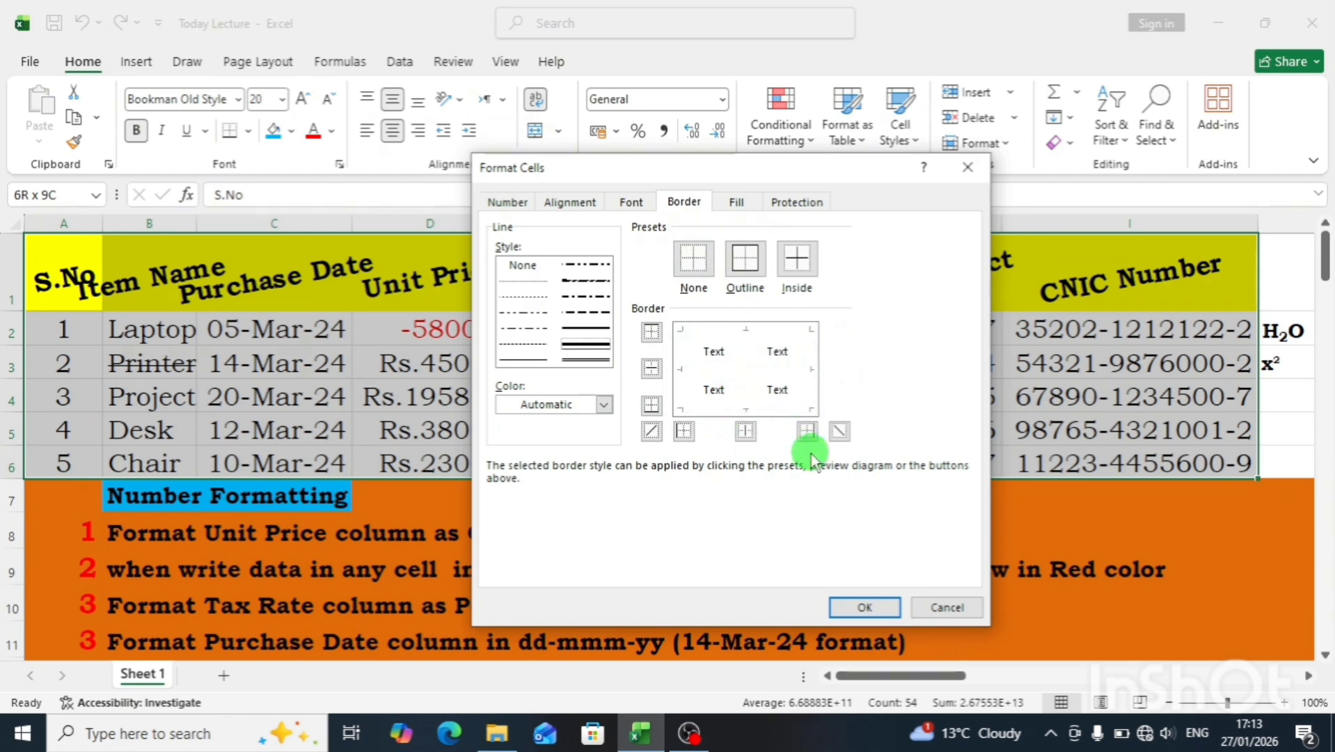
click(808, 432)
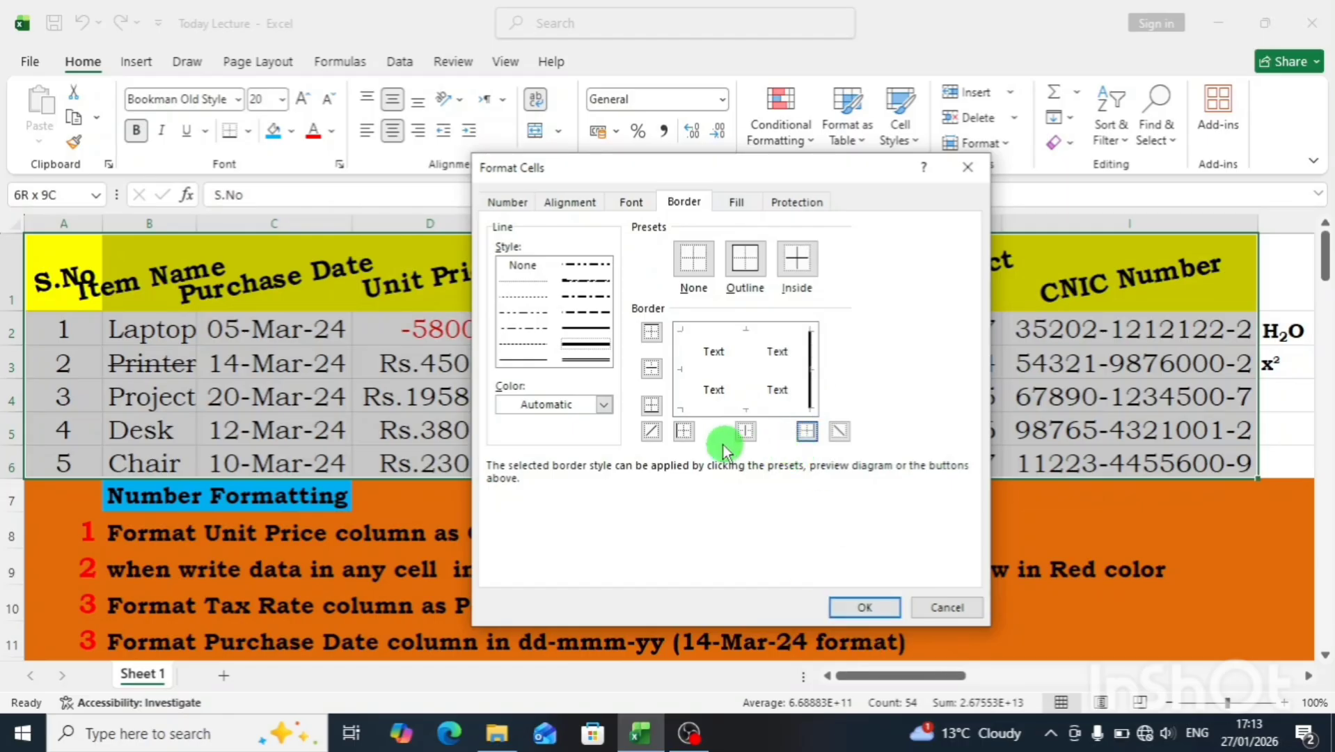
click(587, 360)
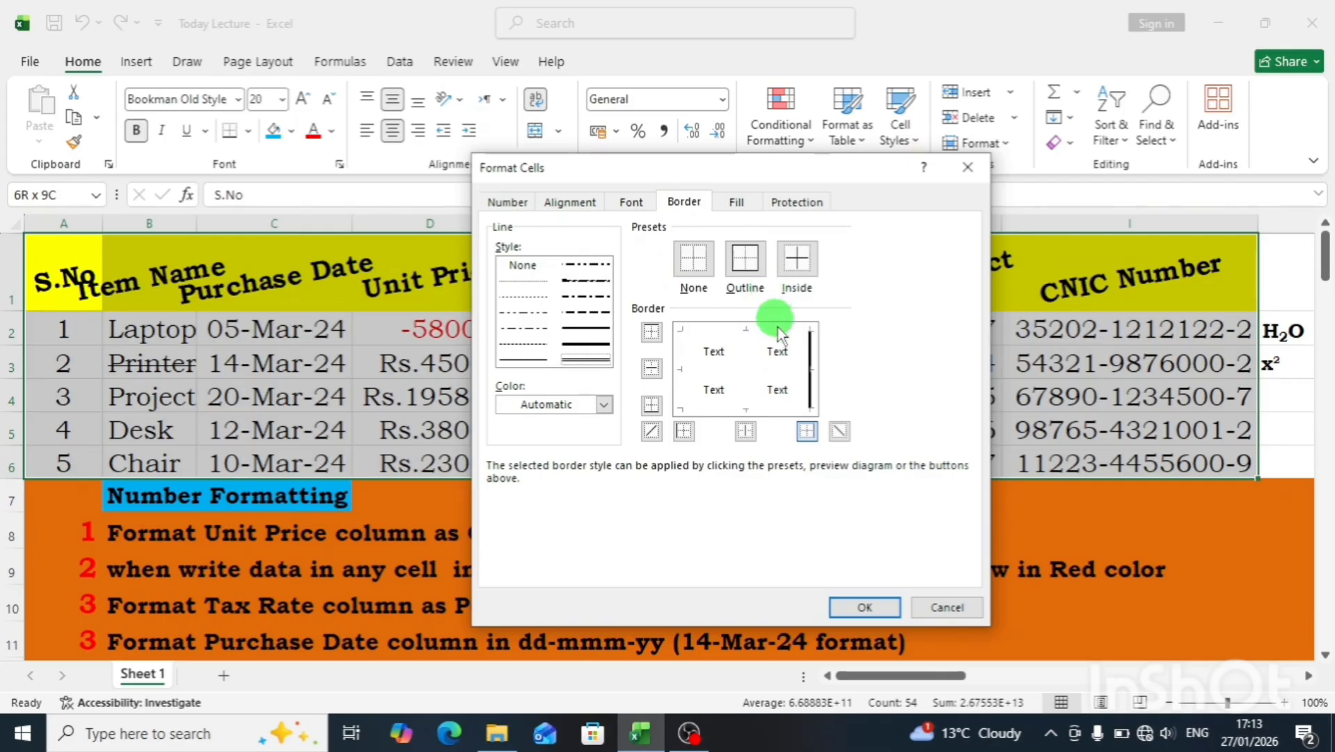
click(944, 605)
Read the gradient fill task under the Fill heading in the task list below the table.
click(170, 593)
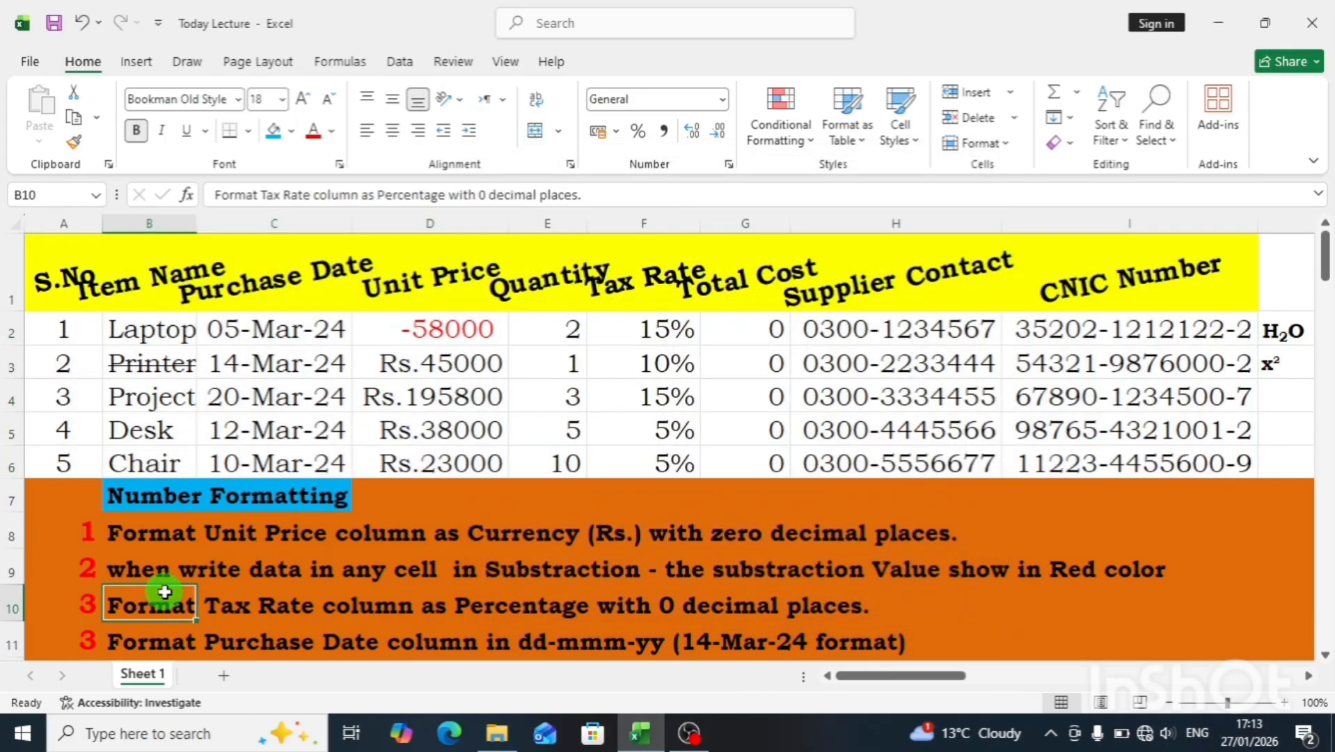
key(Down)
key(Down)
key(Down)
key(Down)
key(Down)
key(Down)
key(Down)
key(Down)
key(Down)
key(Down)
key(Down)
key(Down)
key(Down)
key(Down)
key(Down)
key(Down)
key(Down)
key(Down)
key(Down)
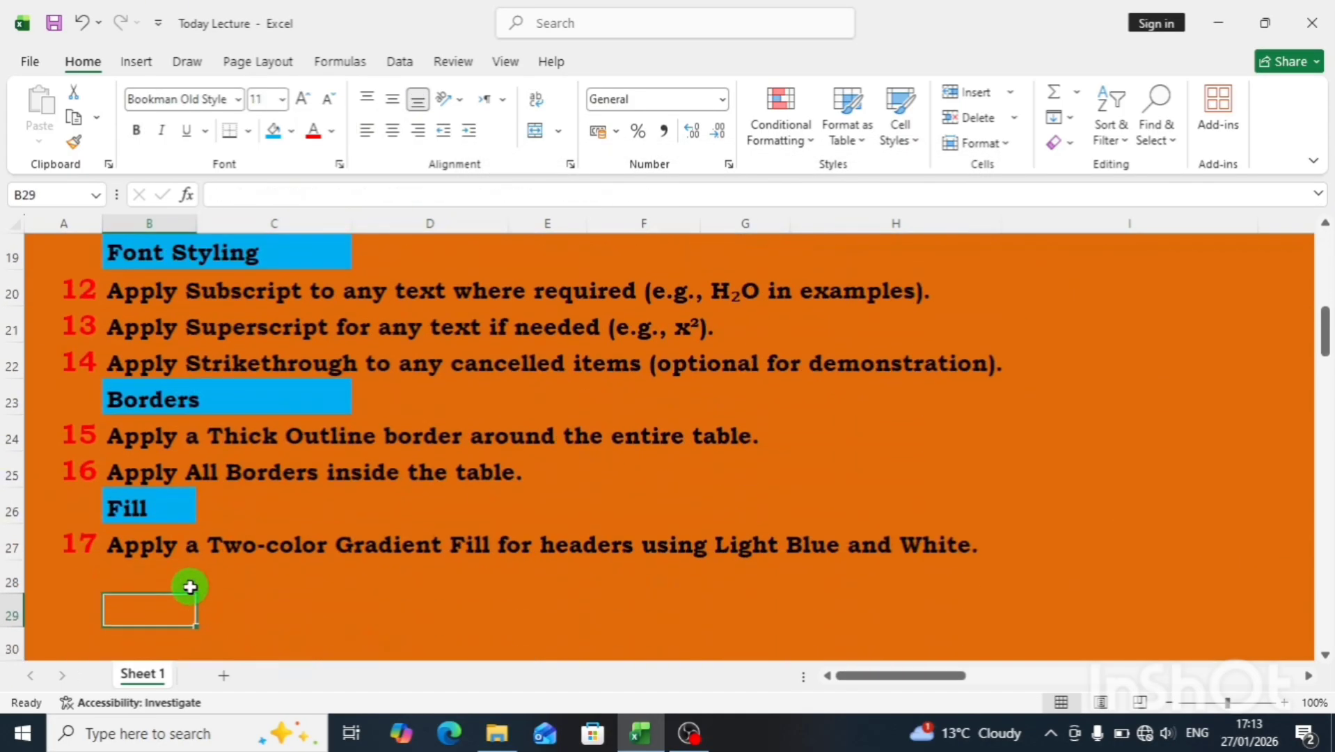
key(Up)
key(Up)
key(Up)
key(Up)
key(Up)
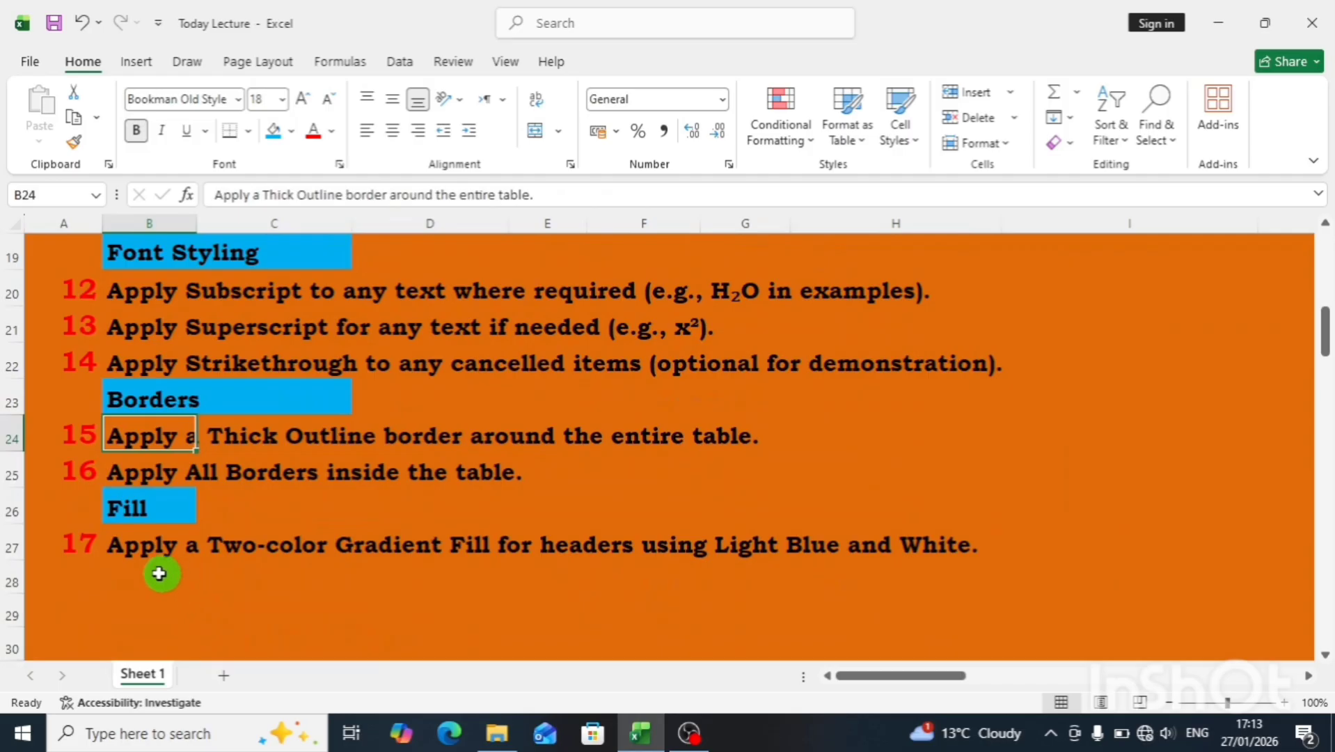
click(126, 502)
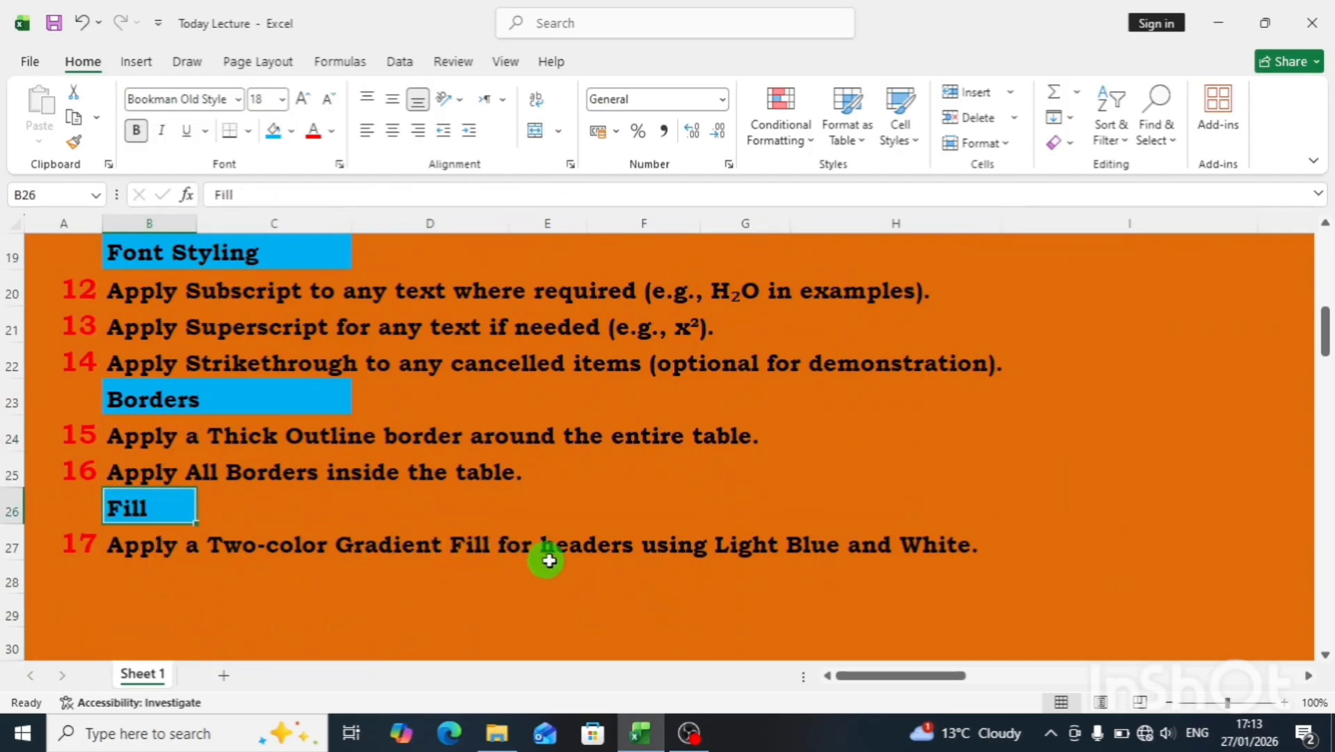
click(917, 554)
click(424, 548)
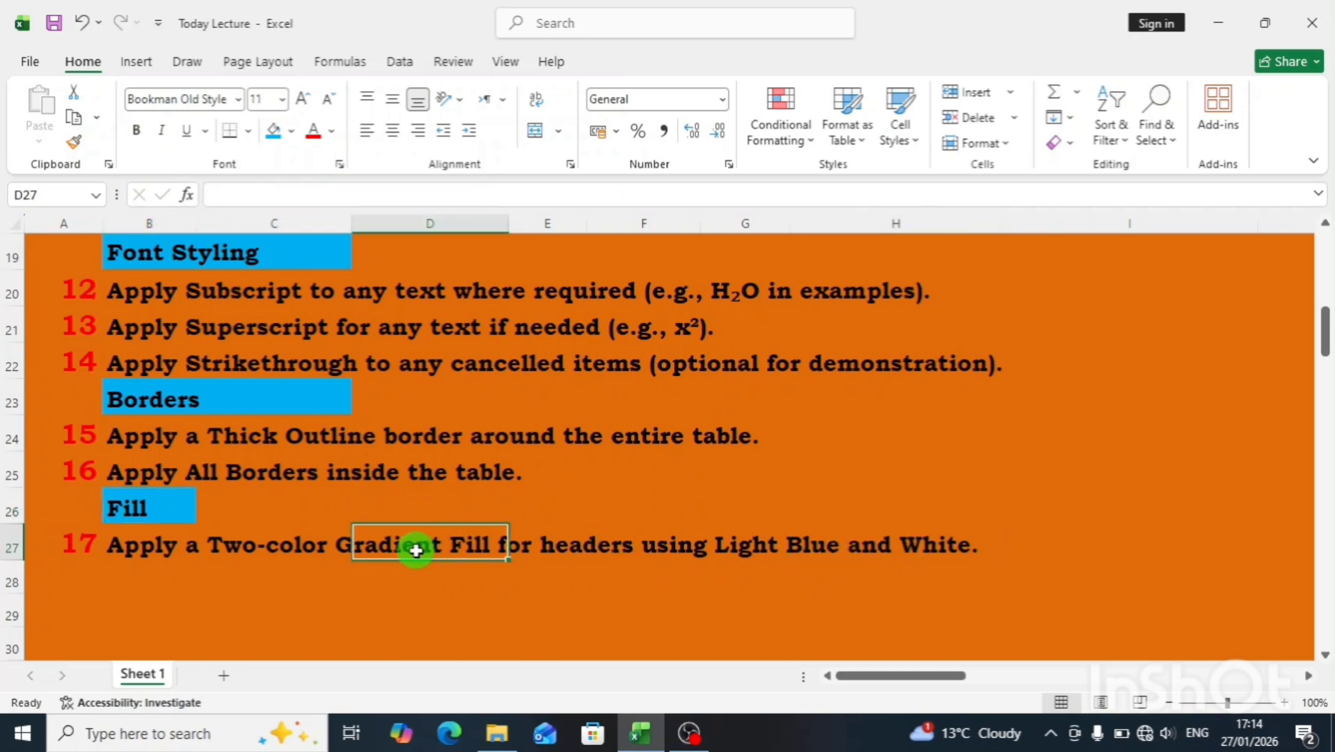
Select the header row A1:I1 and open the gradient fill effects for its cells.
key(Left)
key(Left)
key(Up)
key(Up)
key(Up)
key(Up)
key(Up)
key(Up)
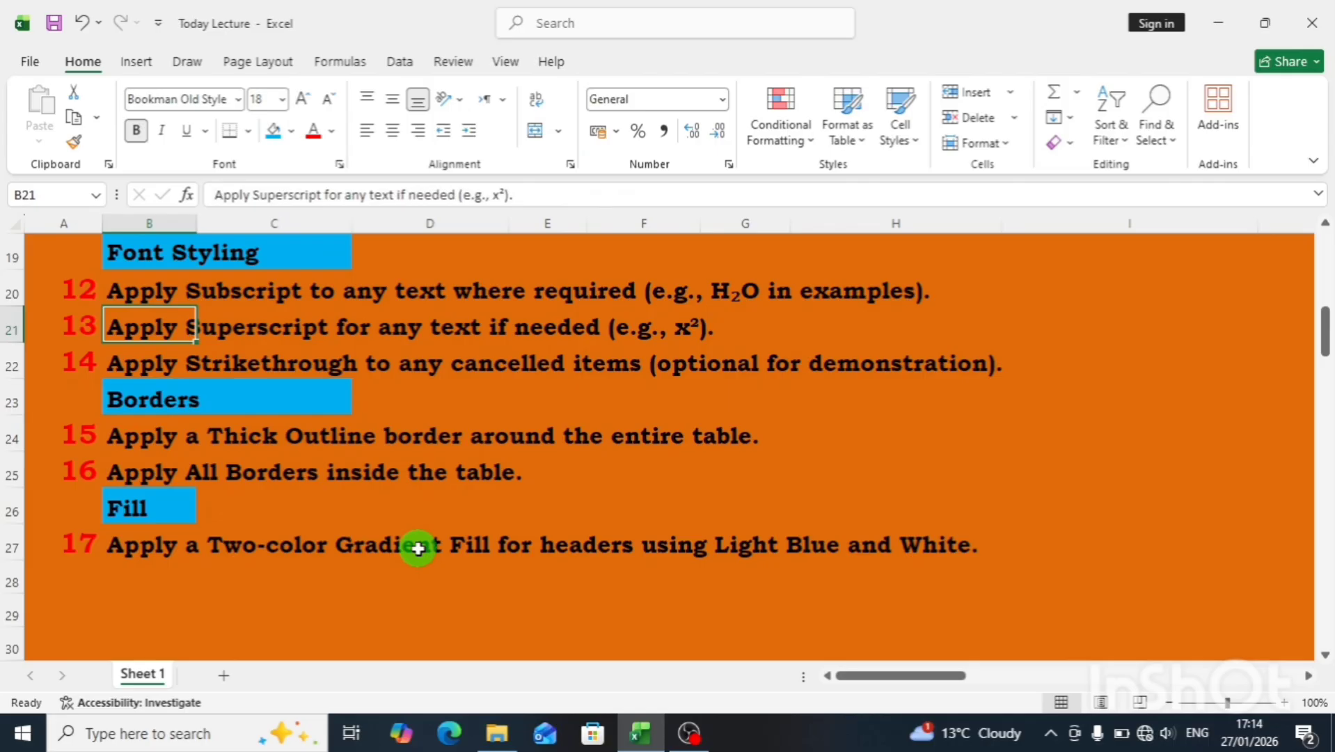
key(Up)
key(Up)
key(Up)
key(ctrl+Home)
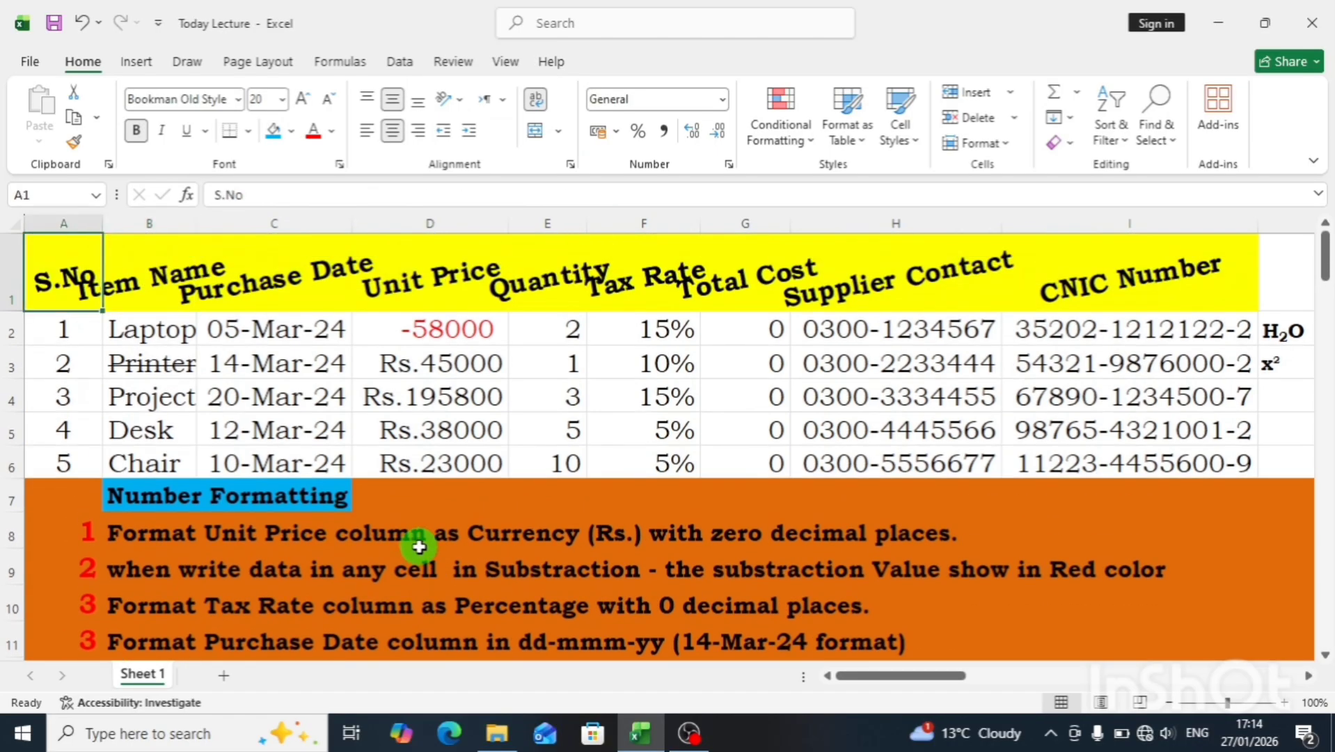
key(shift+Right)
key(shift+Right)
key(shift+Right)
key(shift+Right)
key(shift+Right)
key(shift+Right)
key(shift+Right)
key(shift+Right)
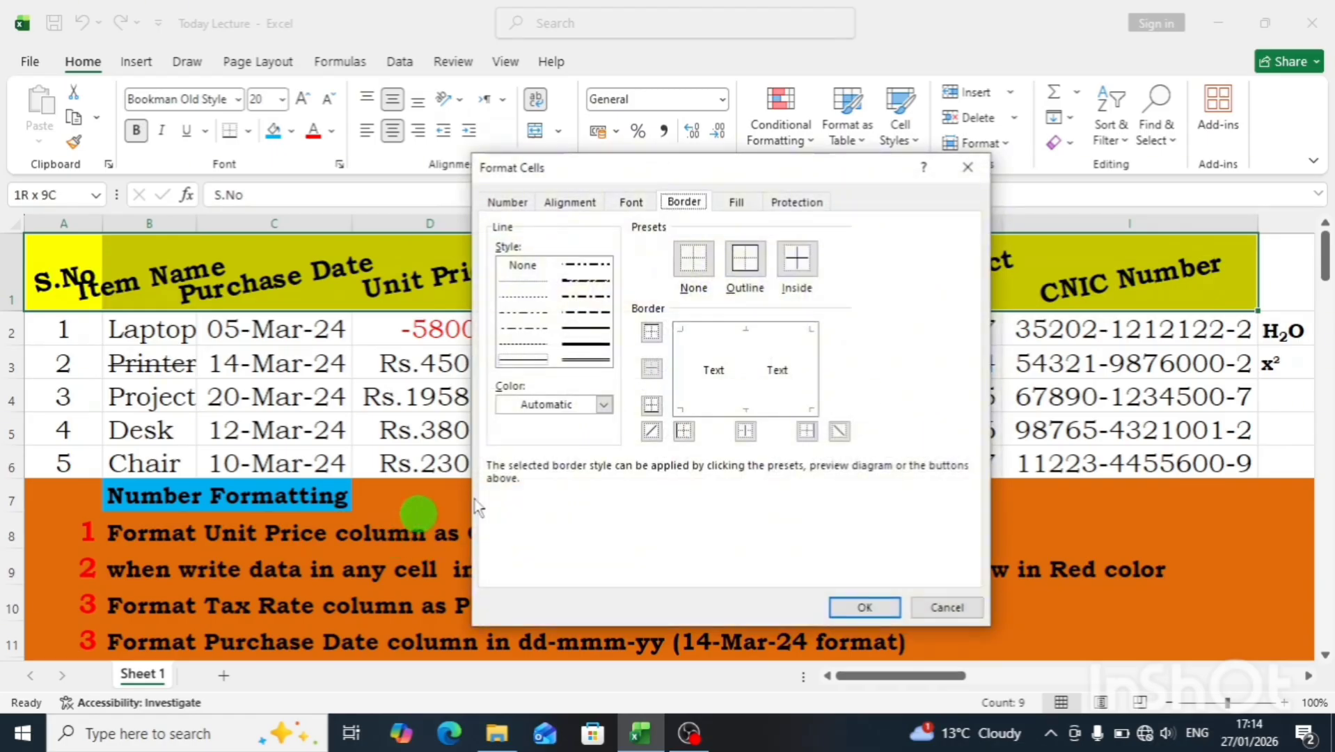
click(737, 202)
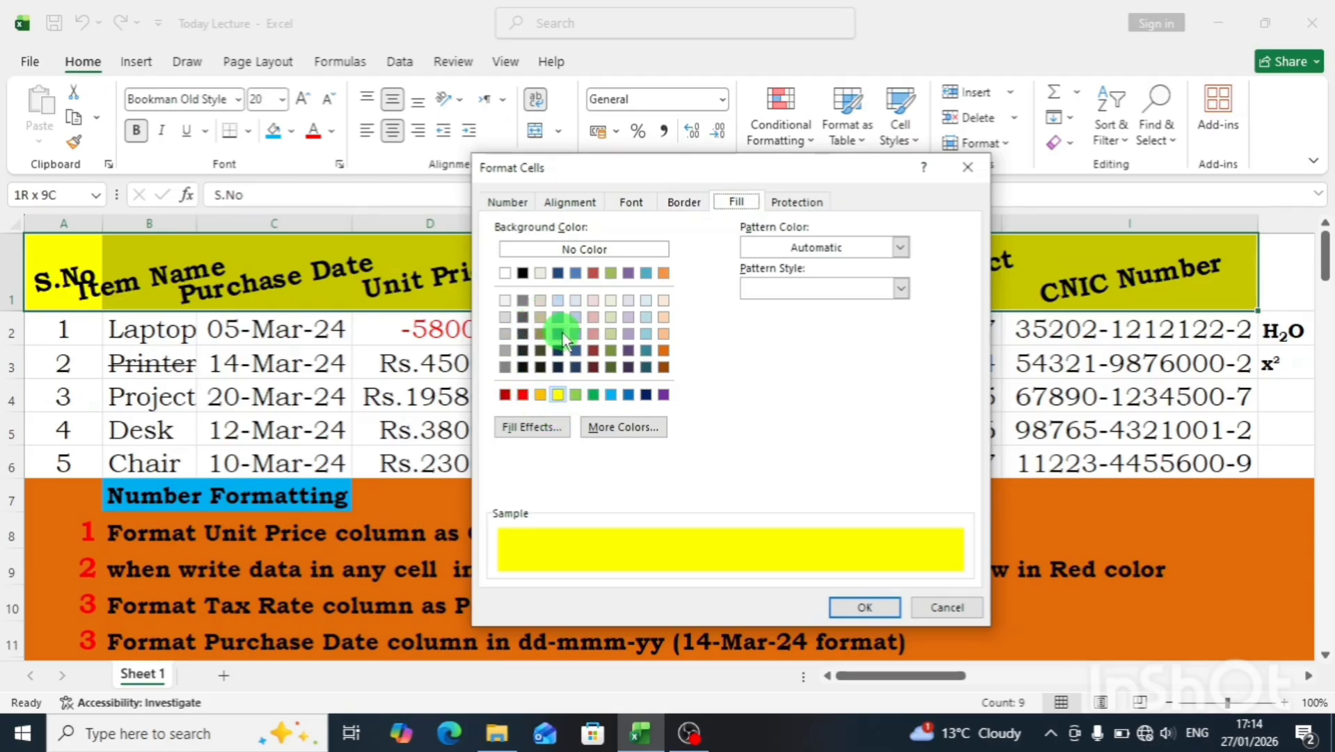
click(526, 429)
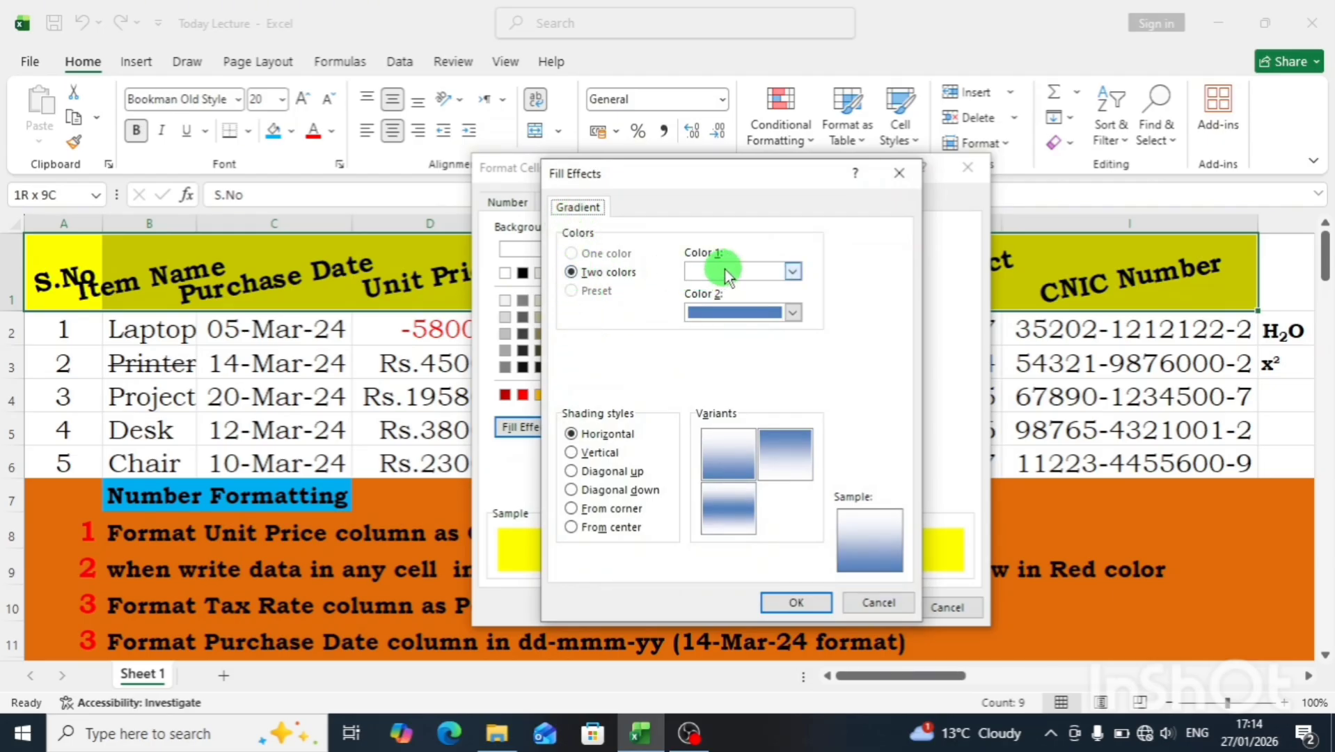
Fill the headers with a two-color horizontal gradient, using white as Color 1 and theme blue as Color 2.
click(792, 272)
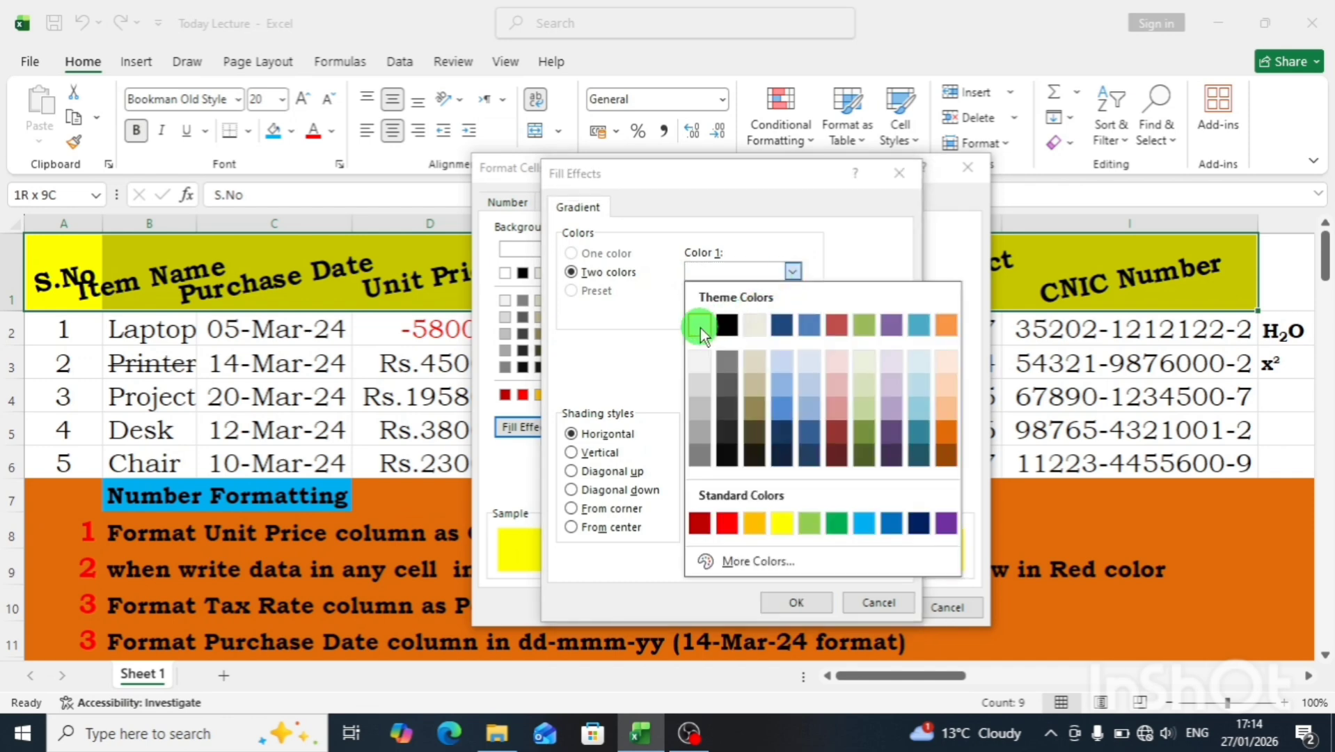
click(700, 325)
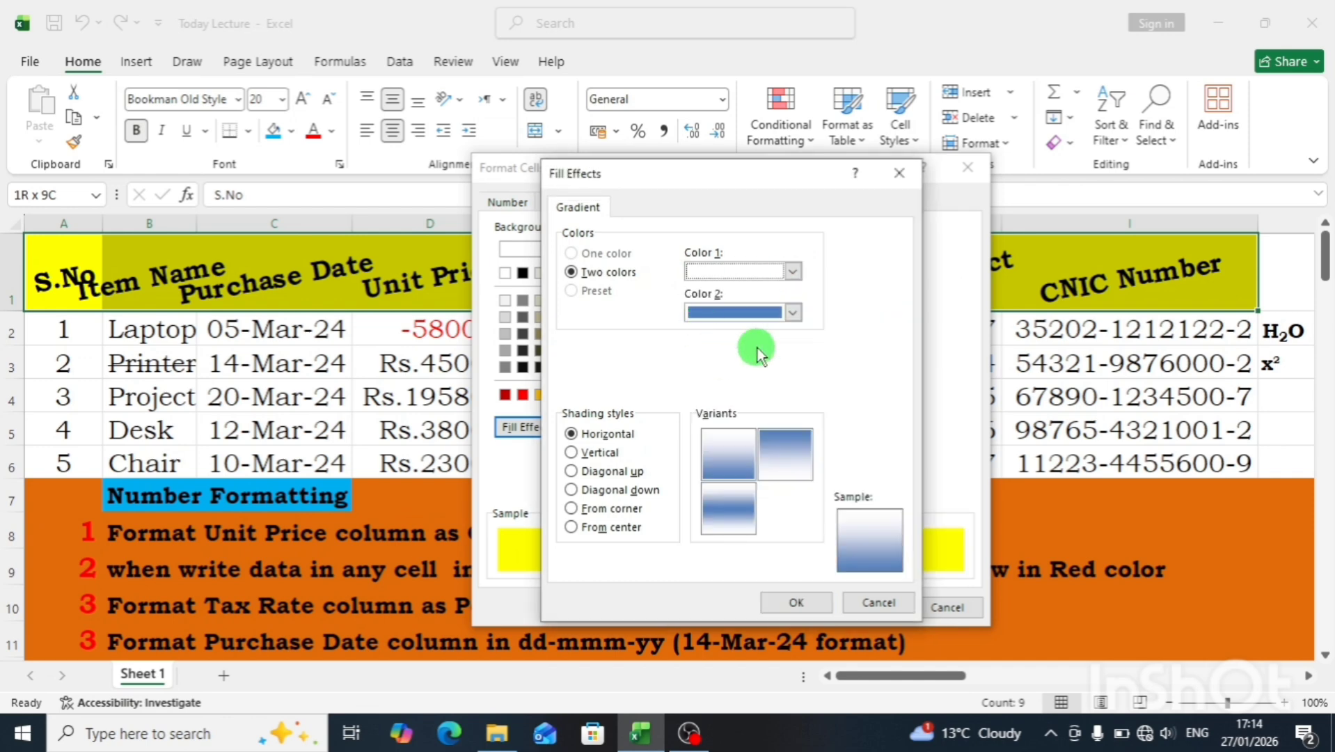
click(792, 313)
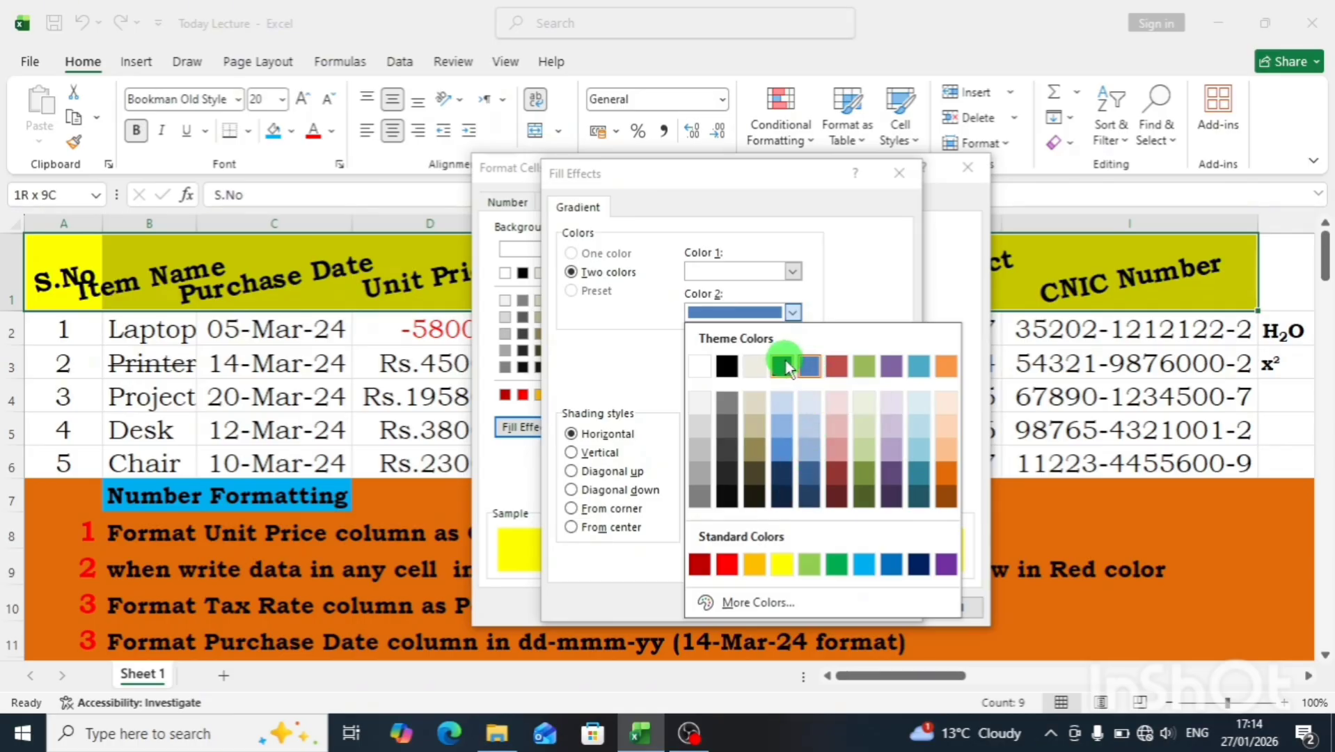
click(808, 364)
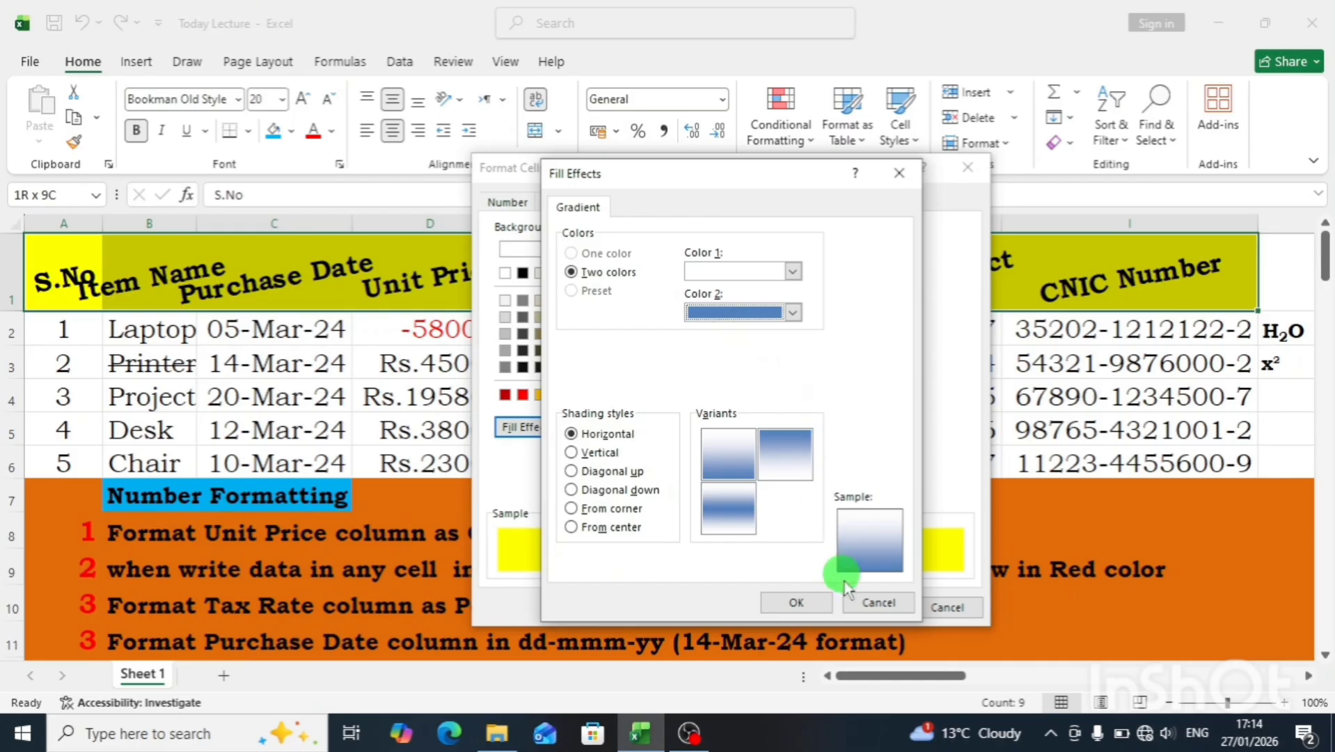
click(783, 603)
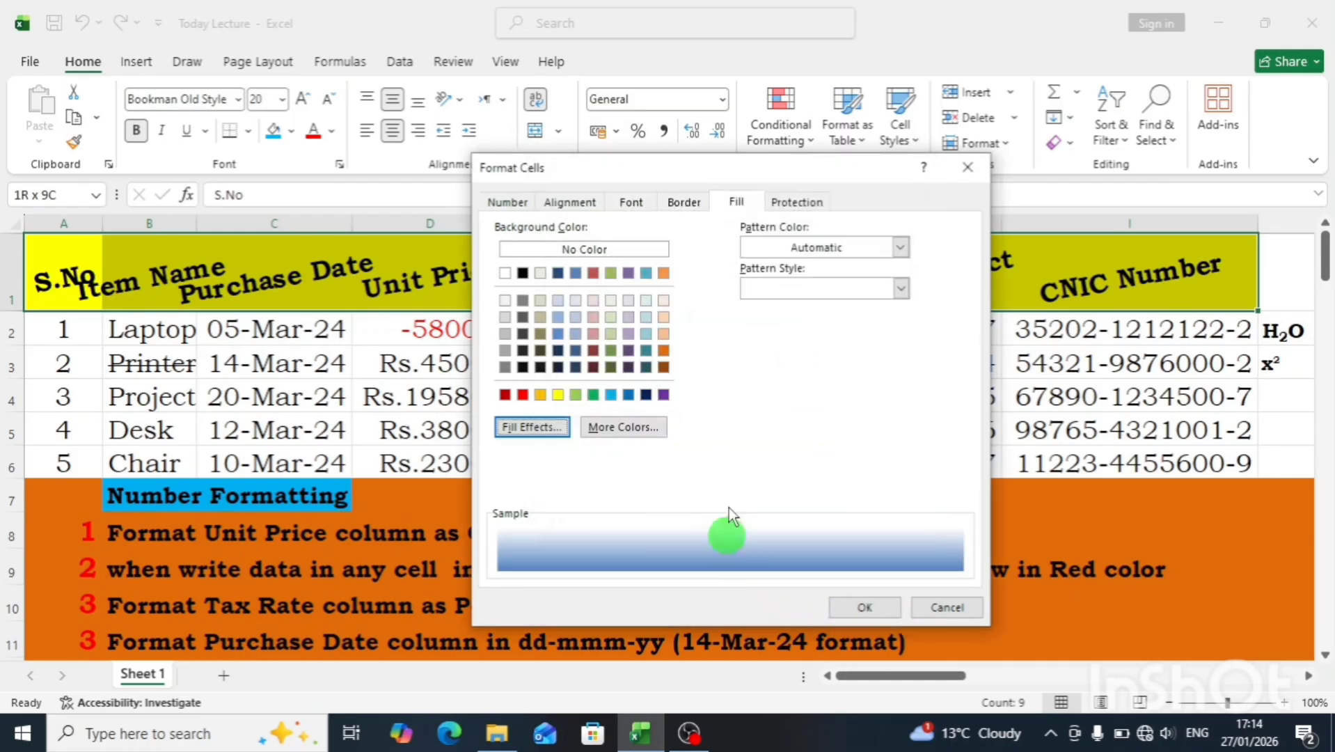
click(863, 607)
click(483, 392)
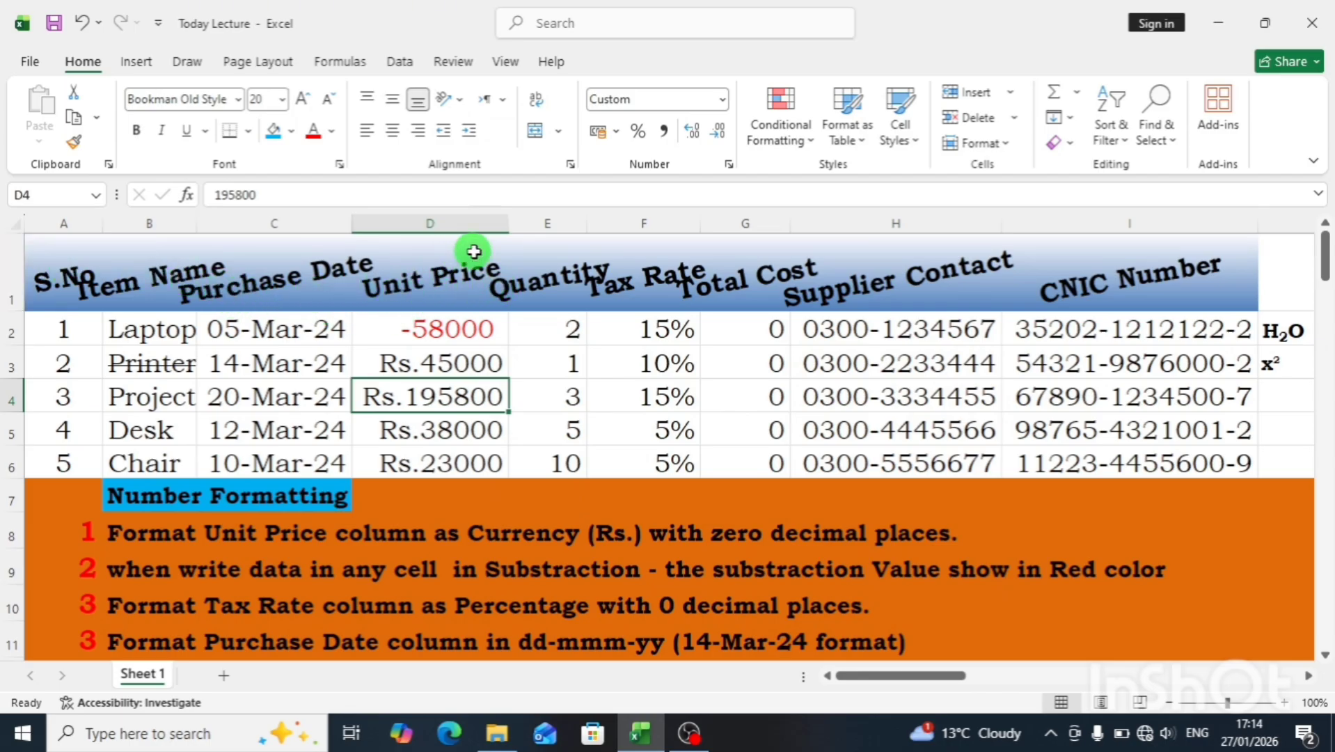
Choose a diagonal stripe pattern style for the fill of the CNIC Number header in I1 and check the cell's protection options.
click(1086, 276)
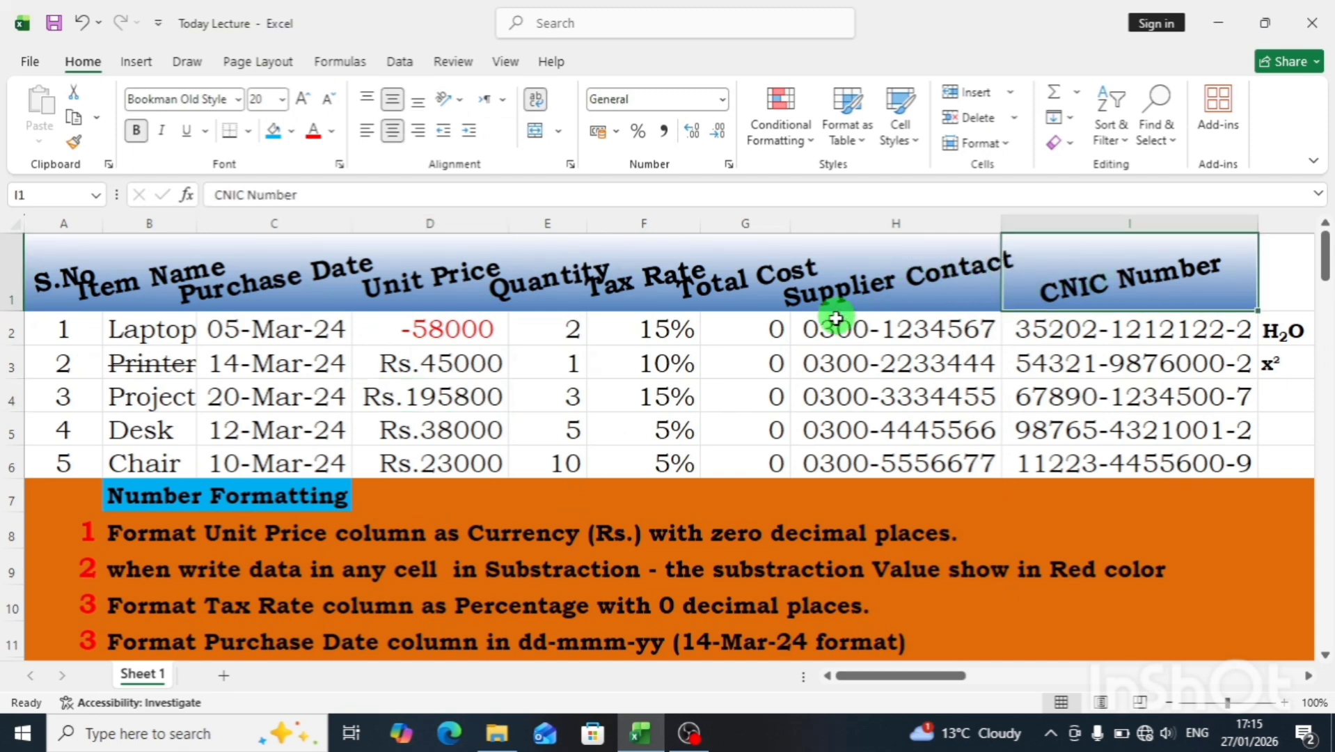
key(ctrl+1)
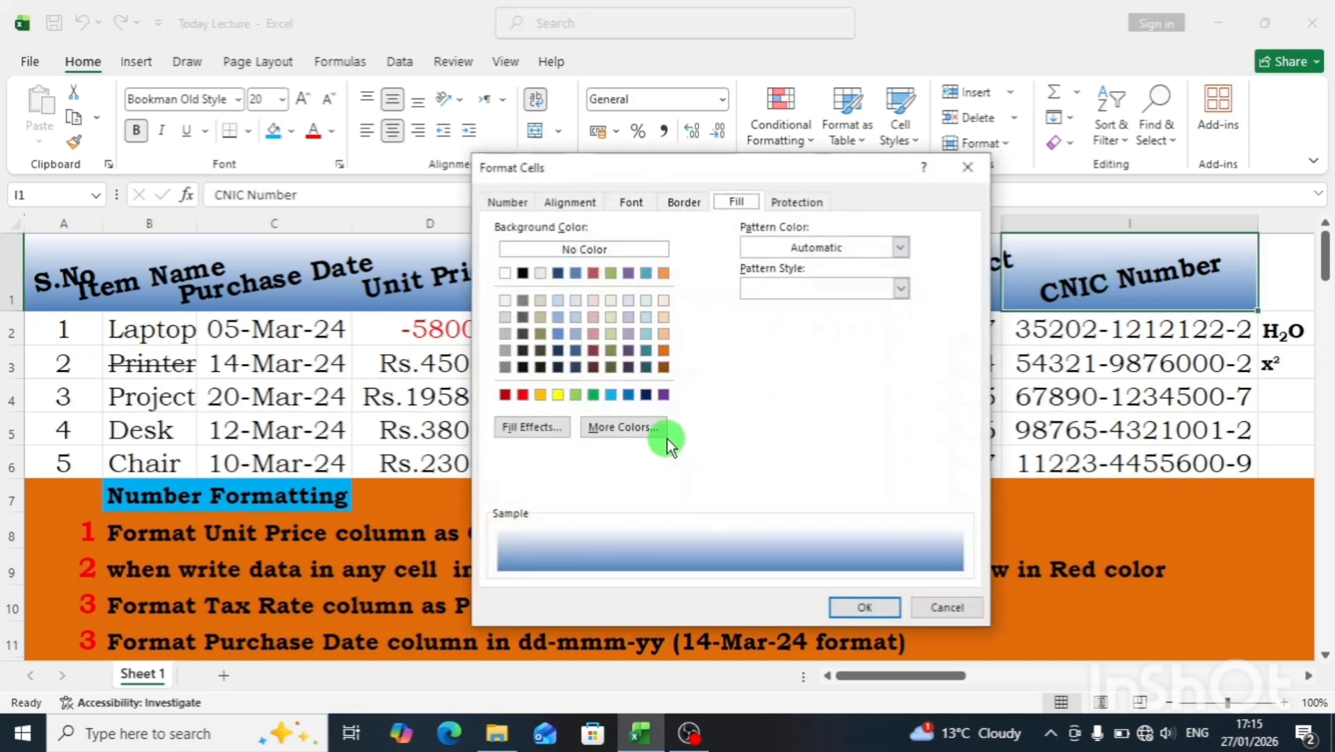
click(897, 247)
click(738, 465)
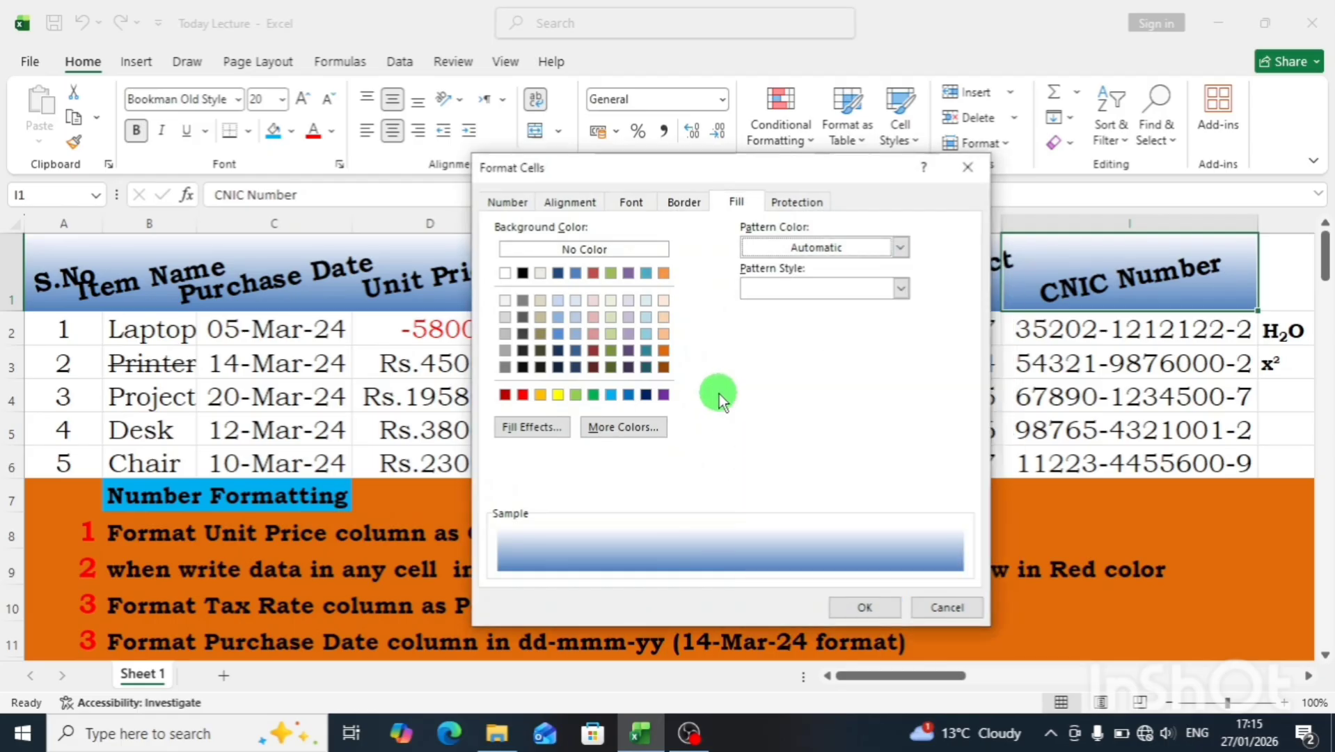
click(903, 290)
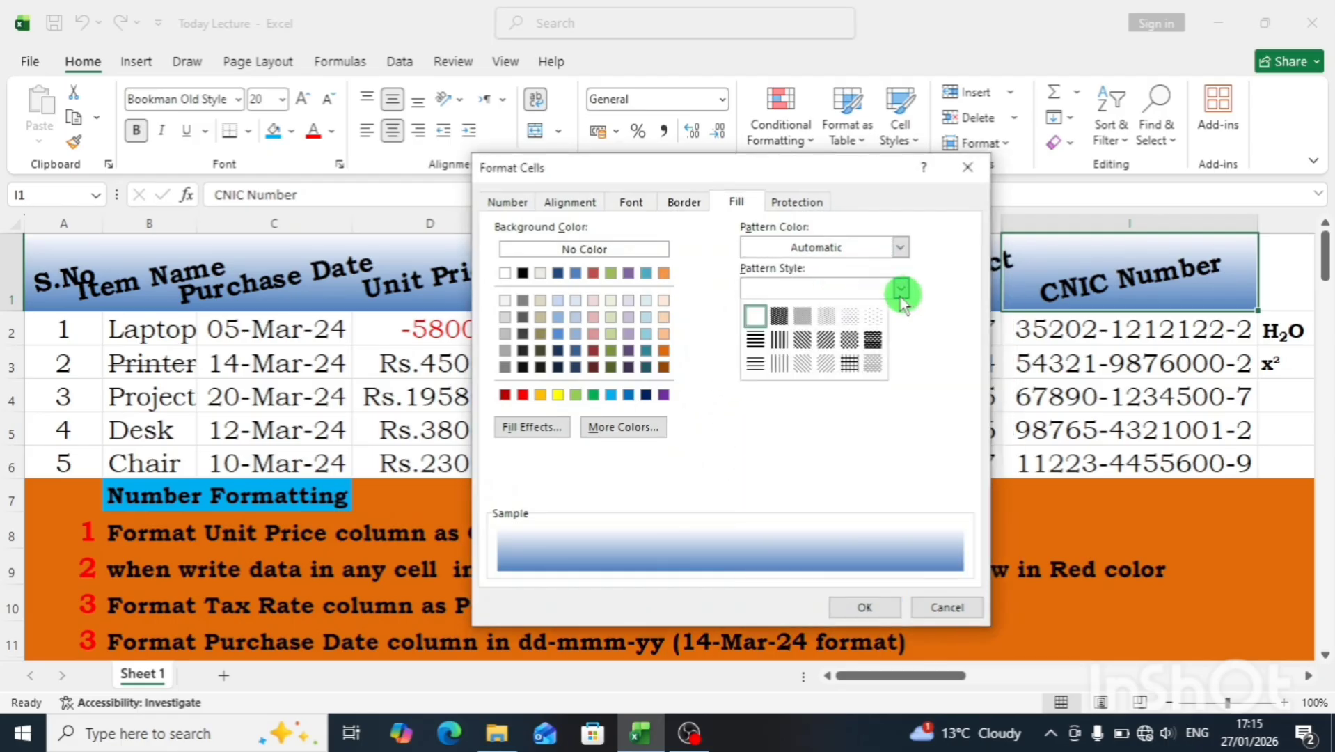
click(833, 346)
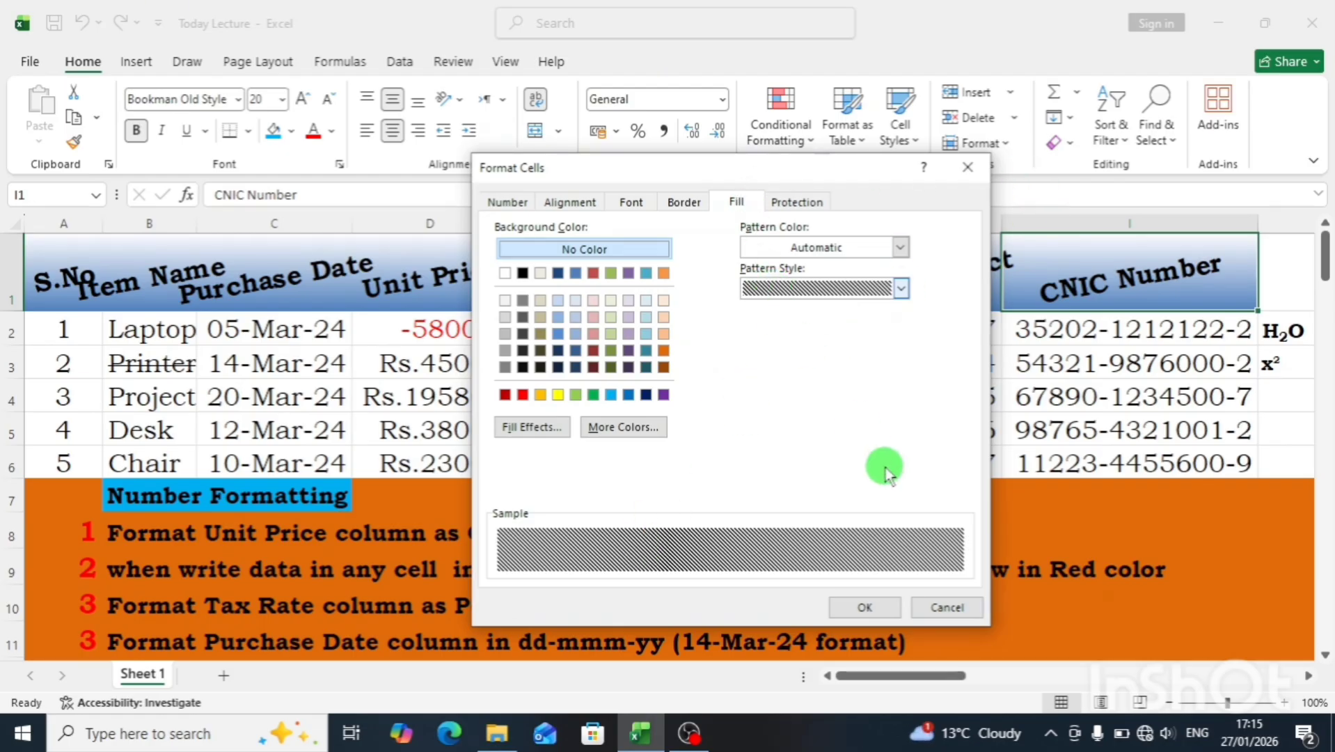
click(793, 208)
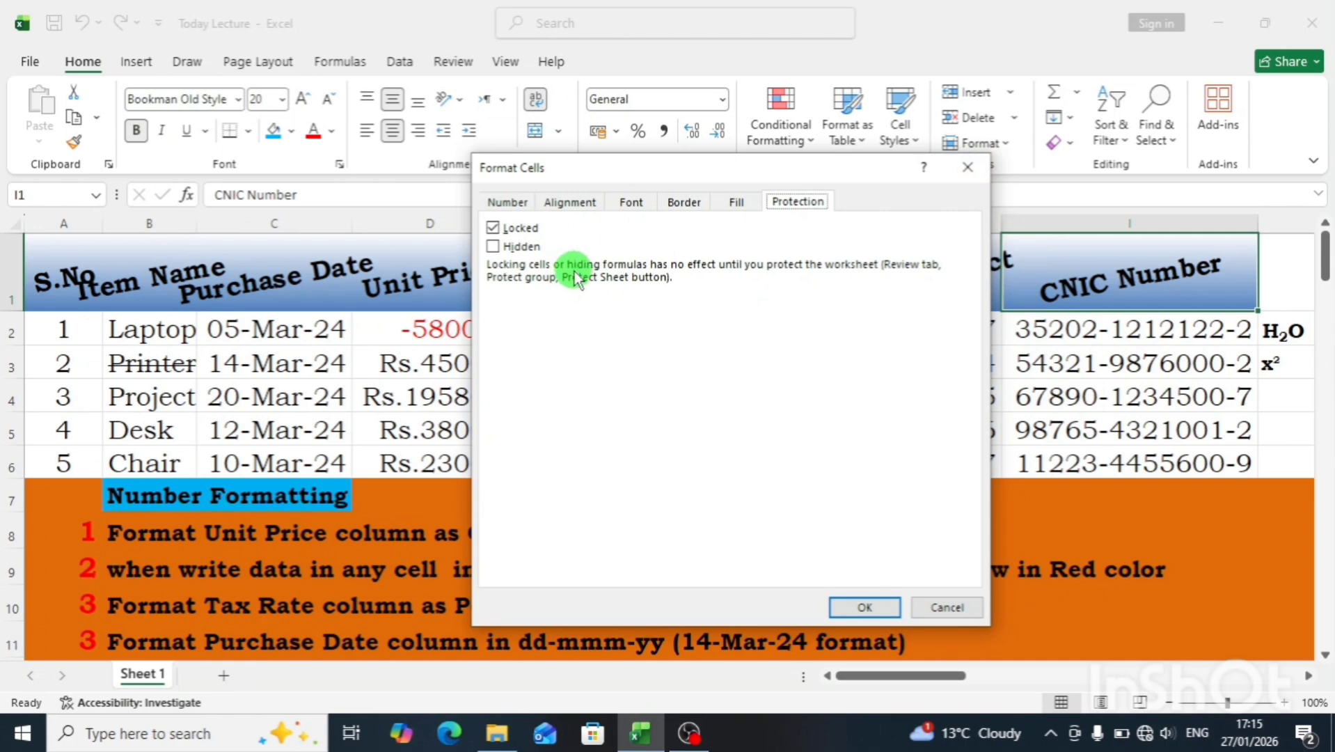
click(734, 204)
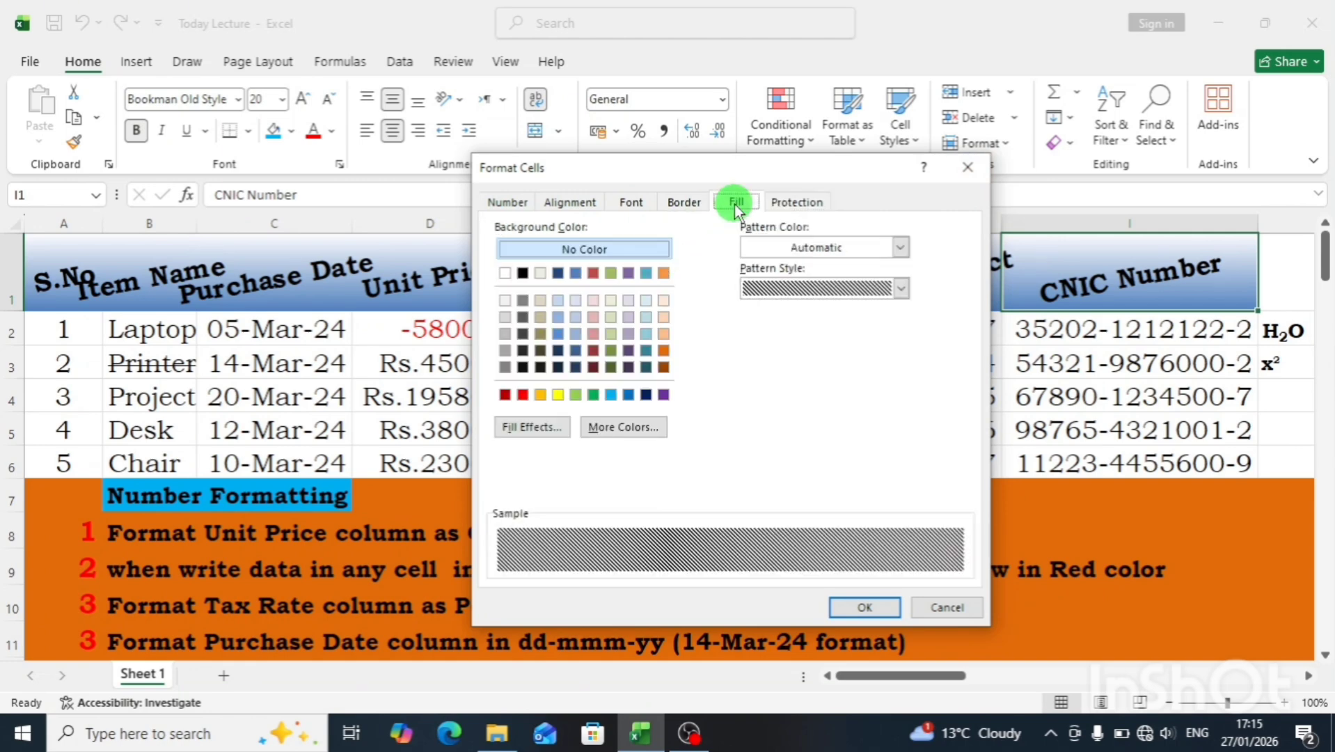